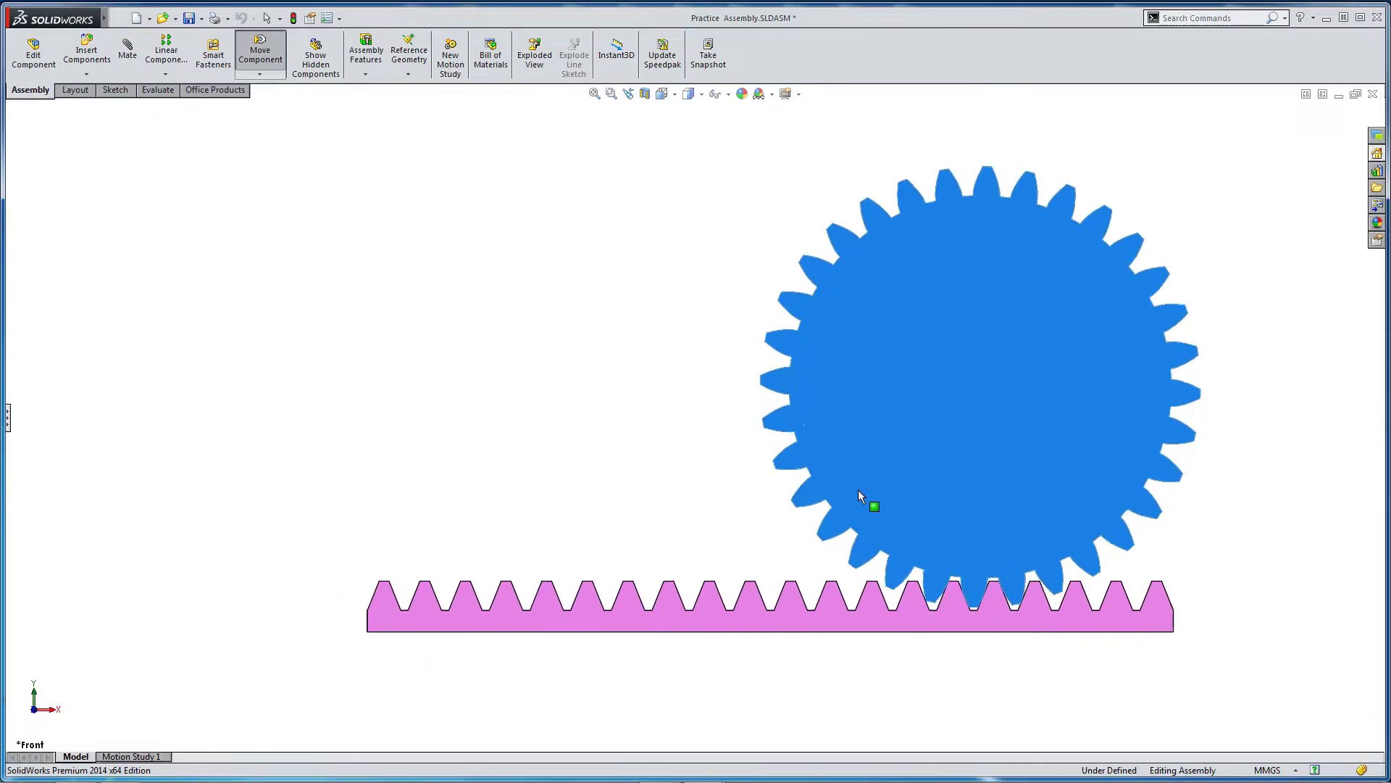
# Rotate the gear with Move Component and confirm the meshed rack slides along with it.
pyautogui.press('Escape')
pyautogui.scroll(-3, 988, 607)
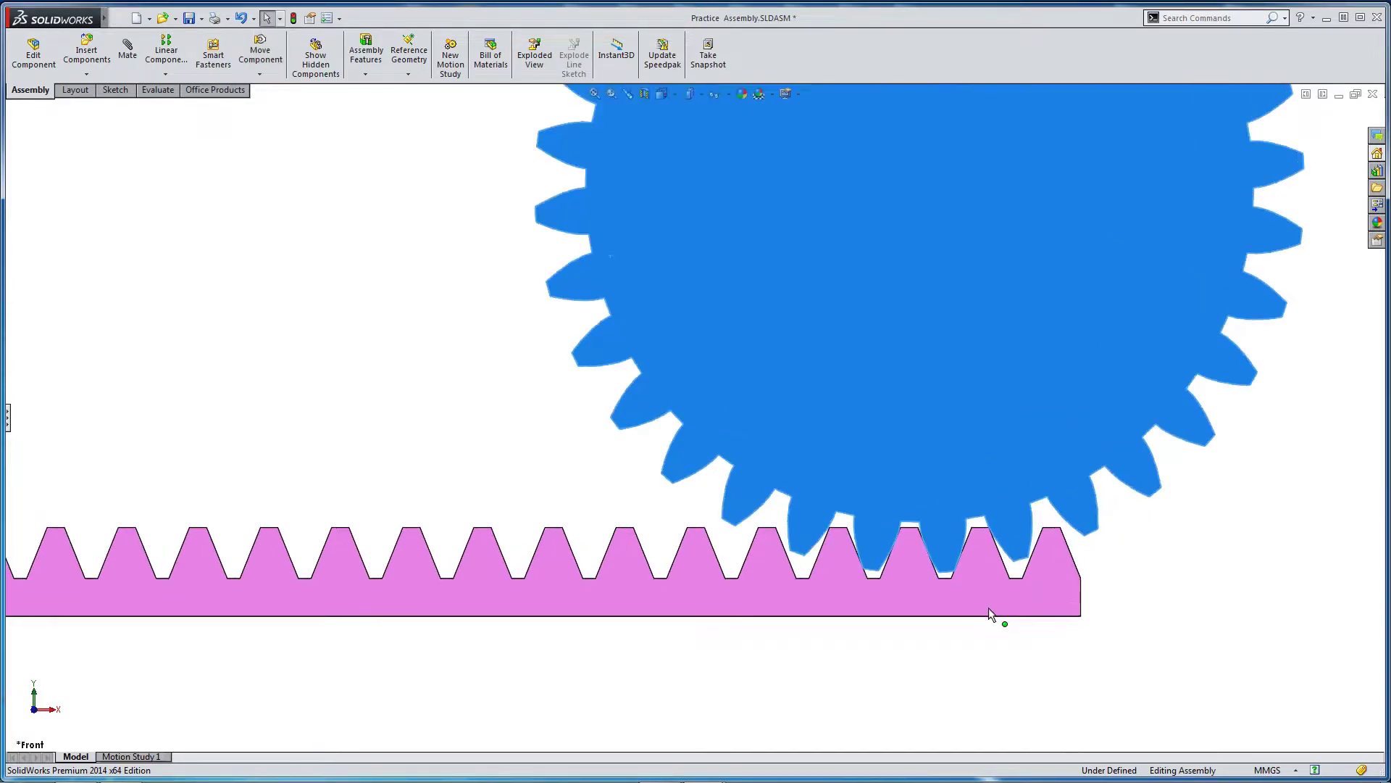
pyautogui.scroll(-3, 957, 579)
pyautogui.press('Return')
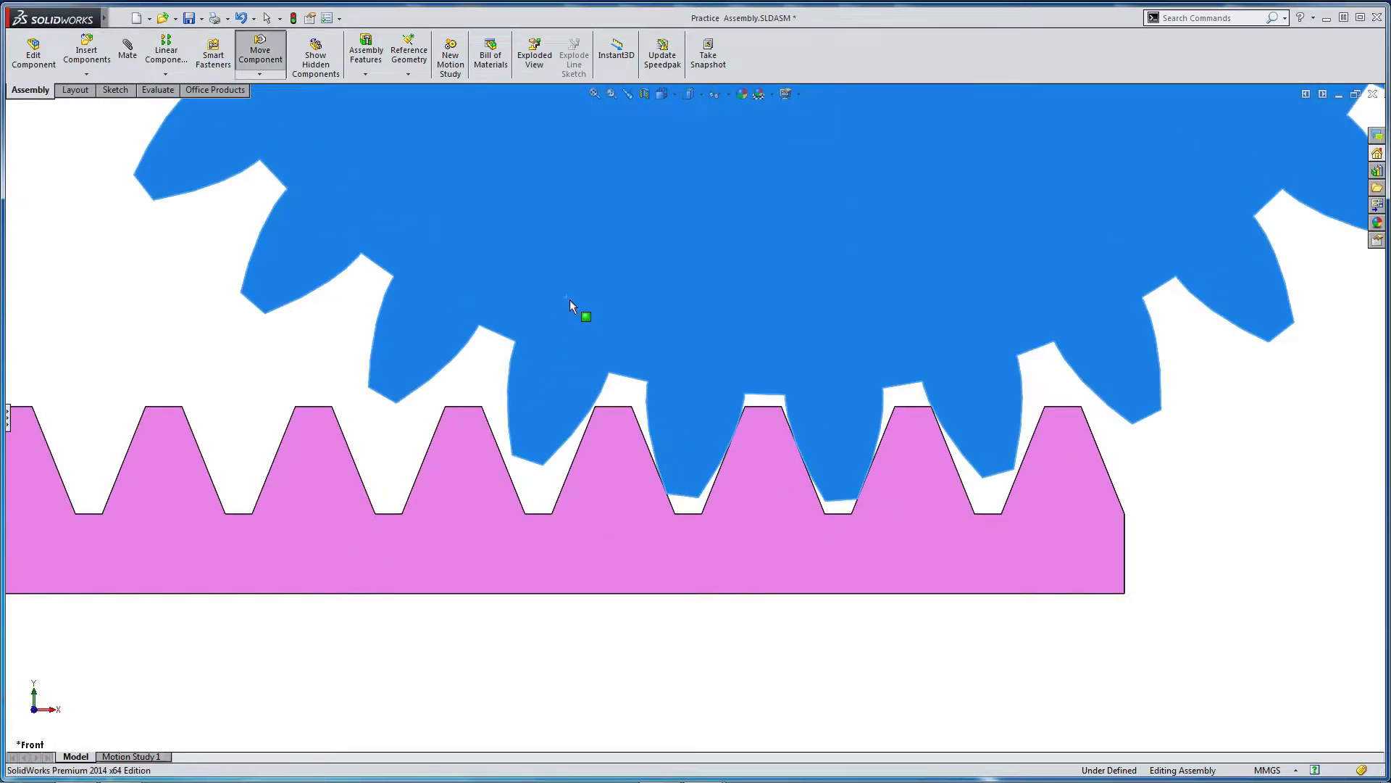
pyautogui.moveTo(569, 298); pyautogui.dragTo(645, 283)
pyautogui.press('Escape')
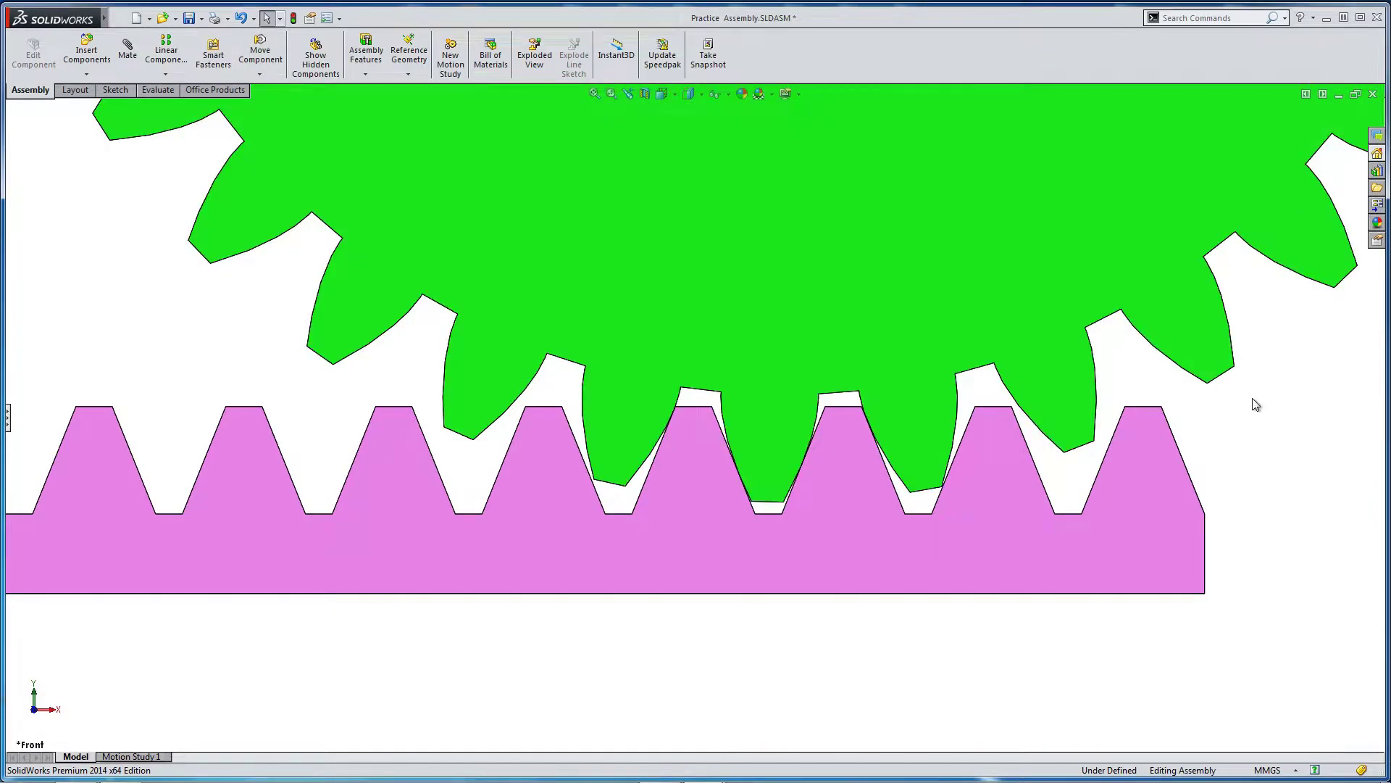
# In the Master Template part, put Rotation Axis through CirPattern1 into a new folder named 'Pinion'.
pyautogui.hotkey('ctrl', 'Tab')
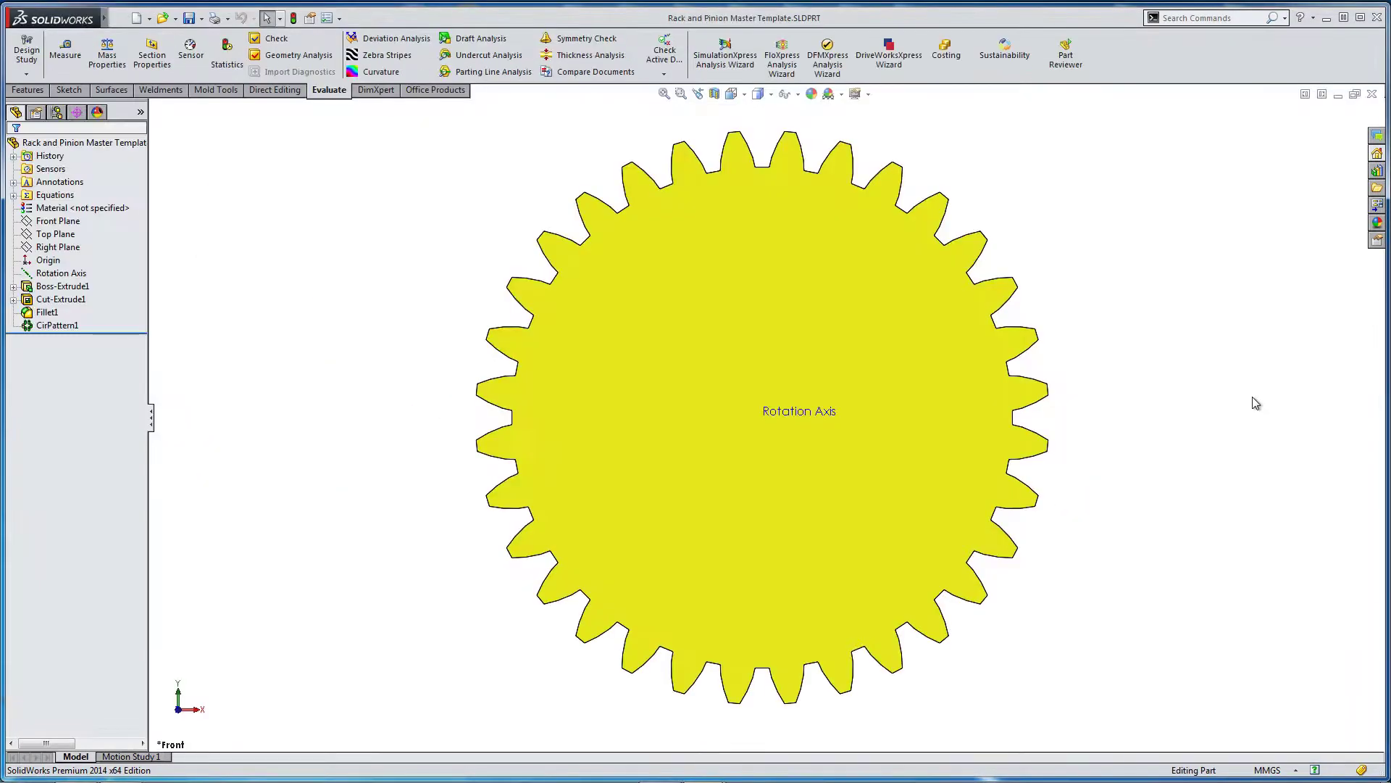
pyautogui.click(41, 289)
pyautogui.click(49, 273)
pyautogui.keyDown('shift'); pyautogui.click(50, 324); pyautogui.keyUp('shift')
pyautogui.rightClick(55, 325)
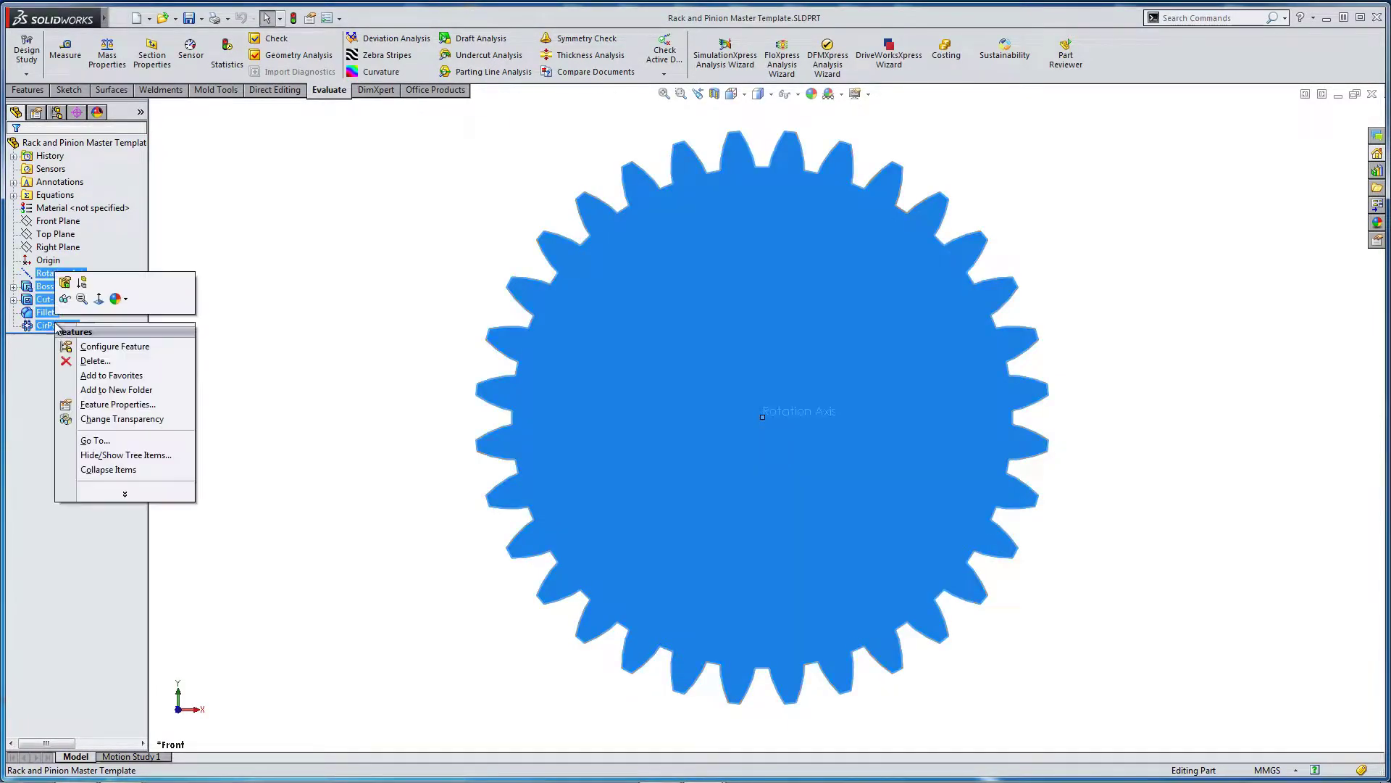
pyautogui.click(101, 390)
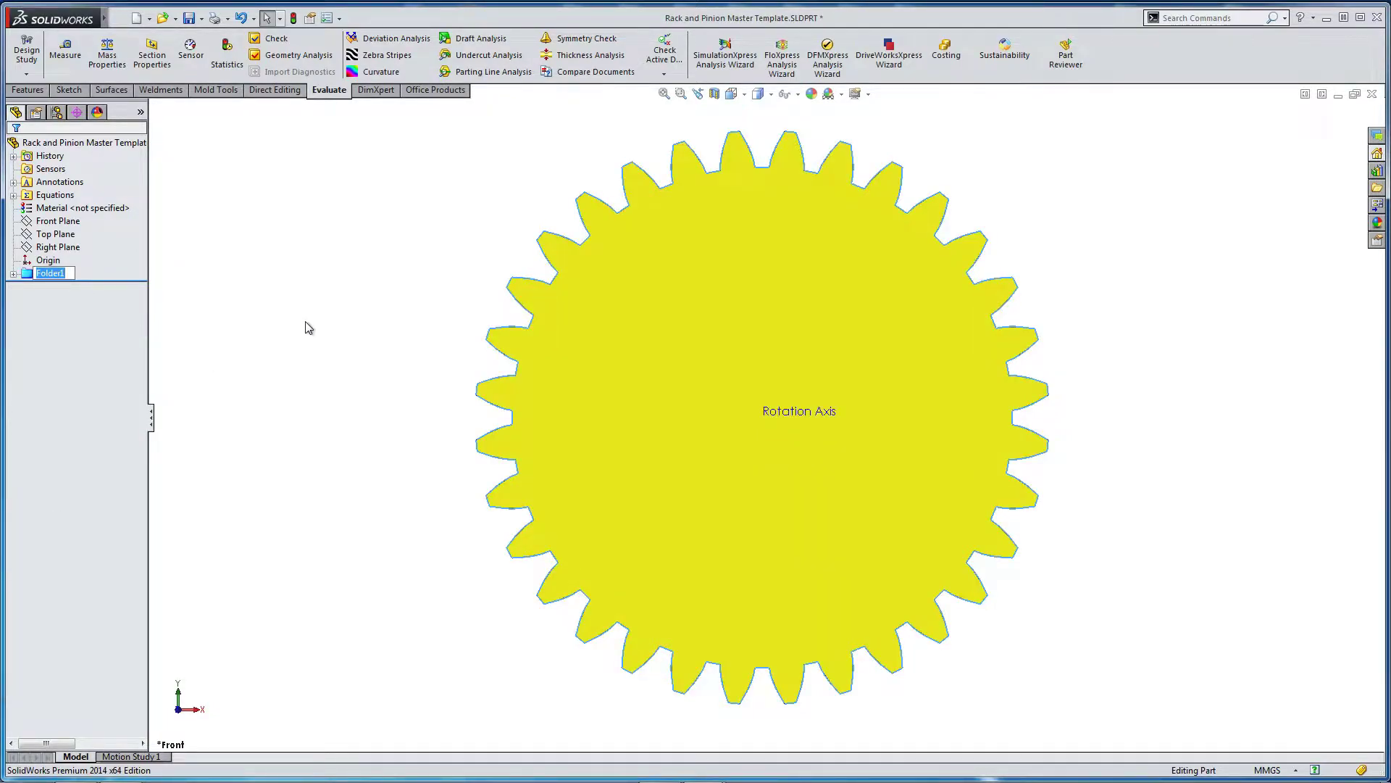
pyautogui.click(51, 273)
pyautogui.write('Pinion')
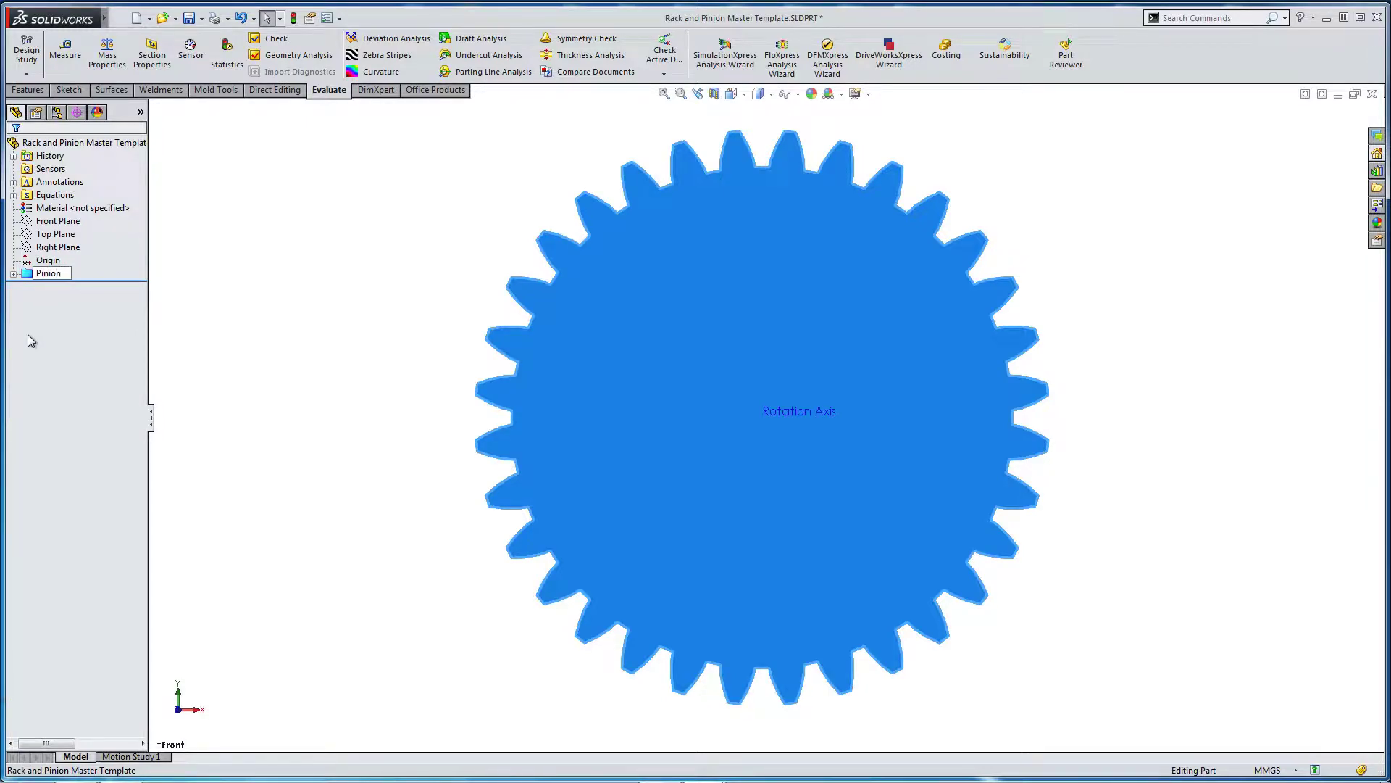
pyautogui.press('Return')
pyautogui.click(245, 303)
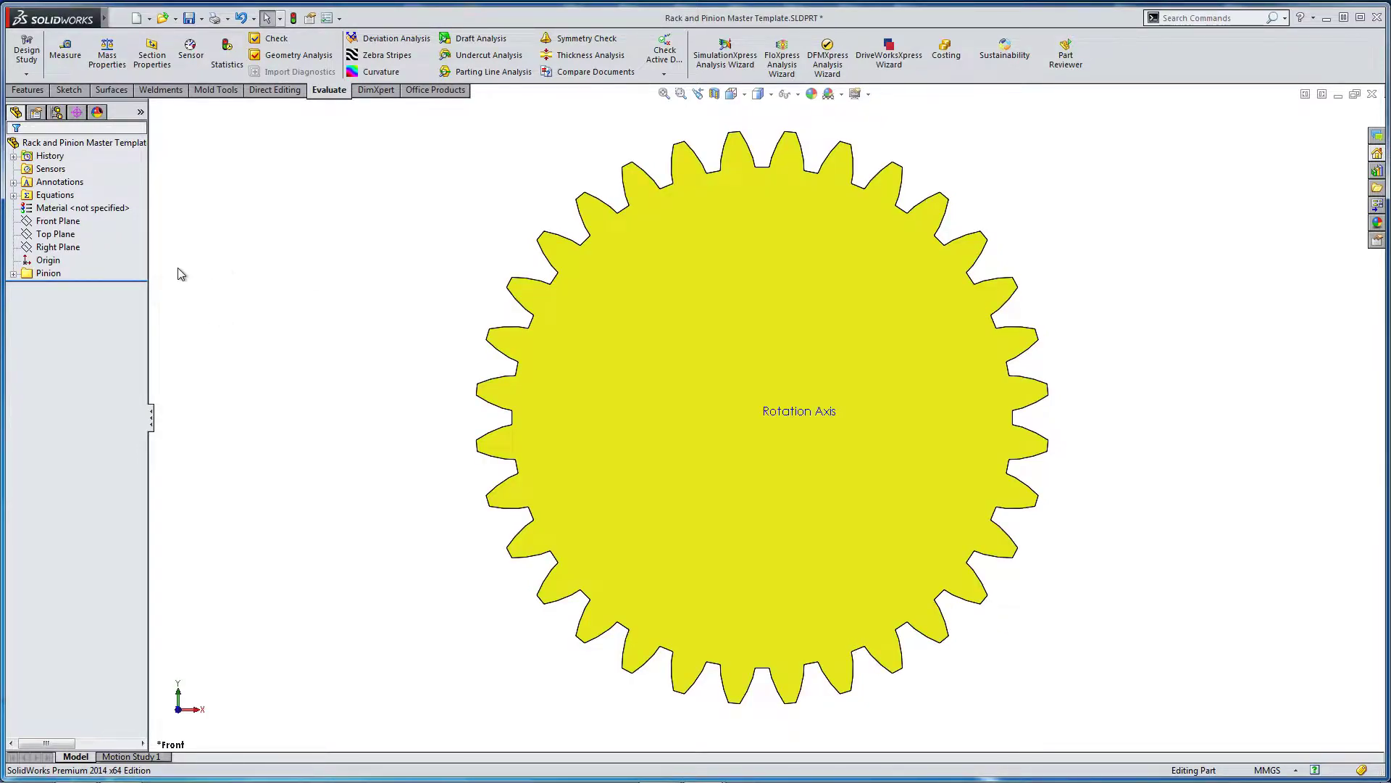
# Show Sketch1 and Sketch2 from the Pinion folder's extrude features.
pyautogui.click(12, 274)
pyautogui.click(76, 300)
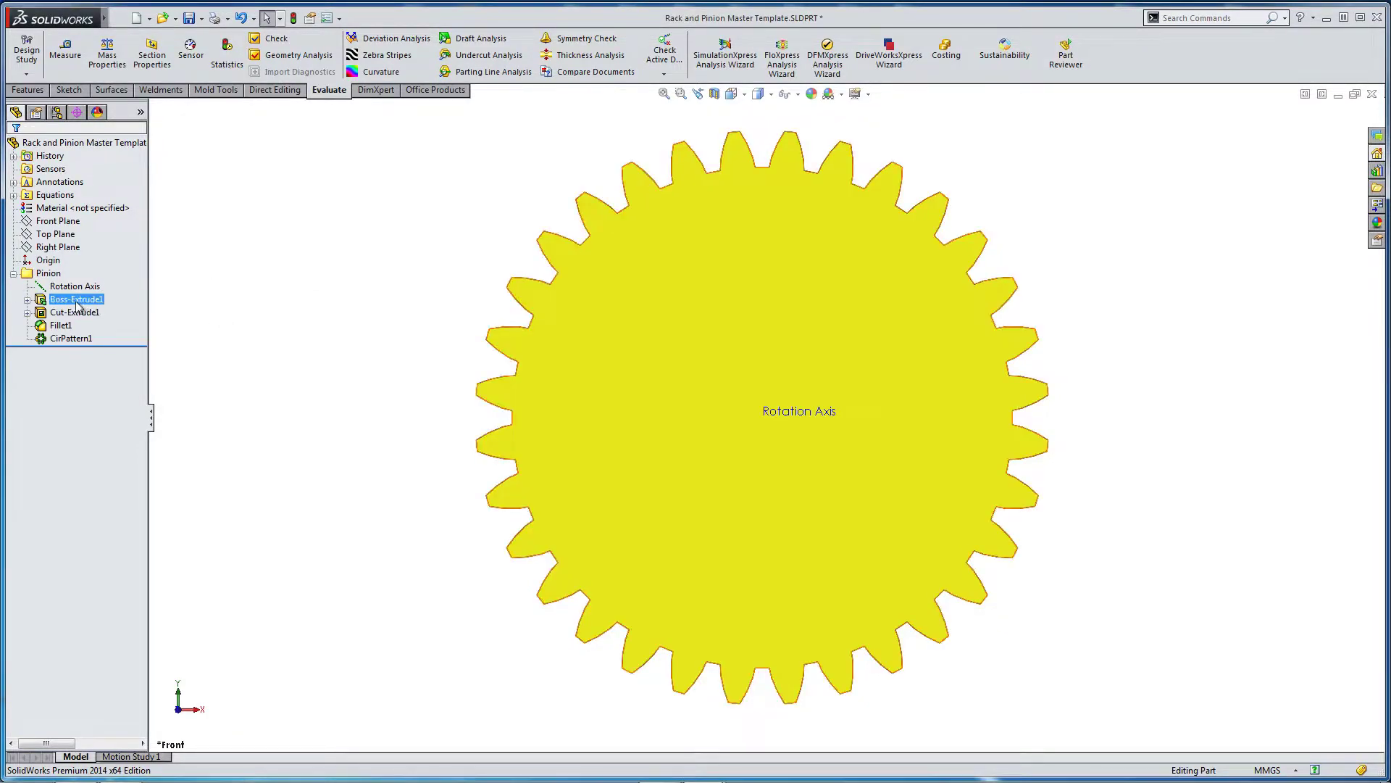
pyautogui.click(27, 299)
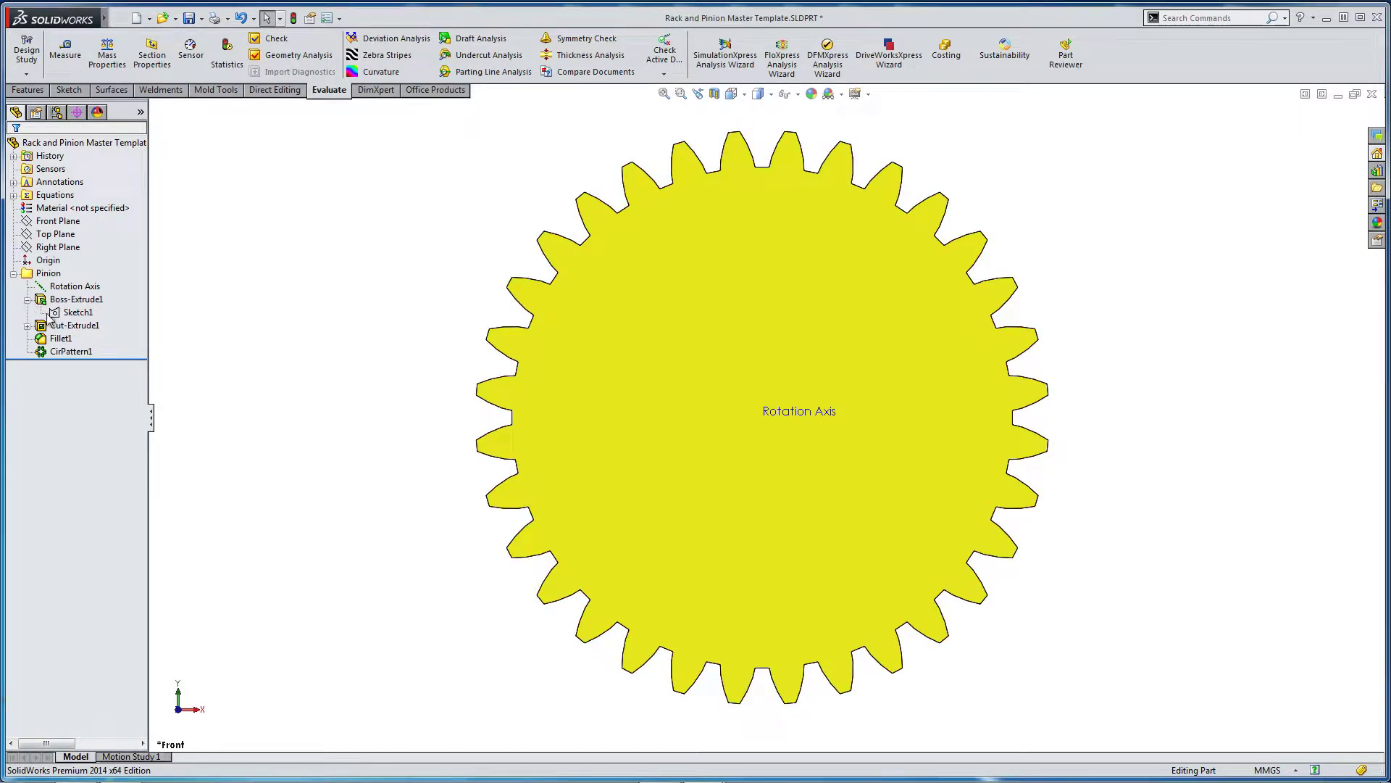
pyautogui.click(26, 326)
pyautogui.rightClick(72, 312)
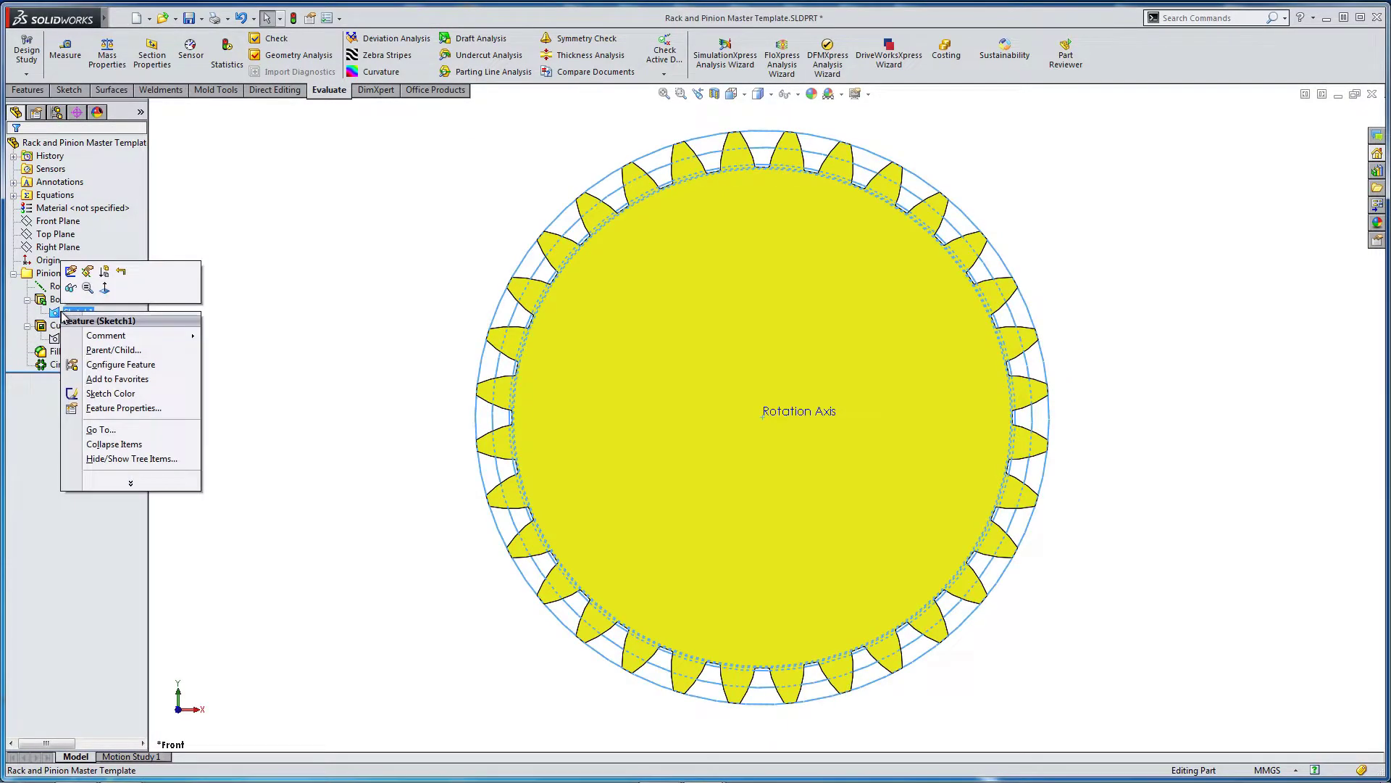
pyautogui.click(71, 289)
pyautogui.click(77, 338)
pyautogui.rightClick(76, 342)
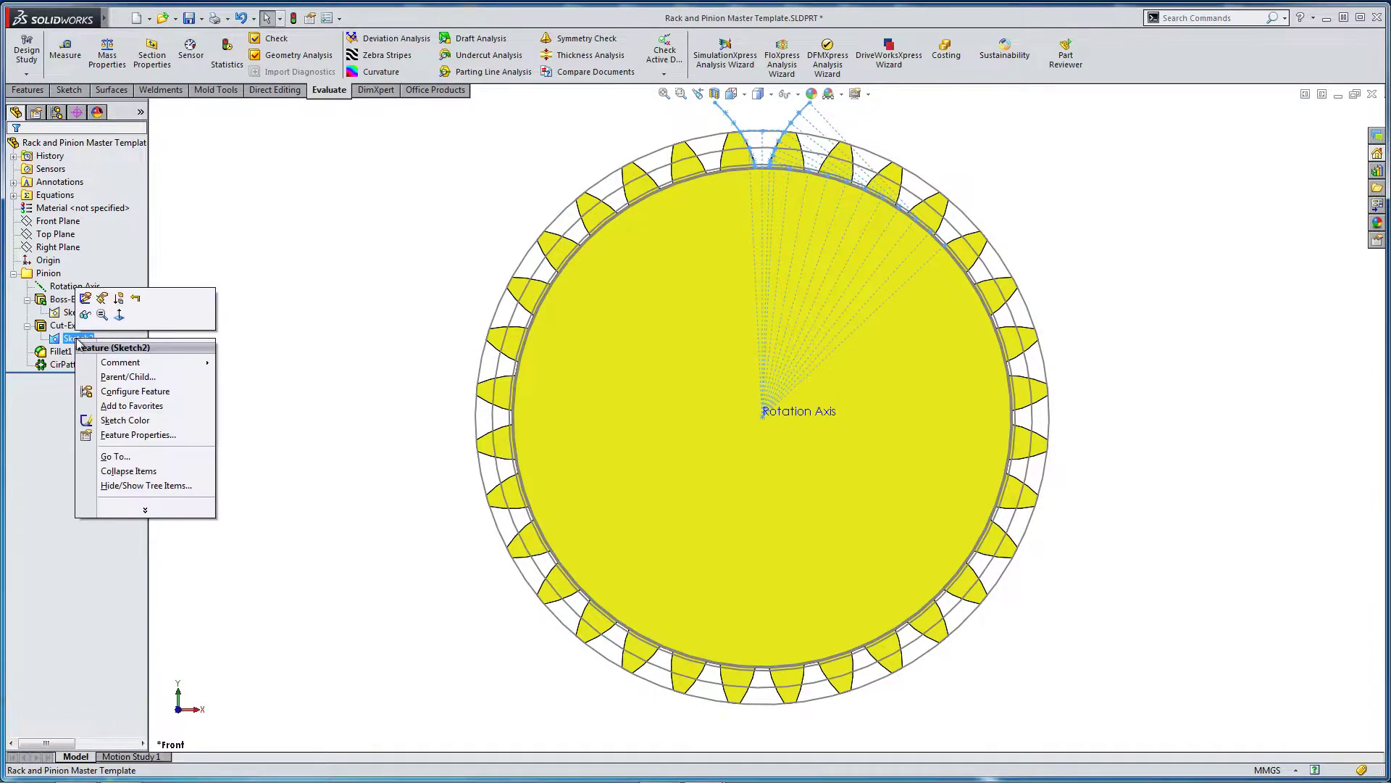
pyautogui.click(81, 303)
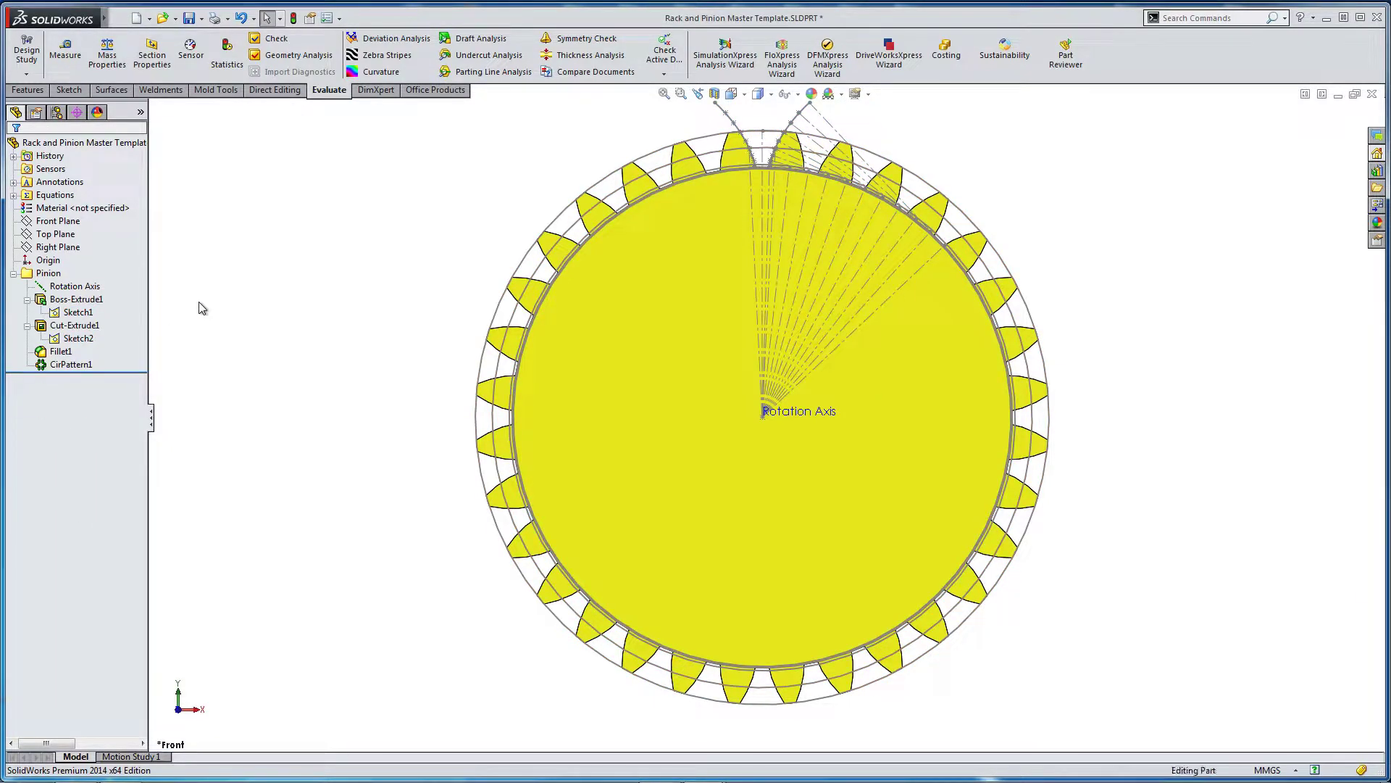
# Hide the Boss-Extrude1 solid body, angle the view, and select the Front Plane.
pyautogui.click(75, 299)
pyautogui.rightClick(59, 302)
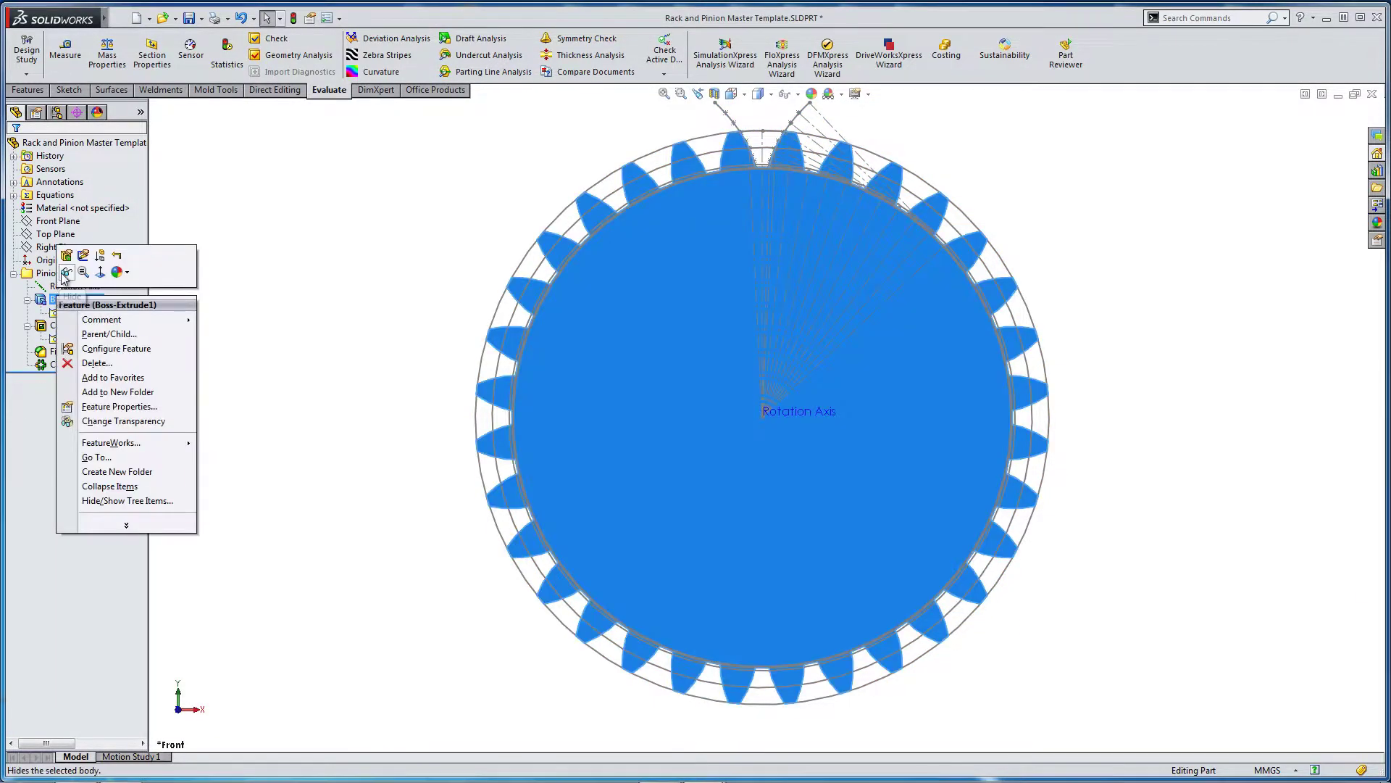
pyautogui.click(66, 273)
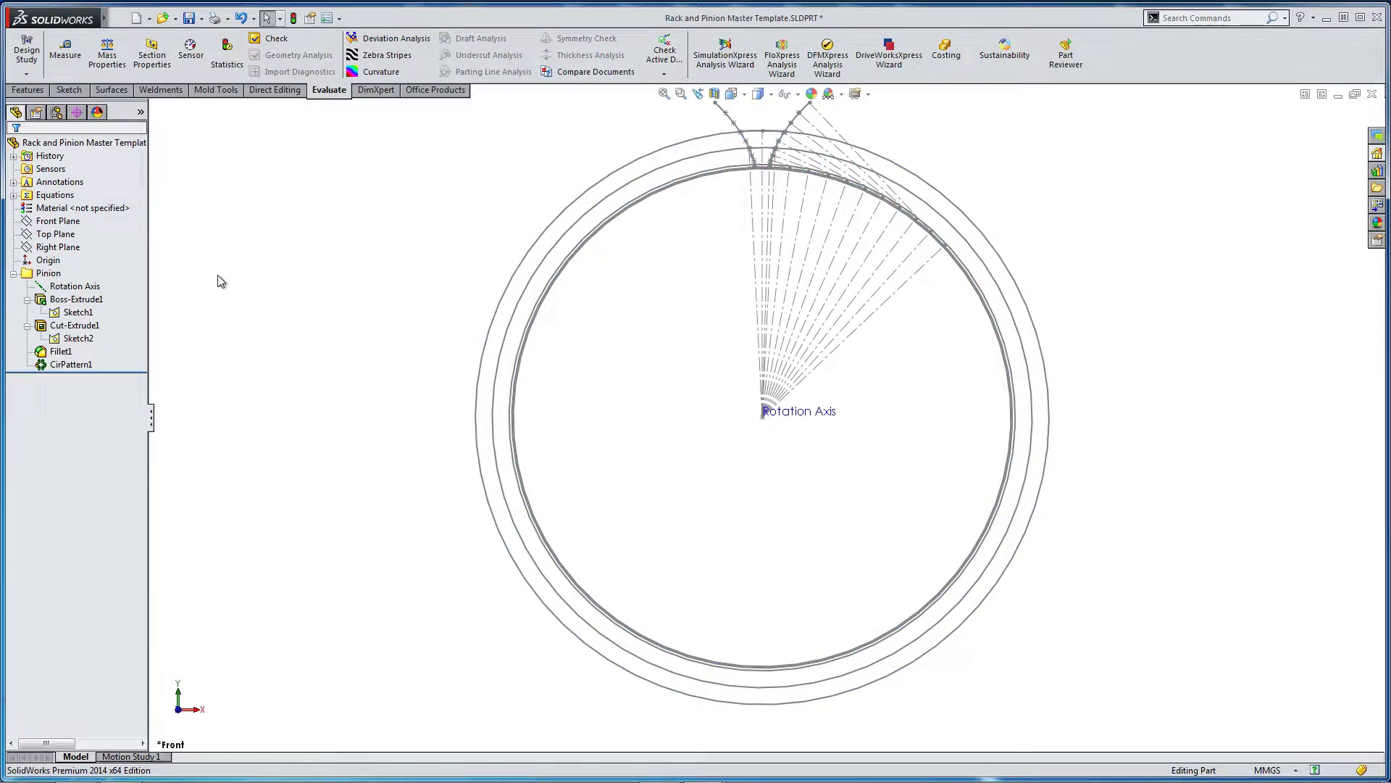
pyautogui.moveTo(612, 290); pyautogui.dragTo(481, 376, button='middle')
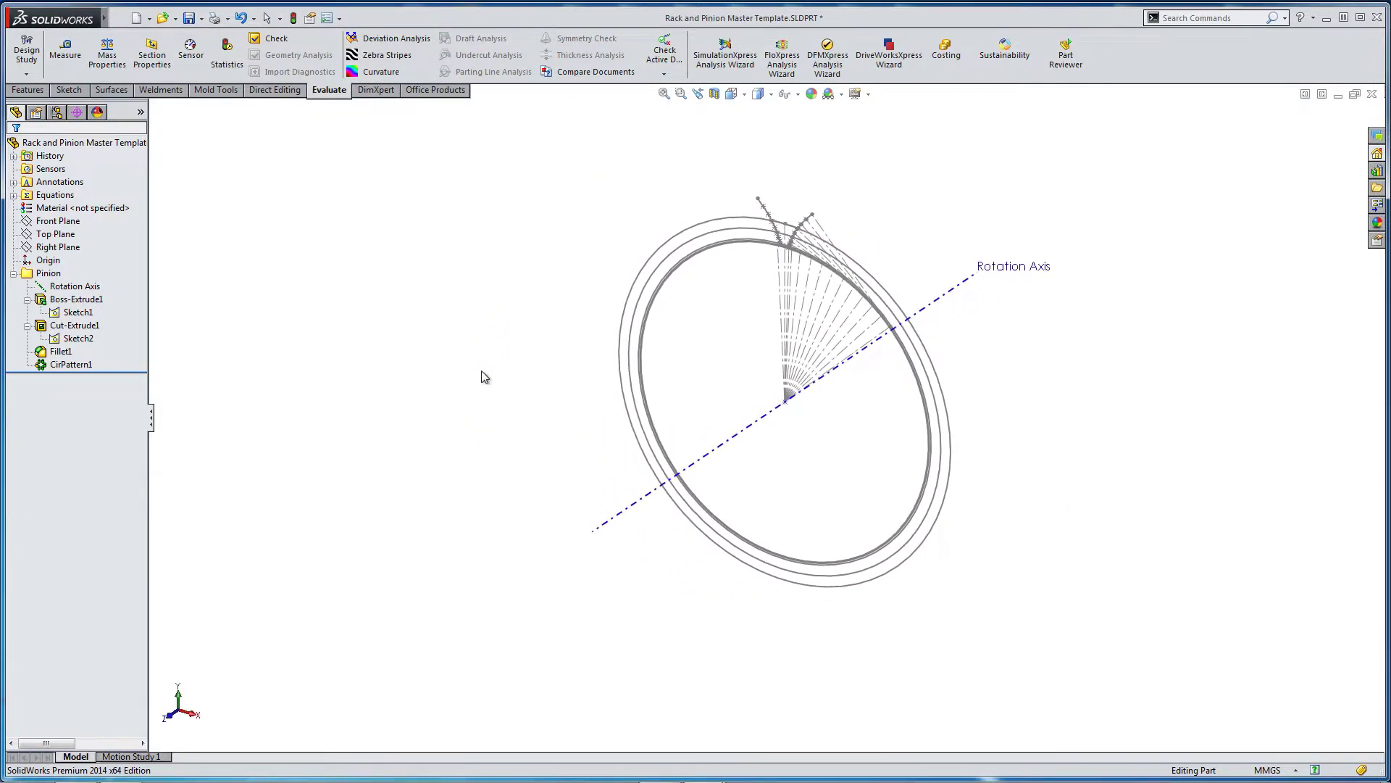
pyautogui.click(14, 274)
pyautogui.click(60, 221)
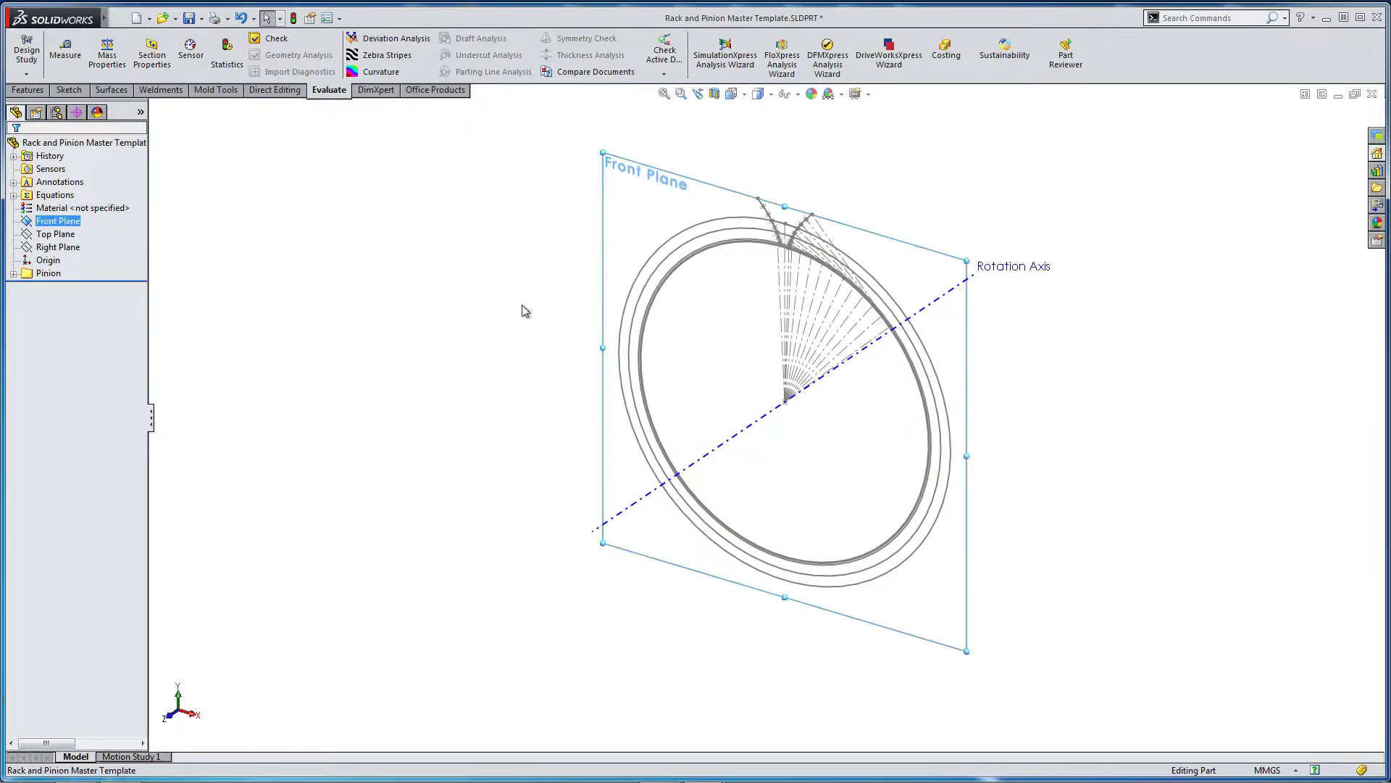
pyautogui.moveTo(521, 308)
pyautogui.mouseDown(button='middle')
pyautogui.moveTo(438, 323)
pyautogui.moveTo(517, 319)
pyautogui.mouseUp(button='middle')
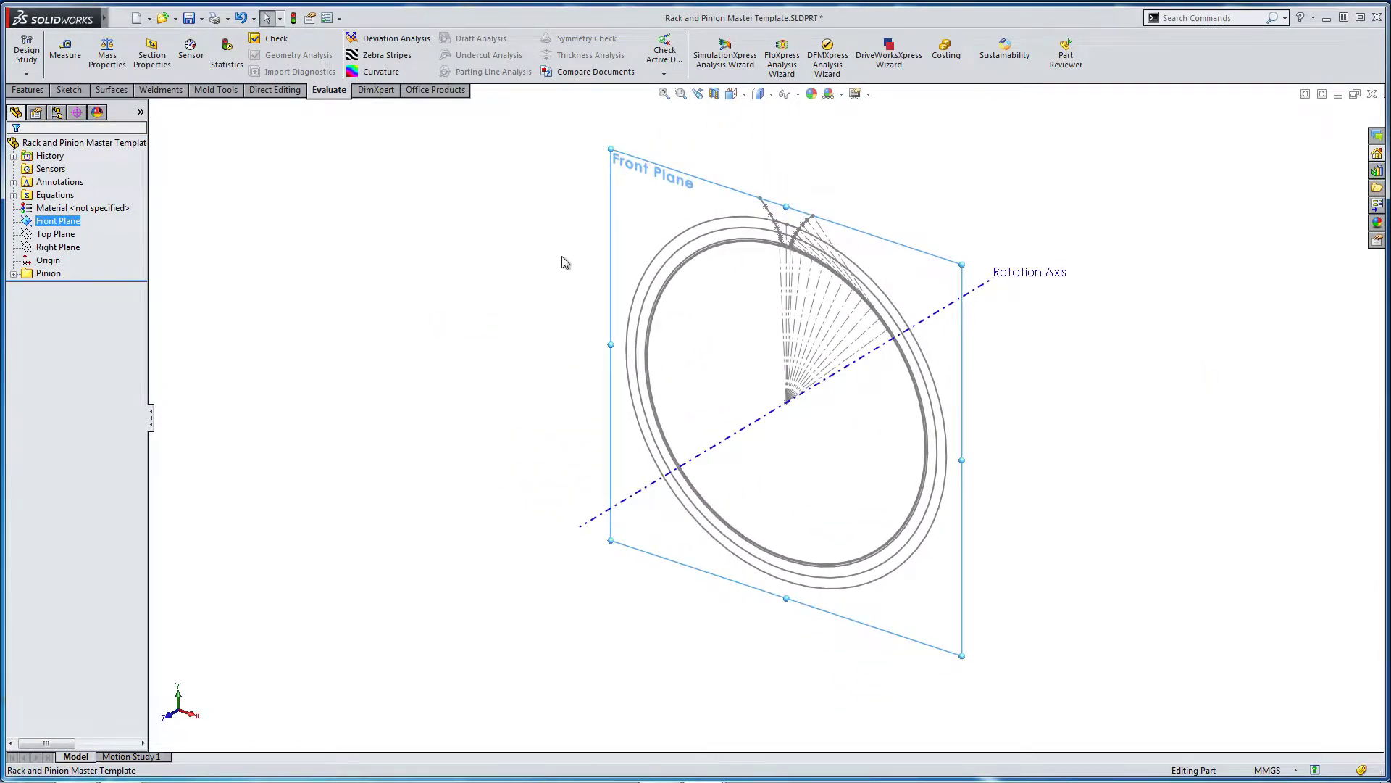
# Start a sketch on the Front Plane, view it from the Front, and zoom to the top tooth.
pyautogui.click(69, 90)
pyautogui.click(26, 51)
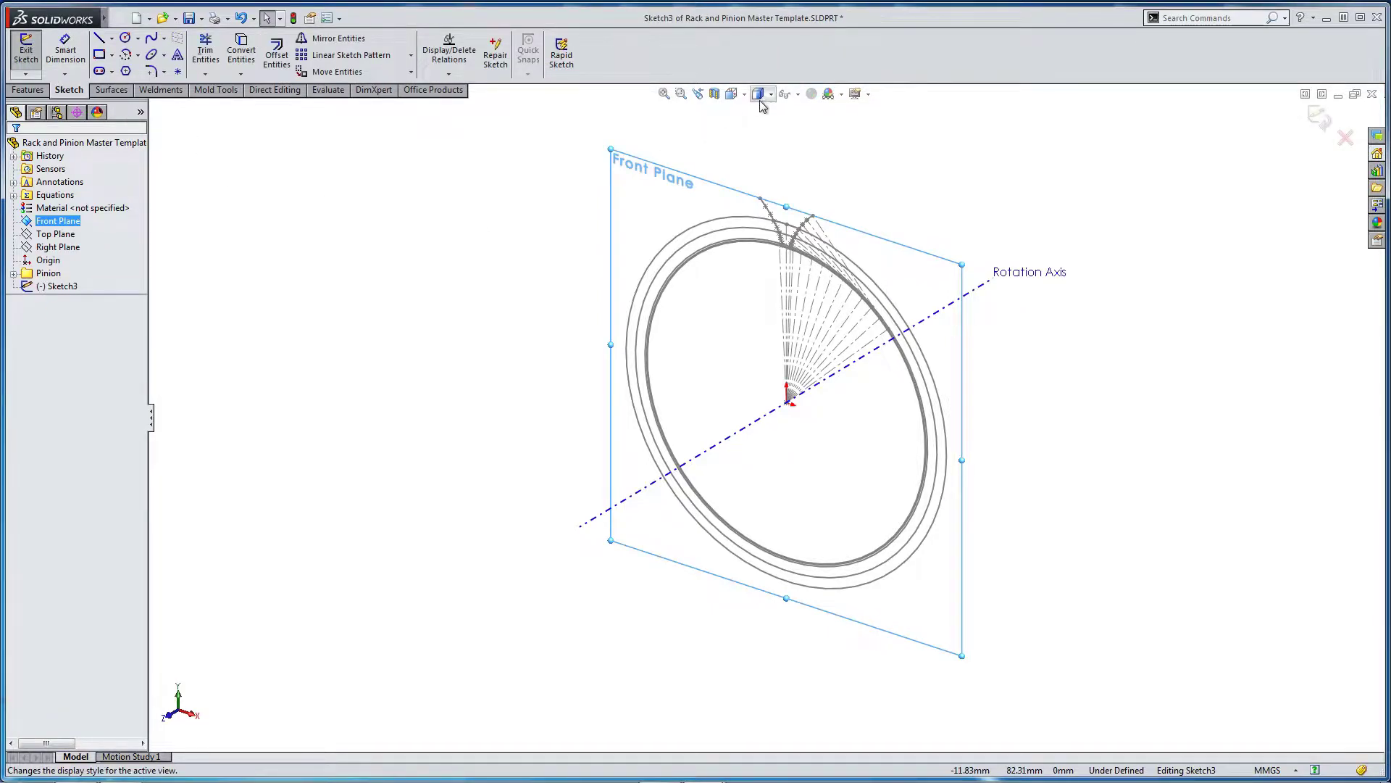
pyautogui.click(732, 94)
pyautogui.click(751, 149)
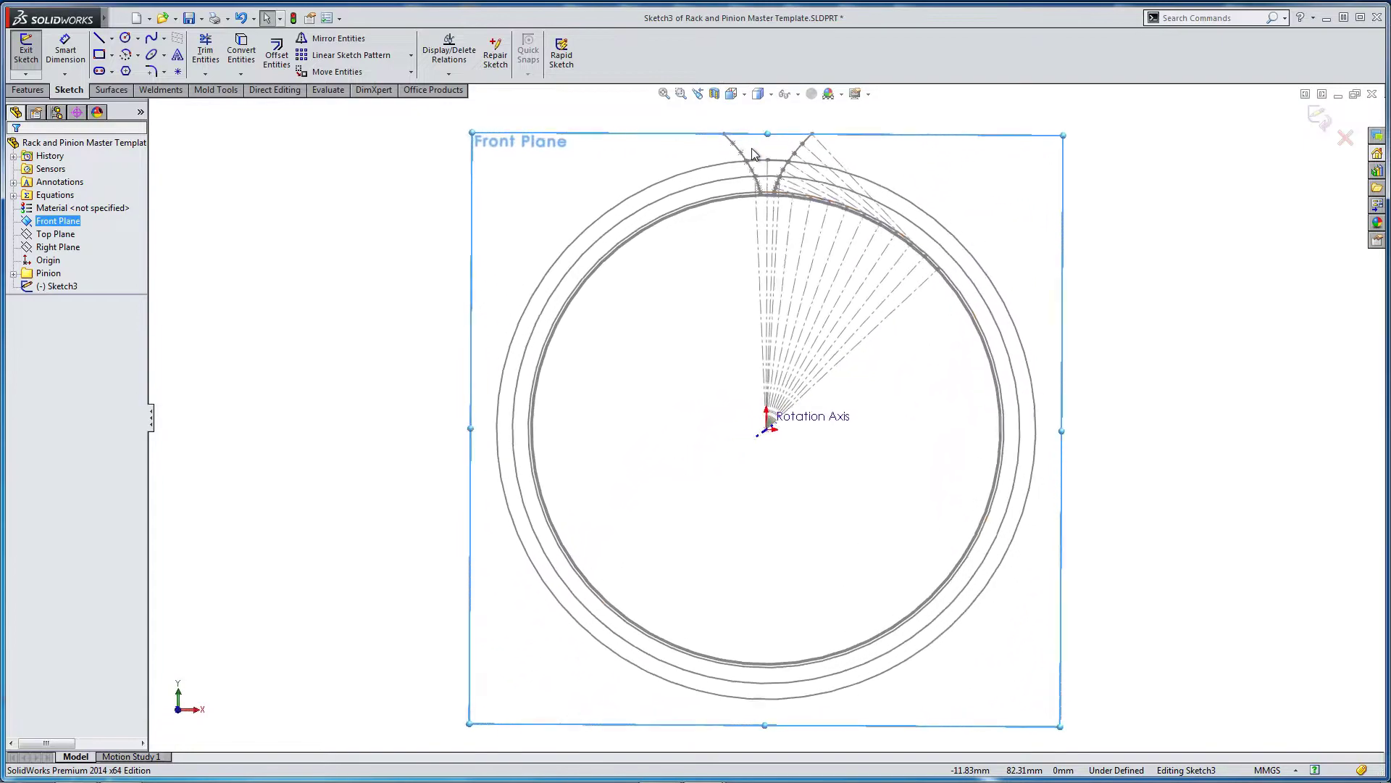
pyautogui.scroll(-5, 786, 220)
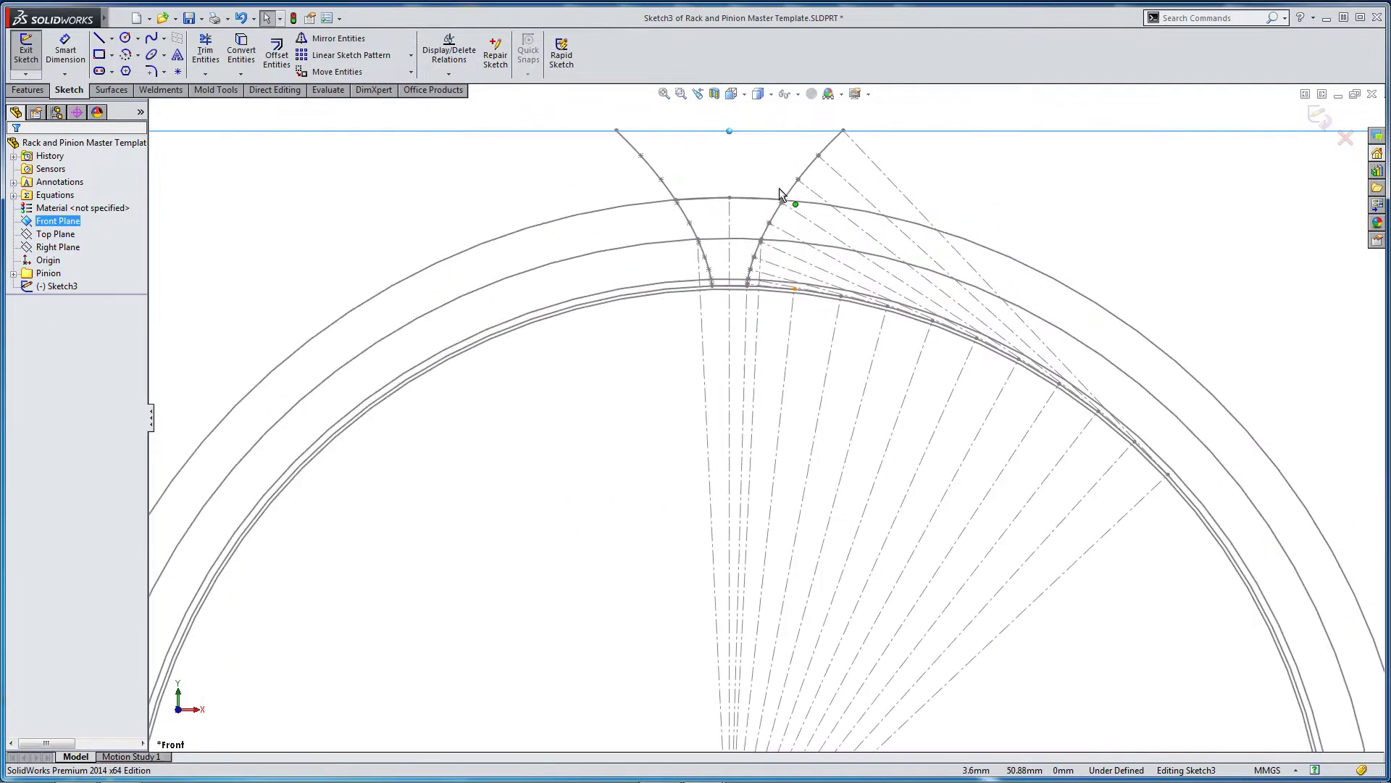
pyautogui.press('z')
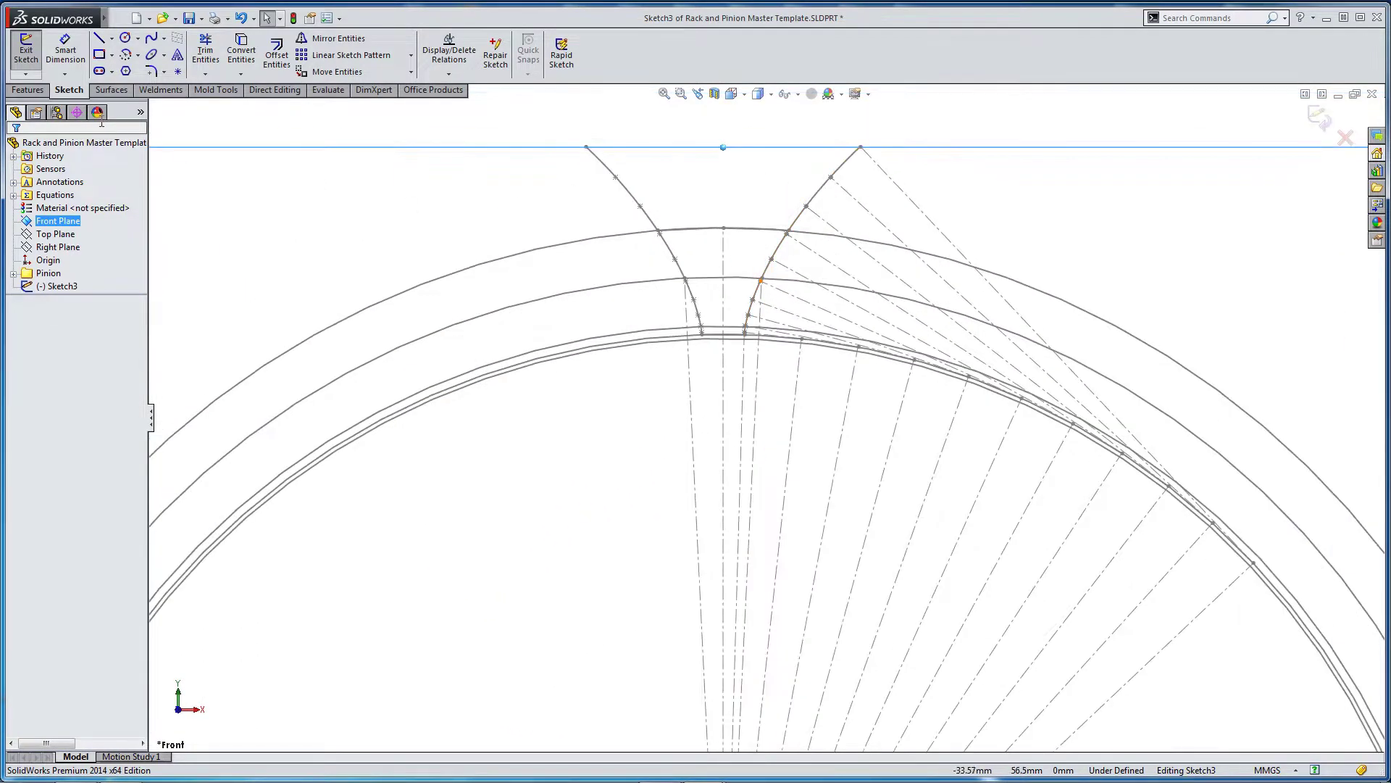
pyautogui.click(99, 55)
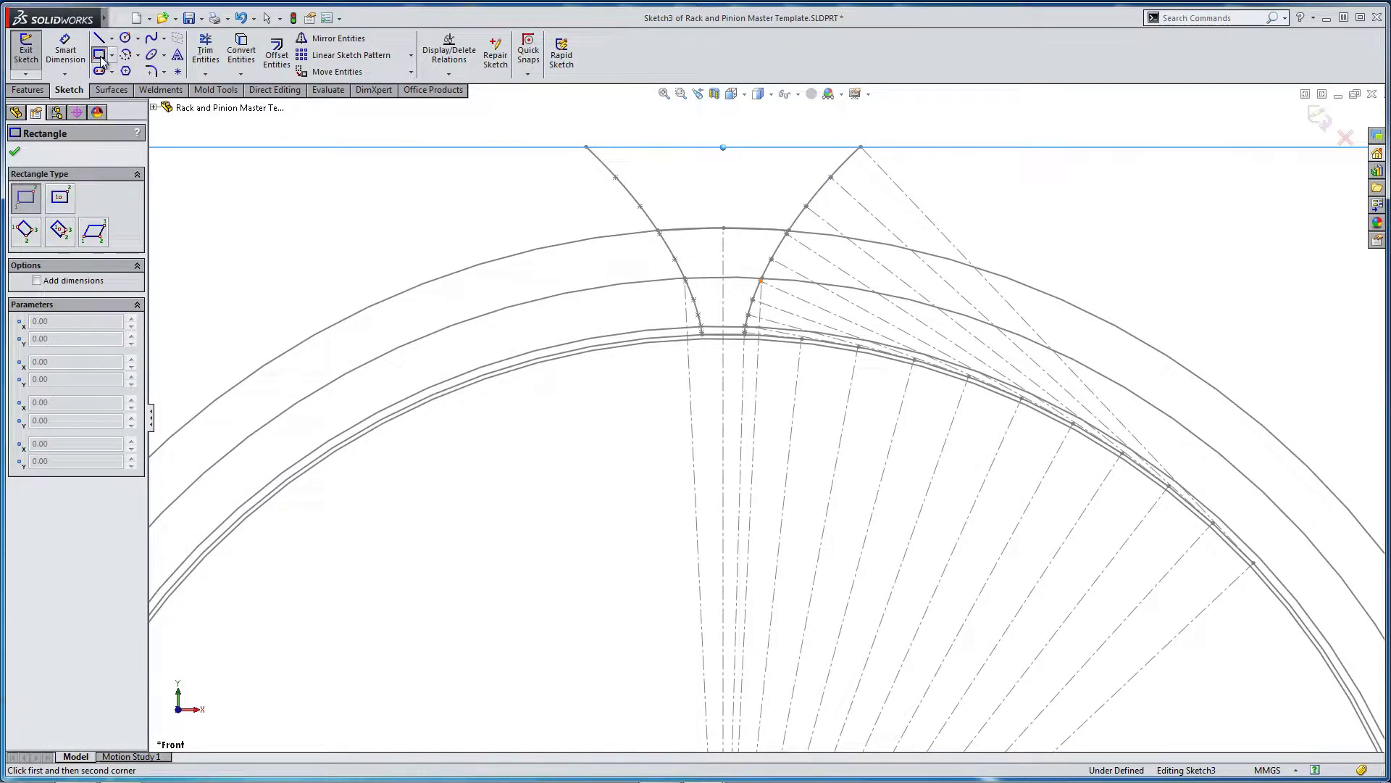
# Draw a rectangle above the gear with a vertical line through its middle.
pyautogui.click(236, 195)
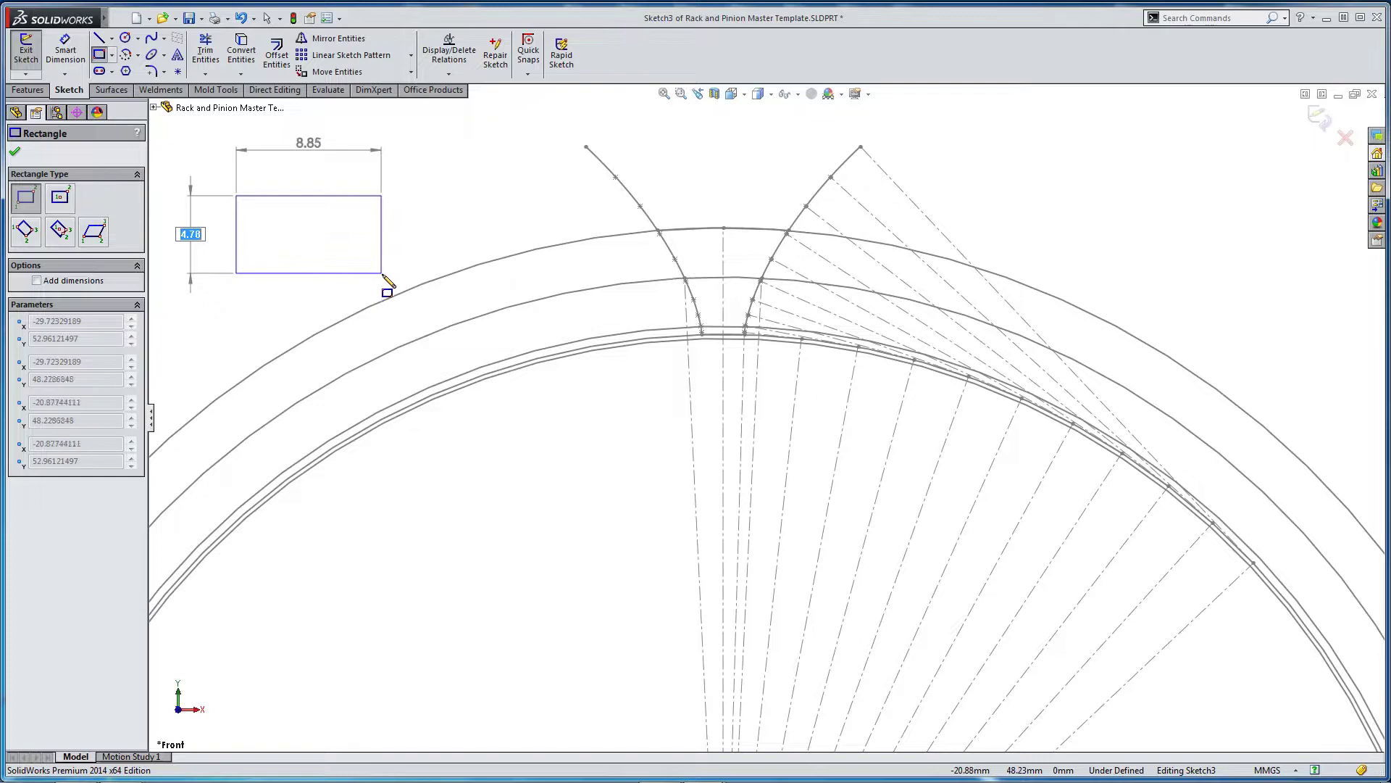
pyautogui.click(381, 274)
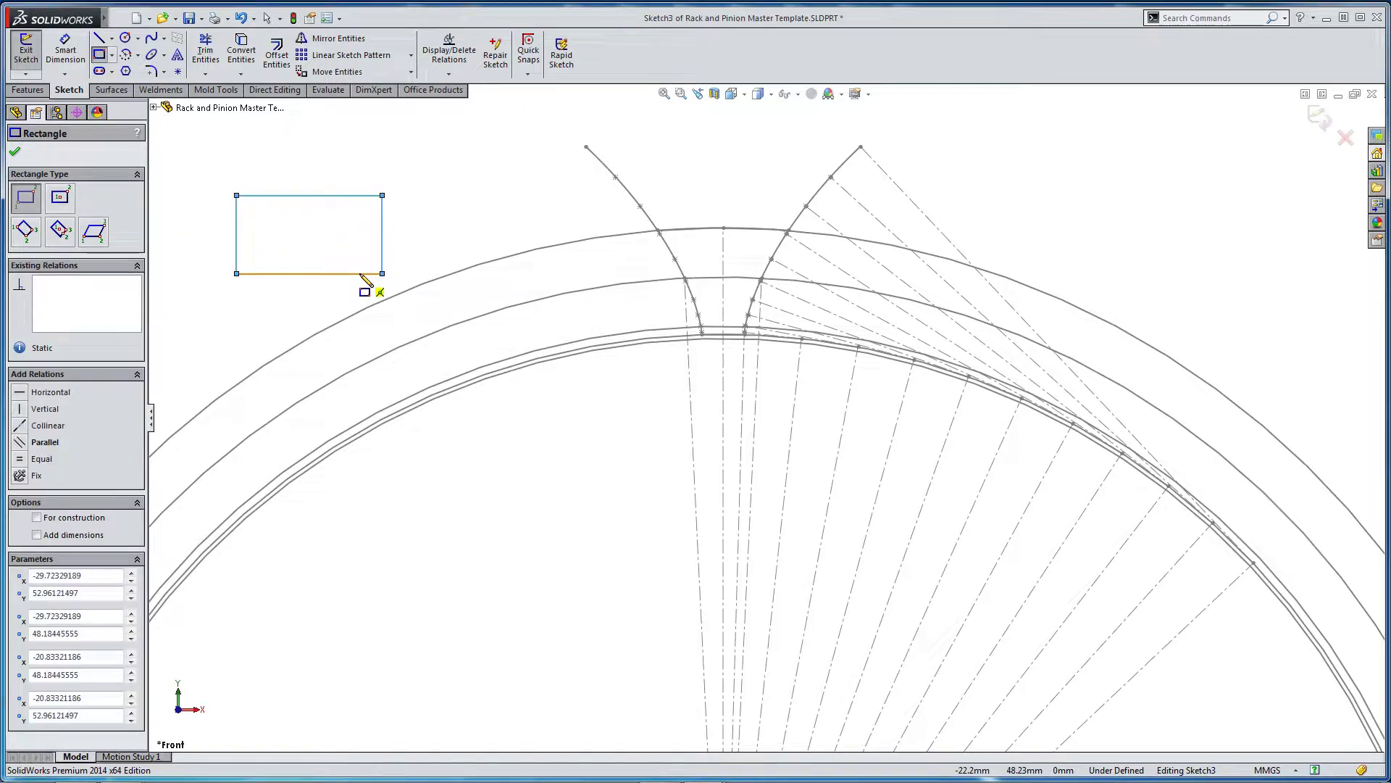
pyautogui.click(100, 40)
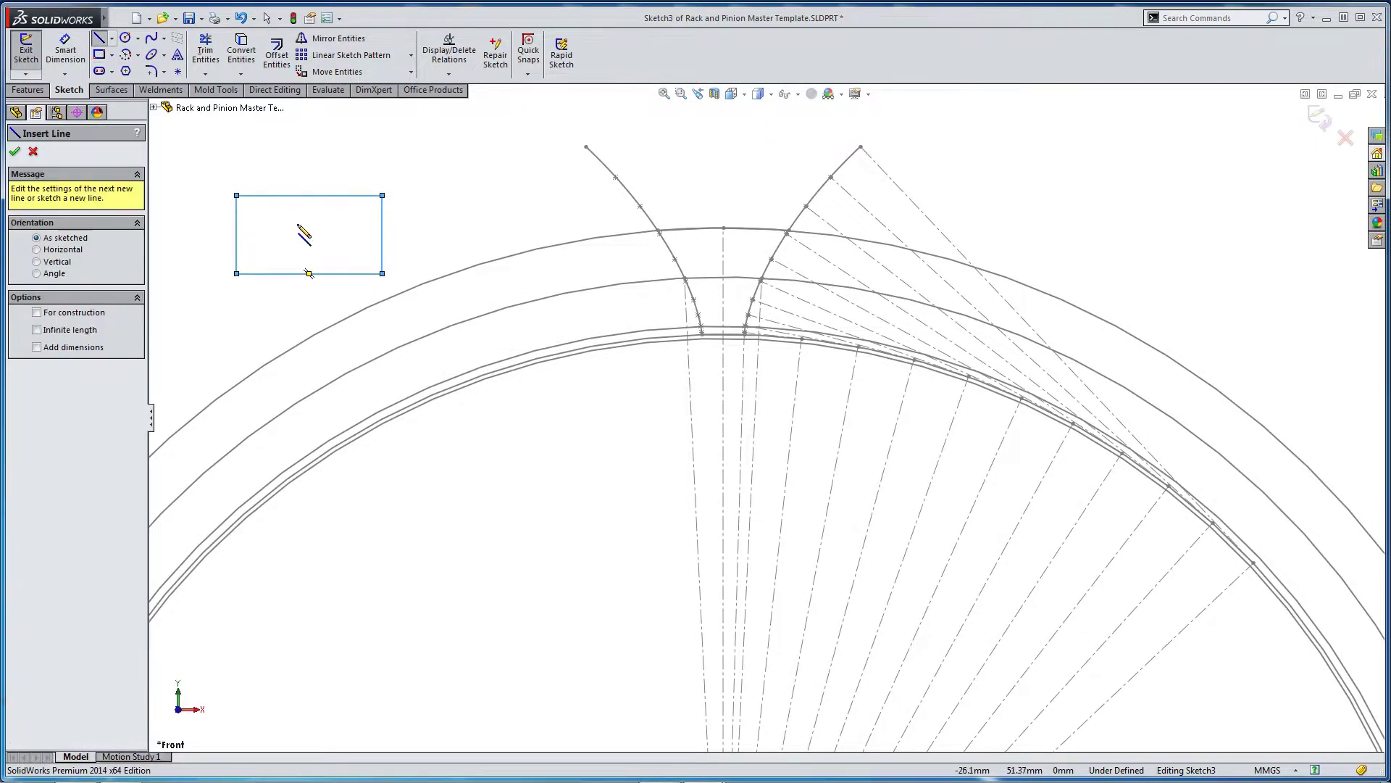
pyautogui.click(310, 274)
pyautogui.click(309, 195)
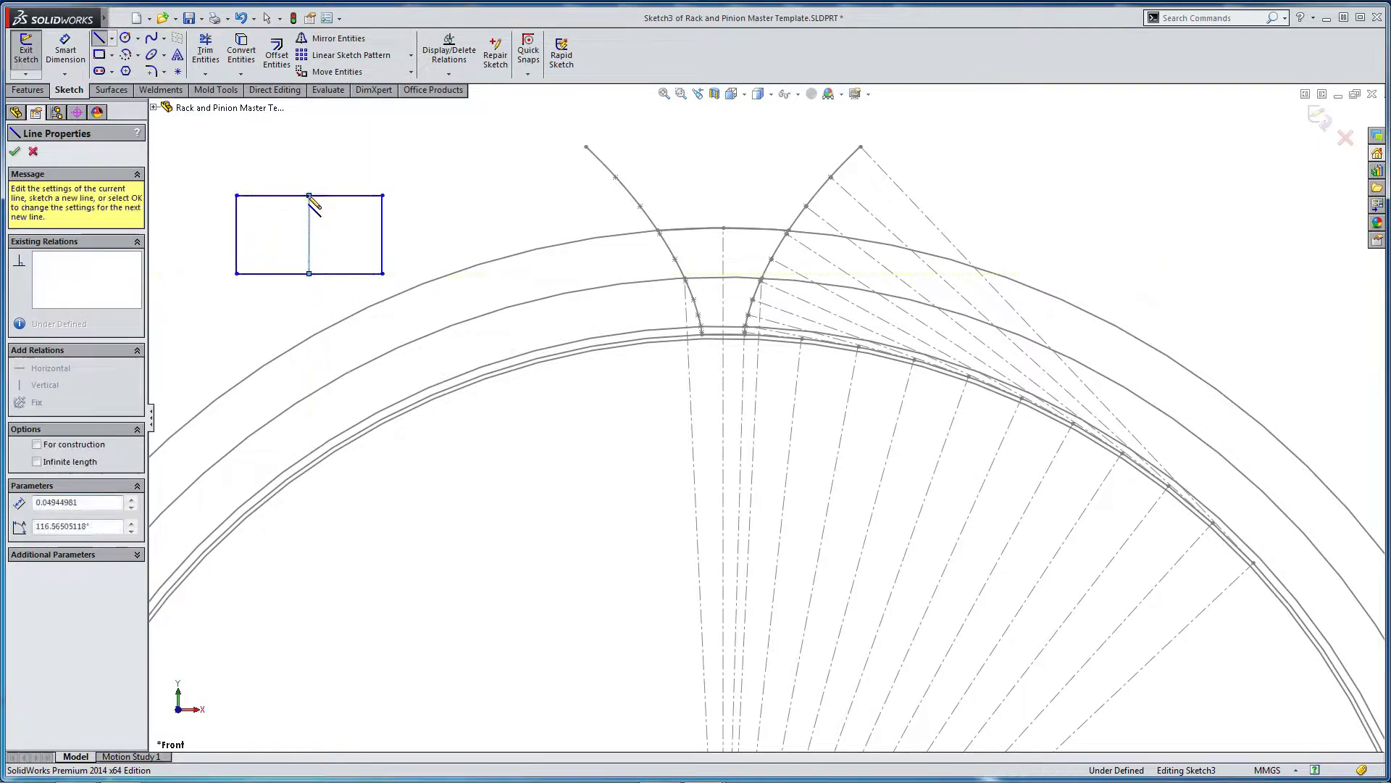
pyautogui.press('Escape')
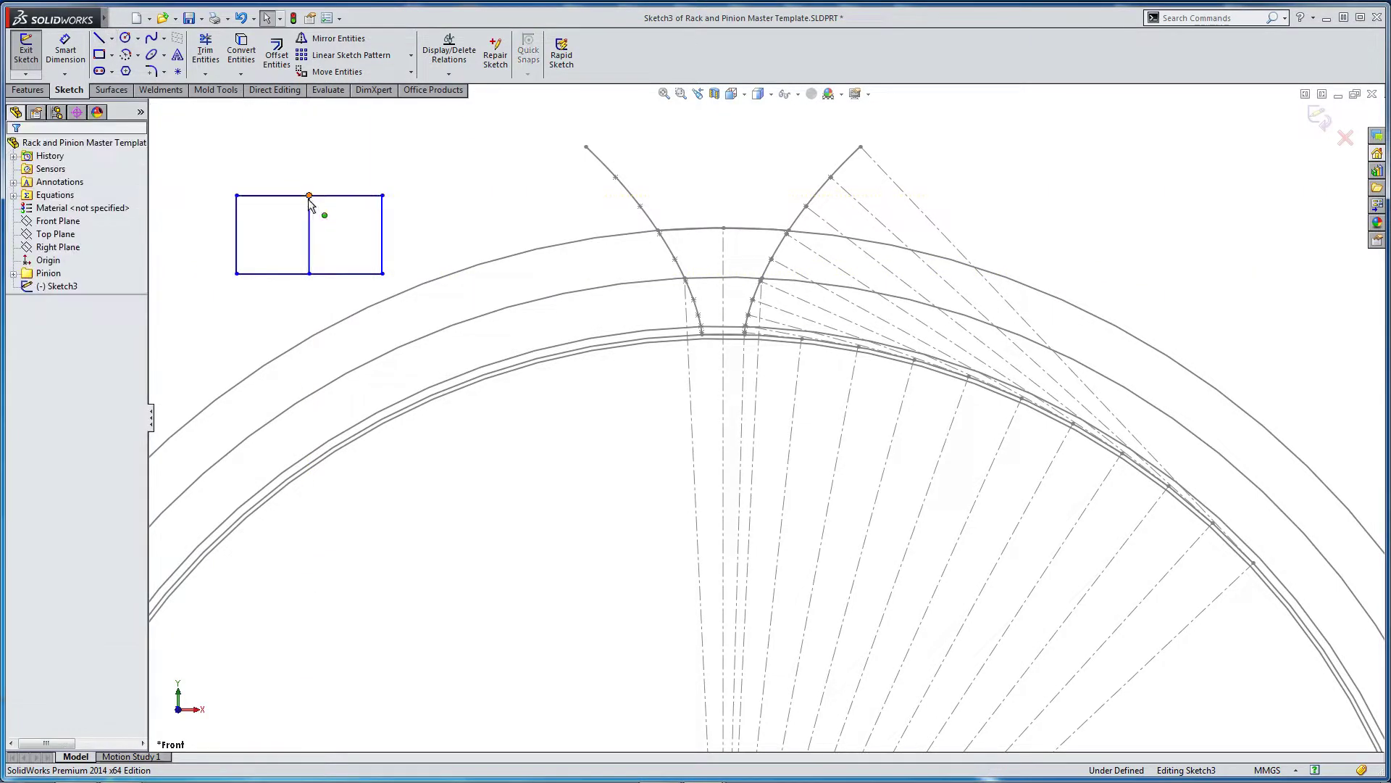
pyautogui.click(238, 229)
pyautogui.click(246, 241)
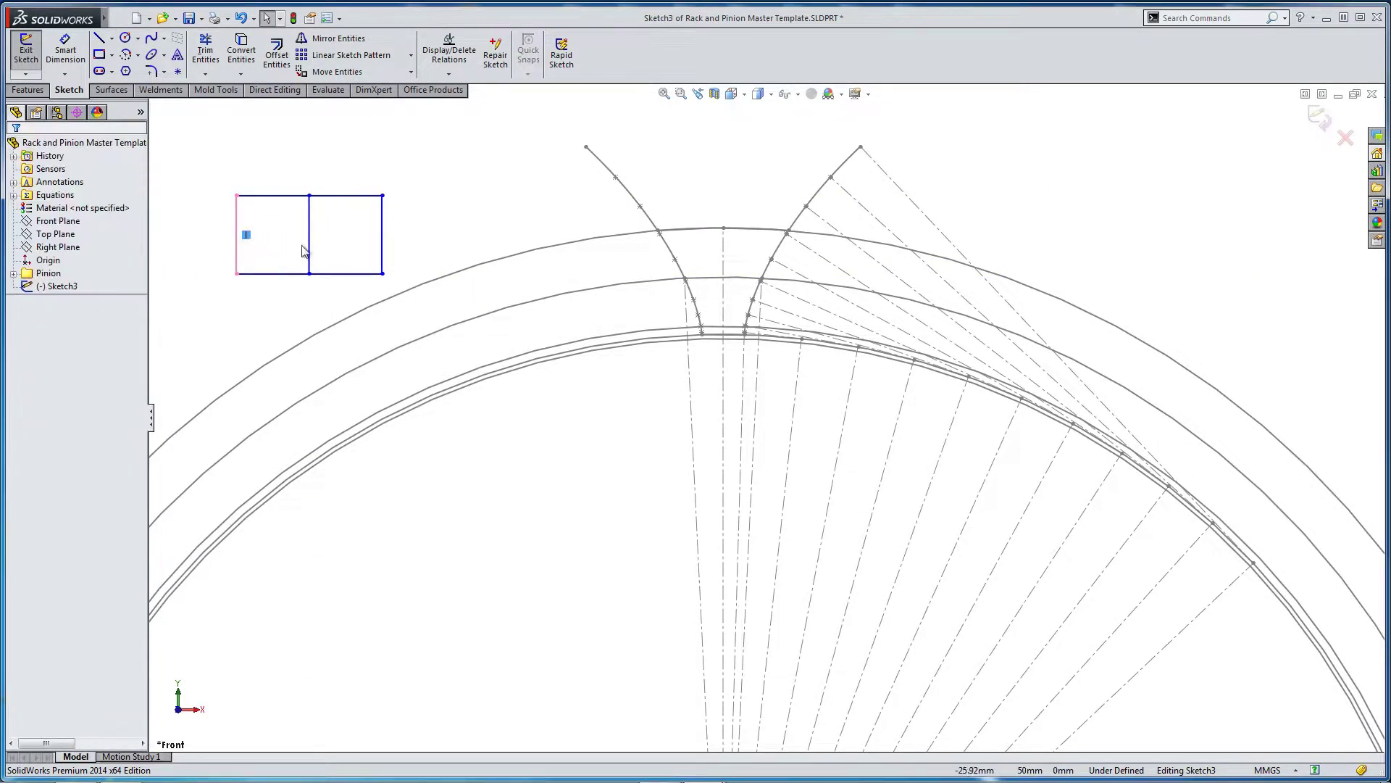
pyautogui.click(383, 239)
pyautogui.click(395, 238)
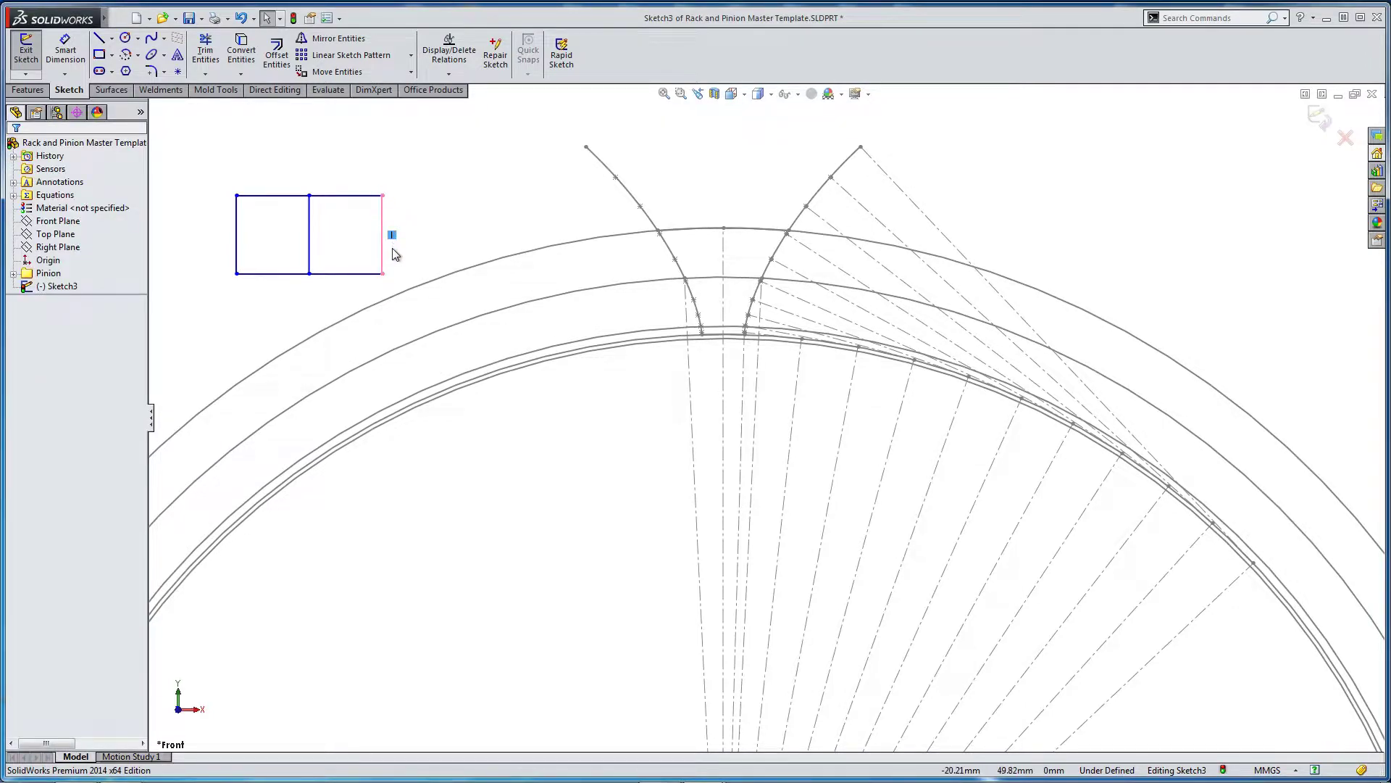
pyautogui.moveTo(382, 274); pyautogui.dragTo(360, 276)
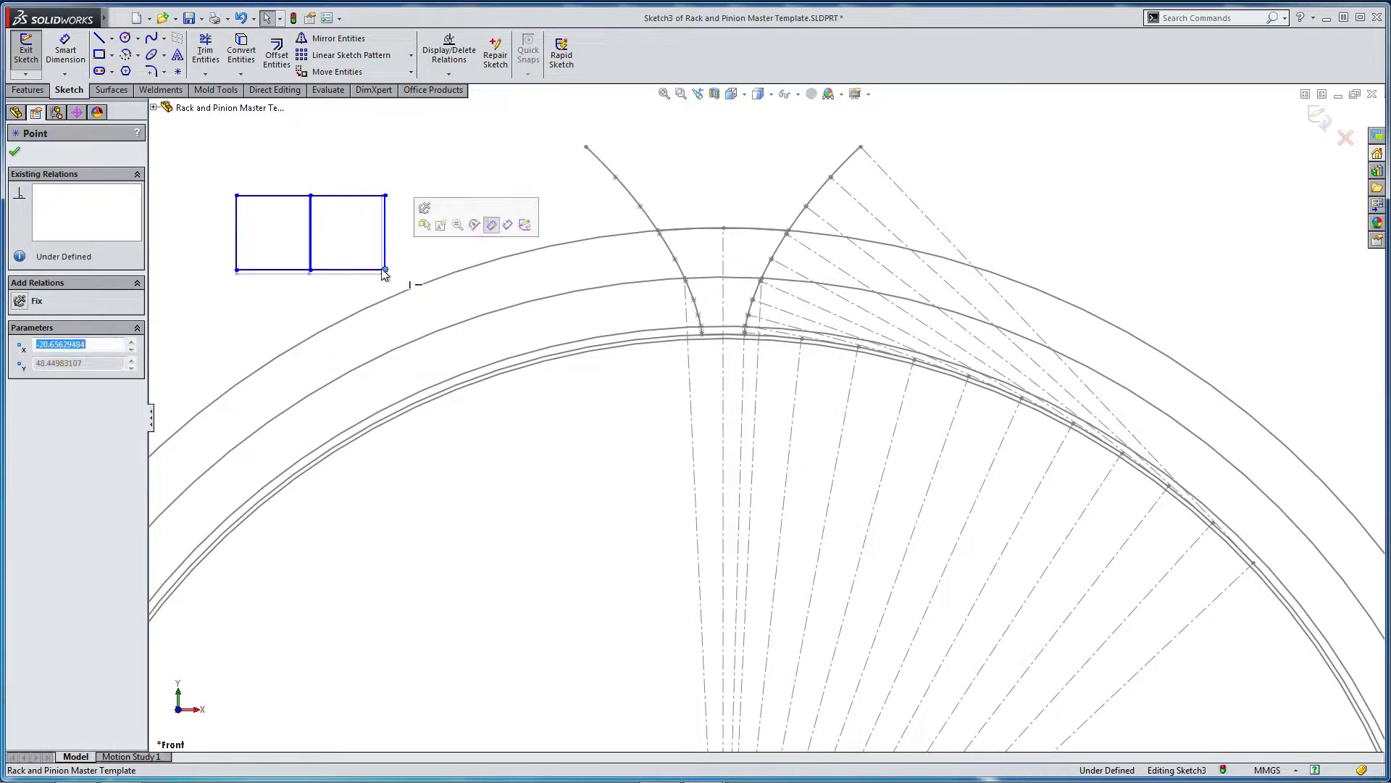
# Make the middle line construction, sides symmetric about it, and pull a corner inward into a trapezoid.
pyautogui.click(312, 246)
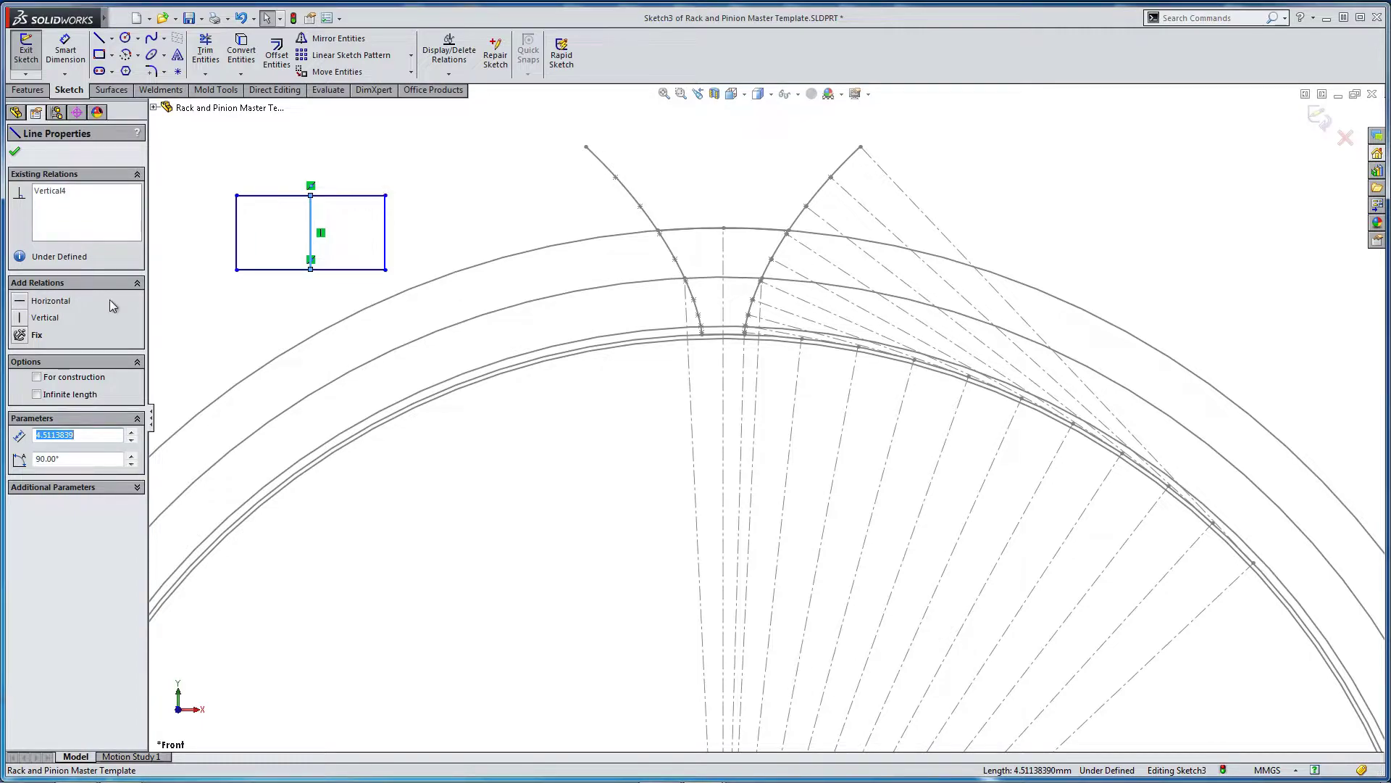
pyautogui.click(45, 378)
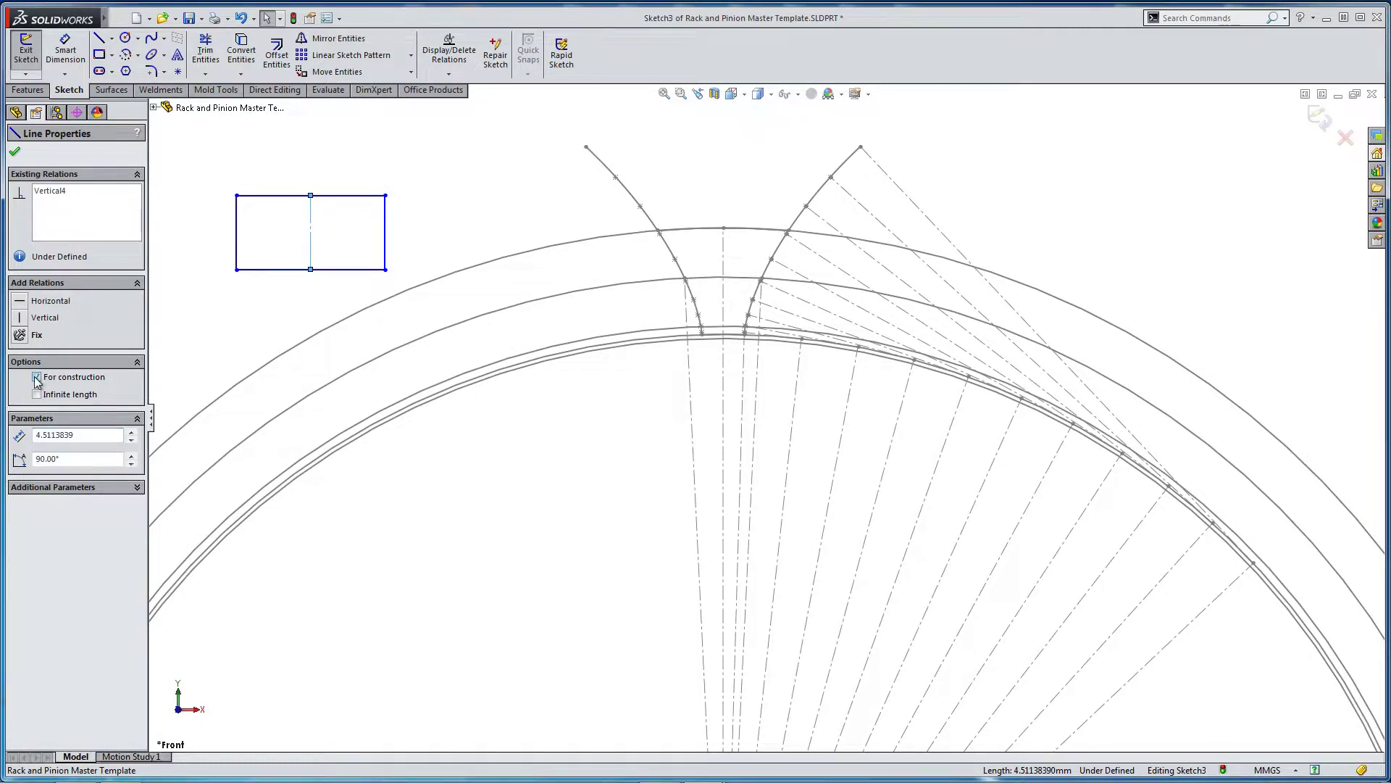
pyautogui.keyDown('ctrl'); pyautogui.click(235, 247); pyautogui.keyUp('ctrl')
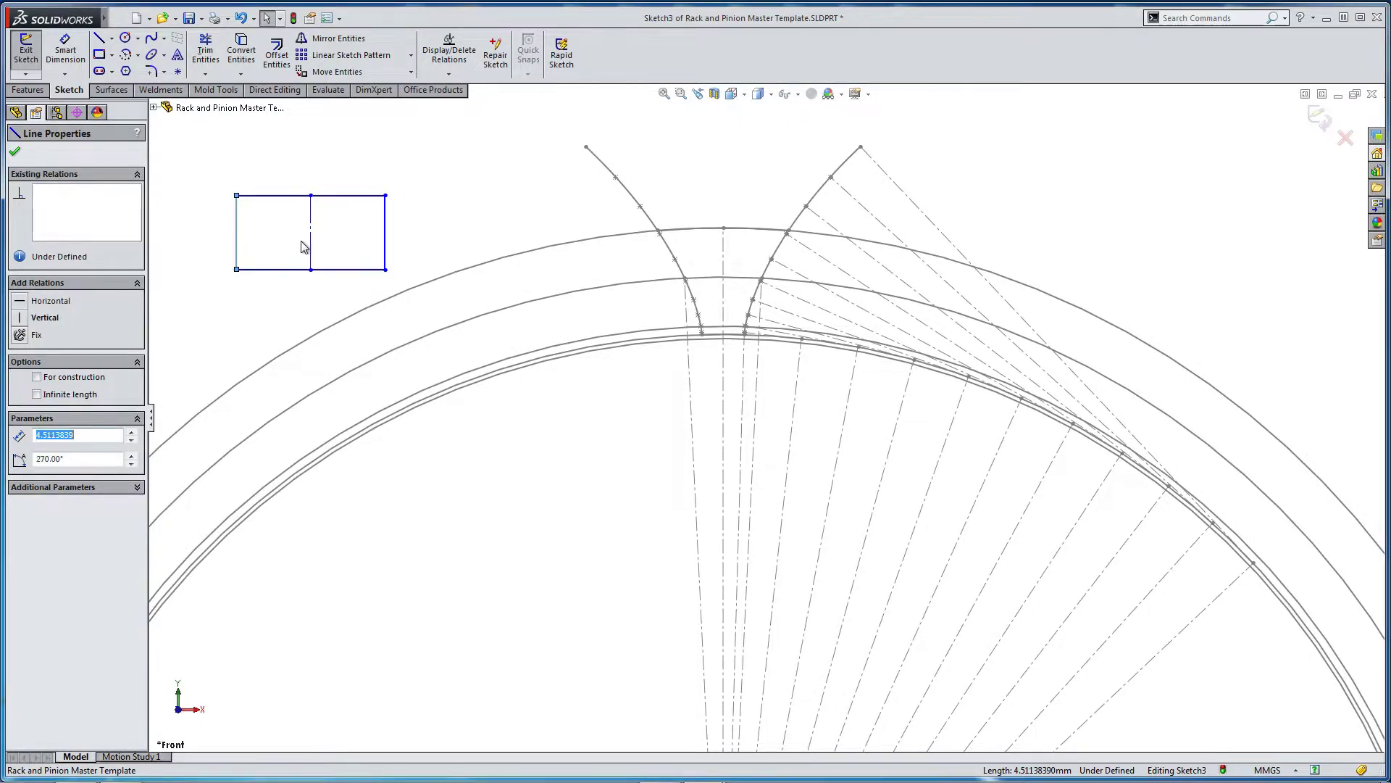
pyautogui.keyDown('ctrl'); pyautogui.click(386, 247); pyautogui.keyUp('ctrl')
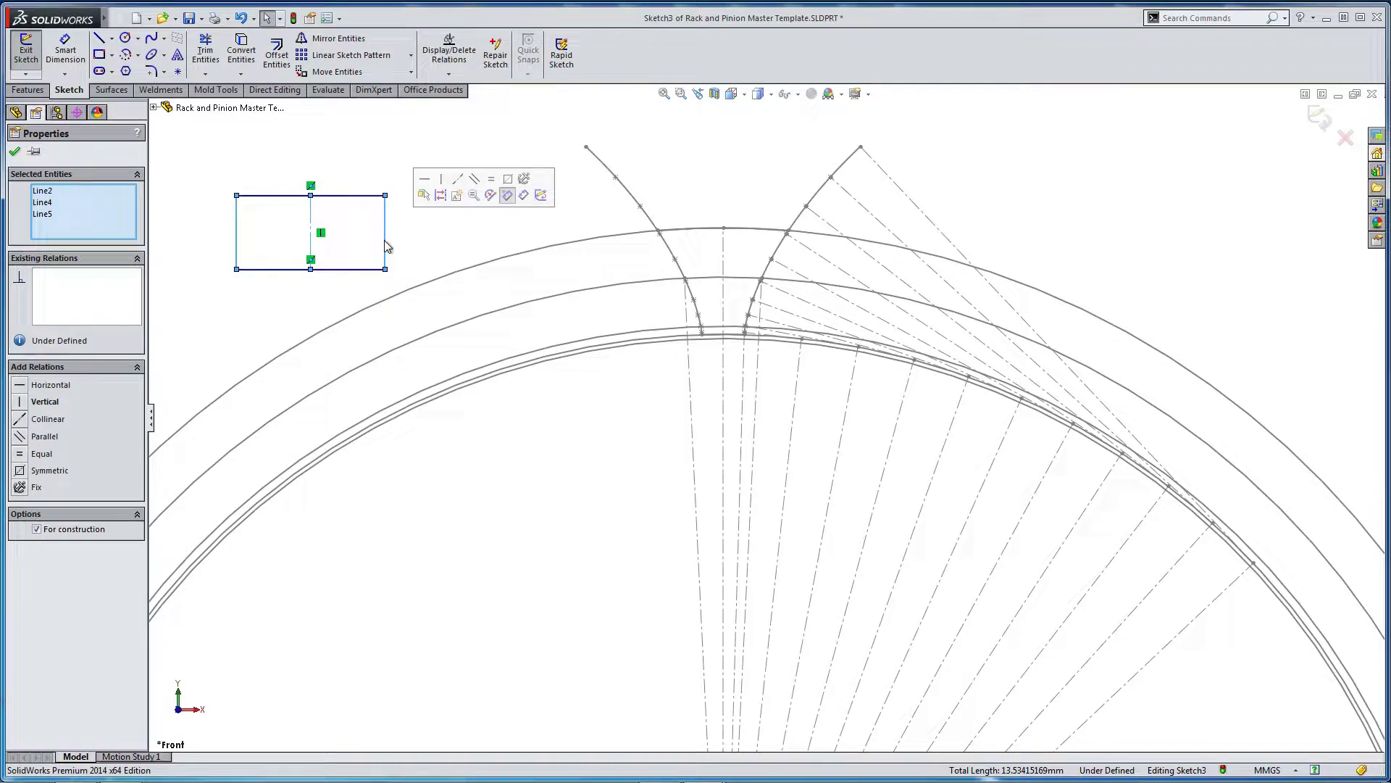
pyautogui.click(508, 185)
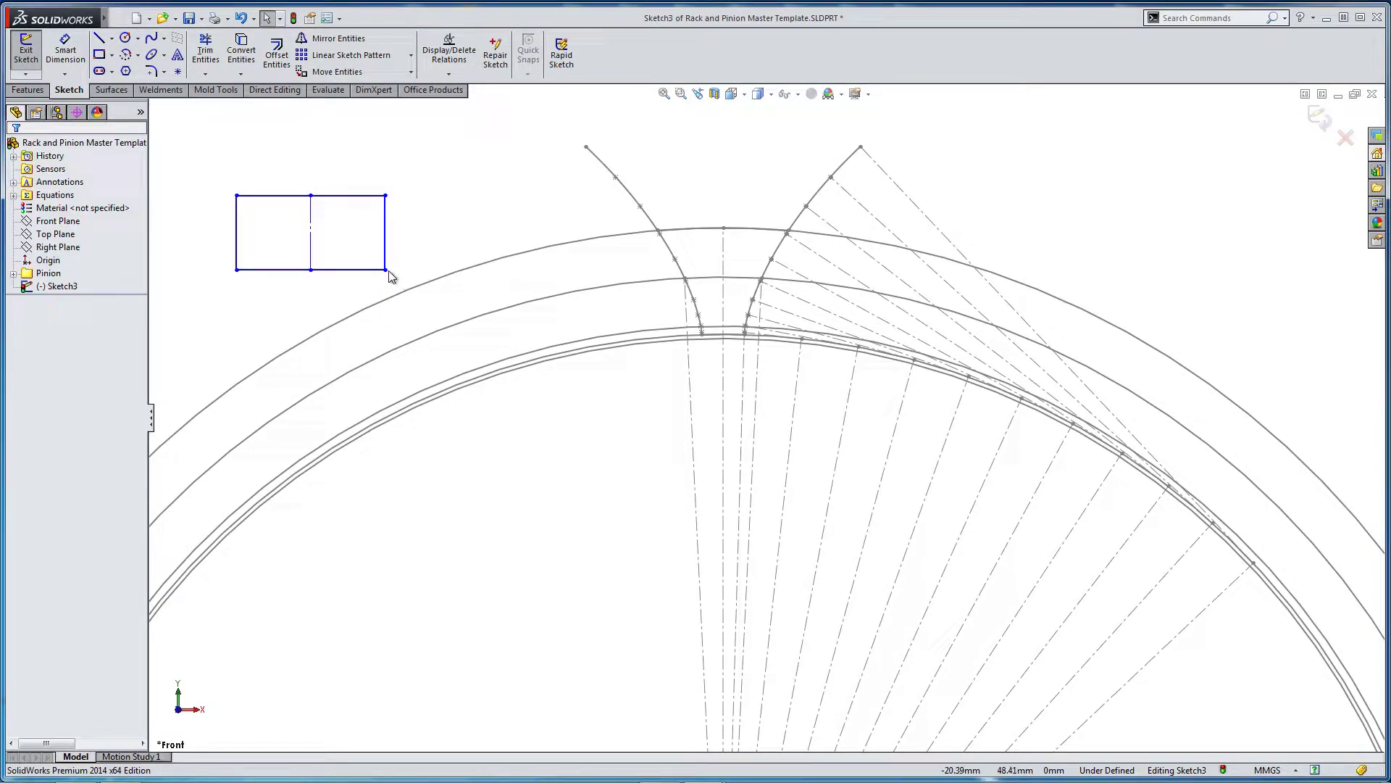
pyautogui.moveTo(385, 270); pyautogui.dragTo(351, 270)
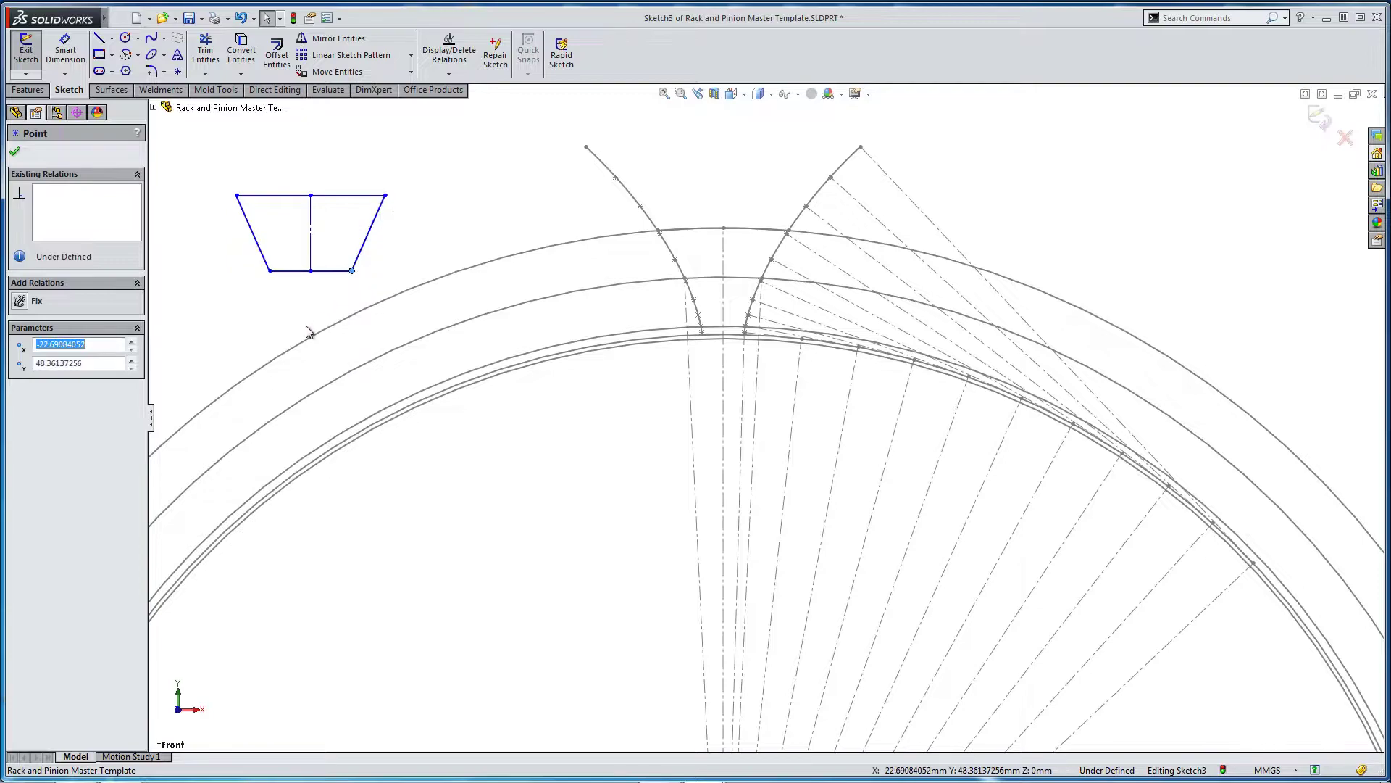
pyautogui.click(306, 332)
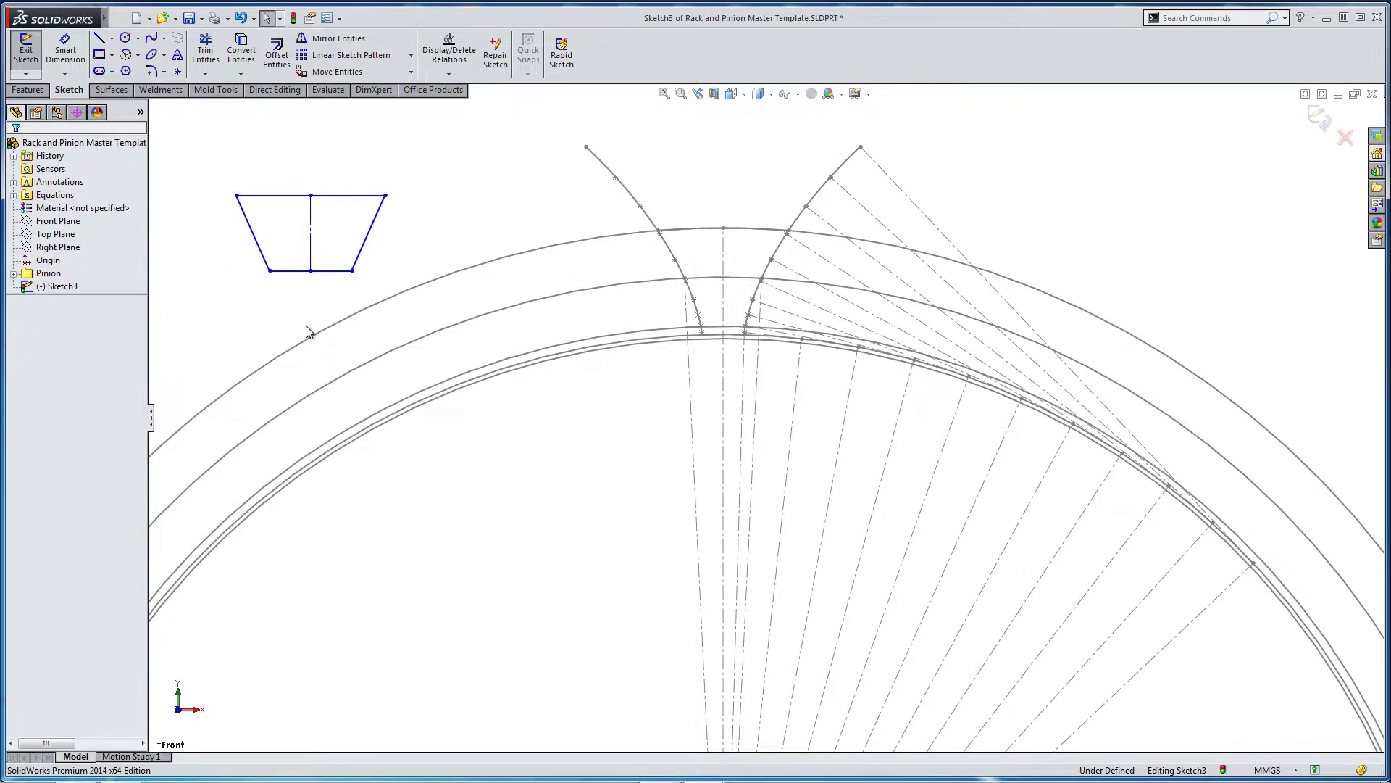
# Make the trapezoid's centreline collinear with the gear's vertical centreline.
pyautogui.click(310, 265)
pyautogui.keyDown('ctrl'); pyautogui.click(724, 245); pyautogui.keyUp('ctrl')
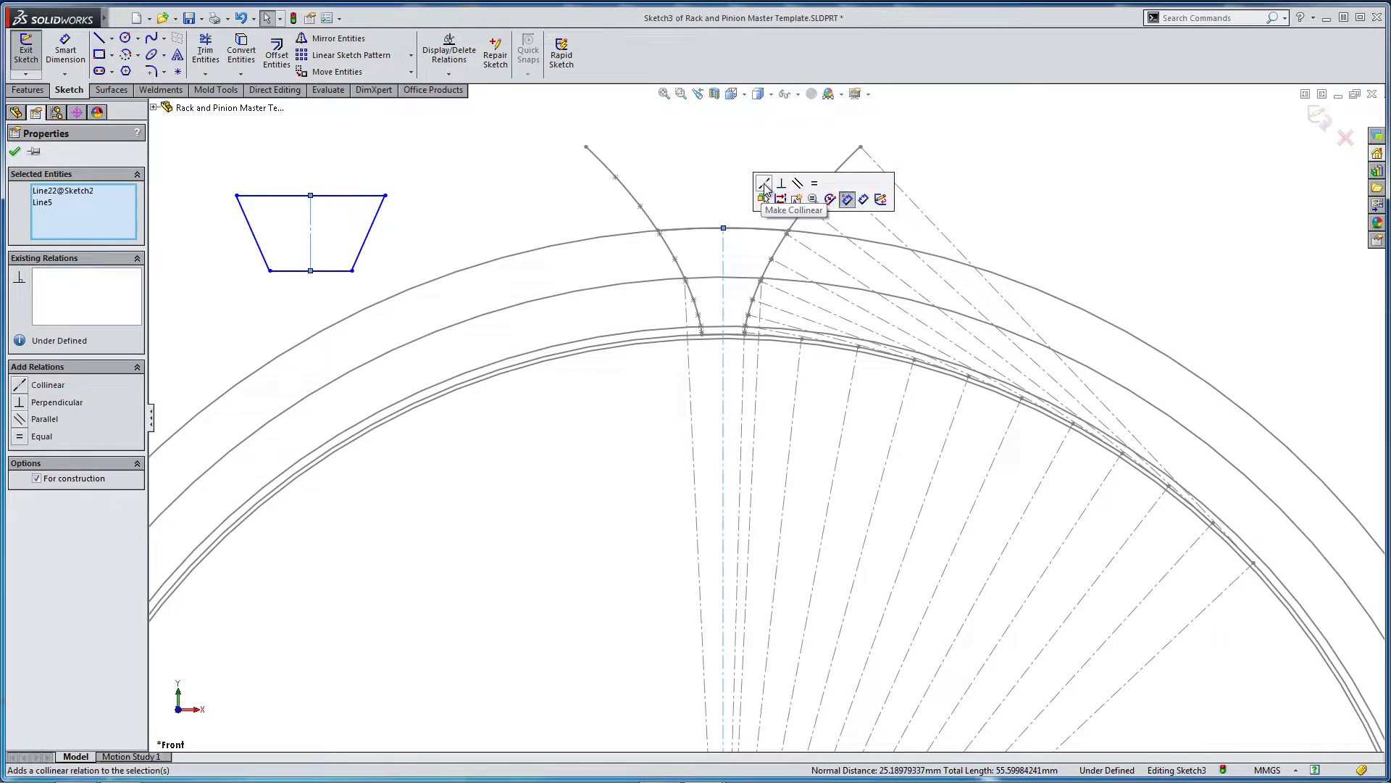
pyautogui.click(766, 190)
pyautogui.click(749, 310)
# Drag the trapezoid's top and bottom edges down into the gap between two teeth.
pyautogui.scroll(-2, 789, 314)
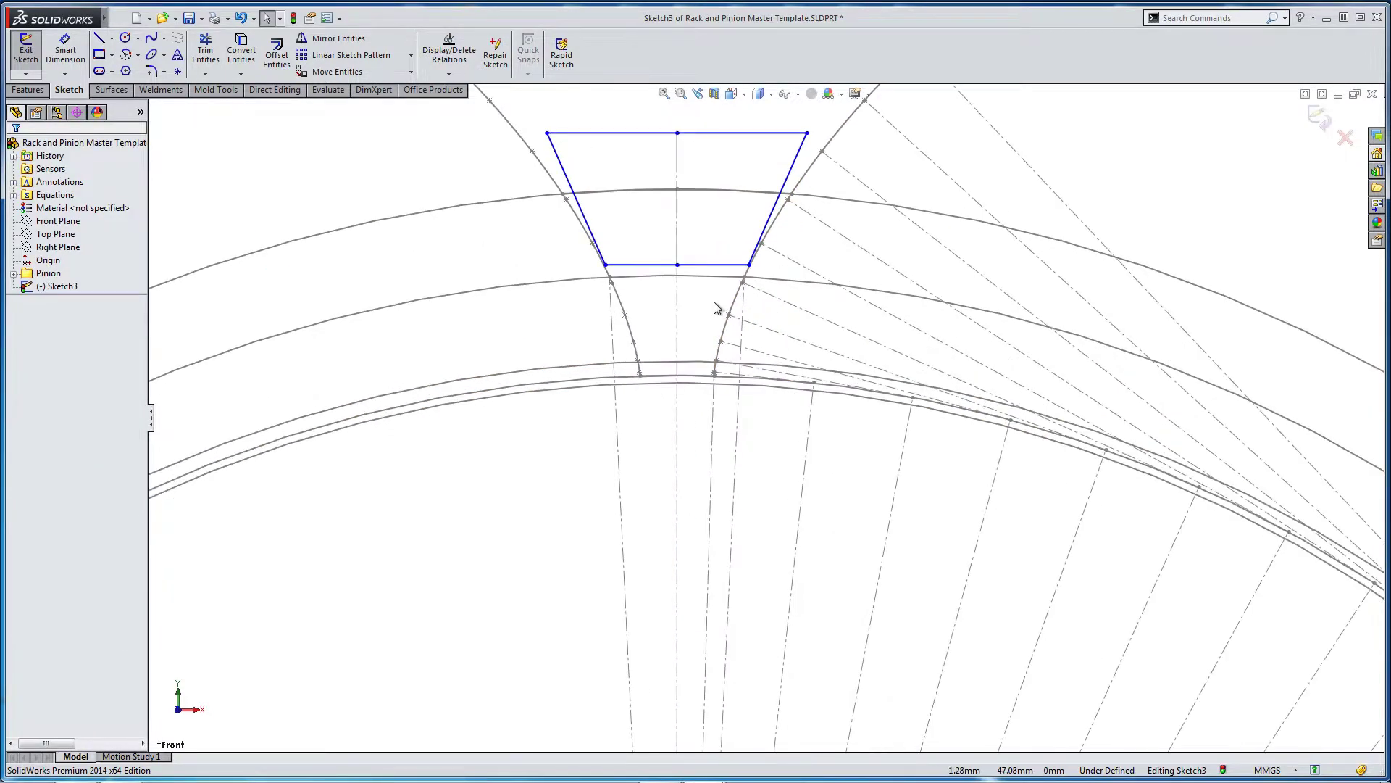
pyautogui.scroll(-1, 716, 307)
pyautogui.scroll(1, 716, 303)
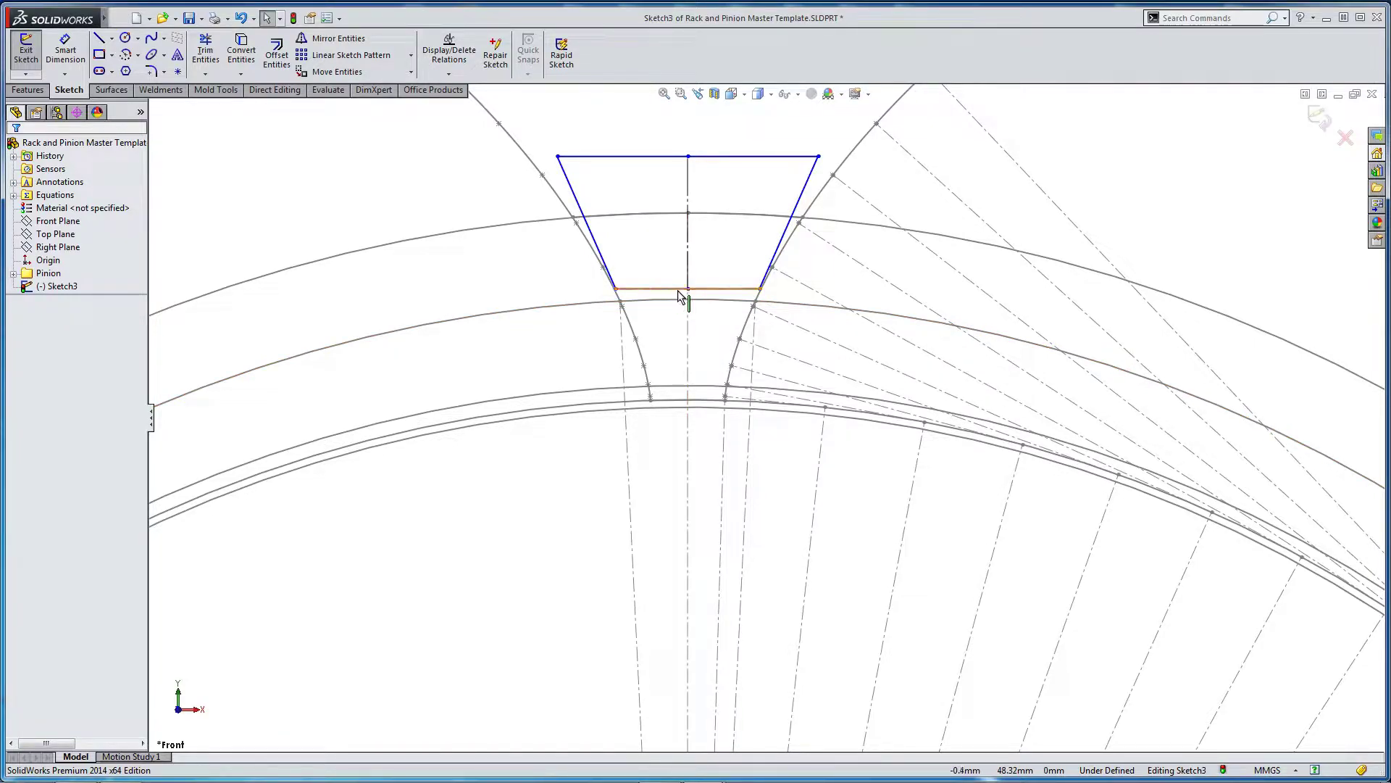
pyautogui.moveTo(689, 290); pyautogui.dragTo(688, 371)
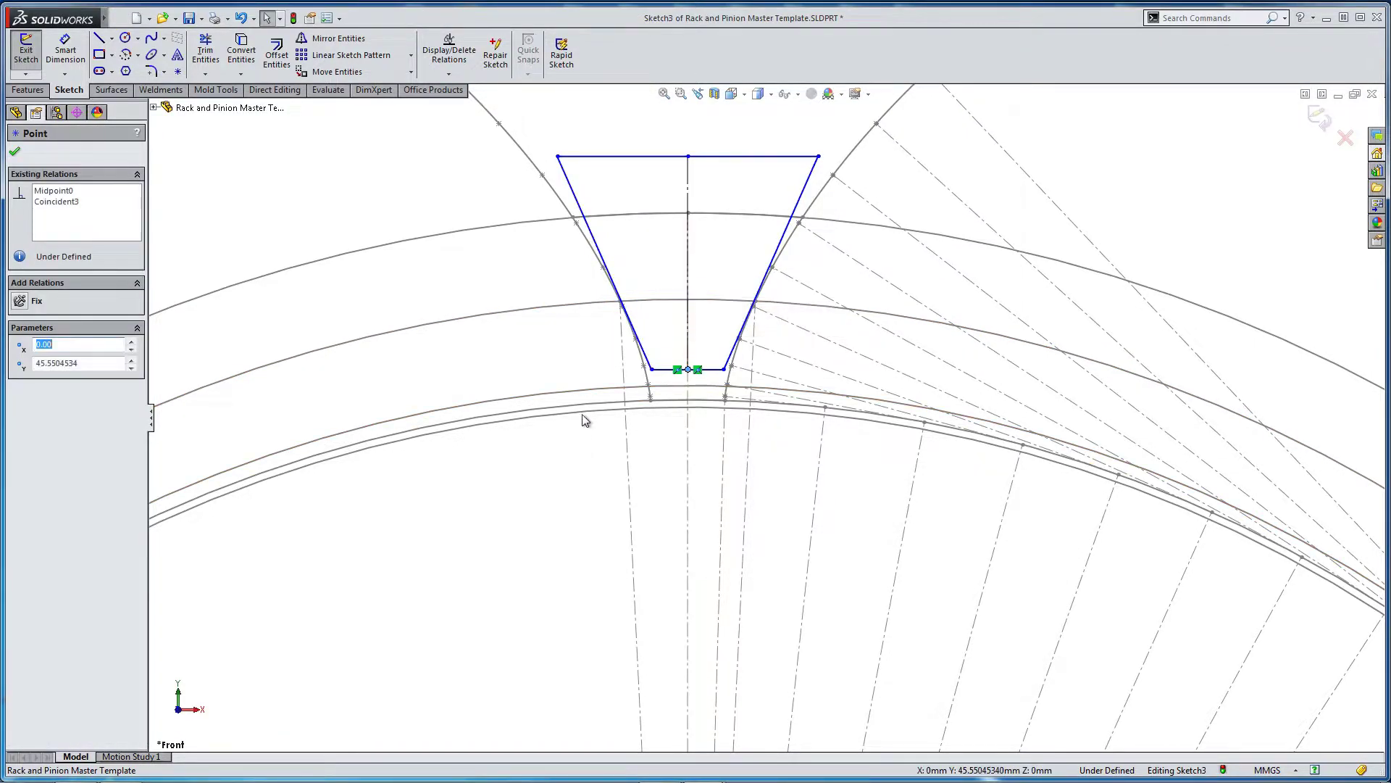
pyautogui.moveTo(688, 156); pyautogui.dragTo(688, 232)
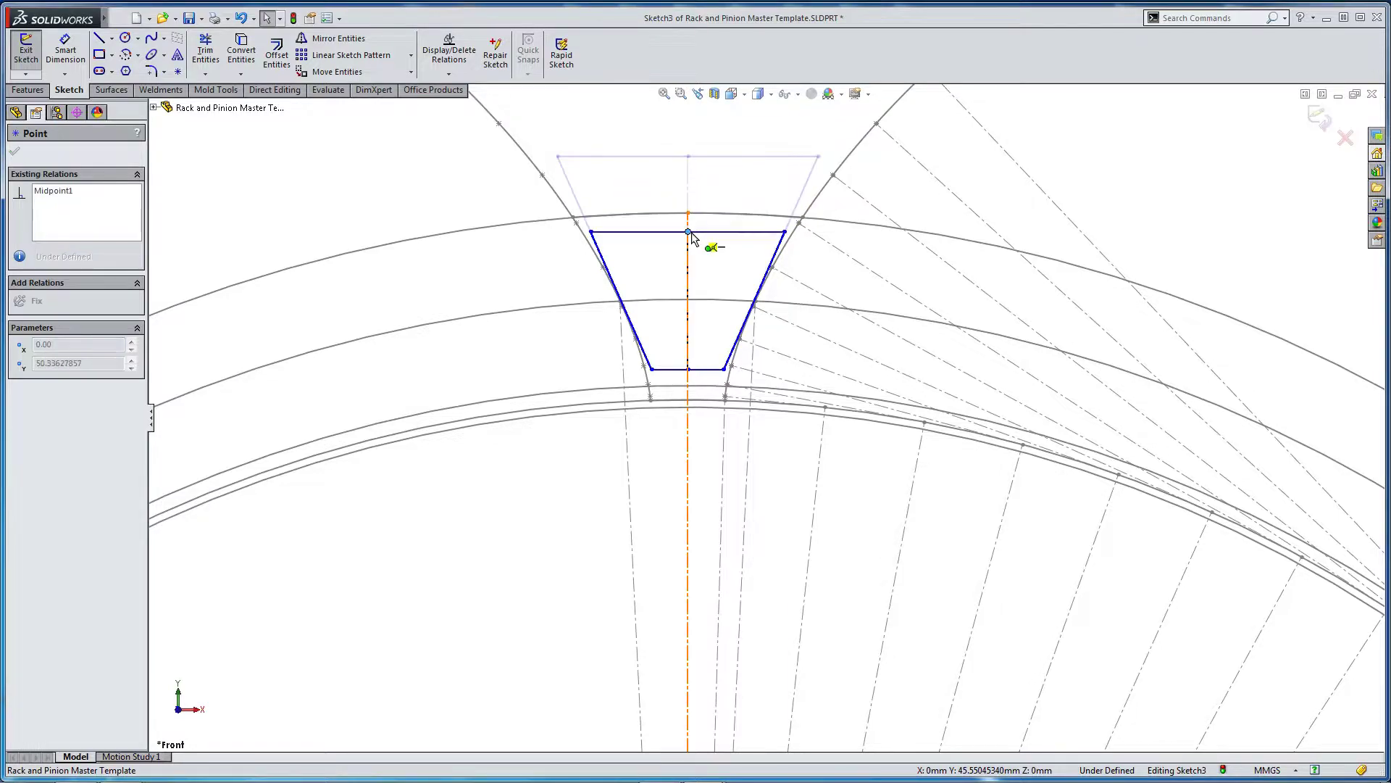
pyautogui.click(447, 460)
pyautogui.click(100, 38)
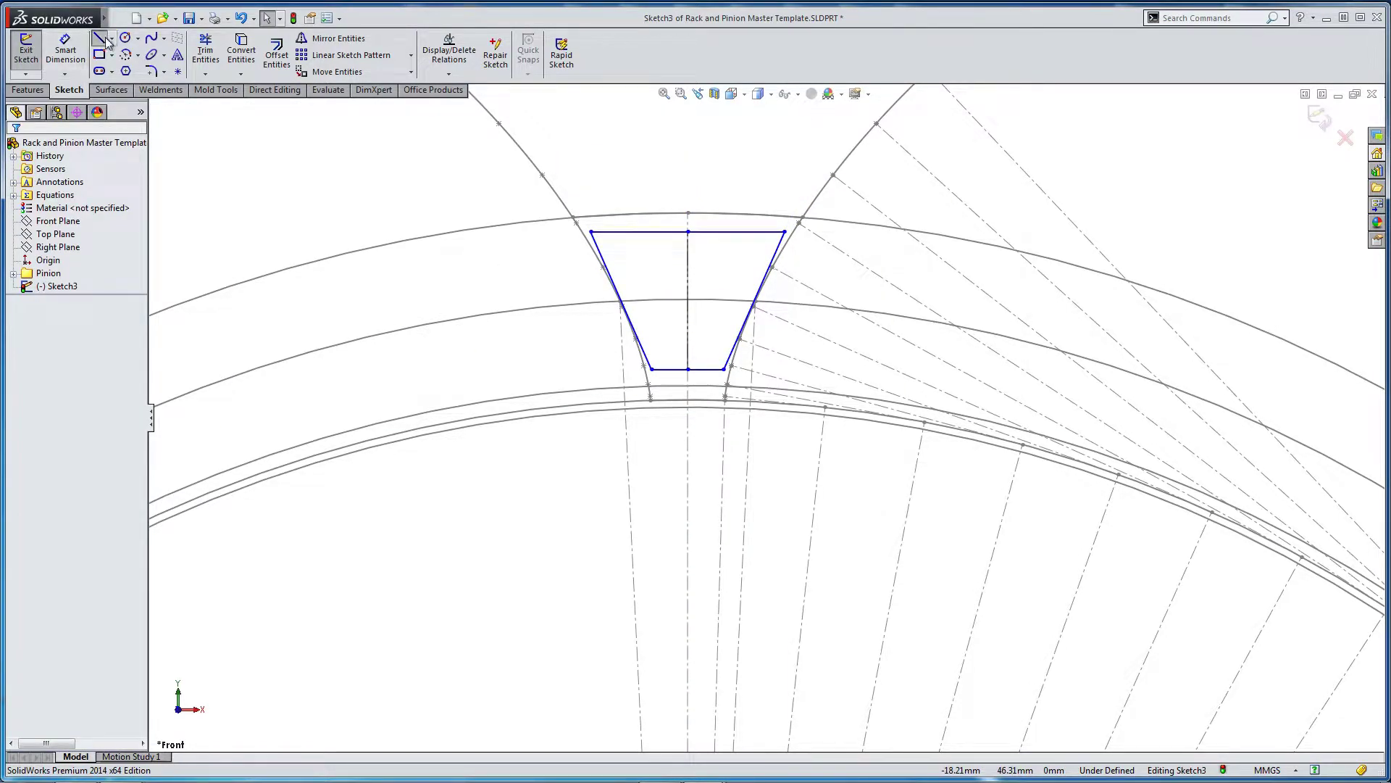
# Draw a horizontal construction line across the trapezoid.
pyautogui.scroll(-3, 783, 362)
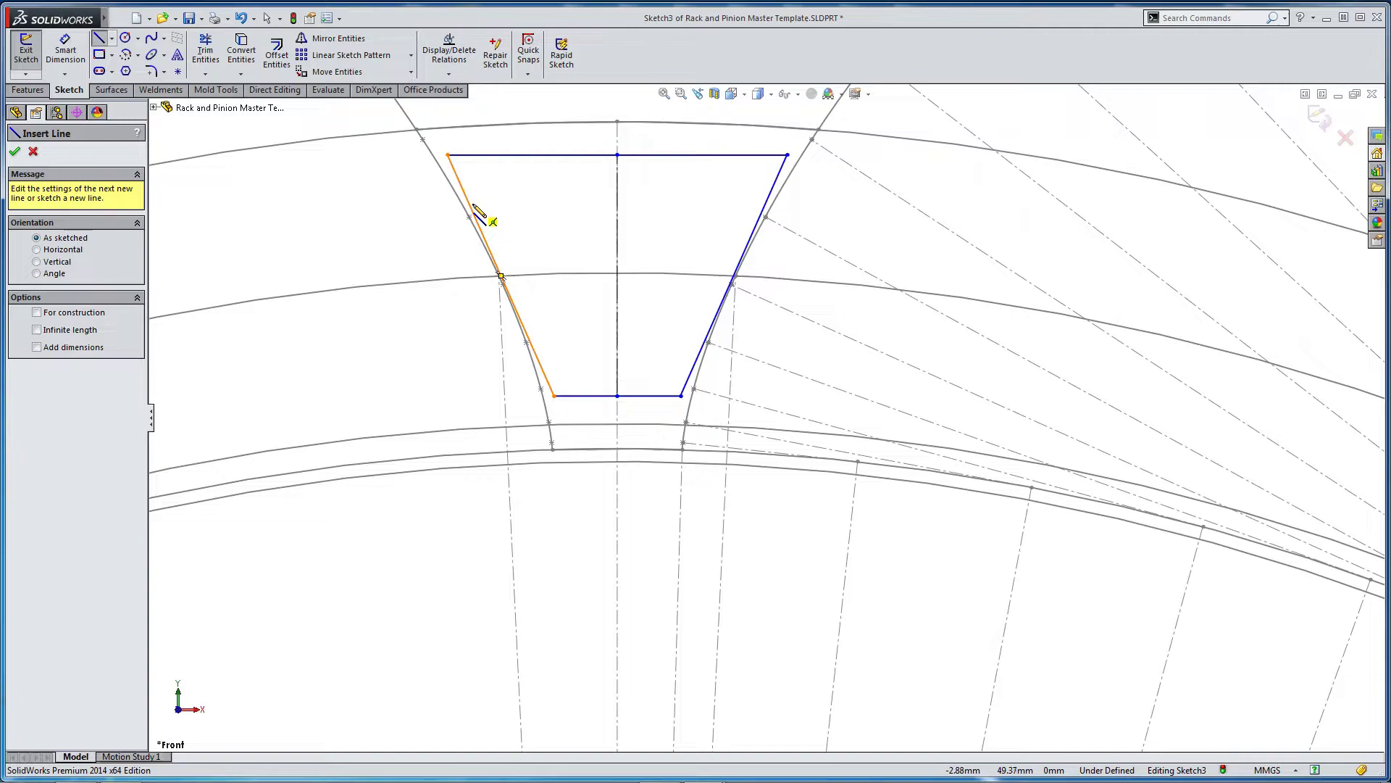
pyautogui.click(470, 206)
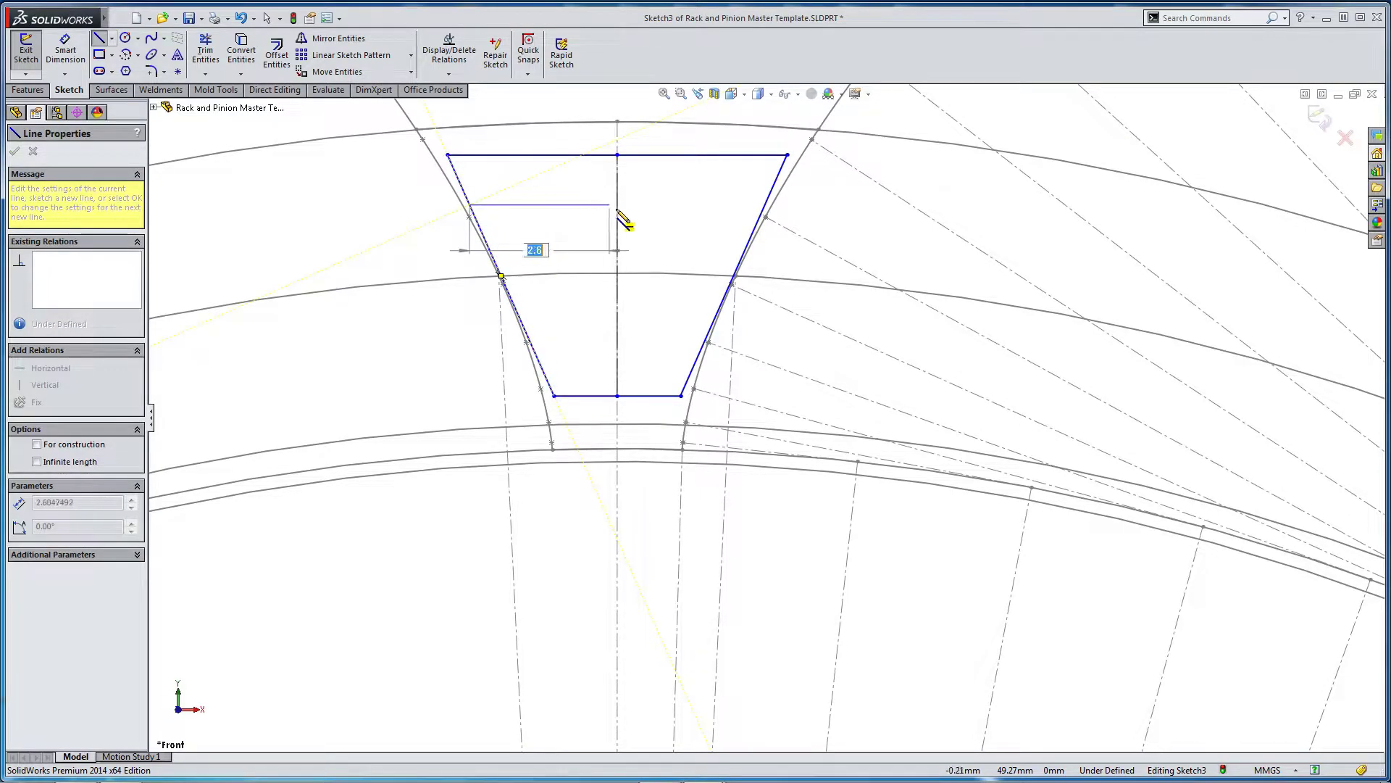
pyautogui.click(765, 205)
pyautogui.press('Escape')
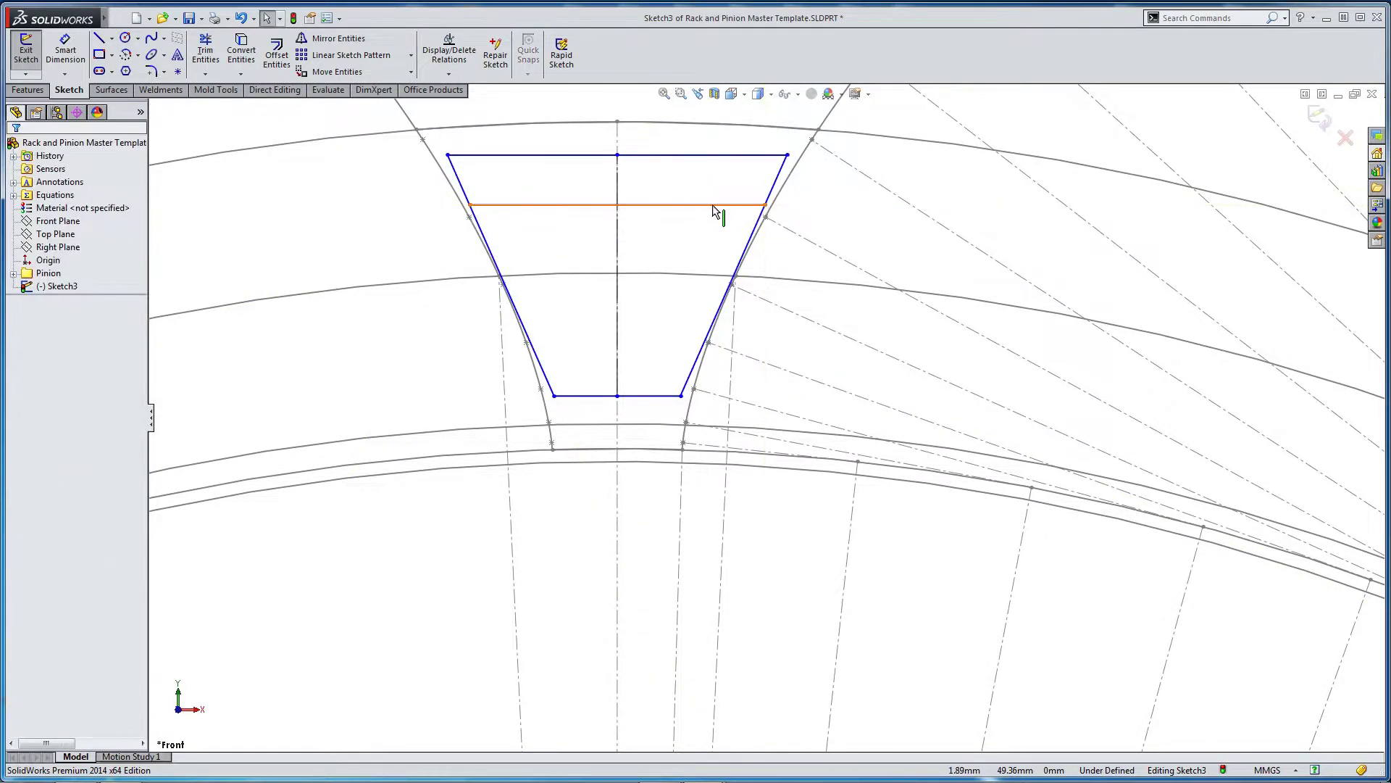
pyautogui.click(713, 206)
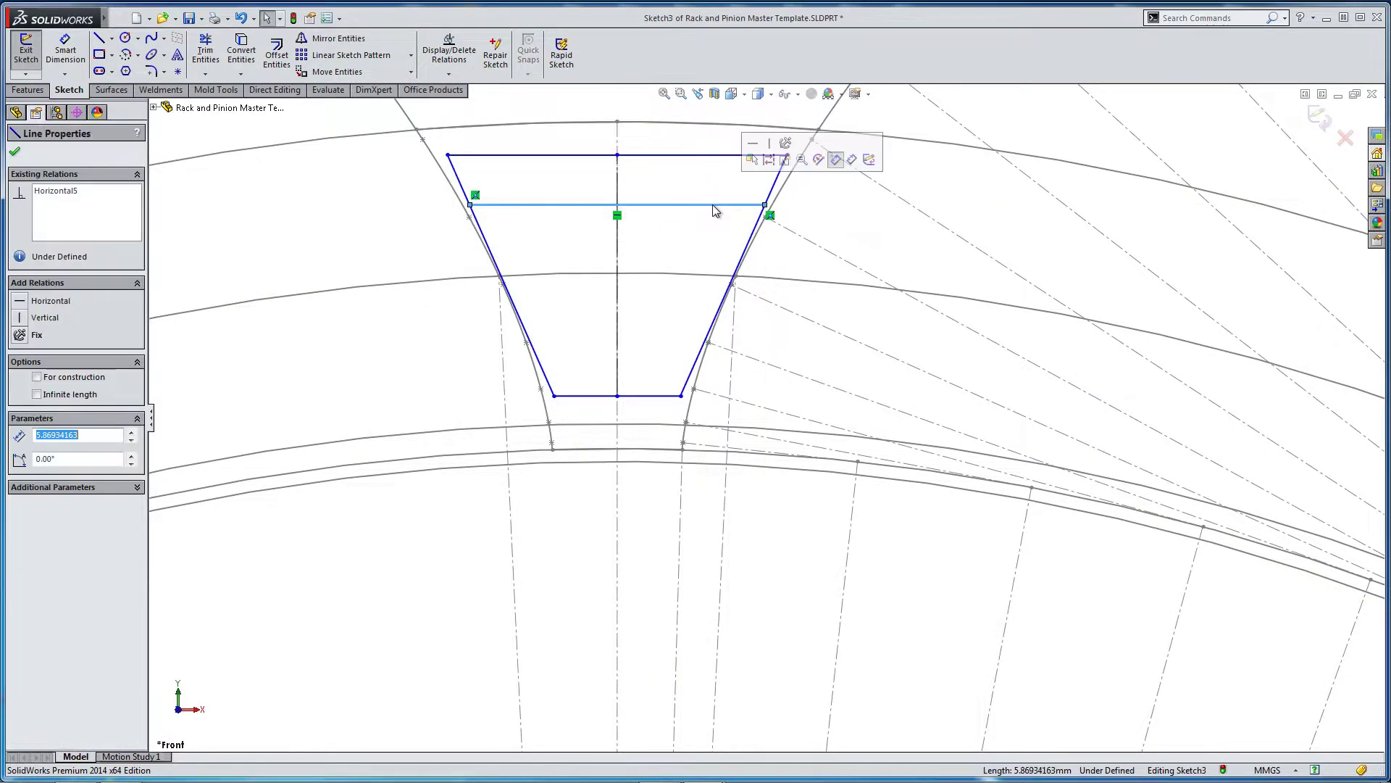
pyautogui.click(72, 377)
pyautogui.click(244, 339)
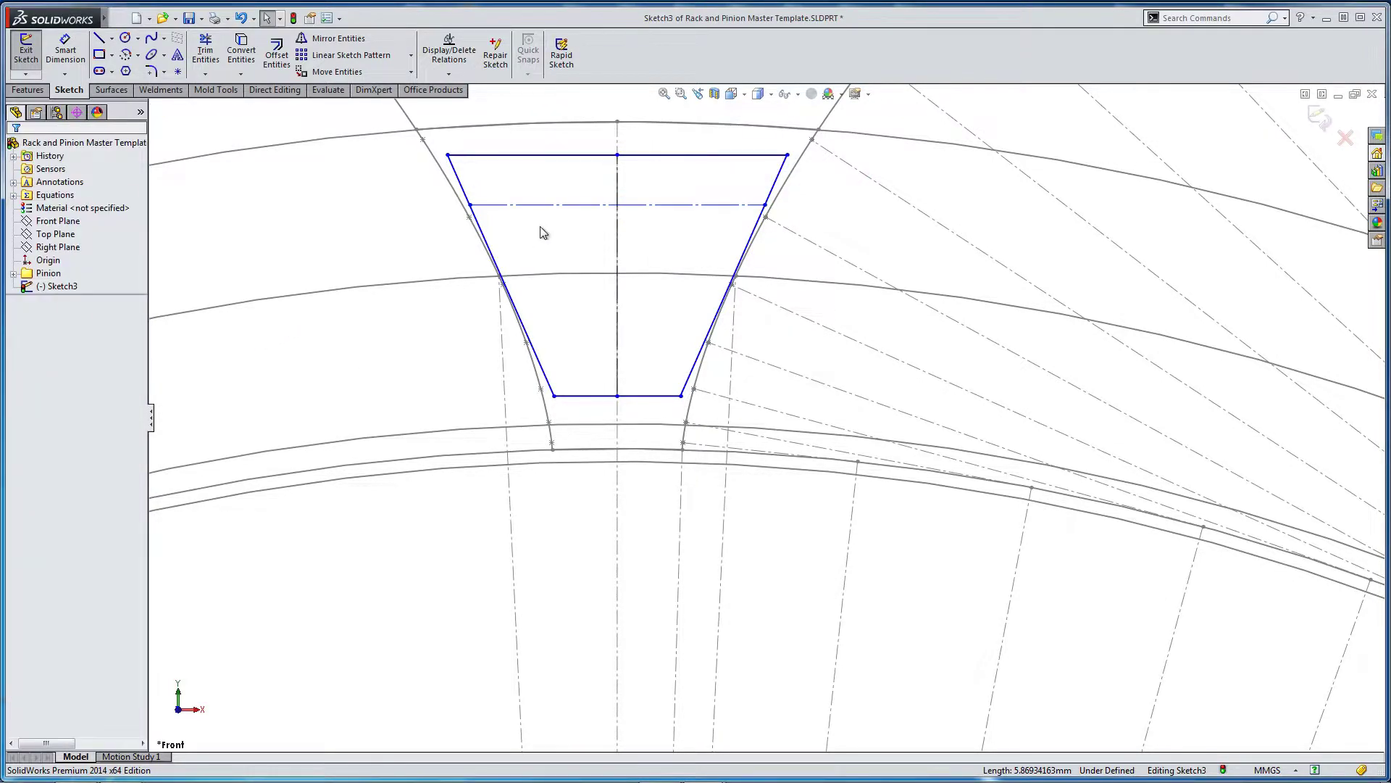
# Make the horizontal construction line tangent to the gear arc through the tooth gap.
pyautogui.click(546, 207)
pyautogui.scroll(1, 568, 258)
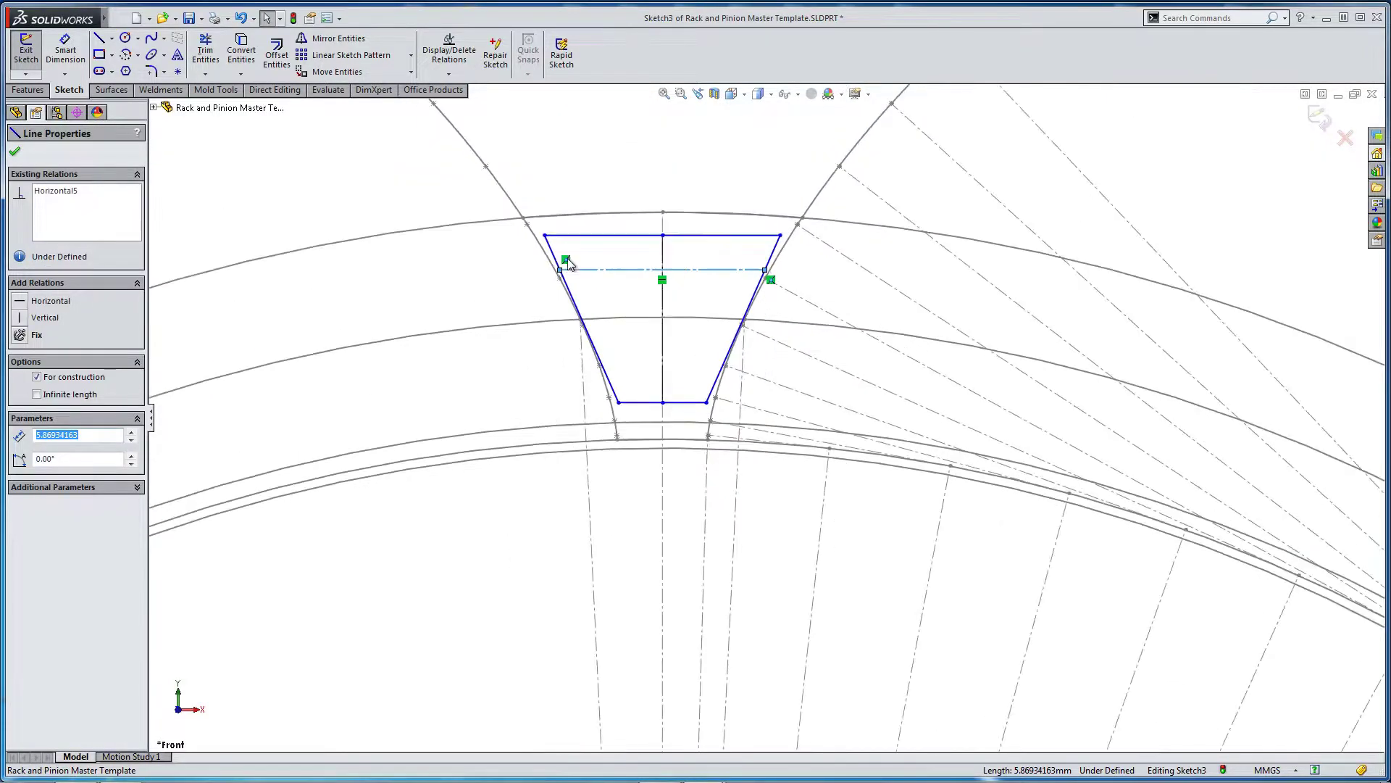
pyautogui.keyDown('ctrl'); pyautogui.click(633, 319); pyautogui.keyUp('ctrl')
pyautogui.click(673, 266)
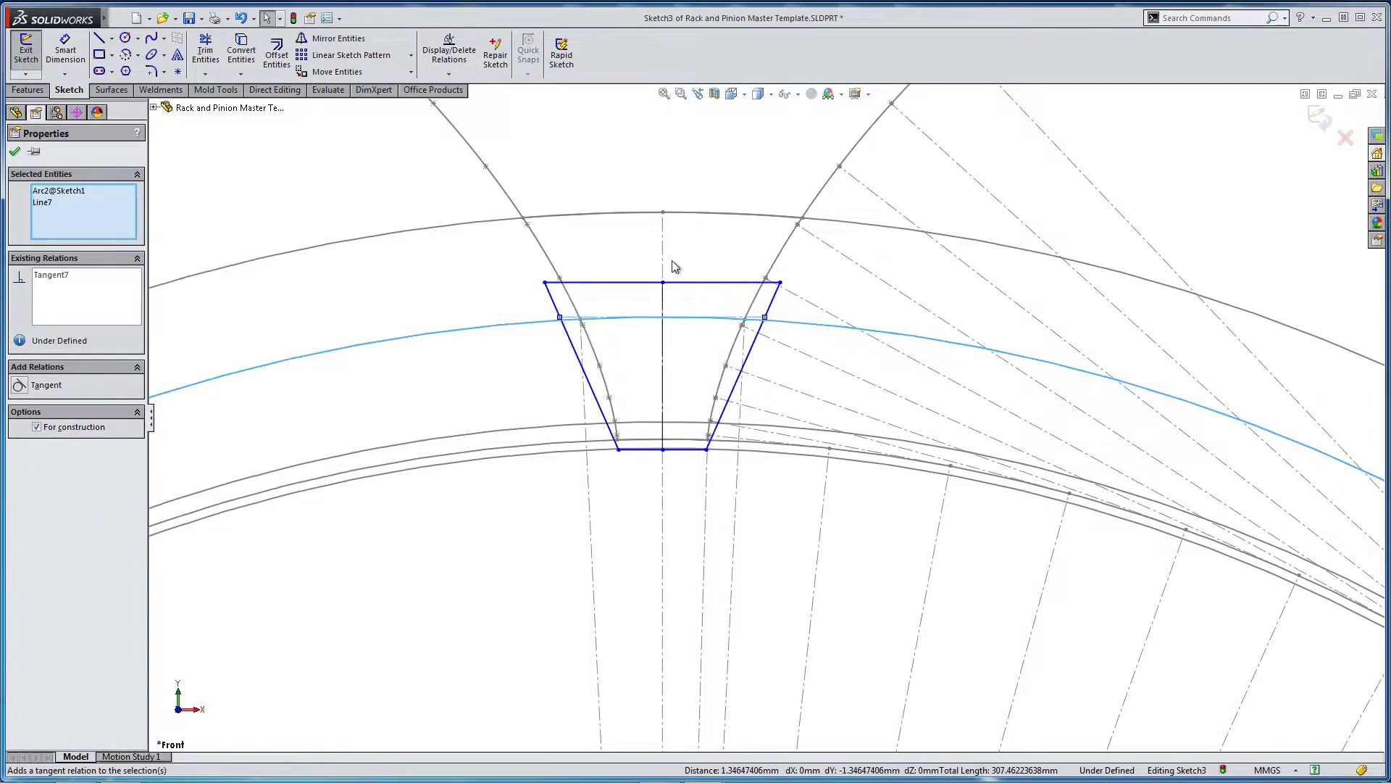
pyautogui.click(597, 263)
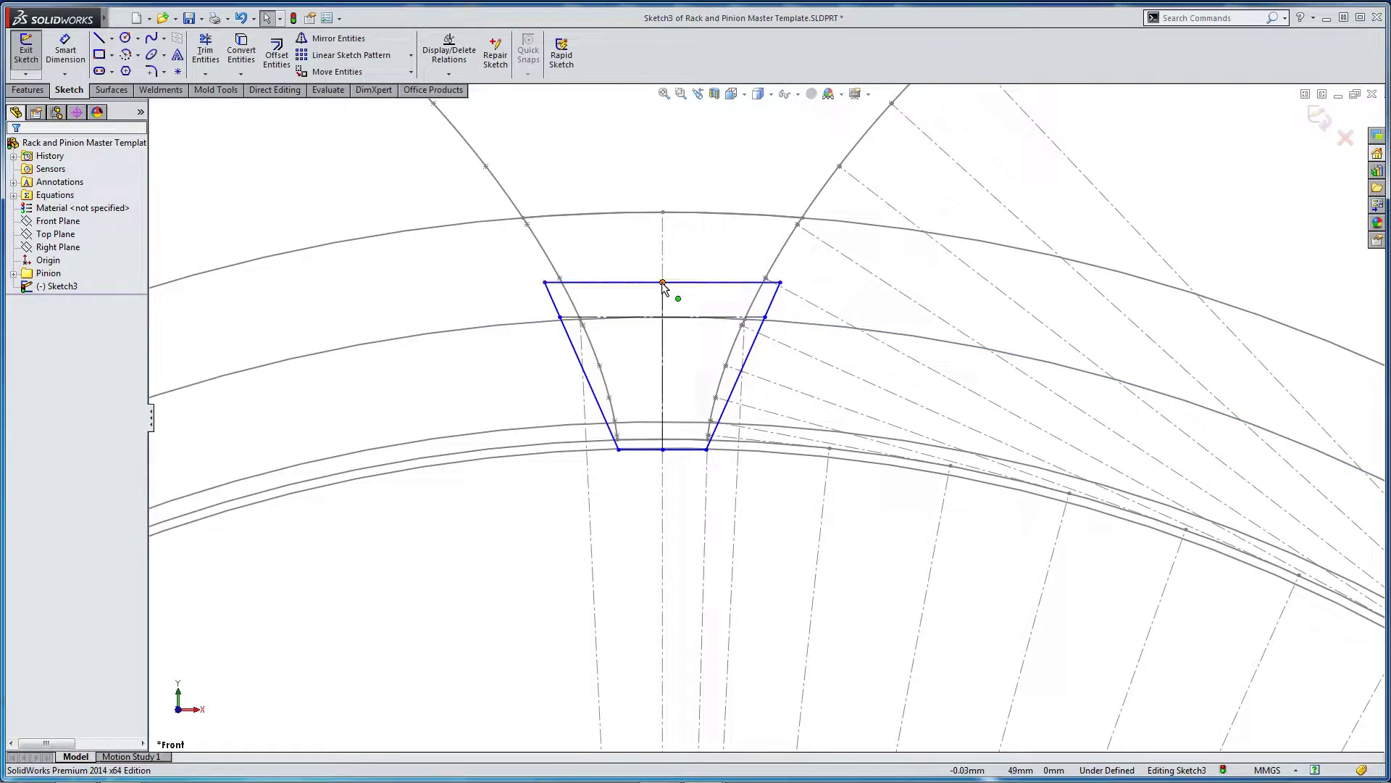
pyautogui.click(65, 51)
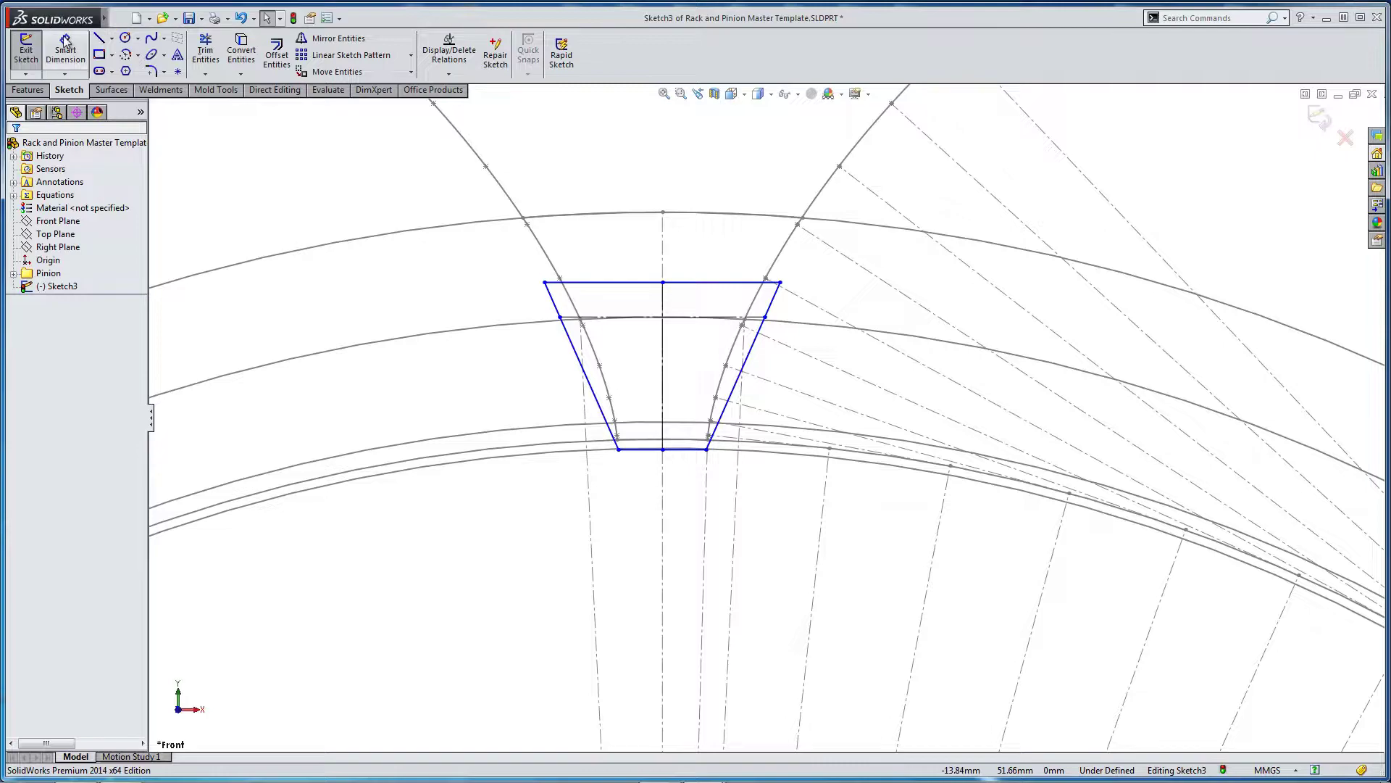
# Dimension the construction line to the trapezoid's top edge as ="Module"*1.25, giving 3.75.
pyautogui.click(576, 317)
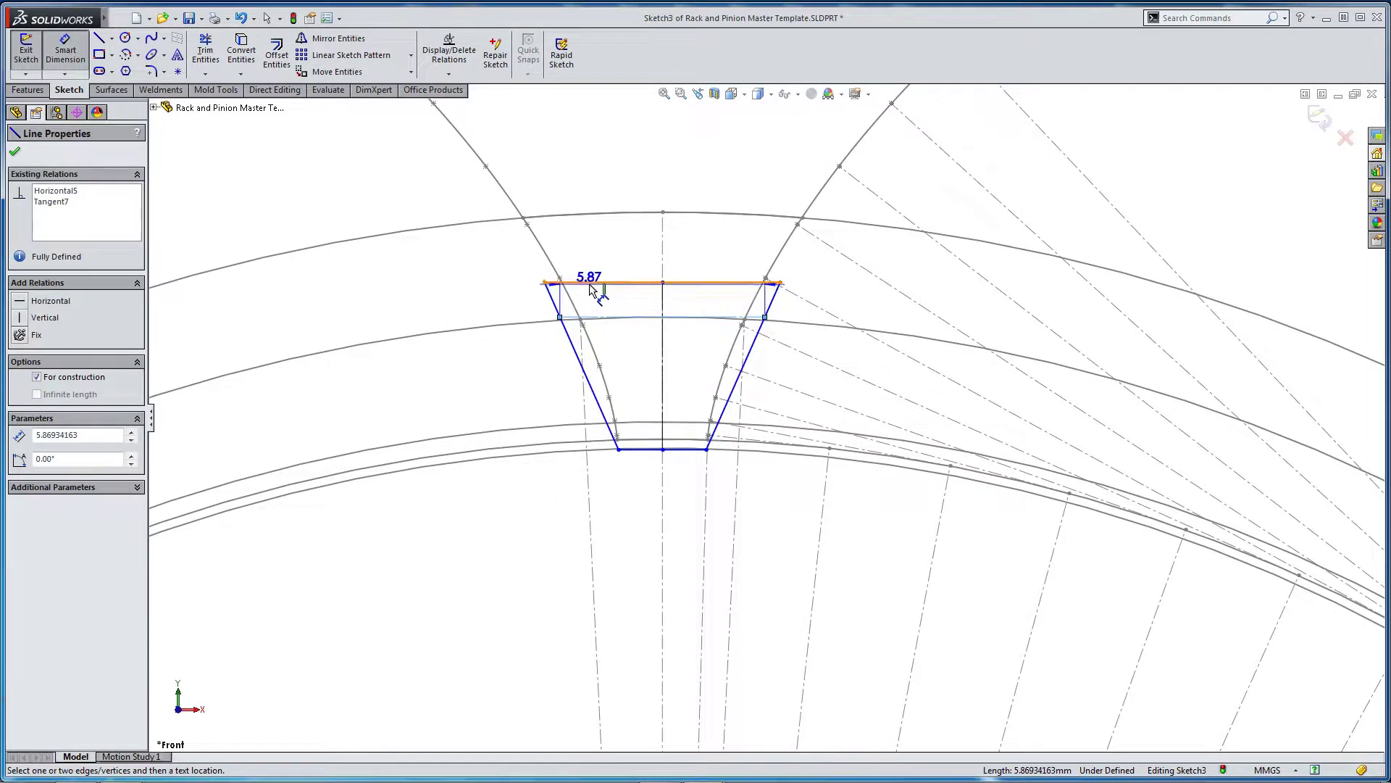
pyautogui.click(594, 282)
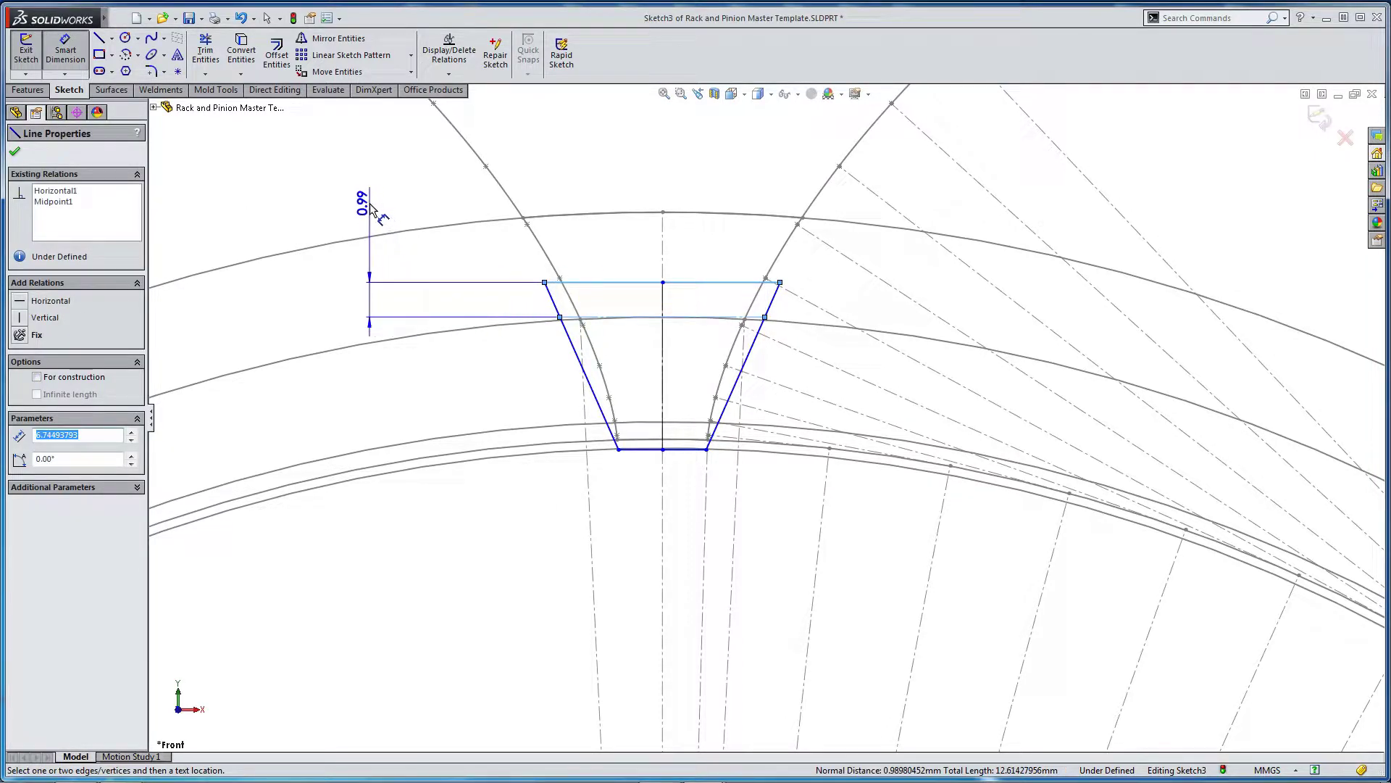
pyautogui.click(371, 206)
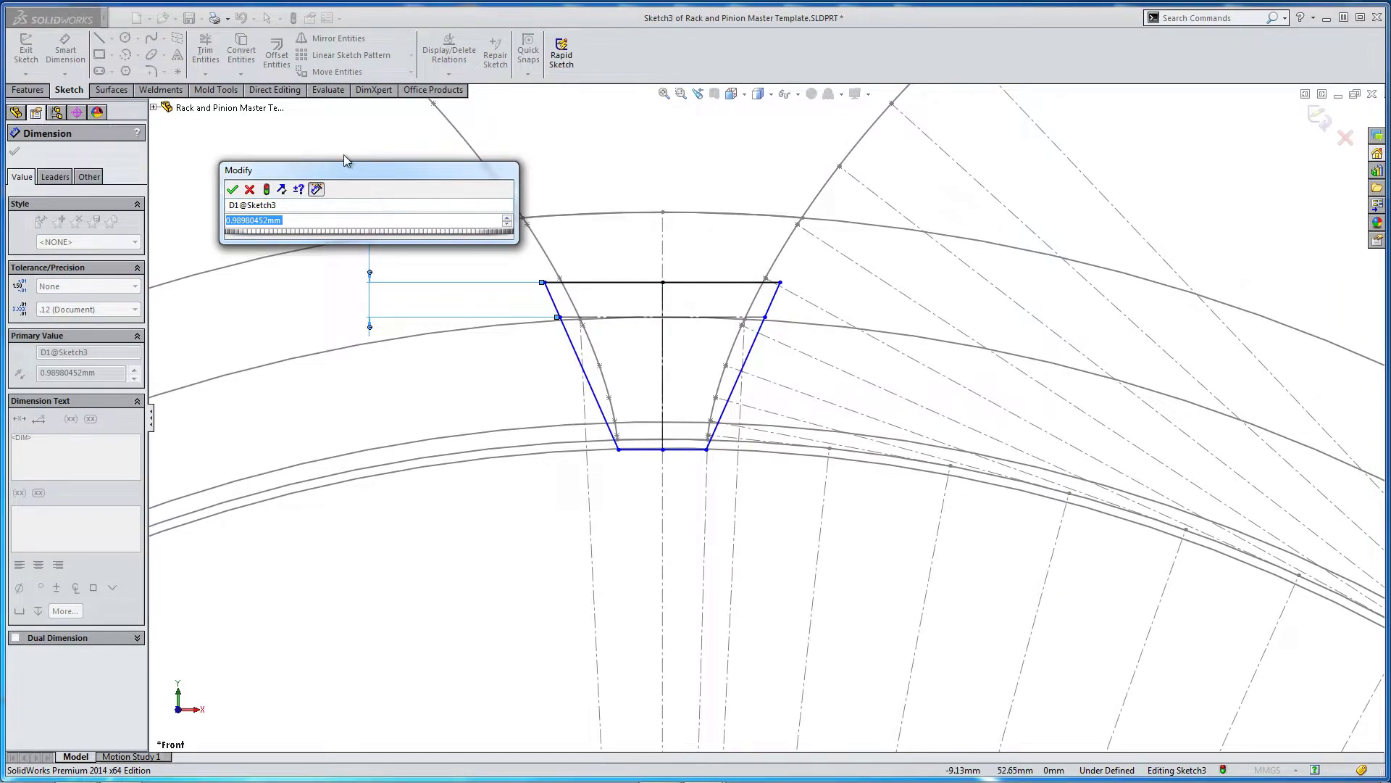
pyautogui.write('=')
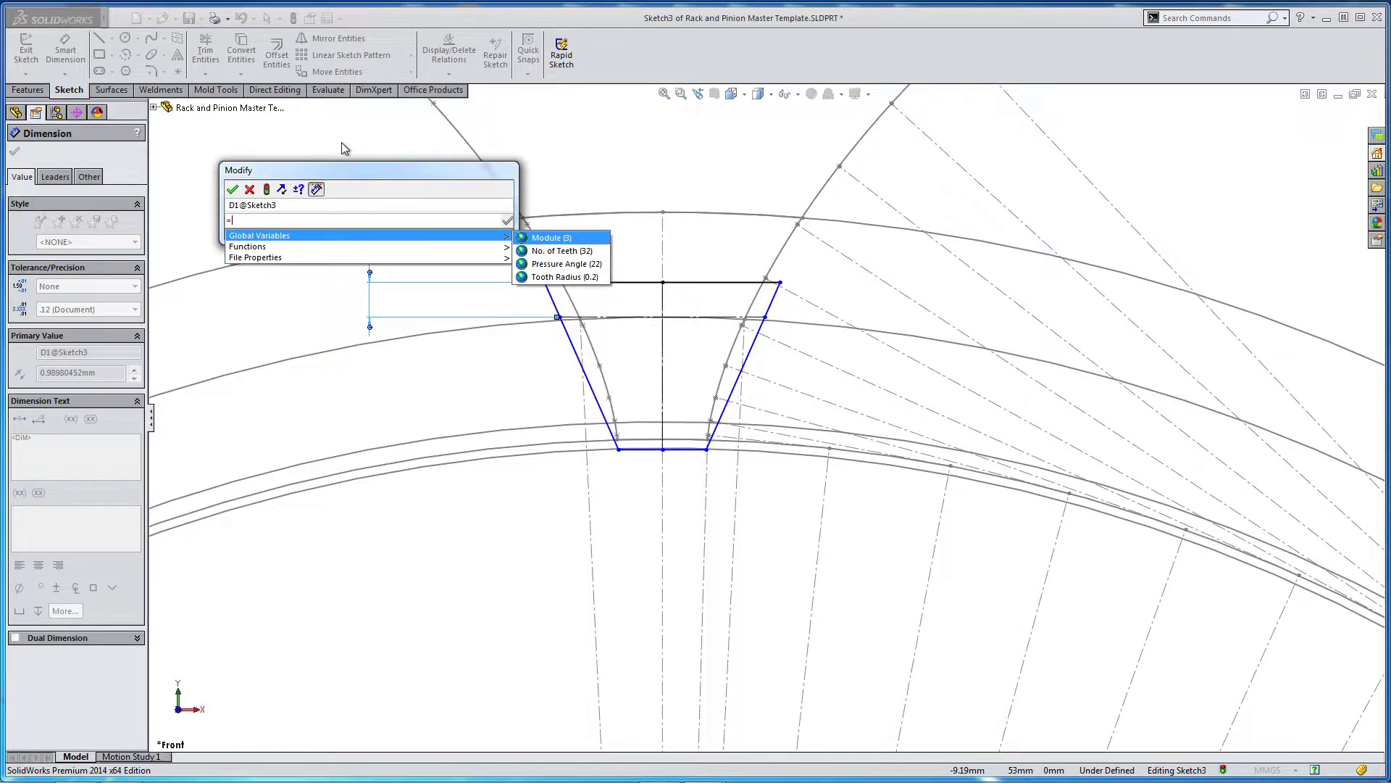
pyautogui.press('Return')
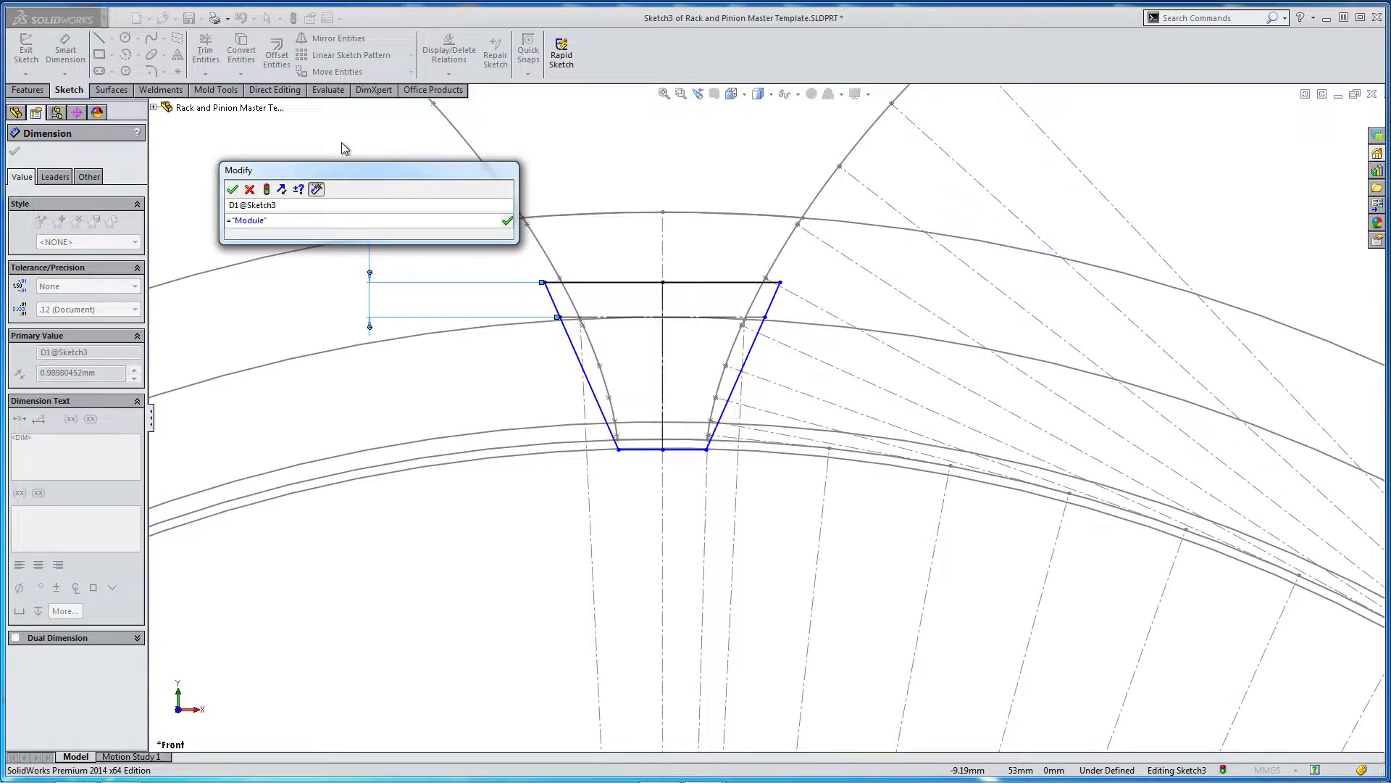
pyautogui.write('* 1.25')
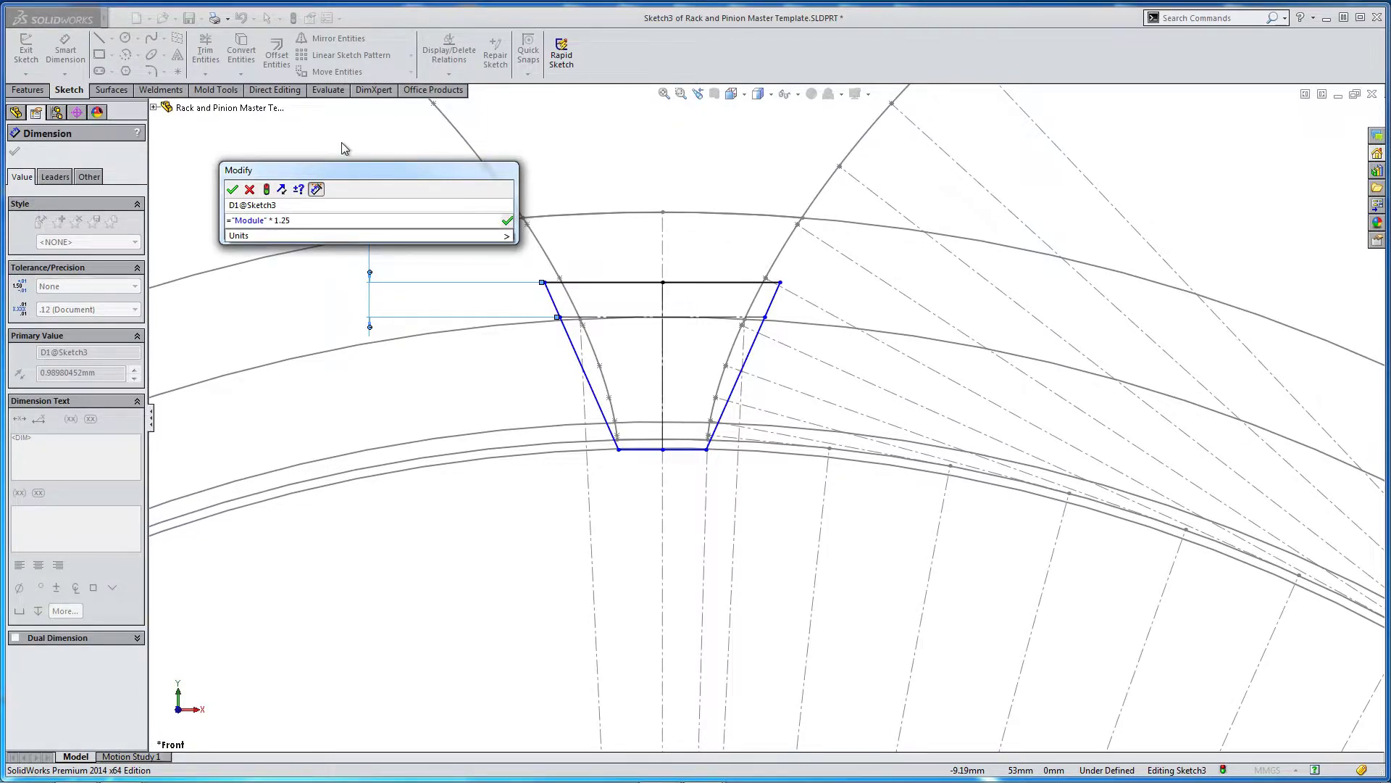
pyautogui.press('Return')
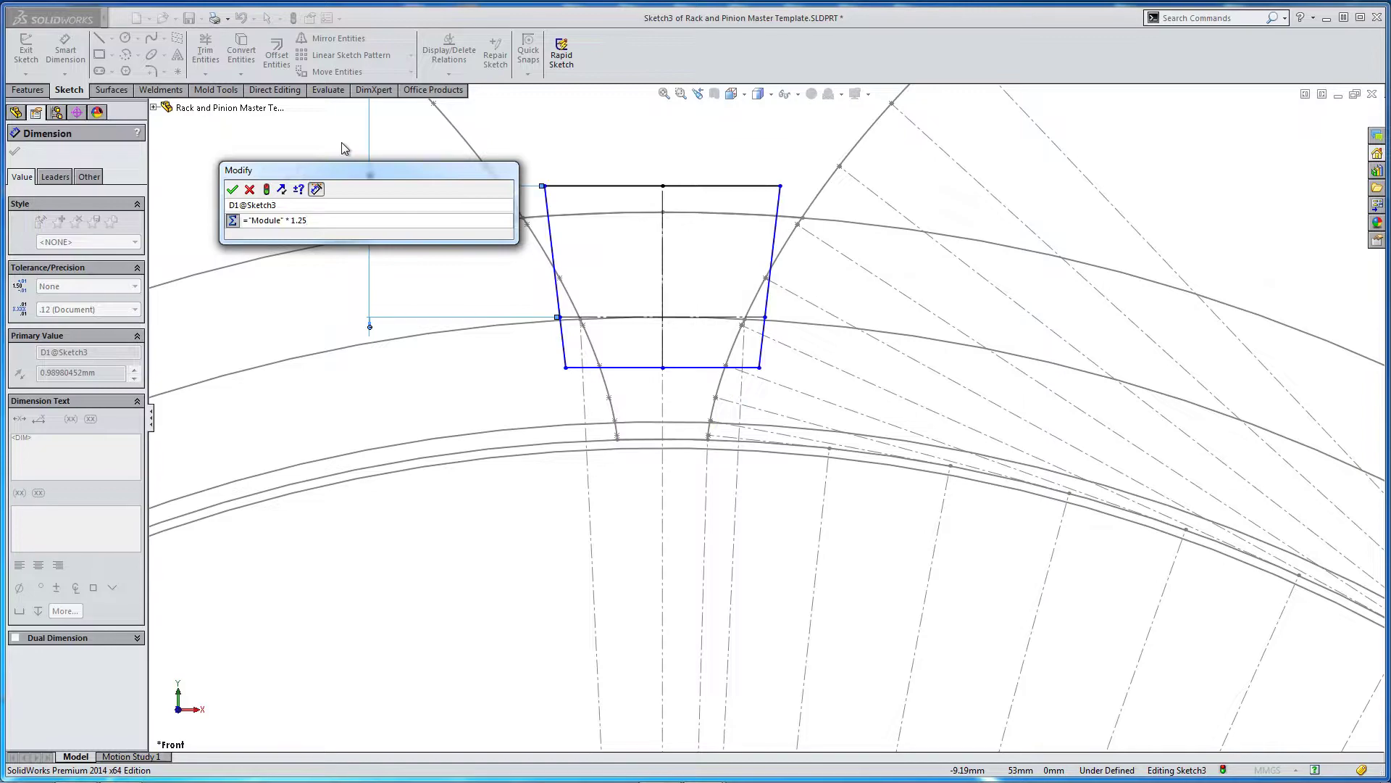
pyautogui.click(233, 189)
pyautogui.scroll(3, 366, 279)
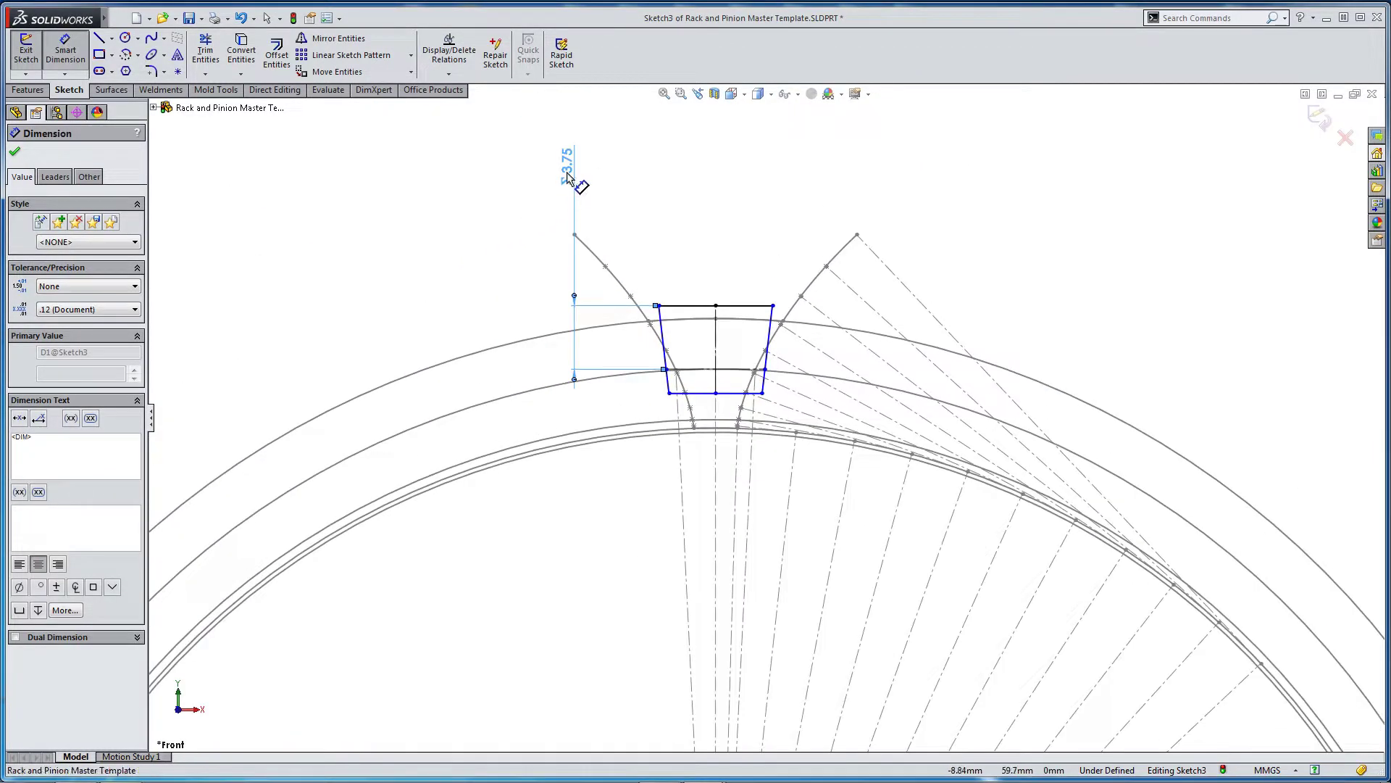
pyautogui.scroll(-3, 667, 415)
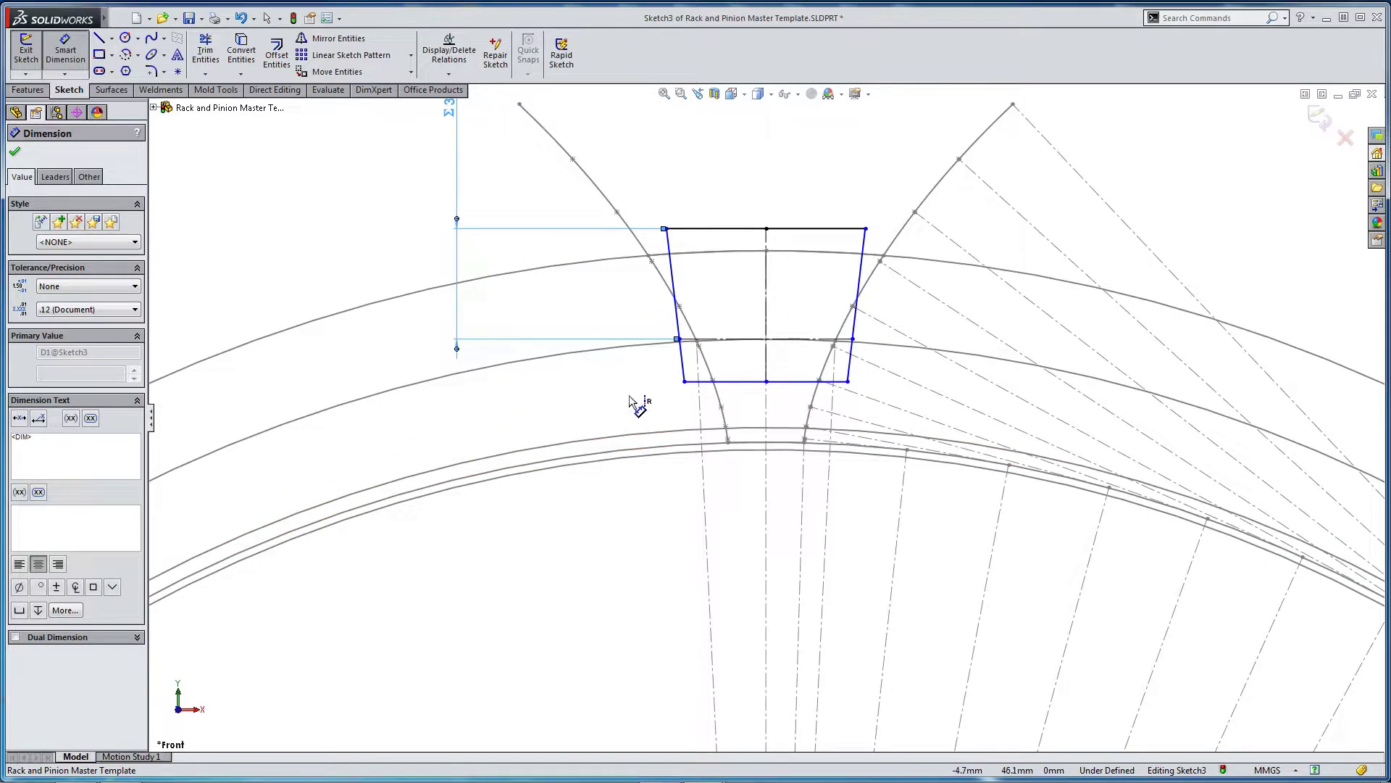
# Dimension the construction line to the trapezoid's bottom edge as ="Module", giving 3.
pyautogui.click(693, 341)
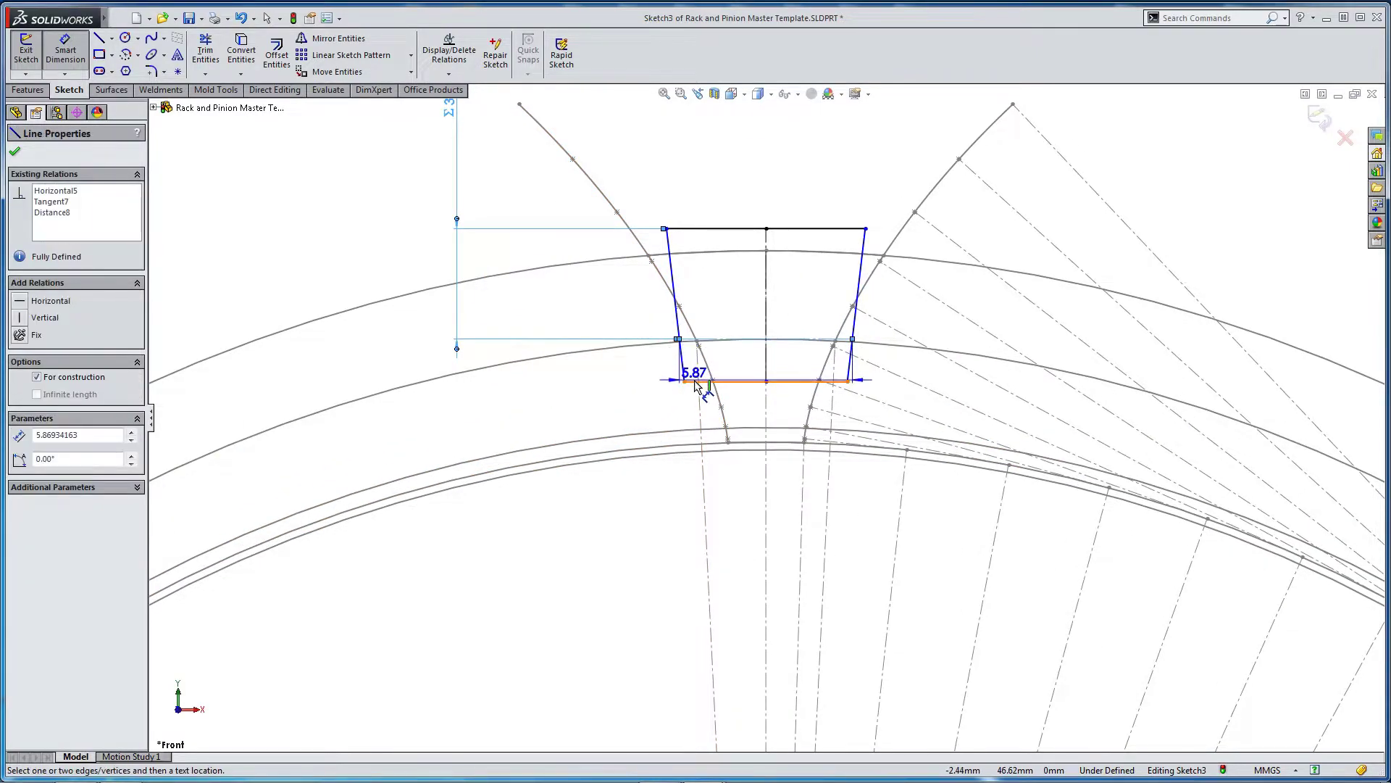
pyautogui.click(704, 381)
pyautogui.click(541, 515)
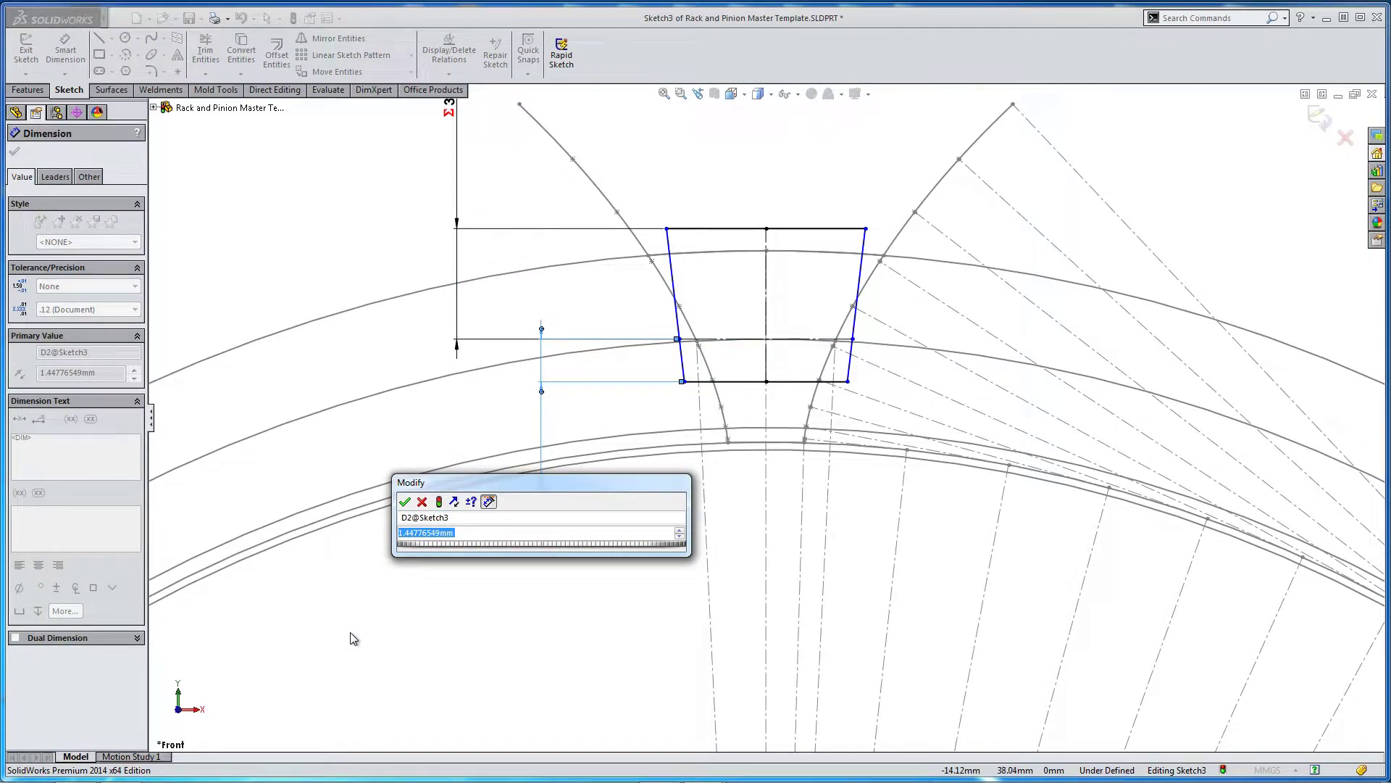
pyautogui.write('=')
pyautogui.press('Down')
pyautogui.press('Right')
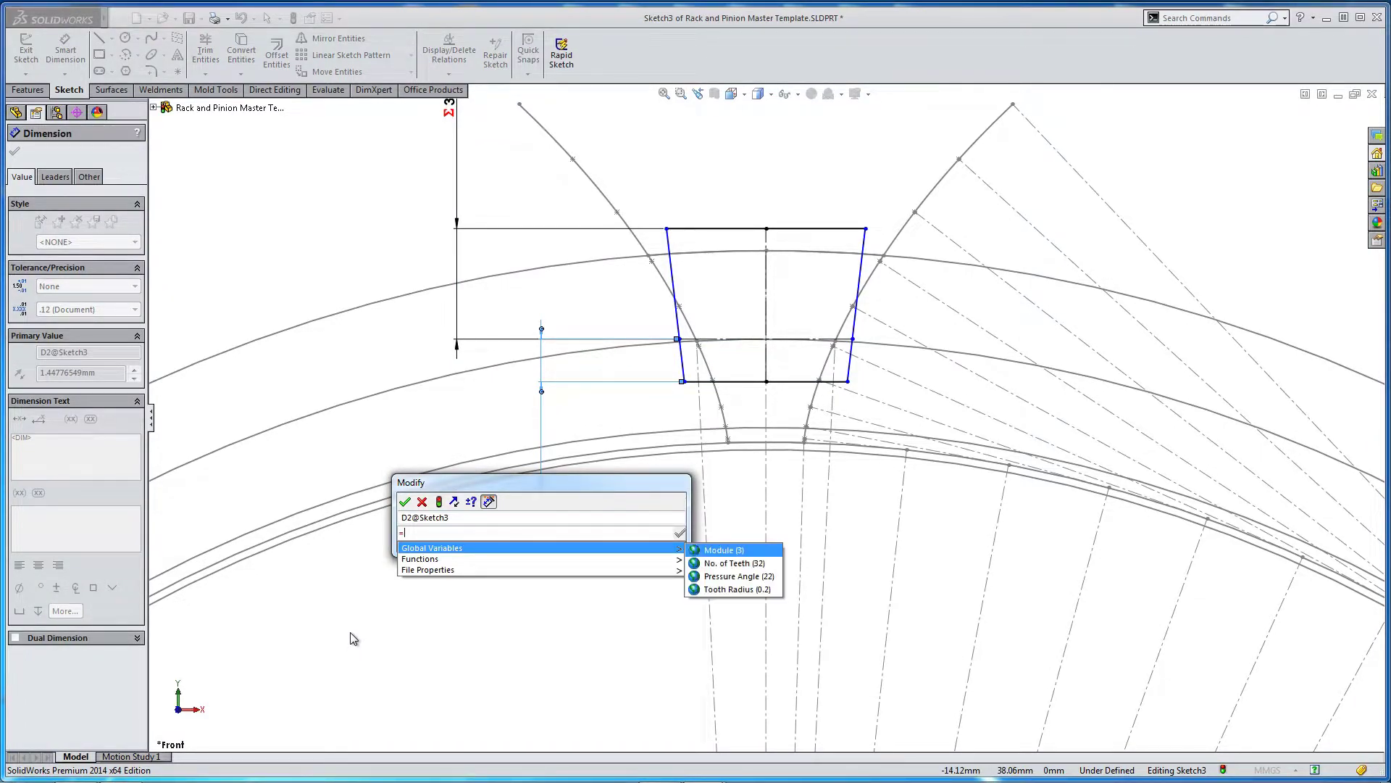
pyautogui.press('Return')
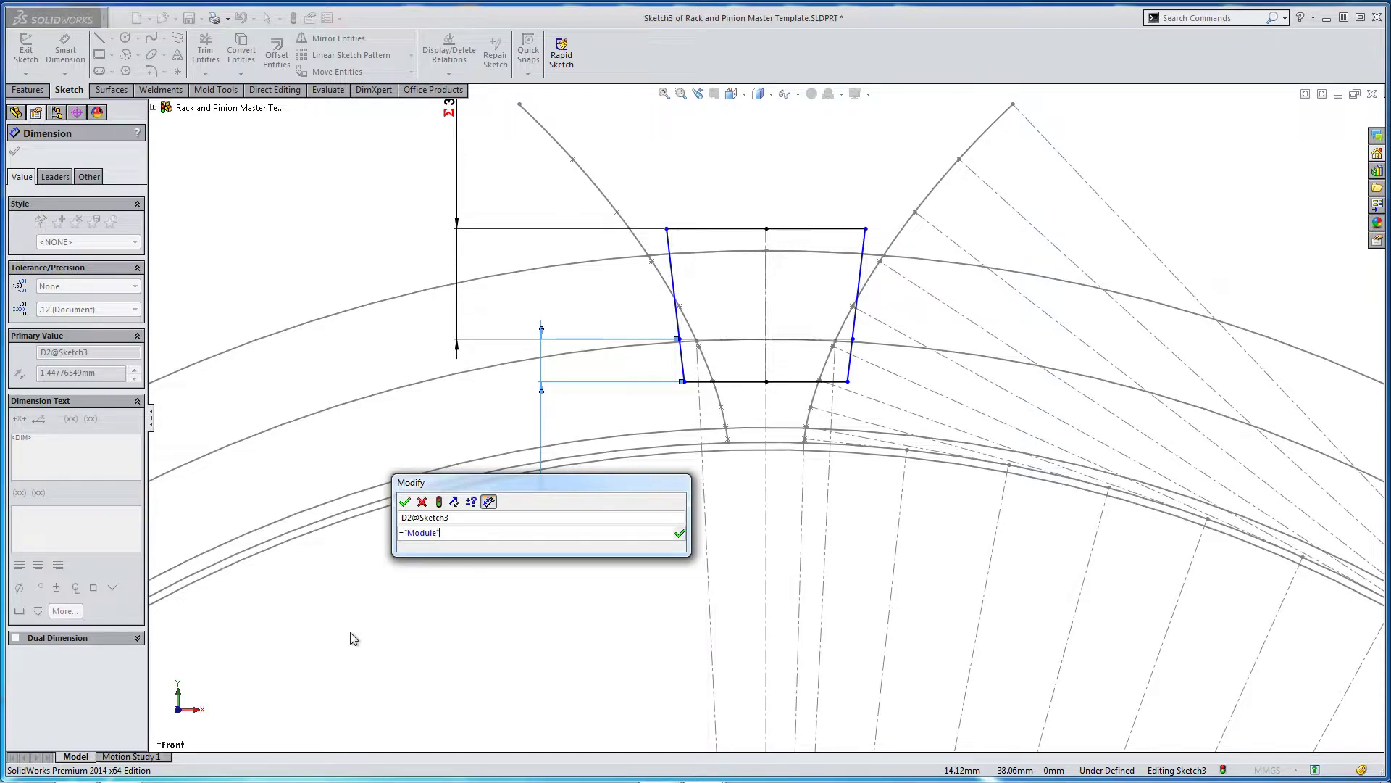
pyautogui.press('Return')
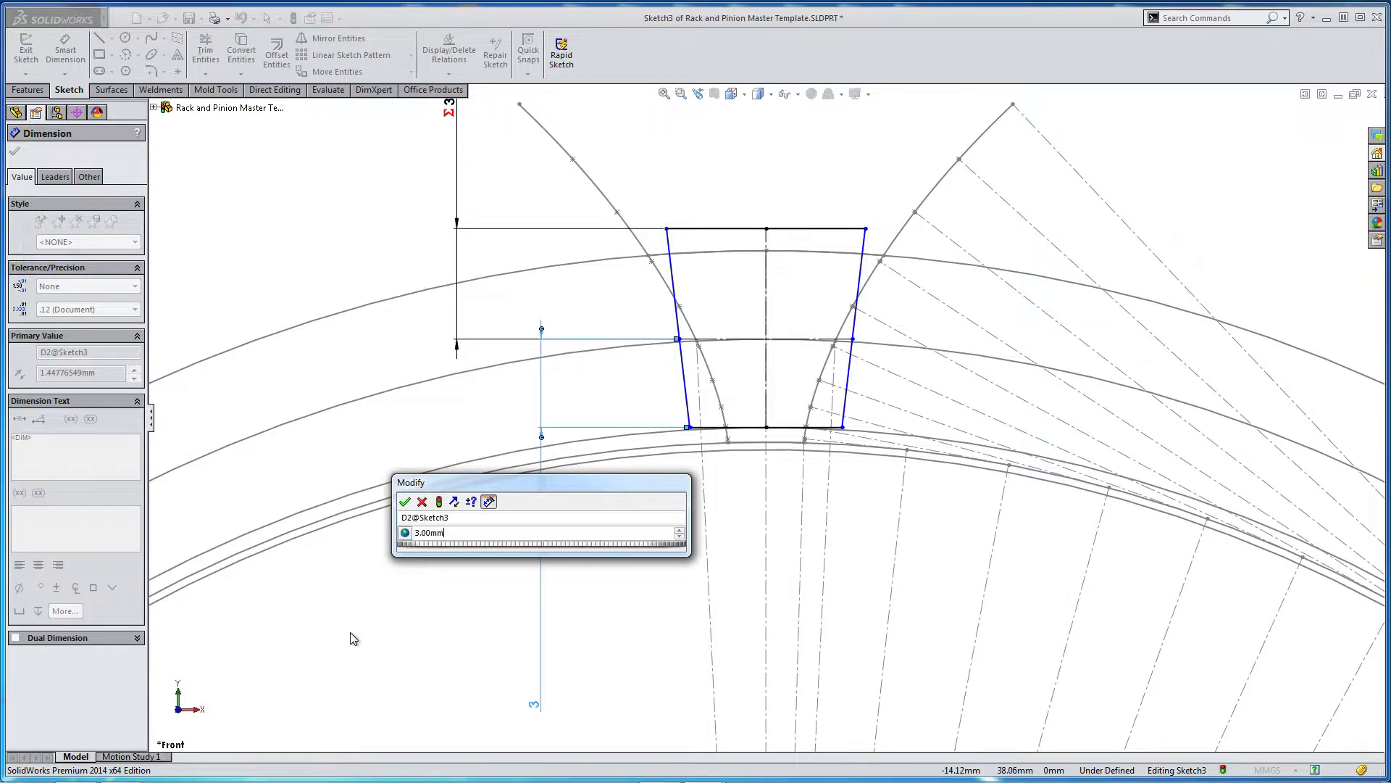
pyautogui.click(405, 501)
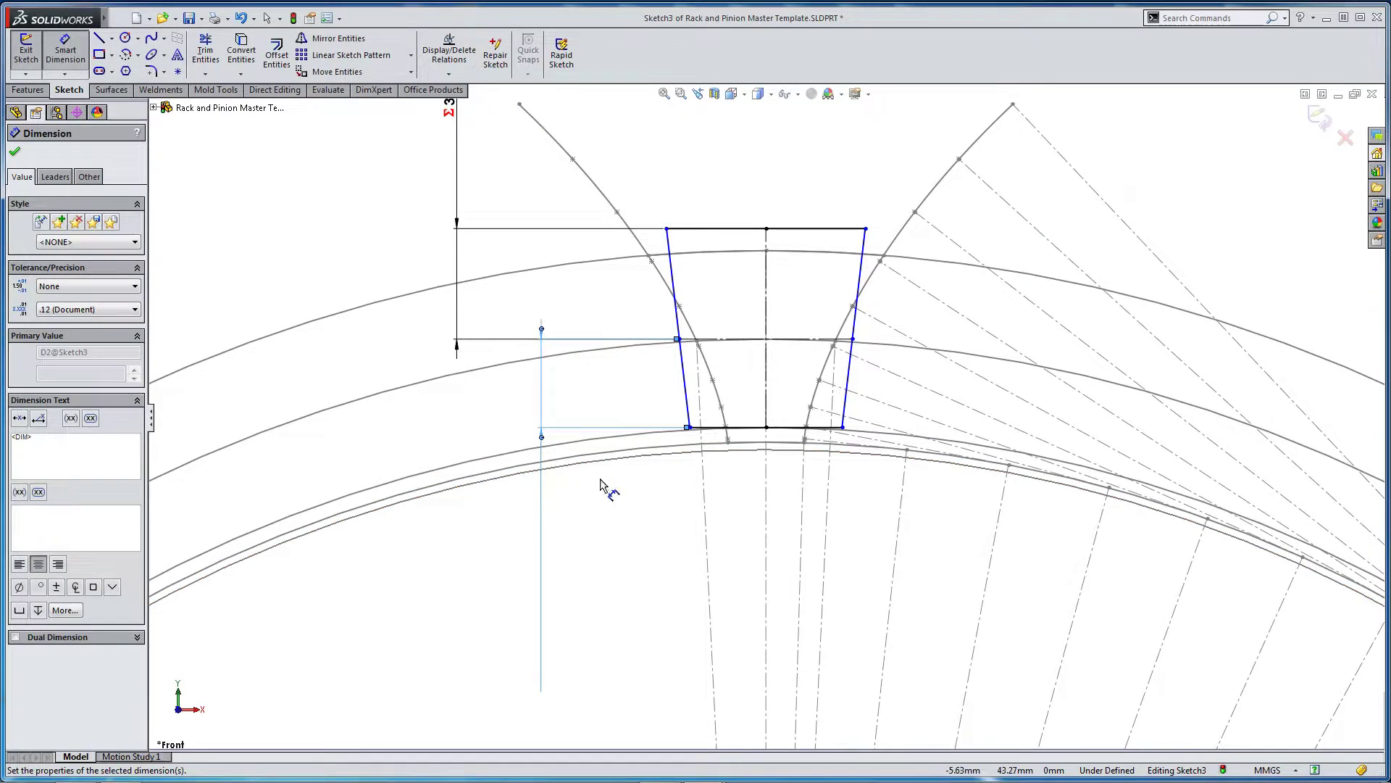
# Place the 3 and 3.75 dimensions side by side to the left of the tooth.
pyautogui.press('z')
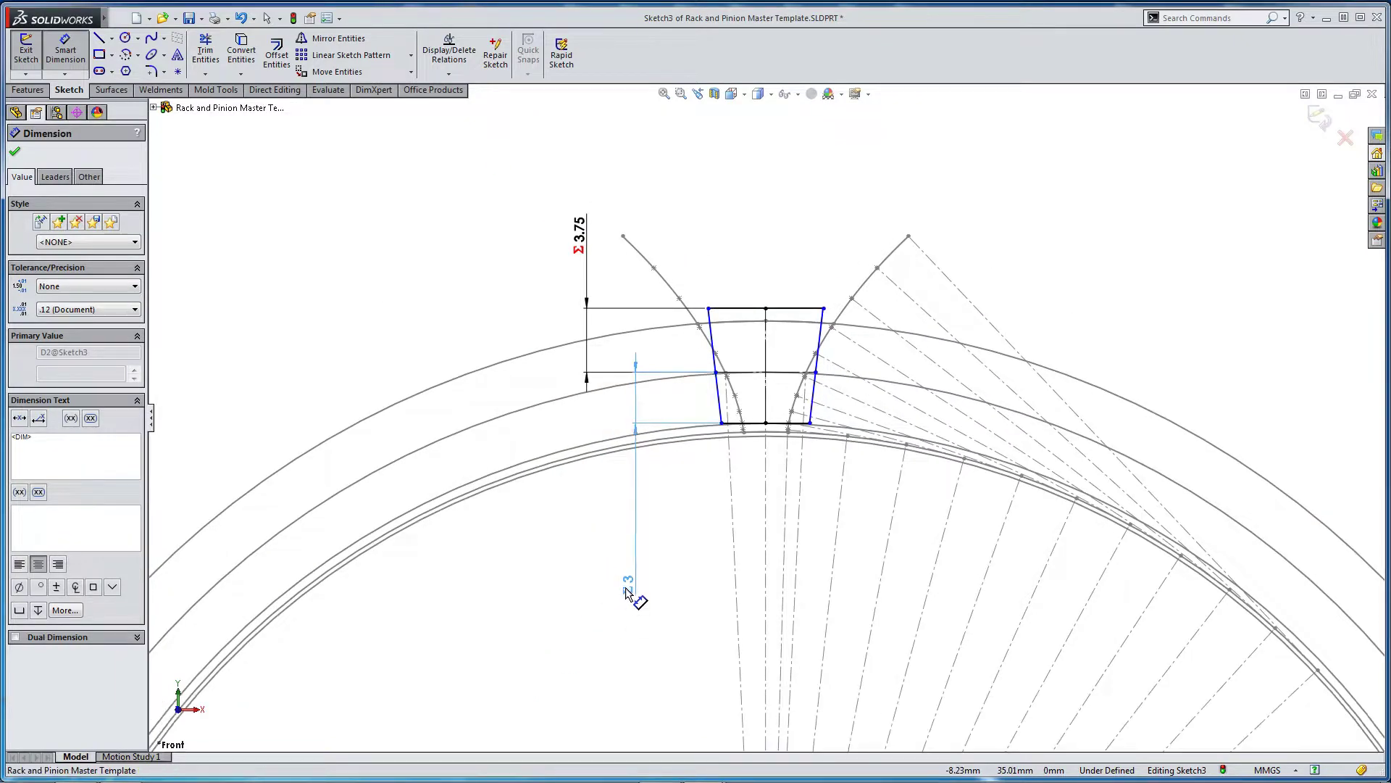
pyautogui.click(618, 401)
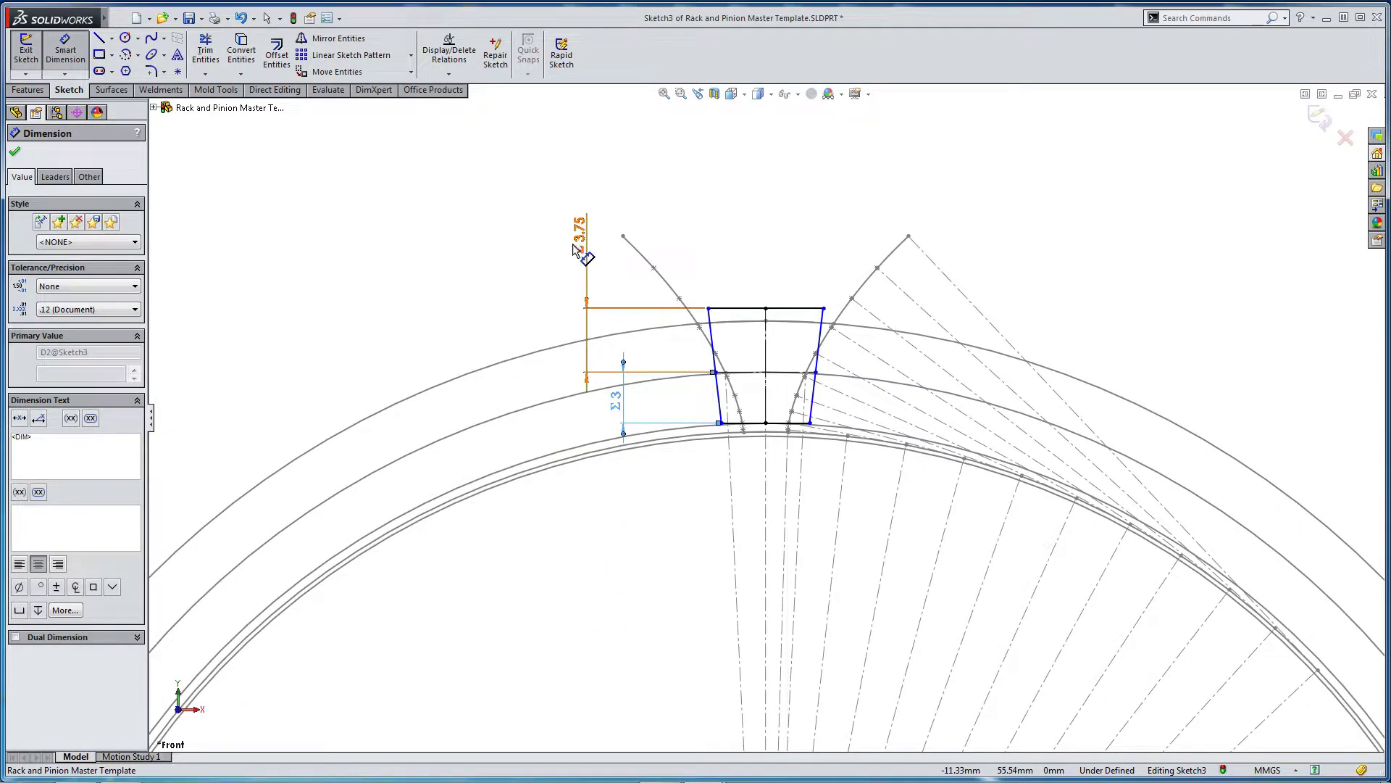
pyautogui.moveTo(574, 250); pyautogui.dragTo(637, 347)
pyautogui.click(674, 497)
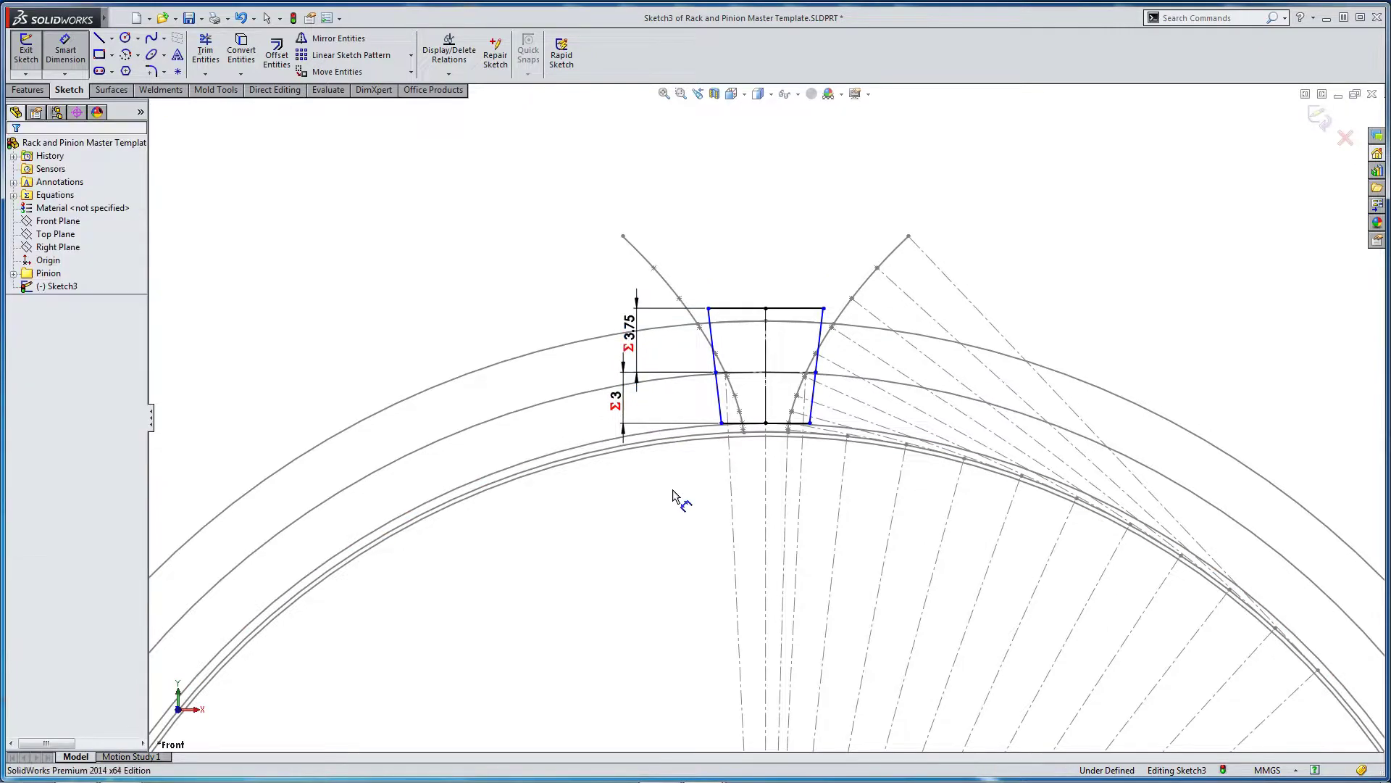
pyautogui.scroll(-3, 722, 433)
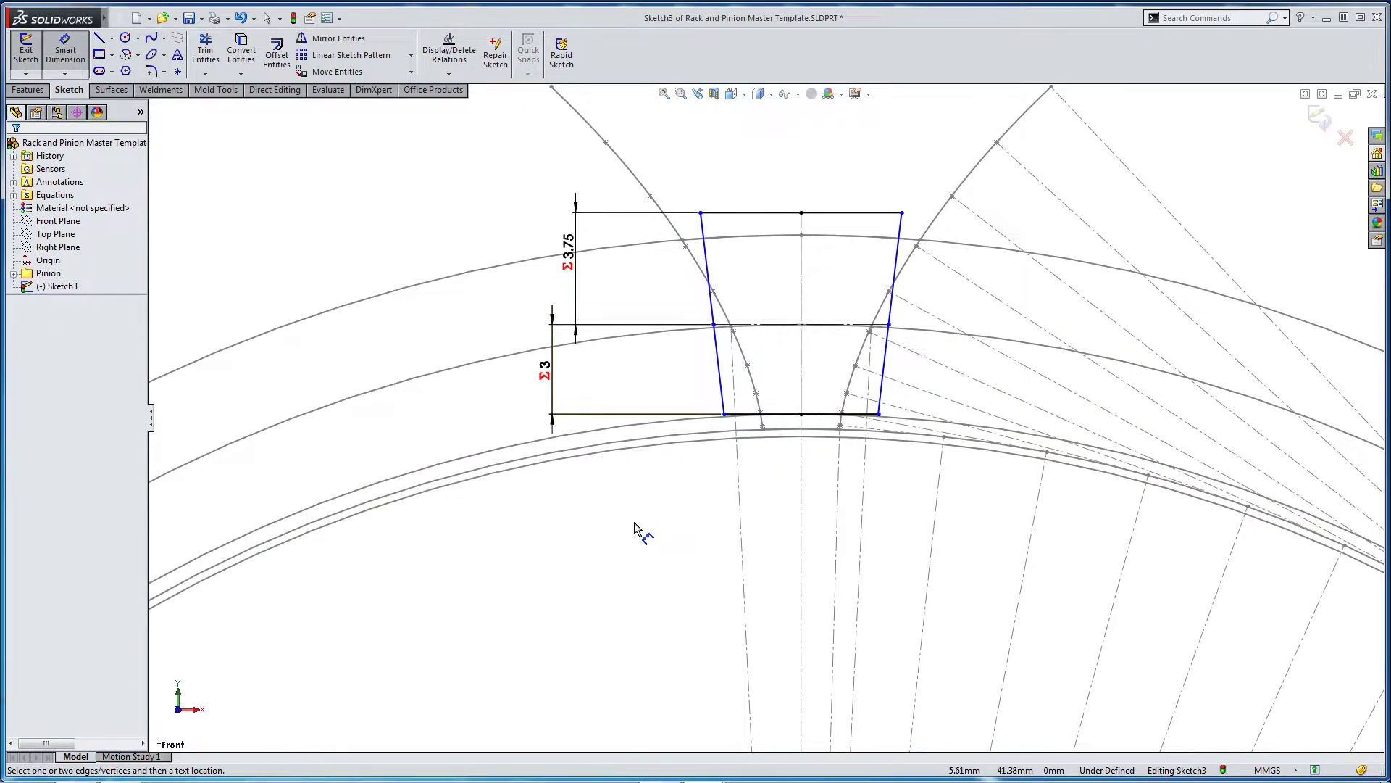
pyautogui.click(267, 18)
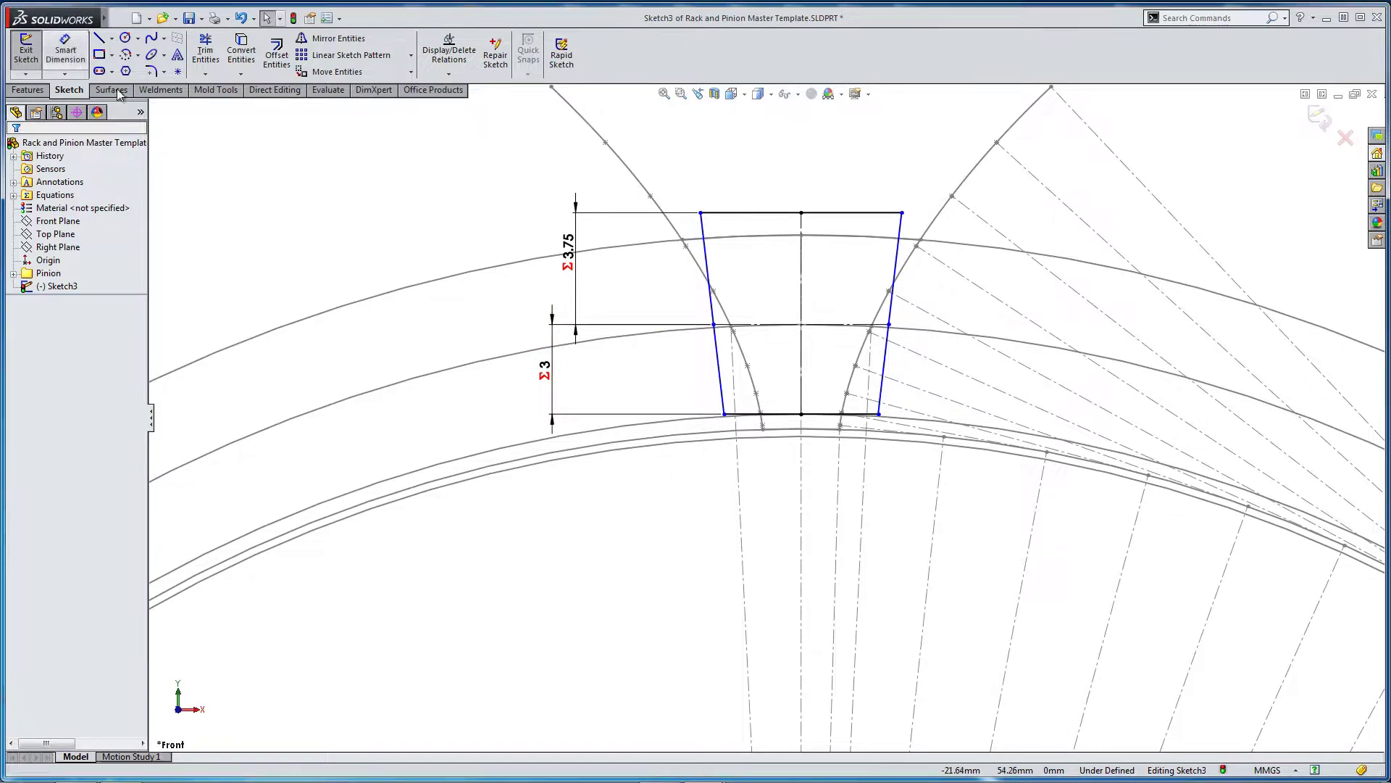
# Dimension the left flank's angle to the centreline as ="Pressure Angle", giving 22°.
pyautogui.click(65, 50)
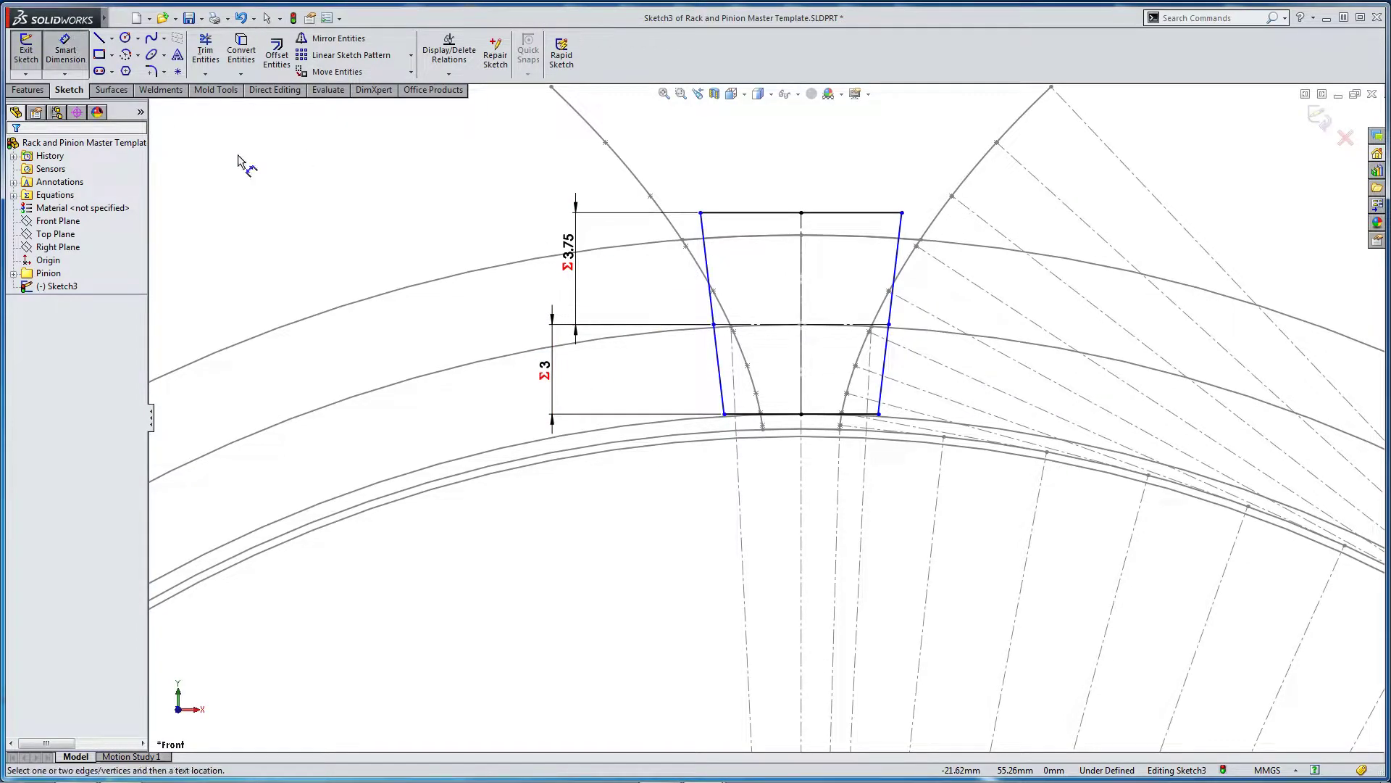
pyautogui.click(708, 259)
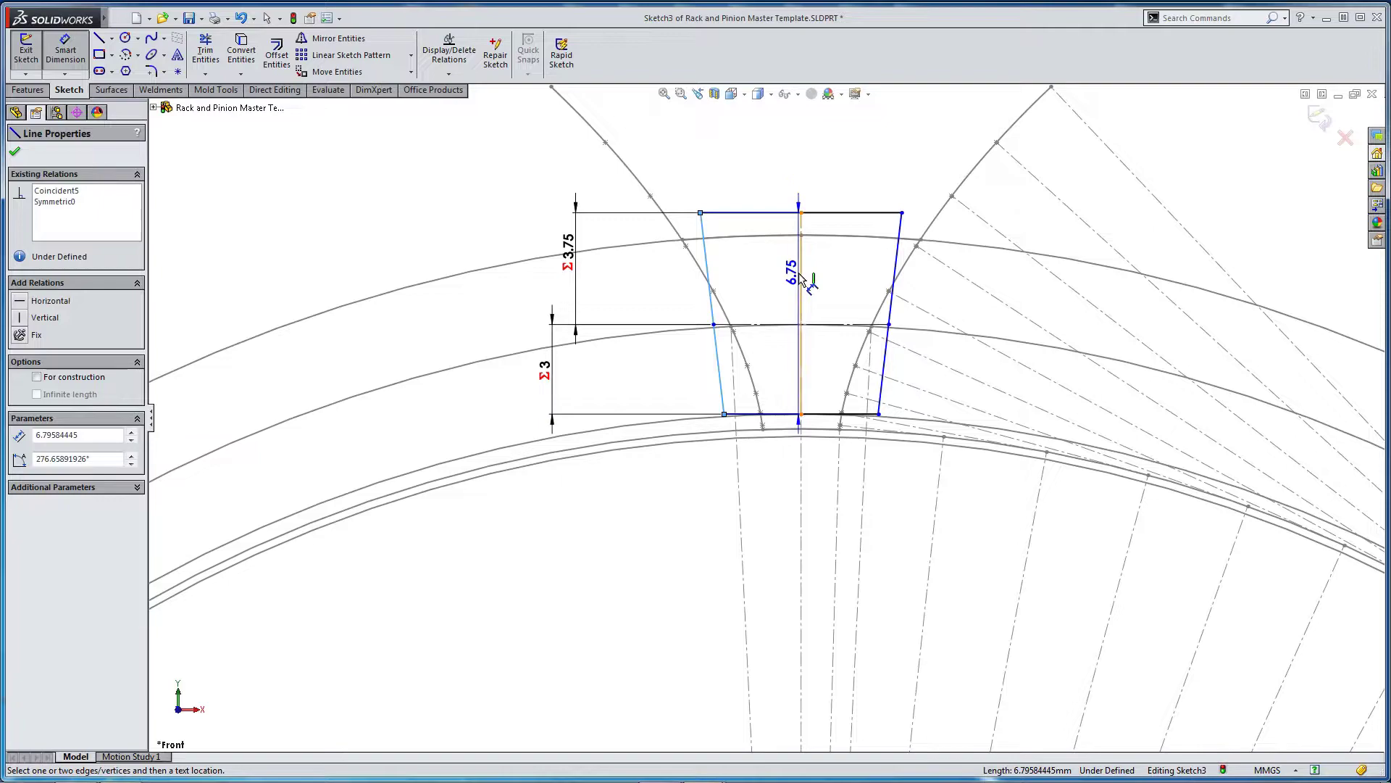
pyautogui.click(800, 278)
pyautogui.click(789, 177)
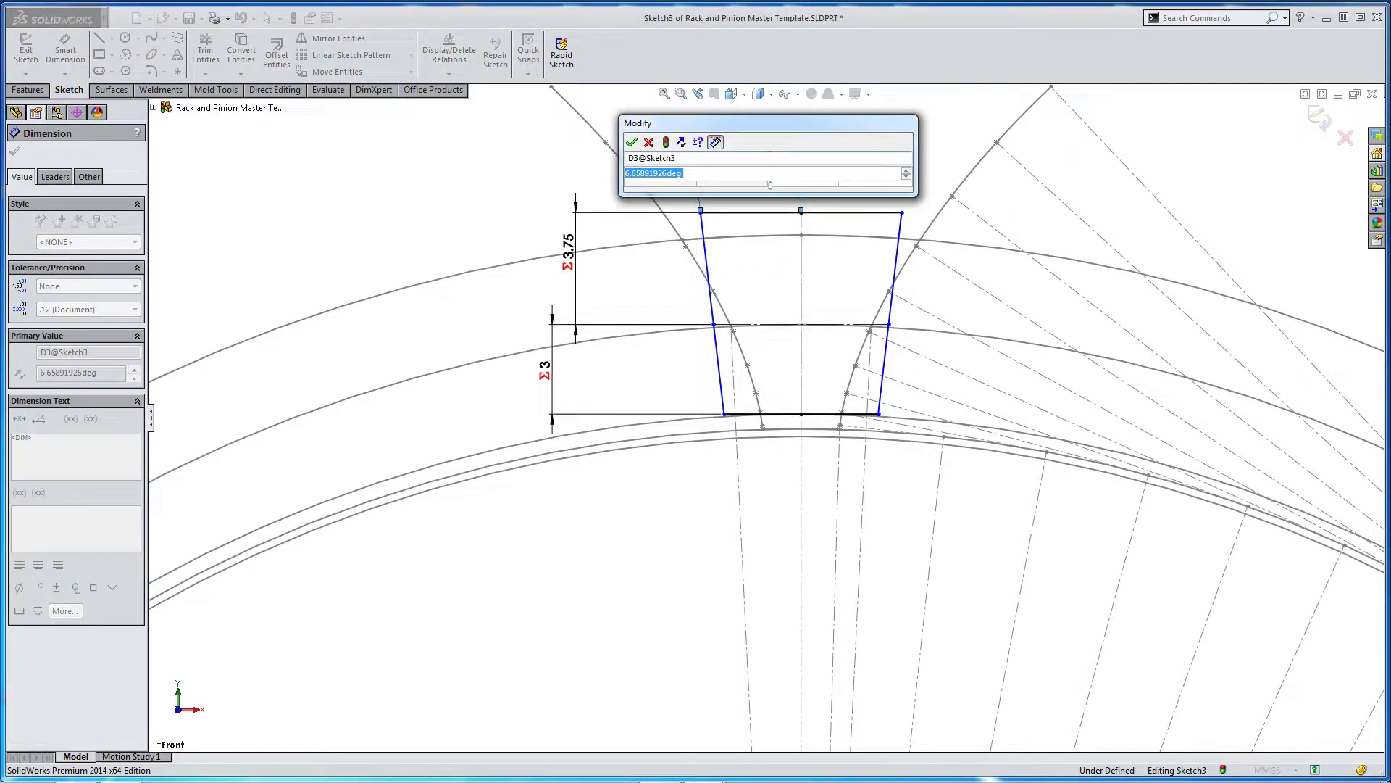
pyautogui.write('=')
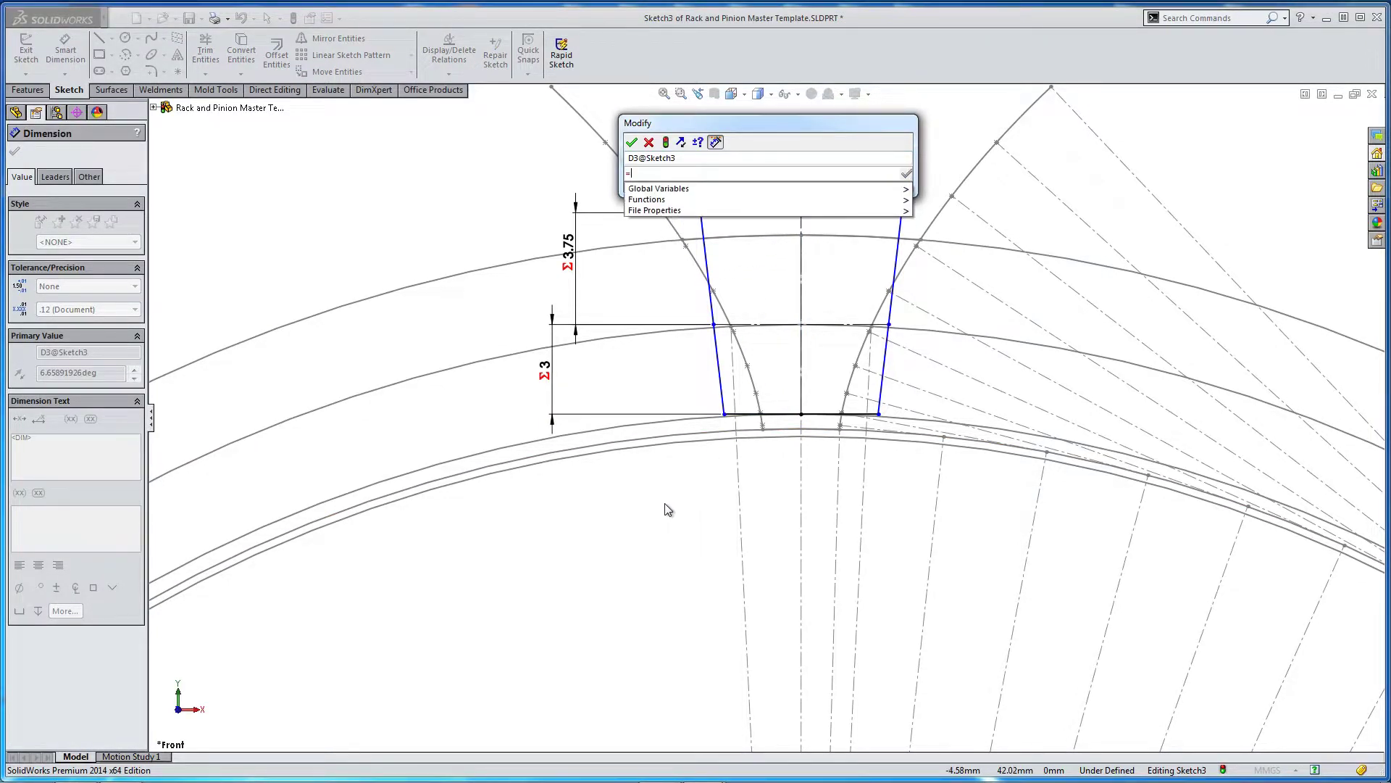
pyautogui.press('Down')
pyautogui.press('Down')
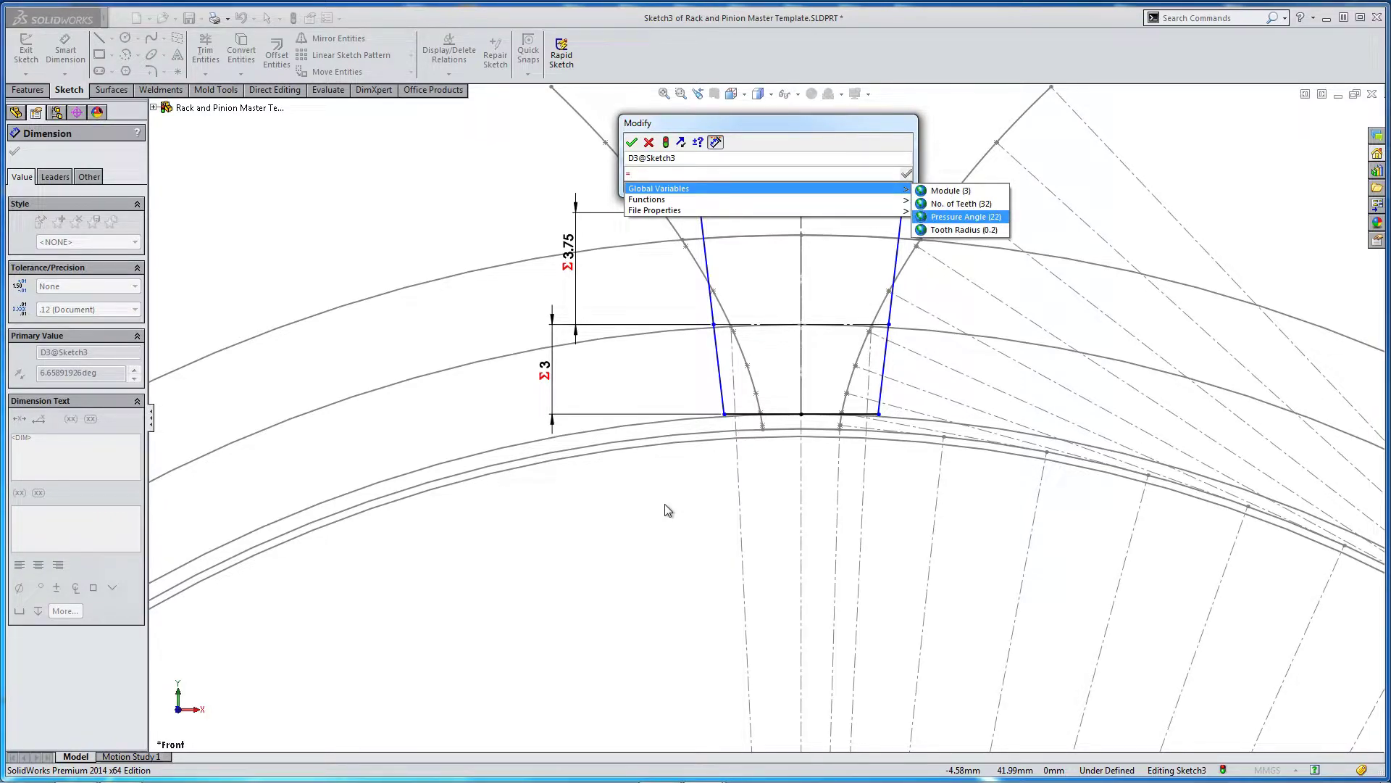
pyautogui.press('Return')
pyautogui.press('Return')
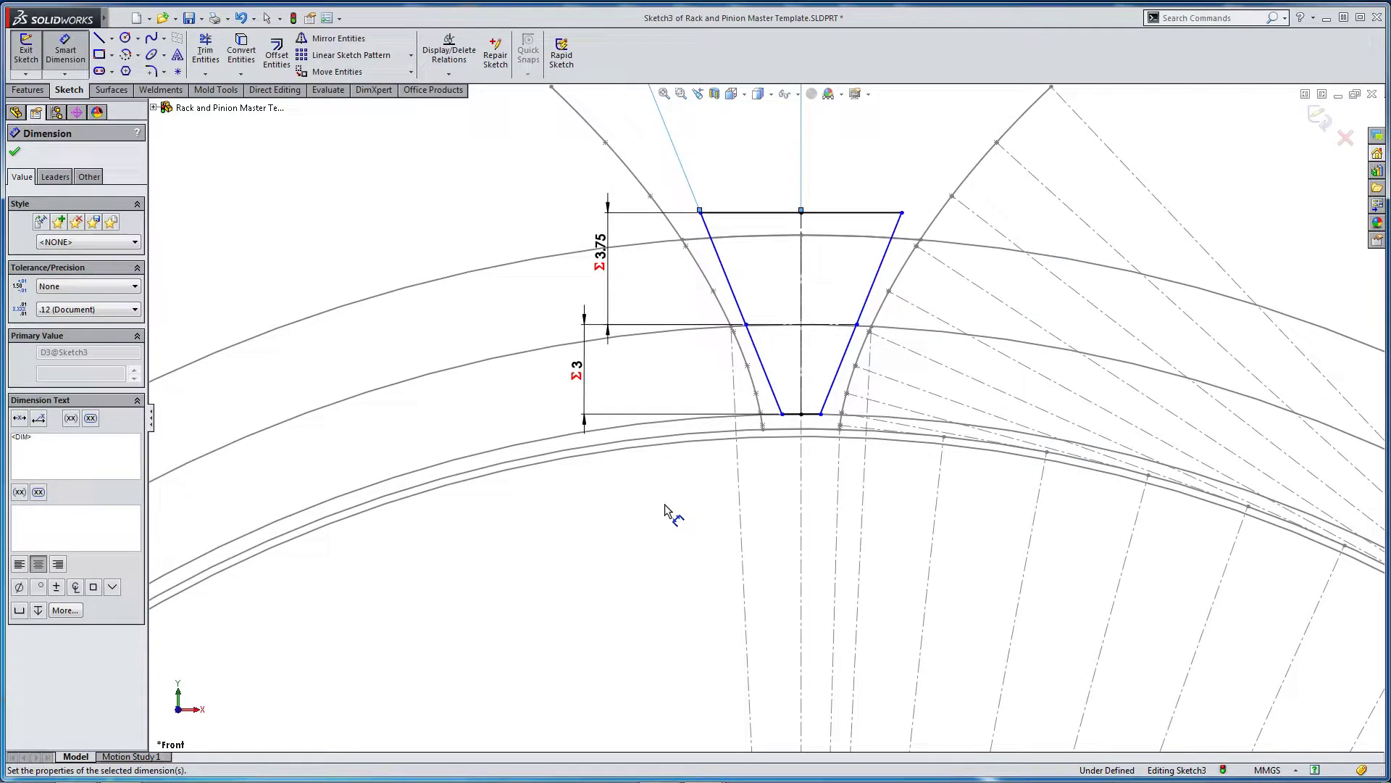
pyautogui.press('Escape')
# Move the 22° angle dimension down near the tooth.
pyautogui.scroll(5, 667, 500)
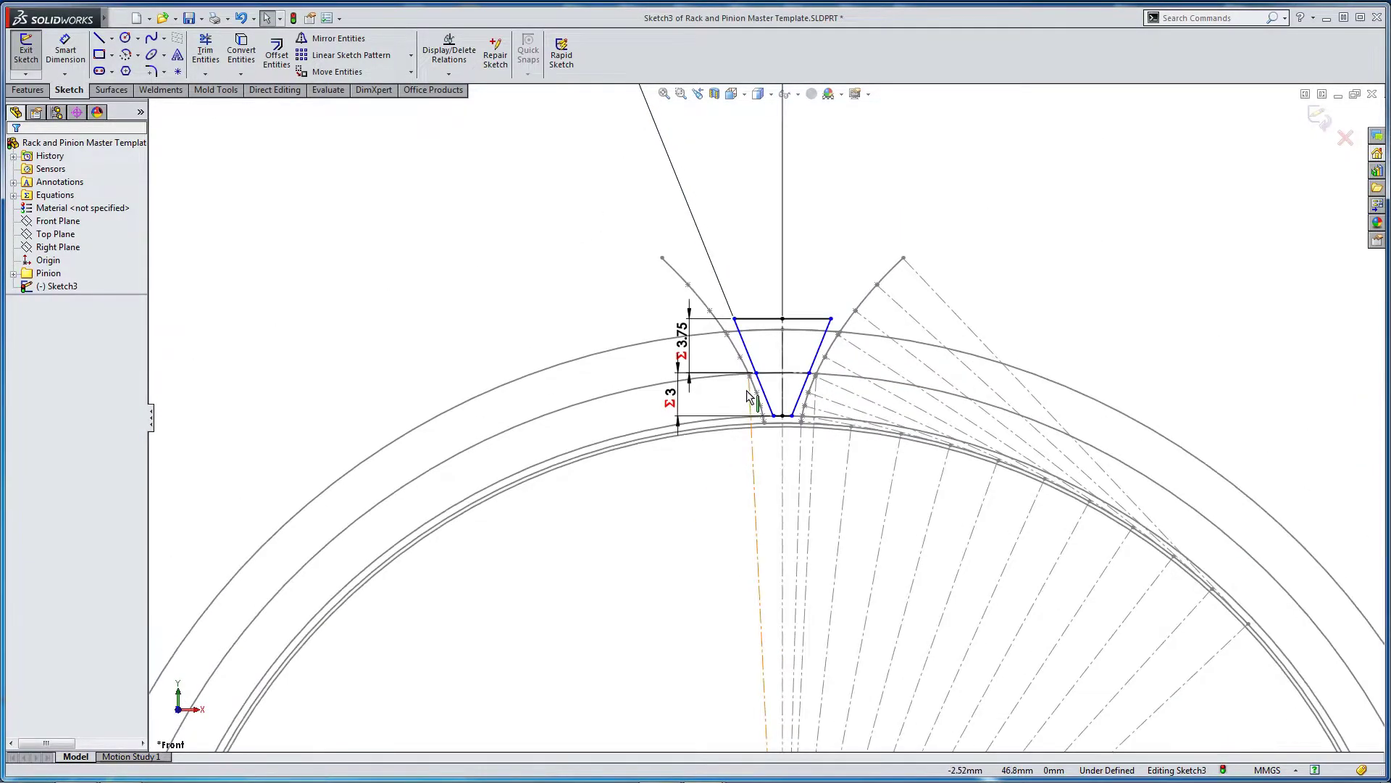
pyautogui.click(754, 168)
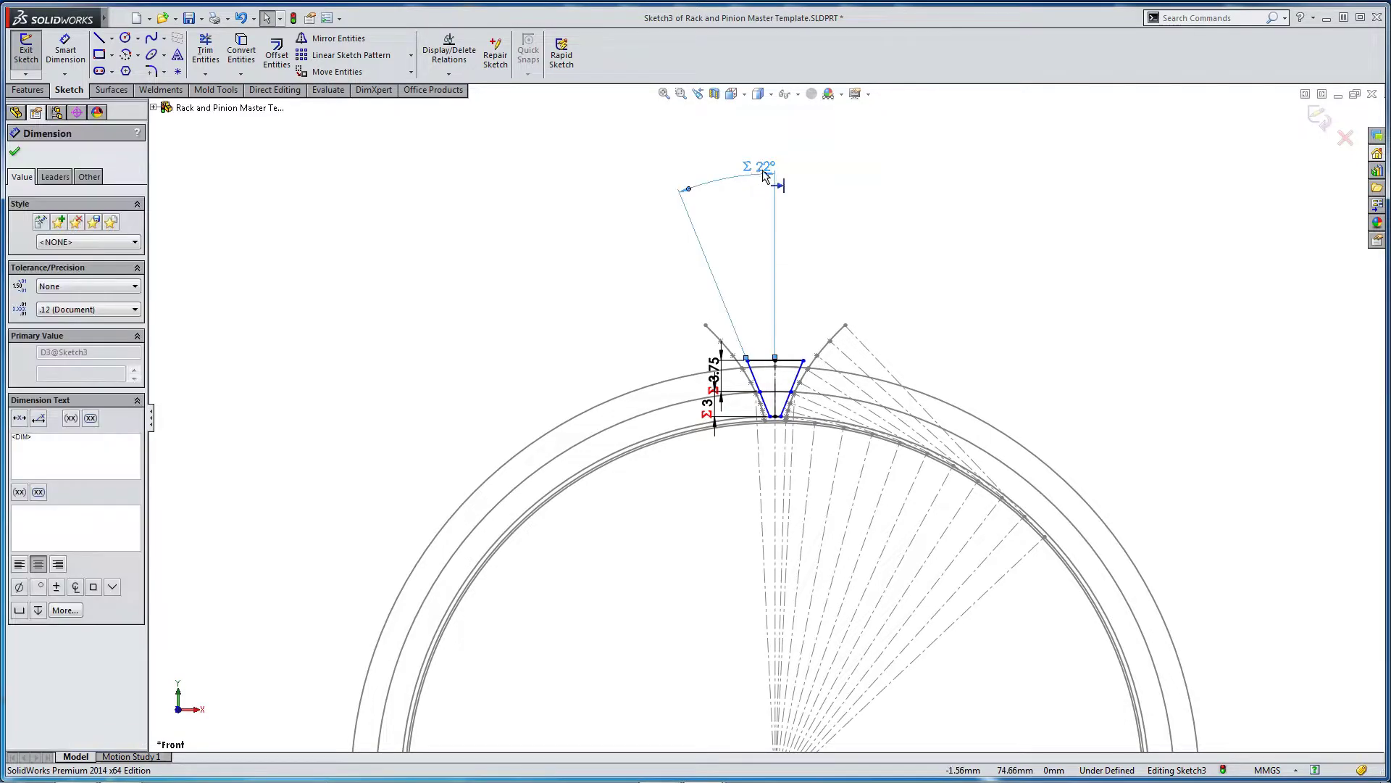
pyautogui.moveTo(753, 168); pyautogui.dragTo(750, 298)
pyautogui.click(739, 584)
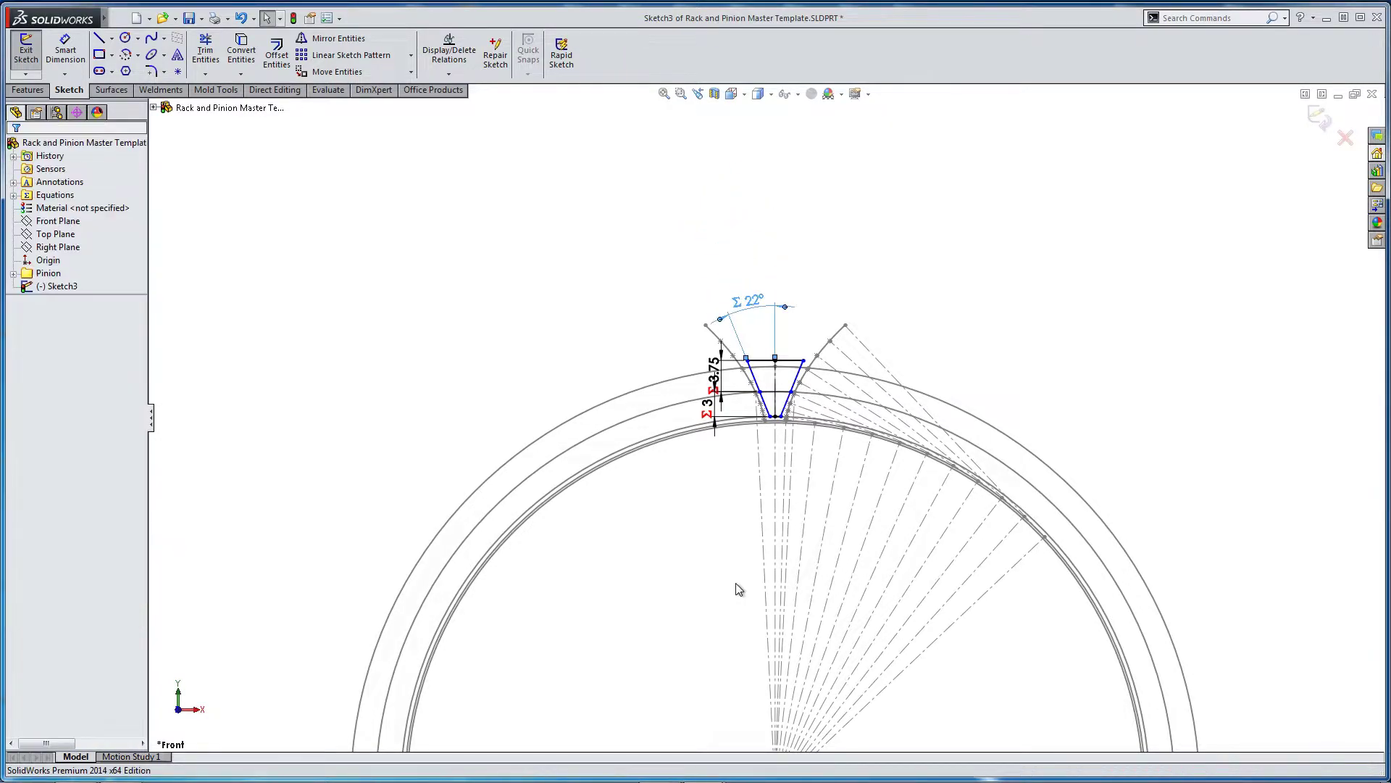
pyautogui.scroll(-4, 757, 370)
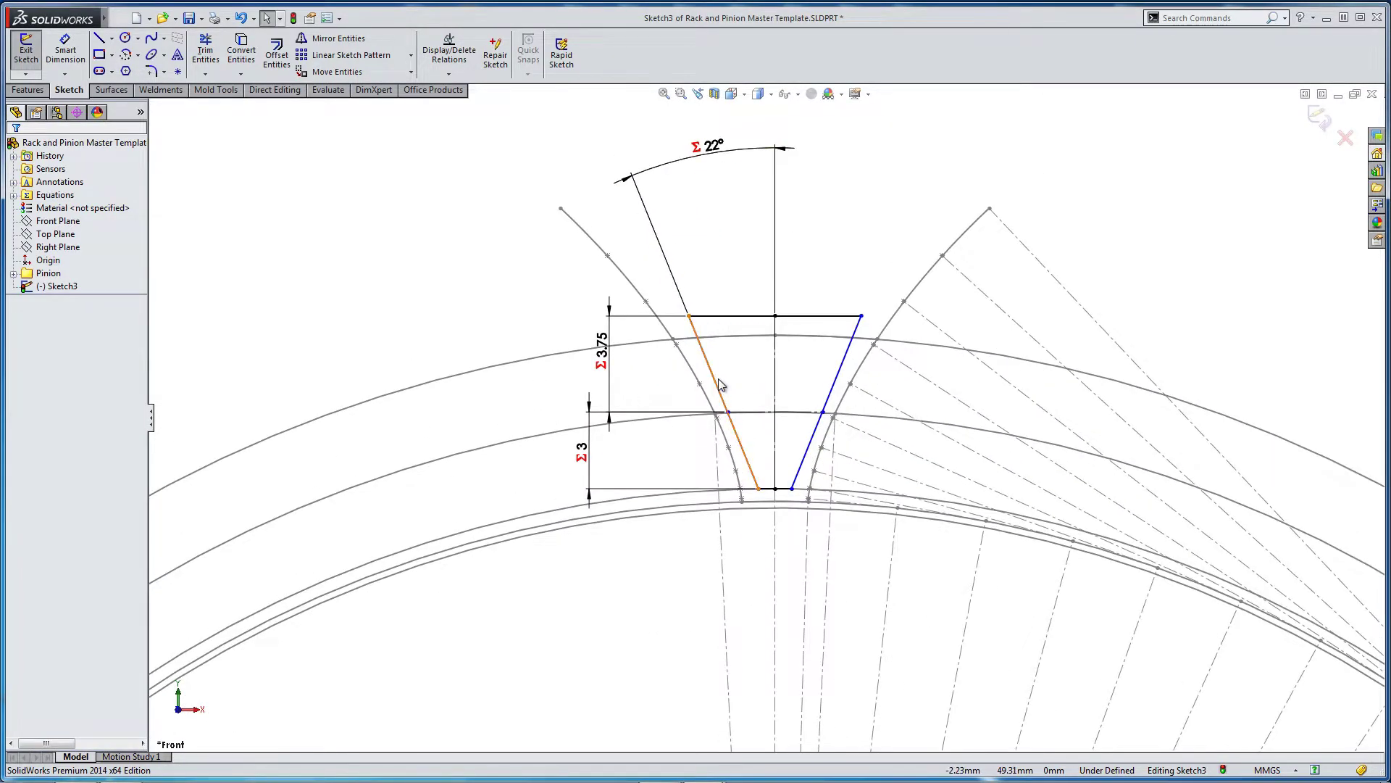
# Make the left tooth flank line tangent to the involute curve.
pyautogui.click(717, 384)
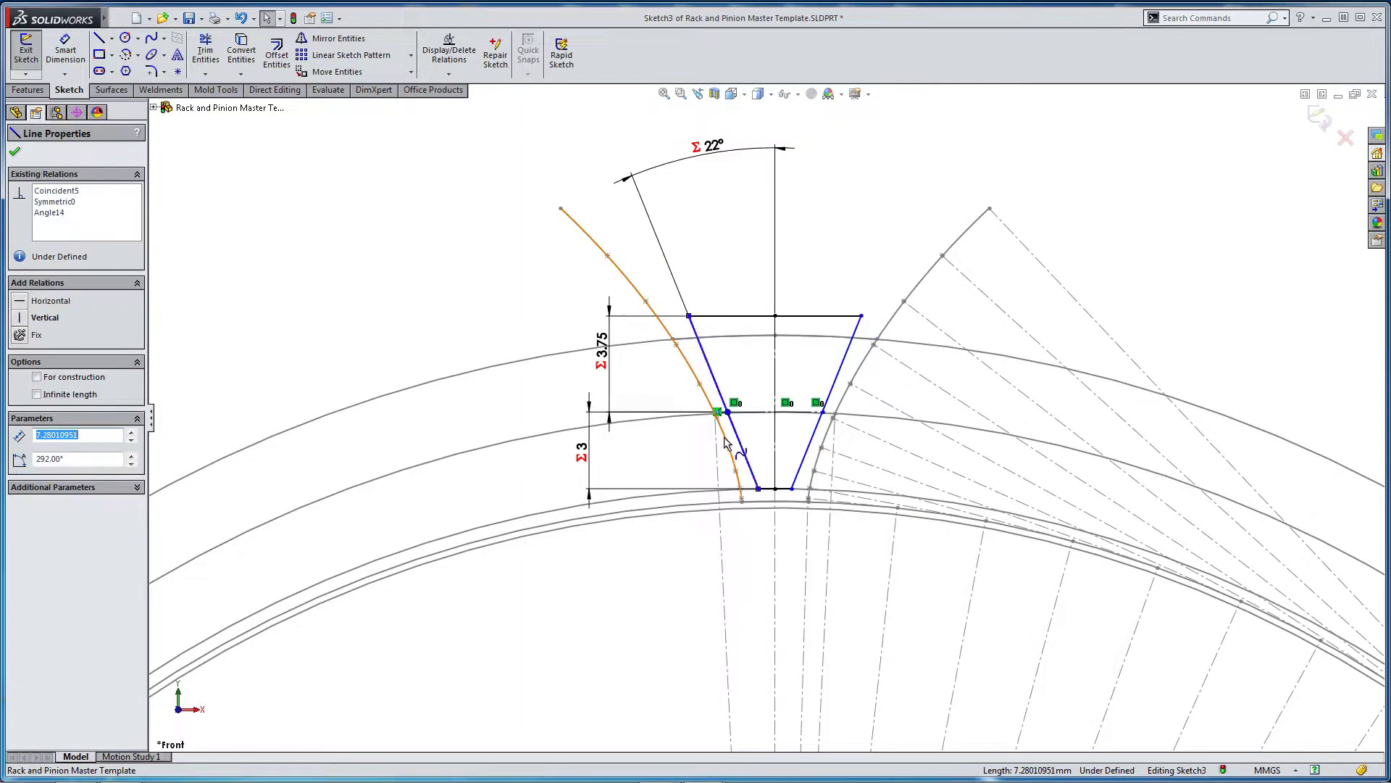
pyautogui.keyDown('ctrl'); pyautogui.click(729, 443); pyautogui.keyUp('ctrl')
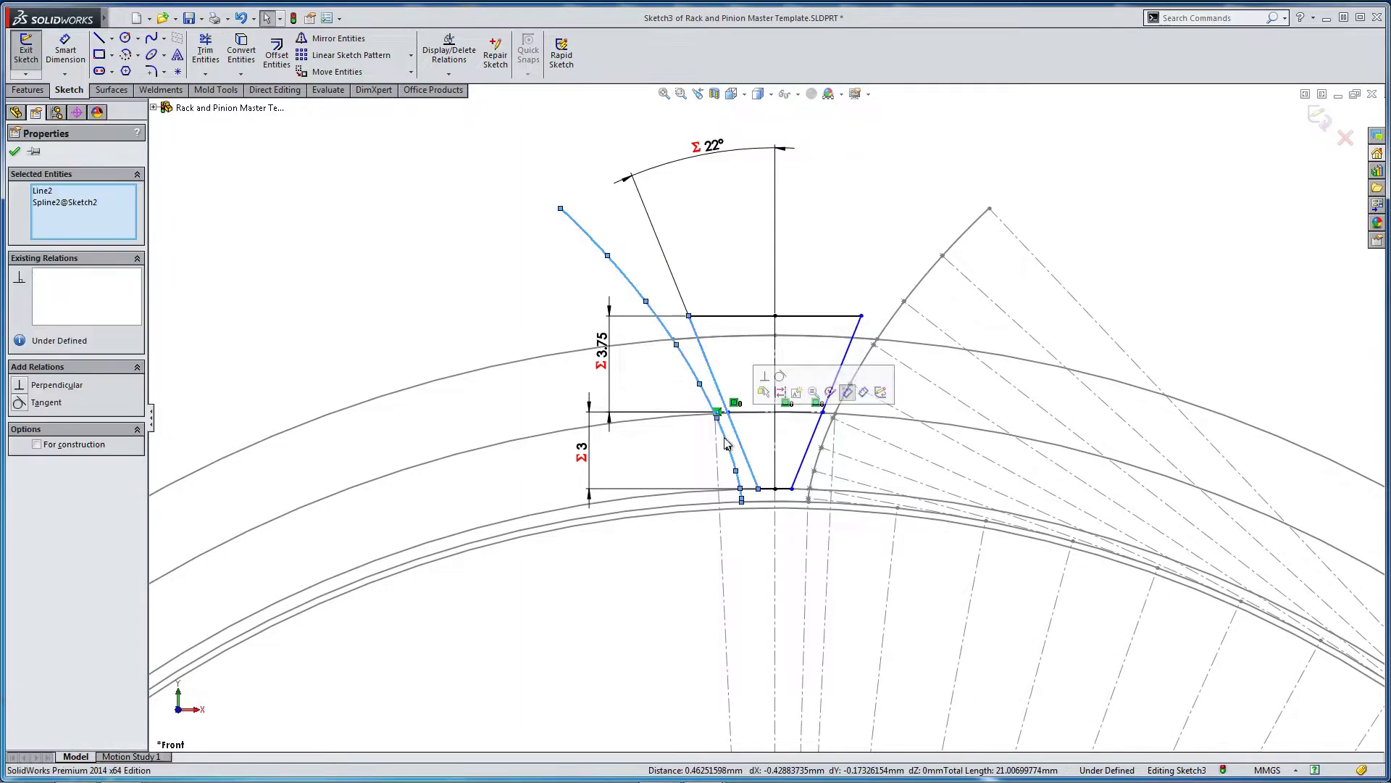
pyautogui.click(779, 377)
pyautogui.press('Escape')
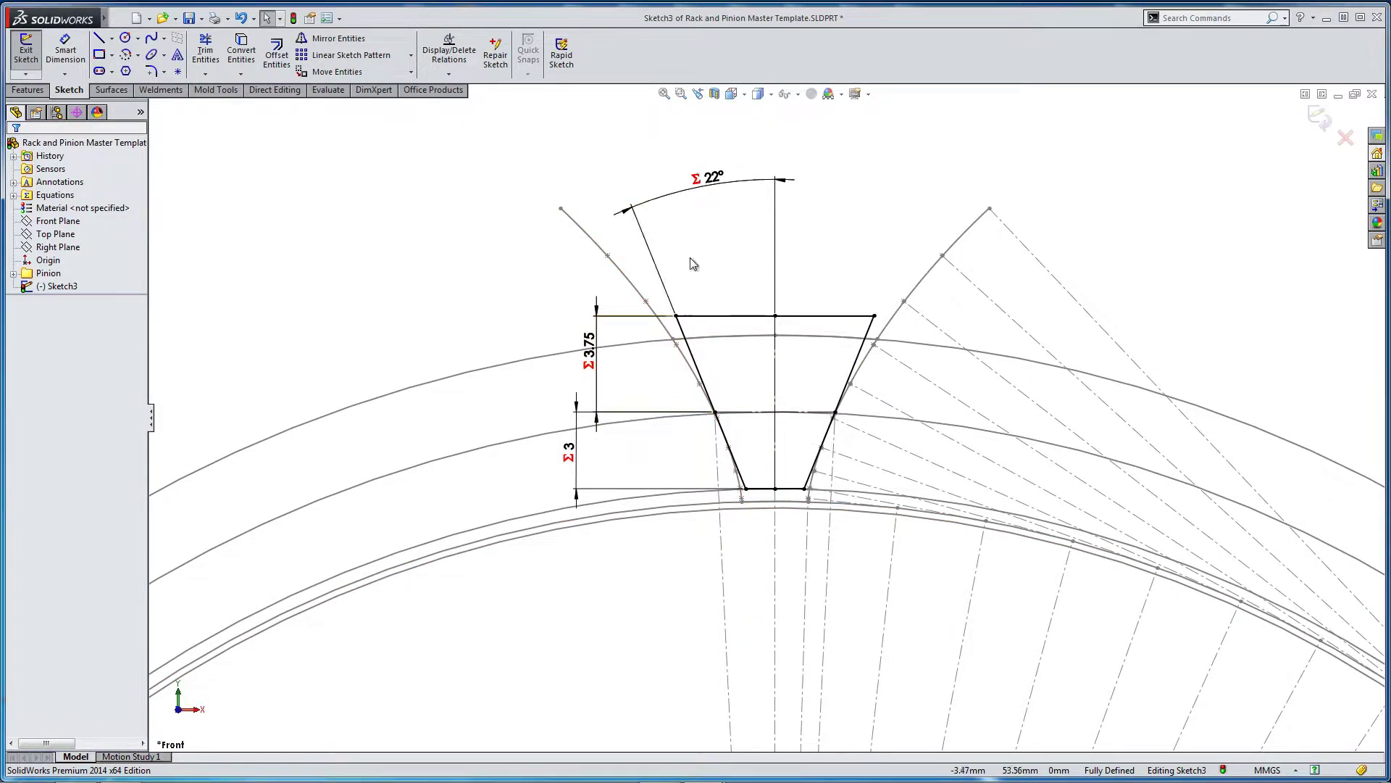
# Move the 22° dimension inside the tooth trapezoid.
pyautogui.moveTo(717, 188); pyautogui.dragTo(750, 370)
pyautogui.click(717, 272)
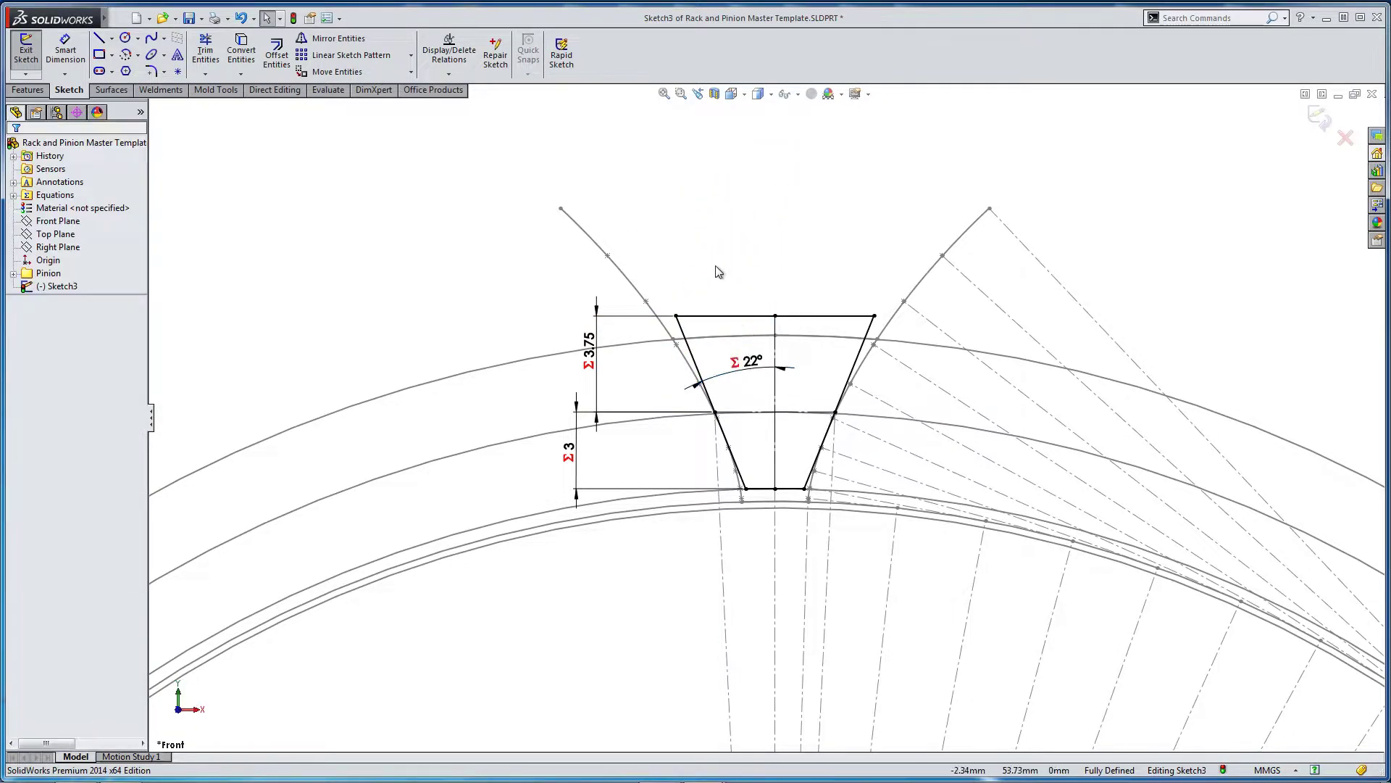
pyautogui.click(100, 39)
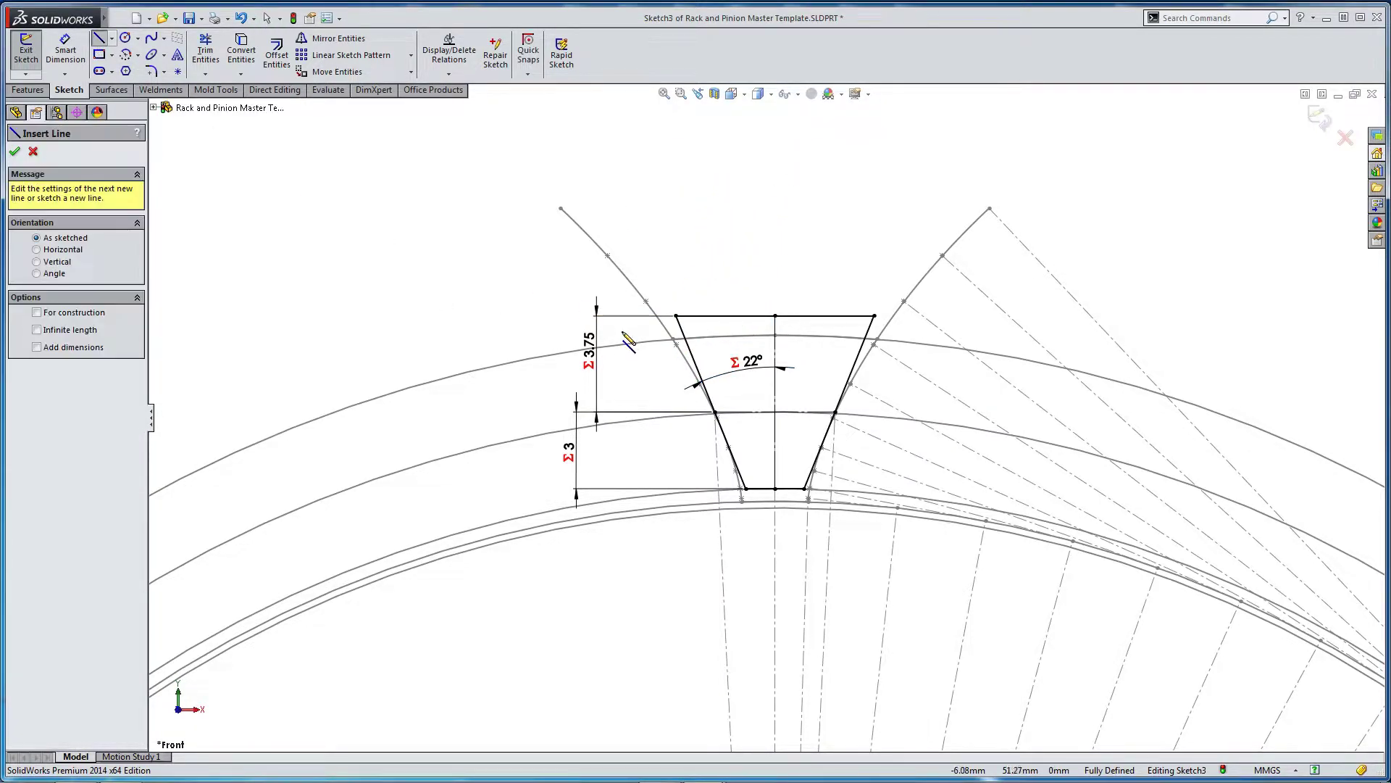
# Draw a closed rectangular outline rising from the trapezoid's top corners.
pyautogui.click(676, 315)
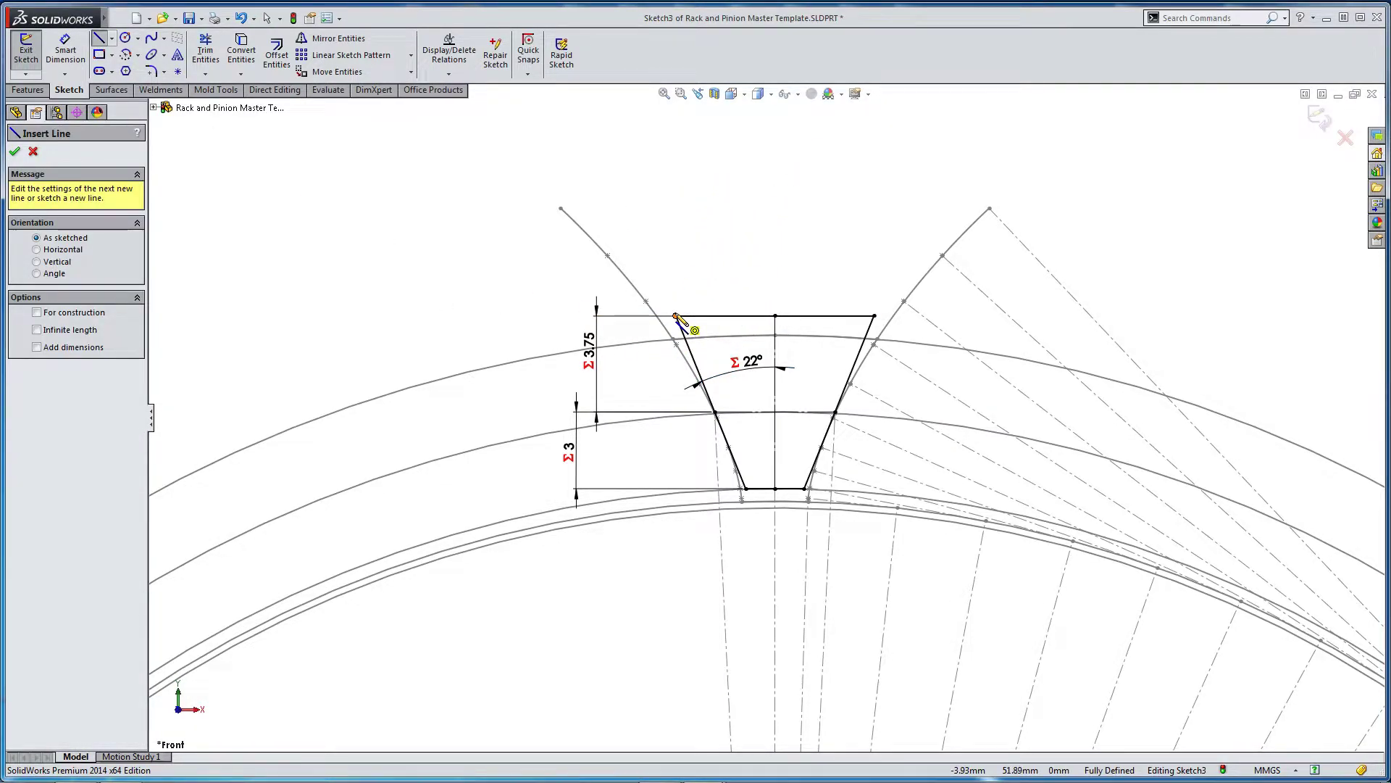
pyautogui.click(632, 315)
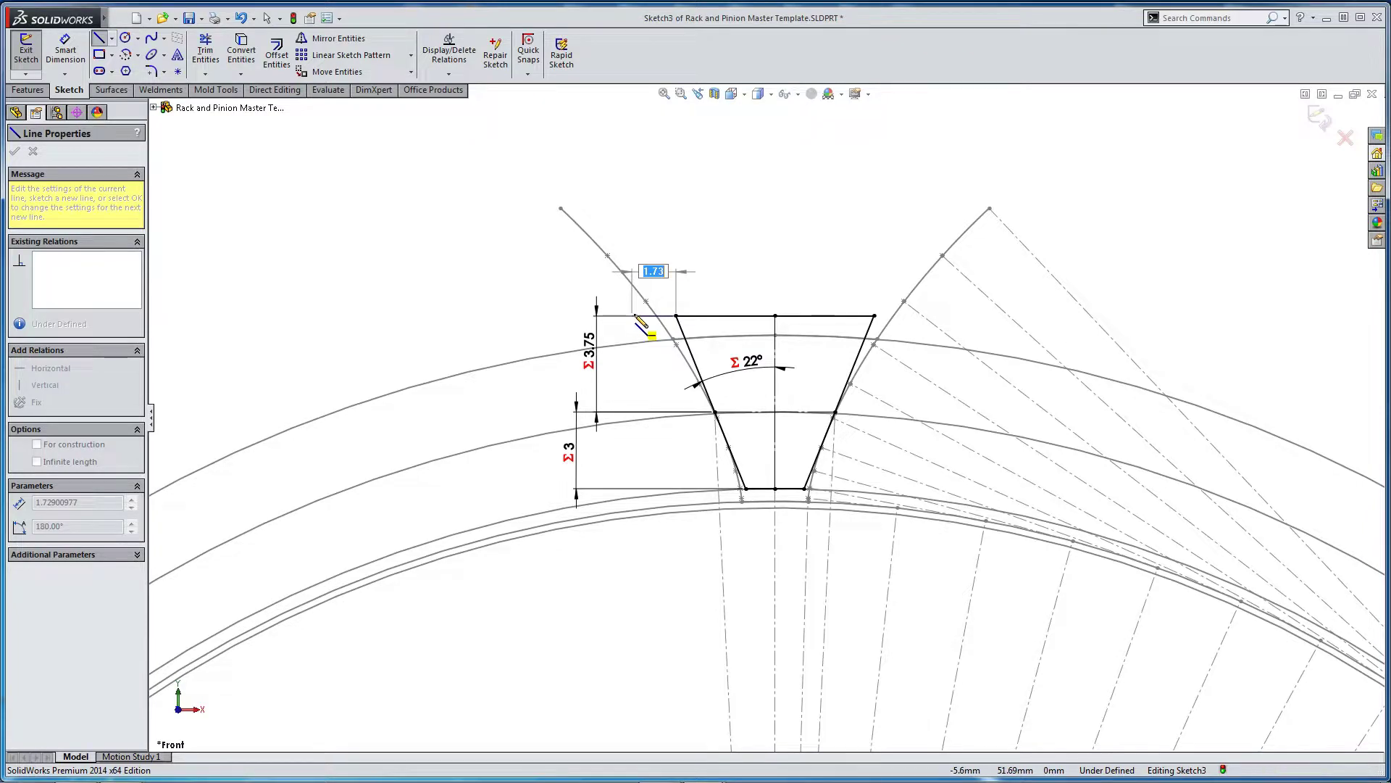
pyautogui.click(632, 136)
pyautogui.doubleClick(942, 136)
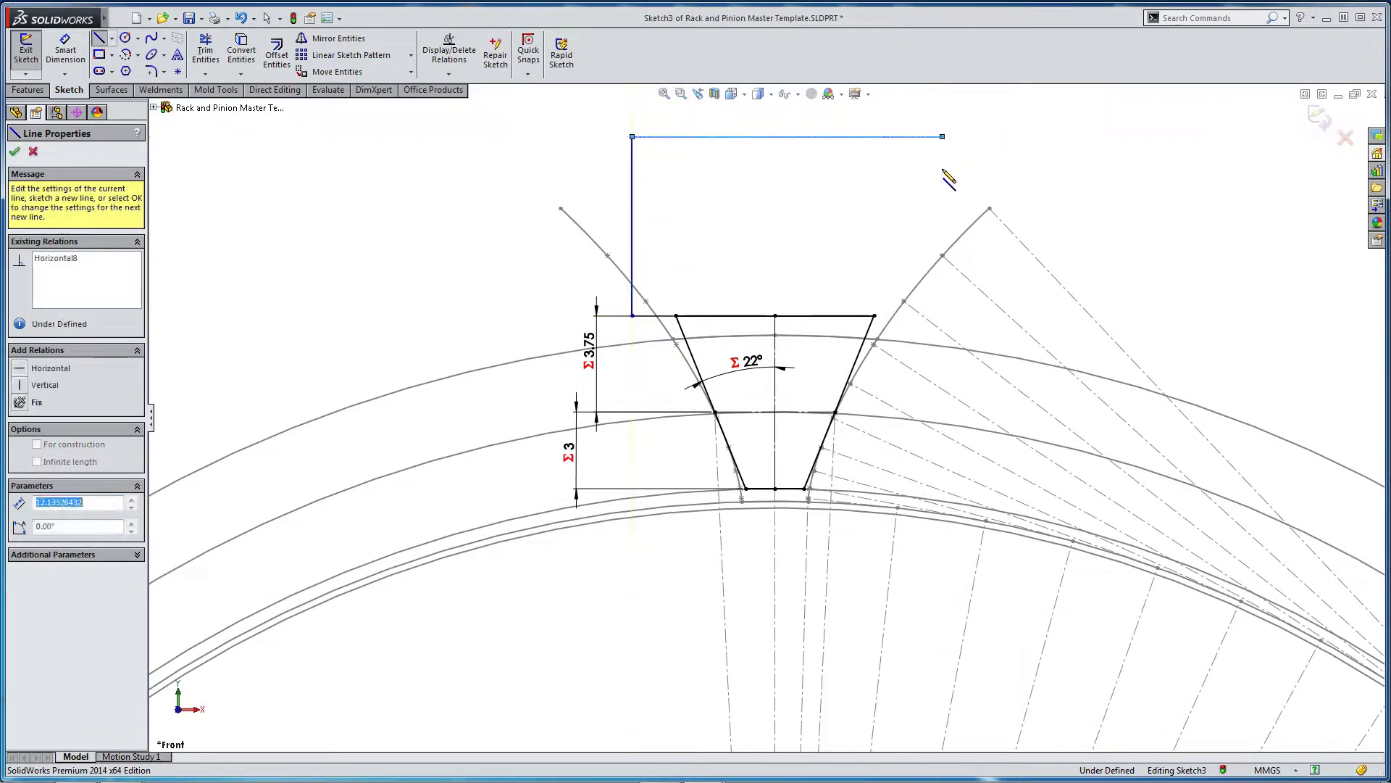
pyautogui.click(942, 136)
pyautogui.click(942, 315)
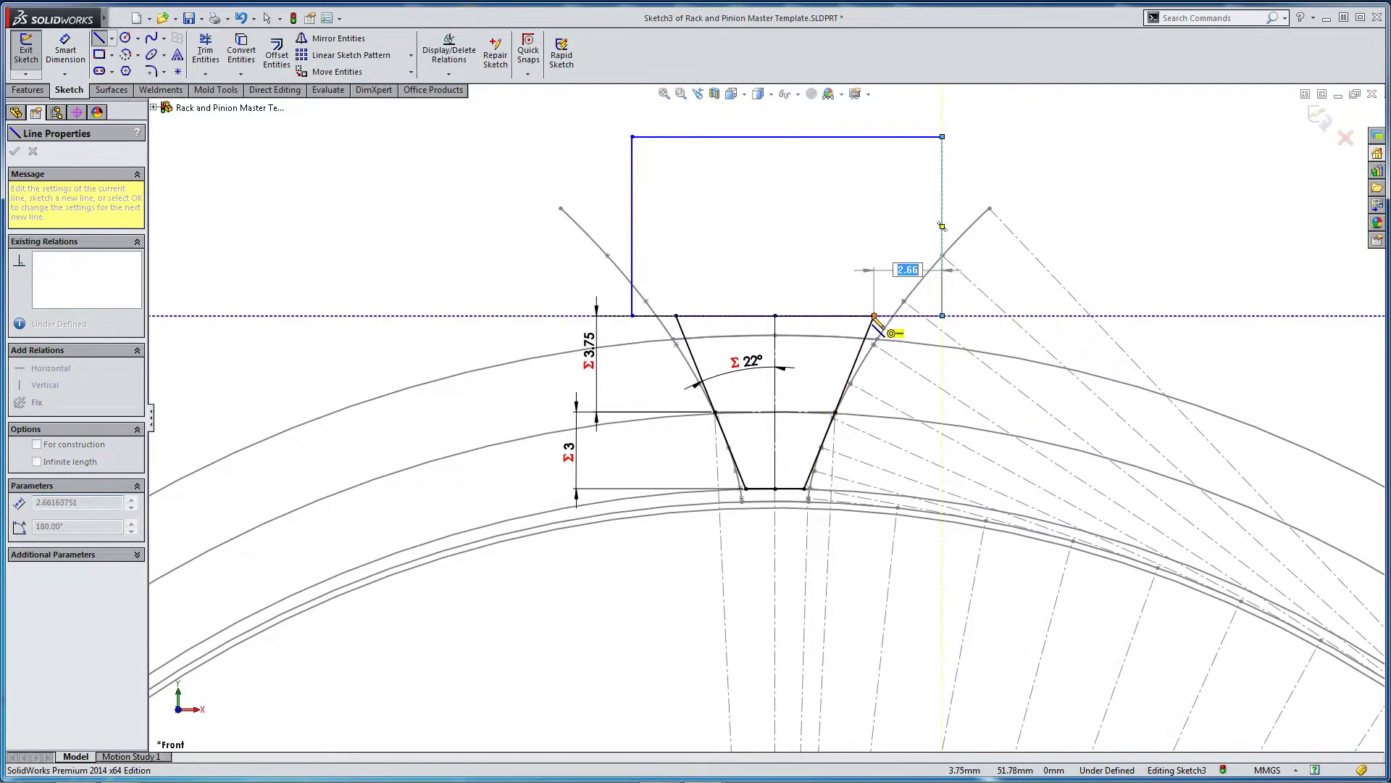
pyautogui.click(874, 315)
pyautogui.press('Escape')
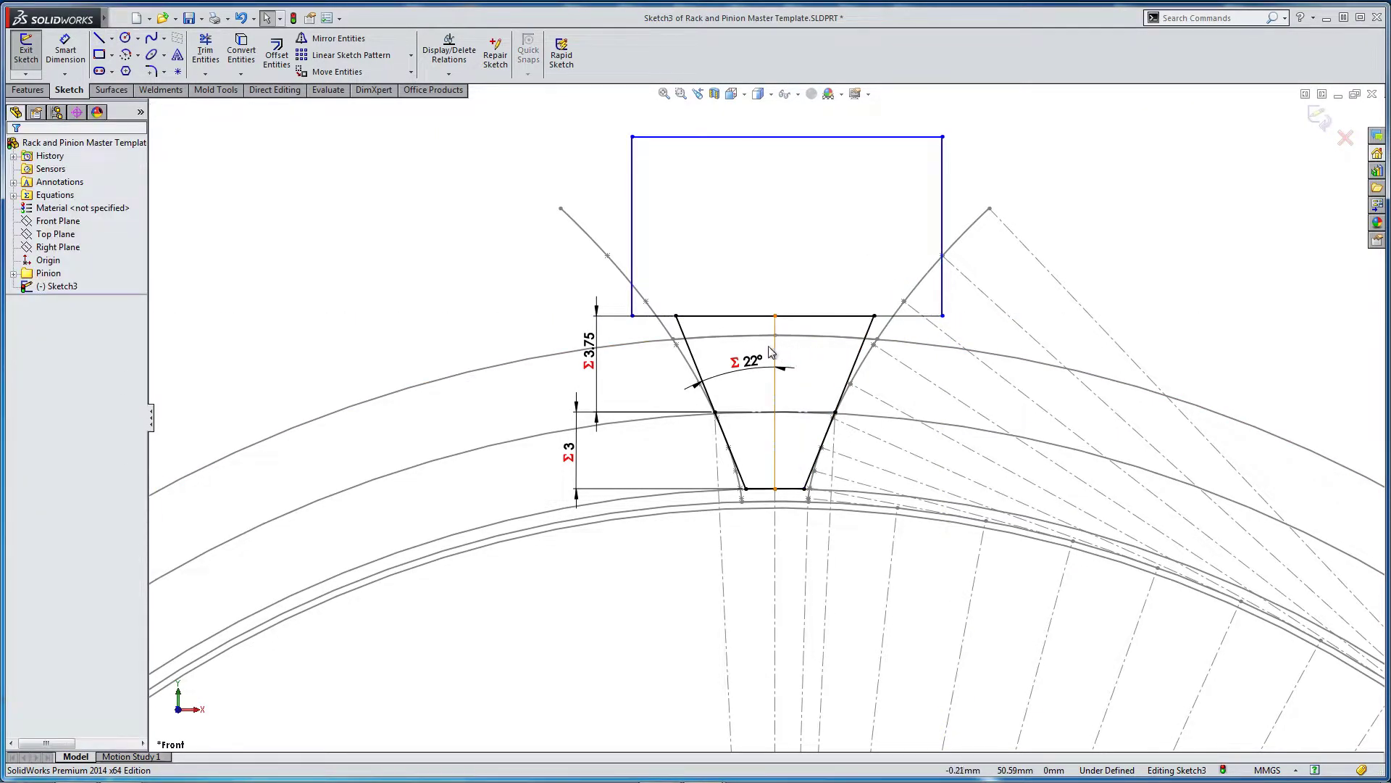
# Make the rectangle's left and right sides symmetric about the centreline.
pyautogui.click(633, 244)
pyautogui.keyDown('ctrl'); pyautogui.click(776, 348); pyautogui.keyUp('ctrl')
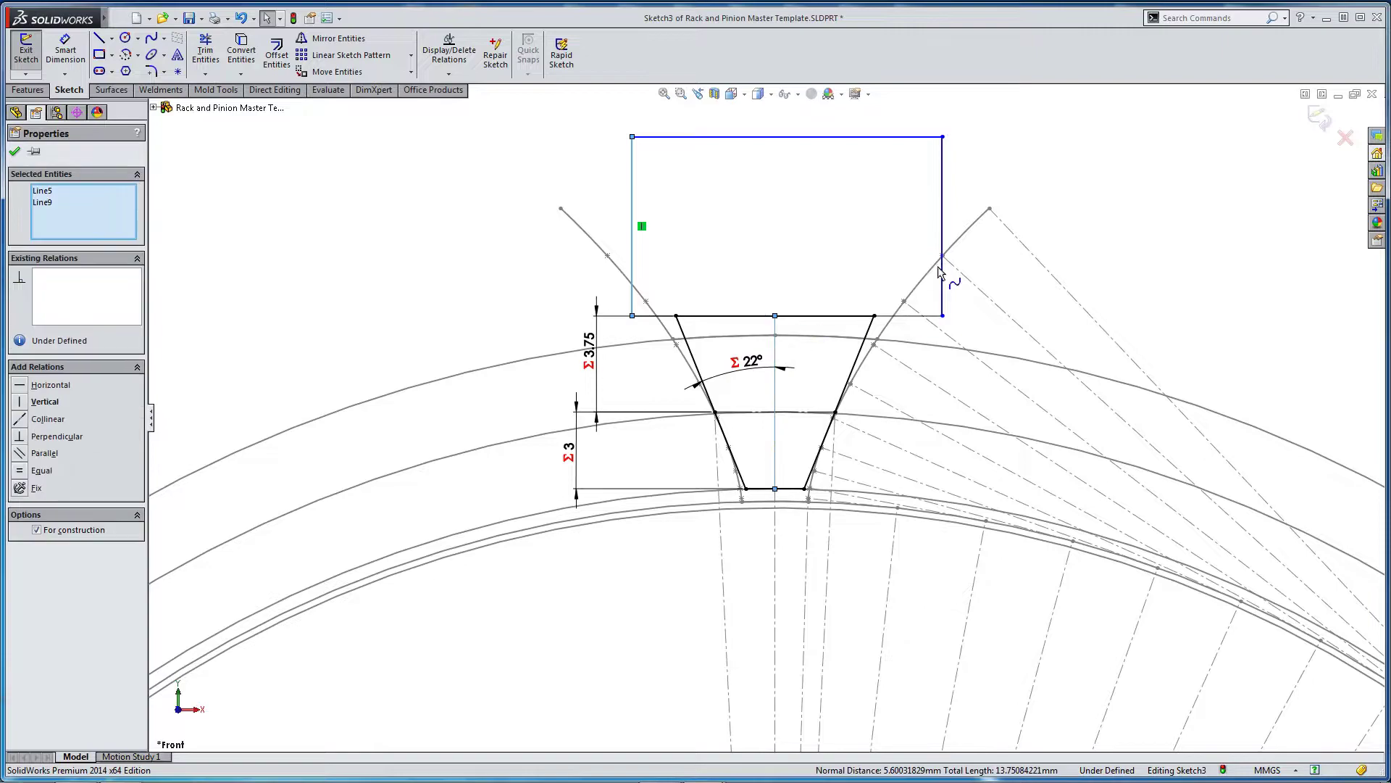
pyautogui.keyDown('ctrl'); pyautogui.click(942, 216); pyautogui.keyUp('ctrl')
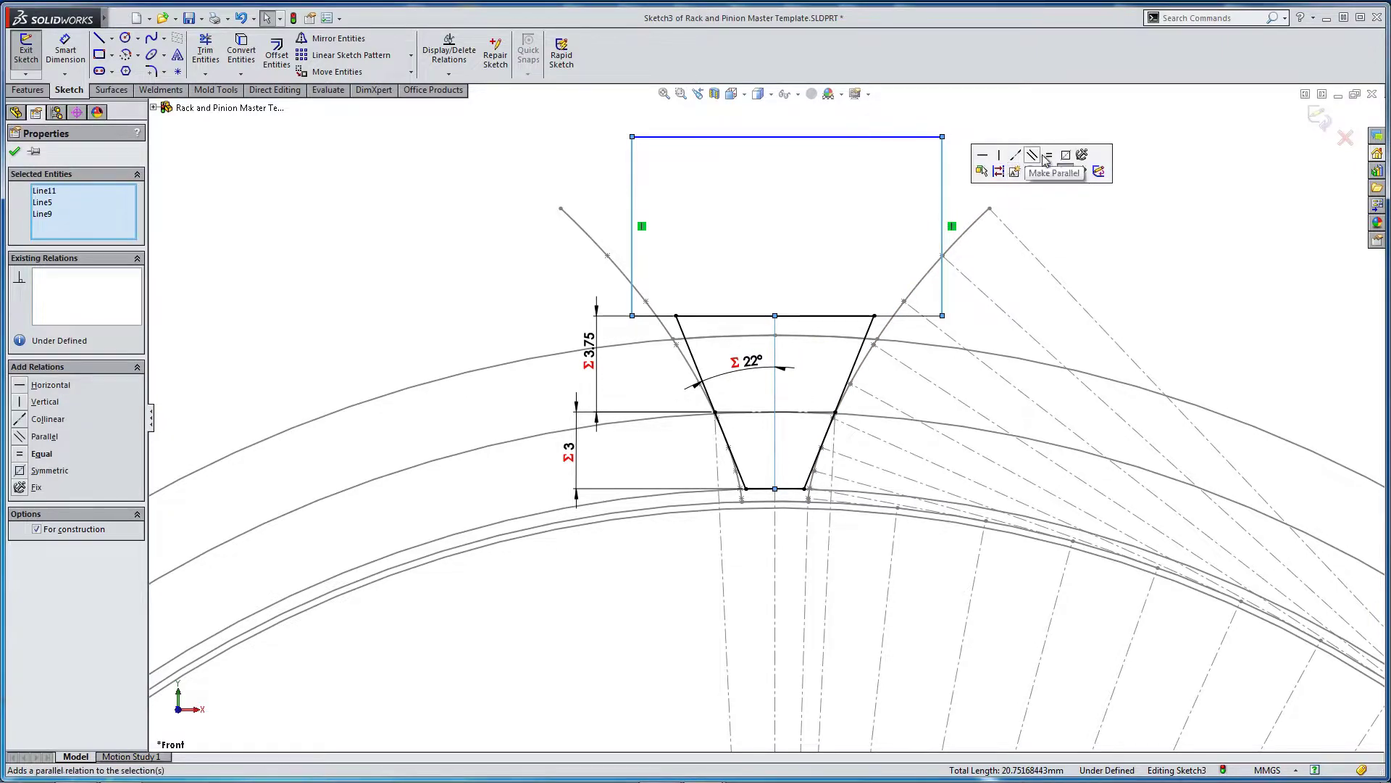
pyautogui.click(1064, 157)
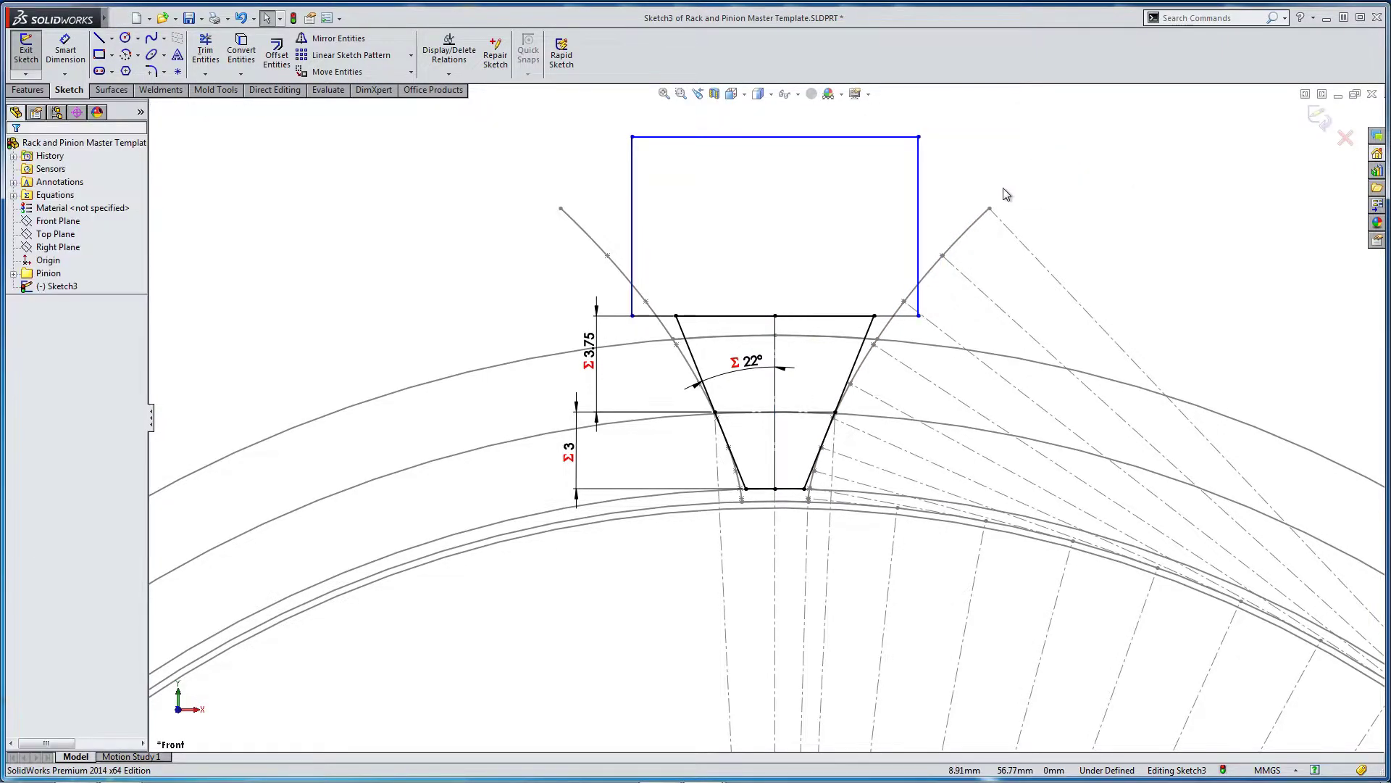
# Dimension the rectangle's left side to a 10 mm height.
pyautogui.click(65, 51)
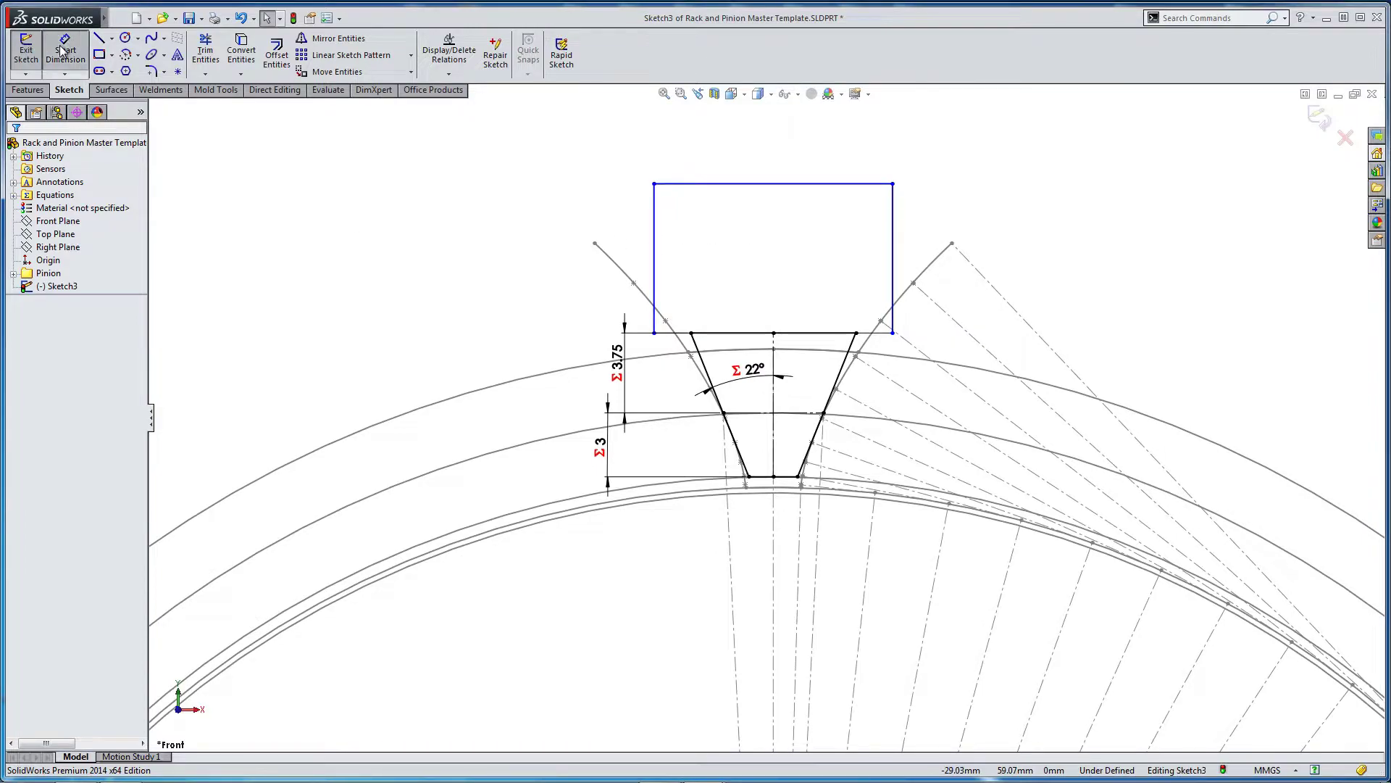
pyautogui.click(655, 264)
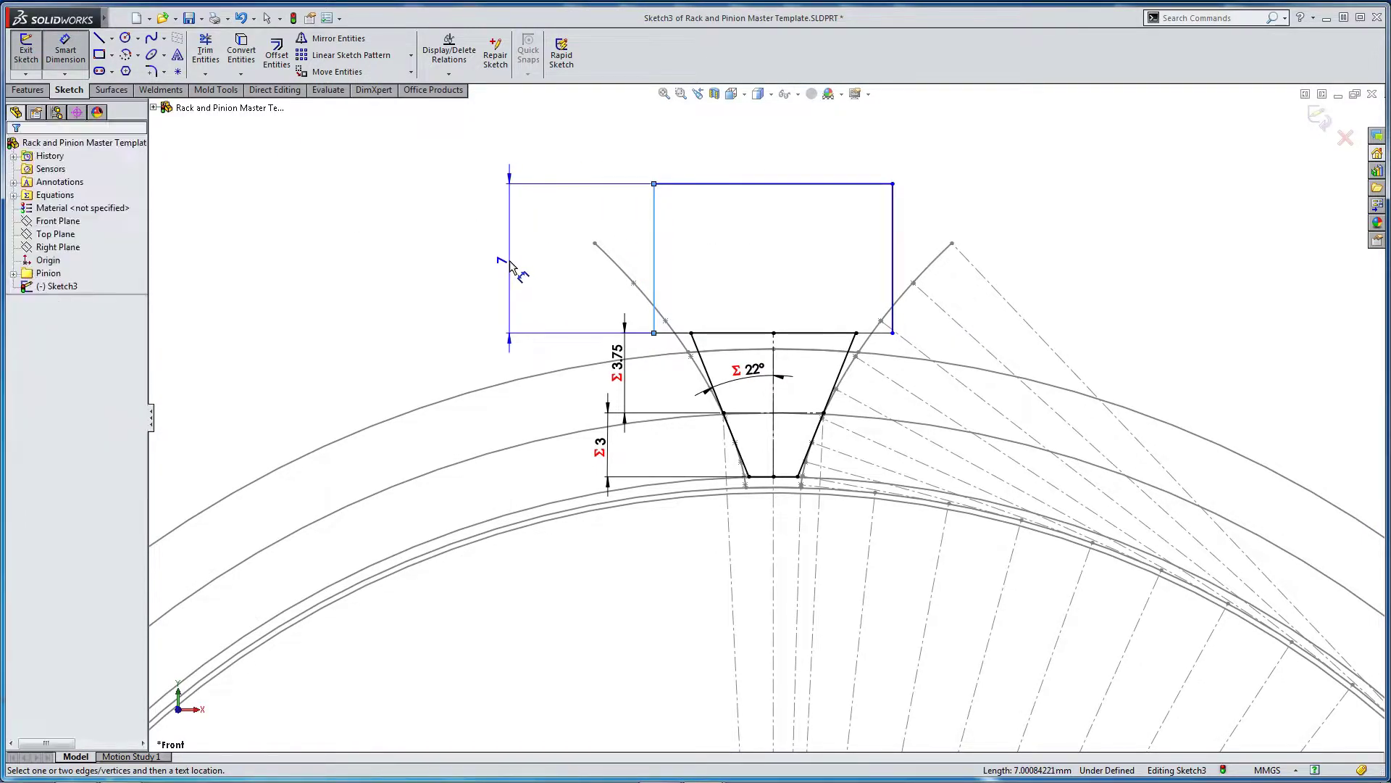
pyautogui.click(510, 259)
pyautogui.write('10')
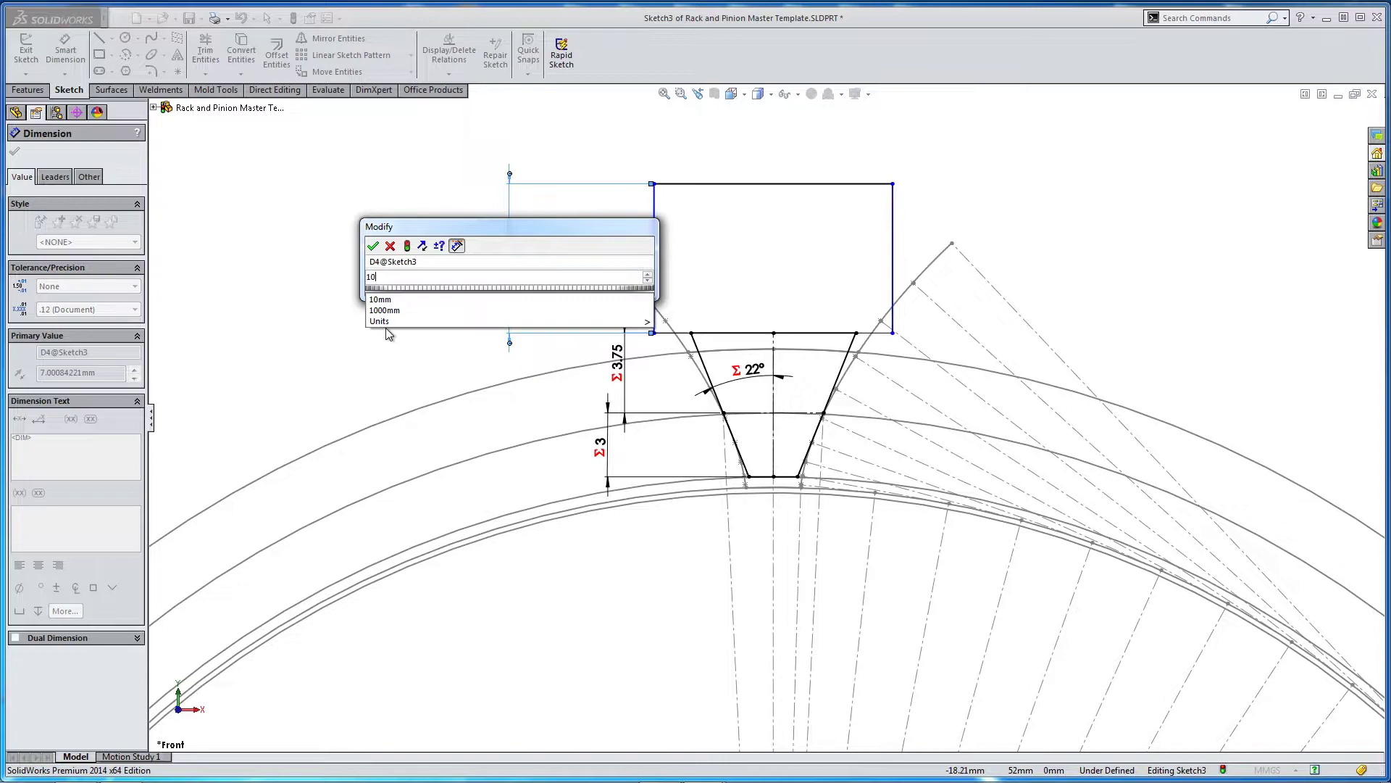
pyautogui.press('Return')
# Dimension the rectangle's top line, keeping the 11.20 mm width.
pyautogui.scroll(1, 792, 252)
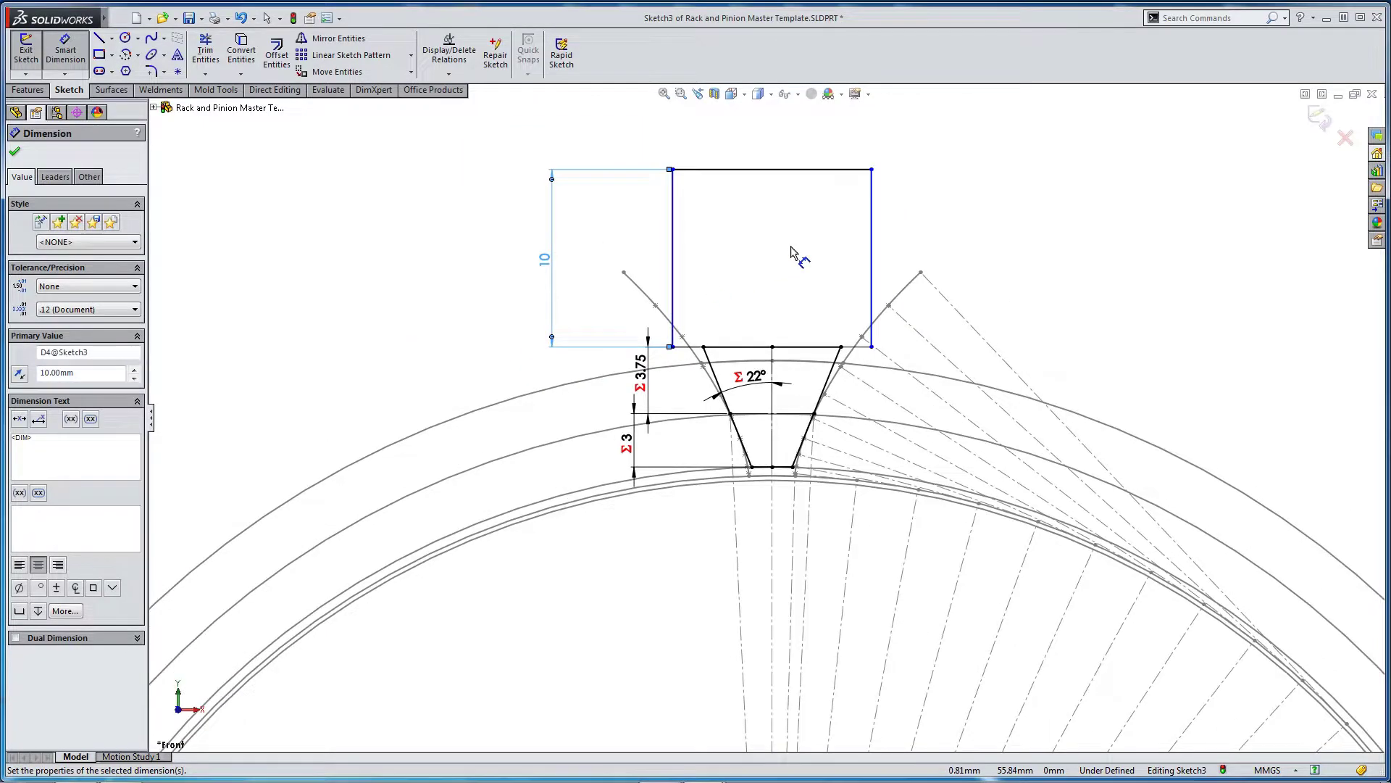
pyautogui.click(763, 171)
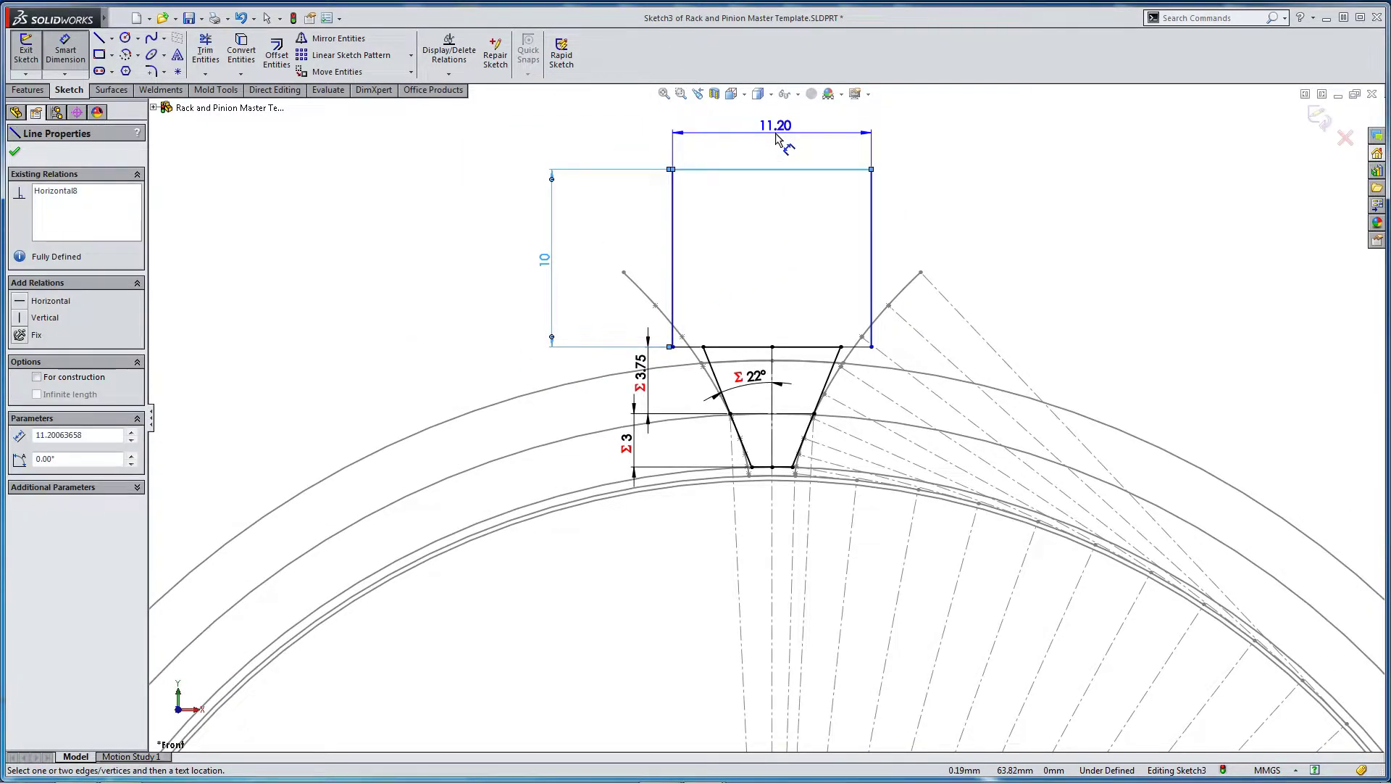
pyautogui.click(777, 139)
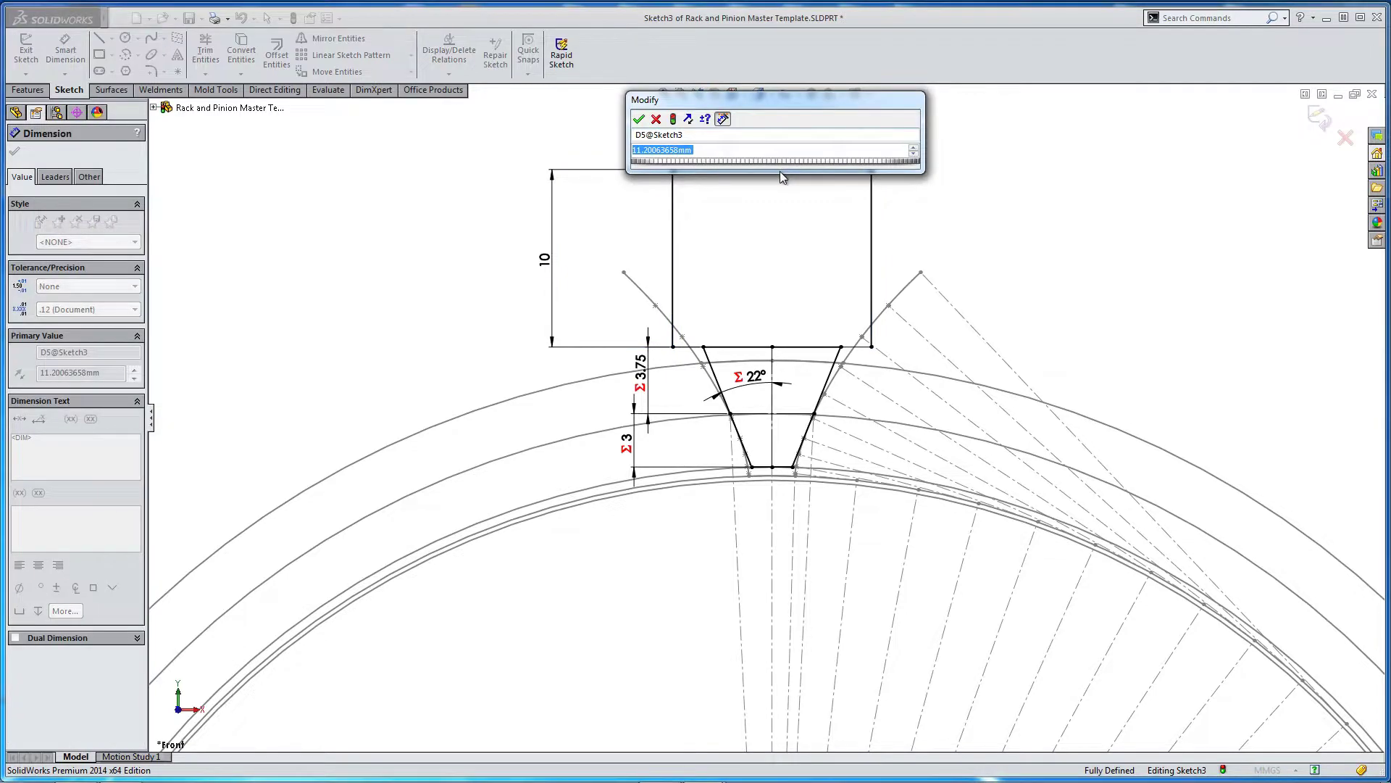
pyautogui.moveTo(781, 101); pyautogui.dragTo(1075, 140)
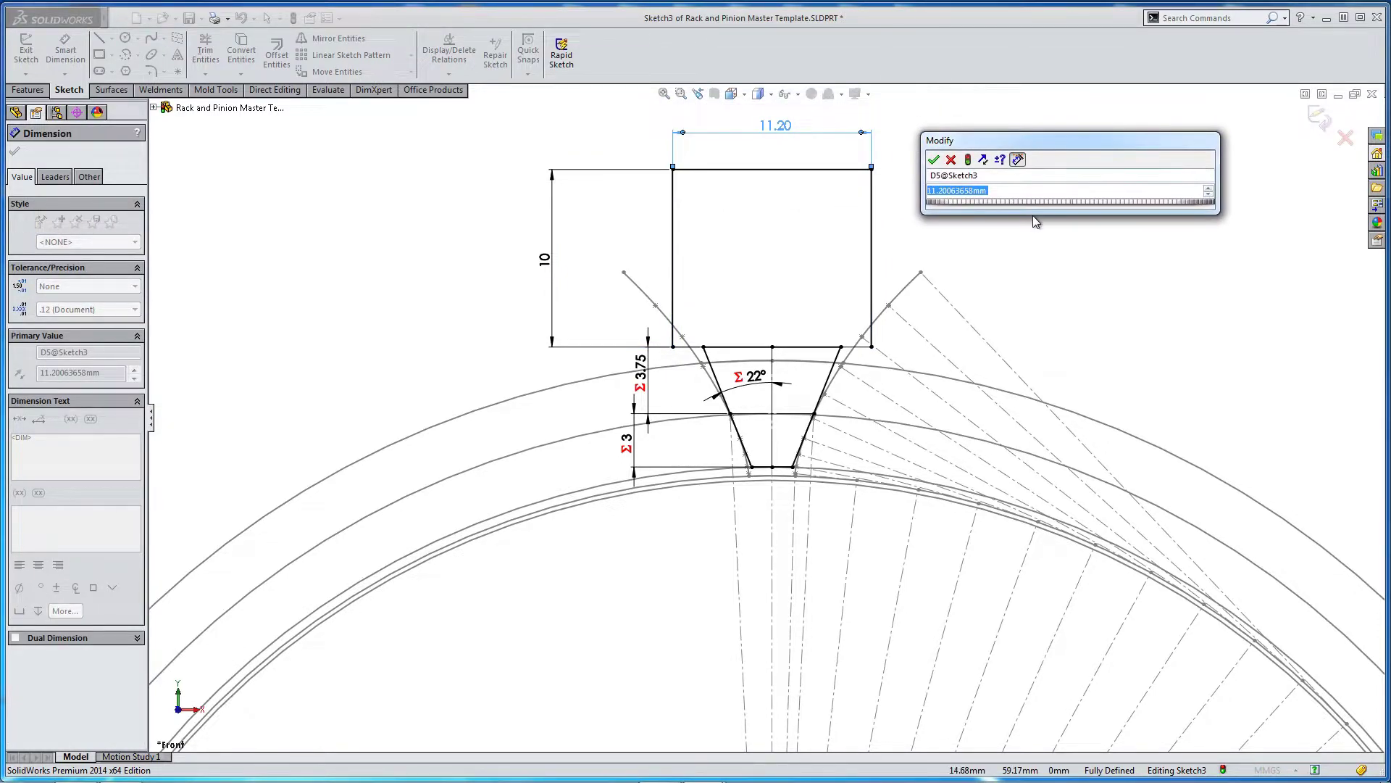
pyautogui.click(933, 160)
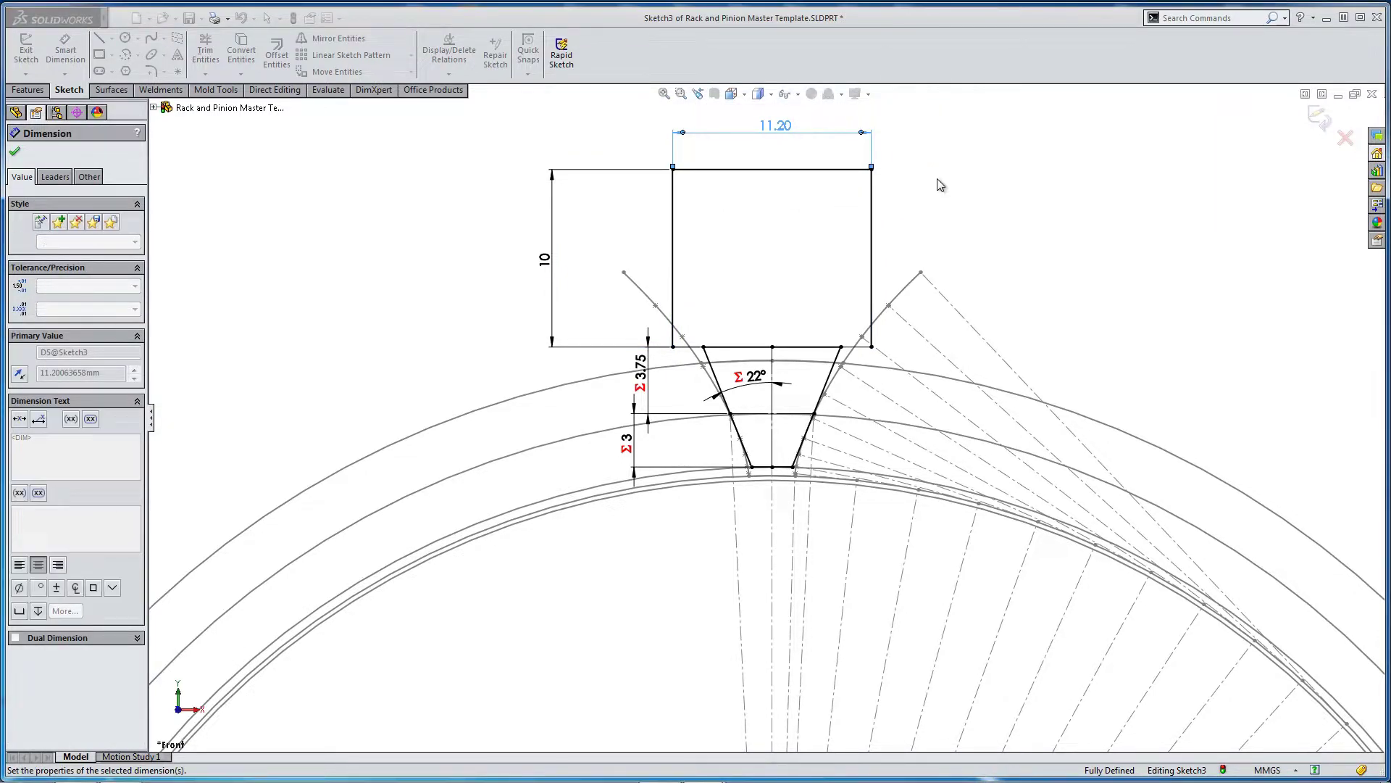
pyautogui.press('Escape')
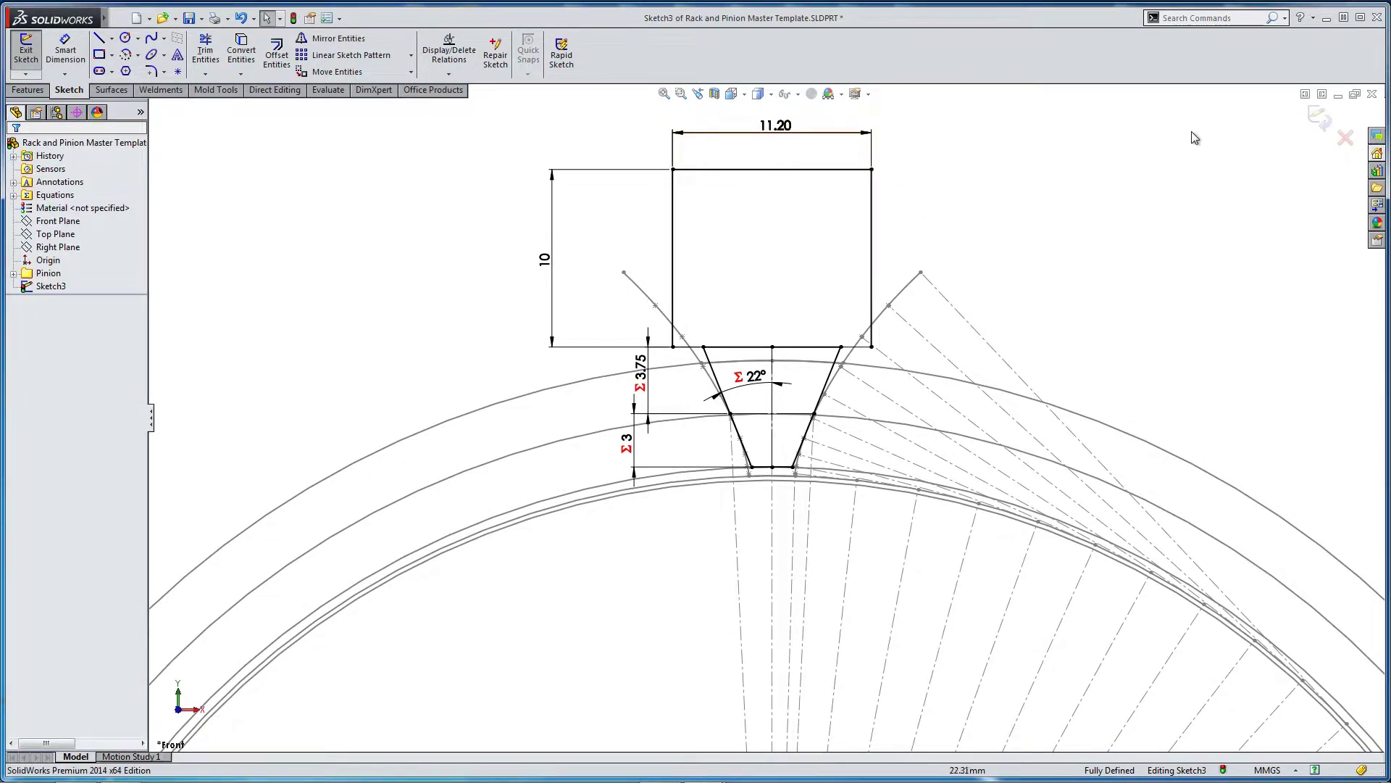
# Exit the sketch and set D5@Sketch3 to "Pitch Circle@Sketch1" * pi in Manage Equations.
pyautogui.click(1320, 118)
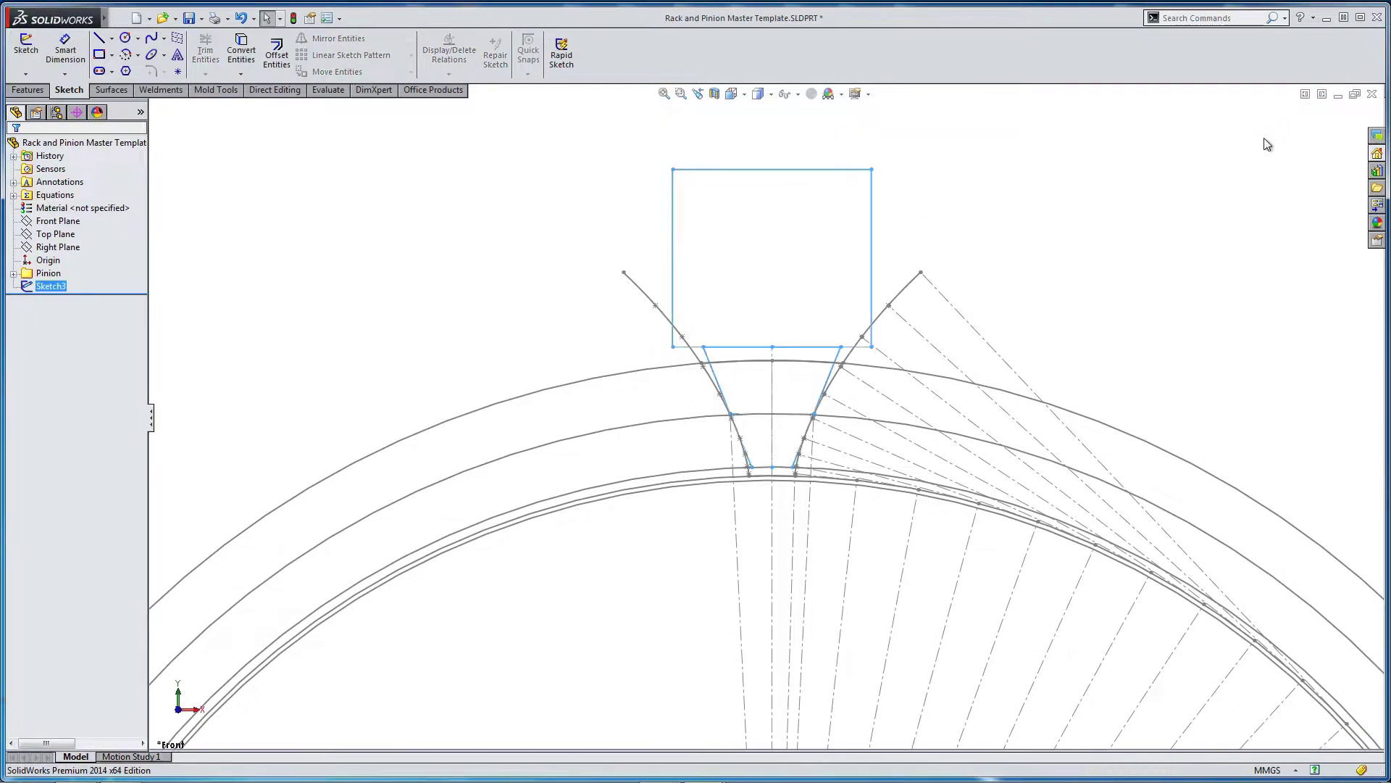
pyautogui.rightClick(37, 197)
pyautogui.click(83, 206)
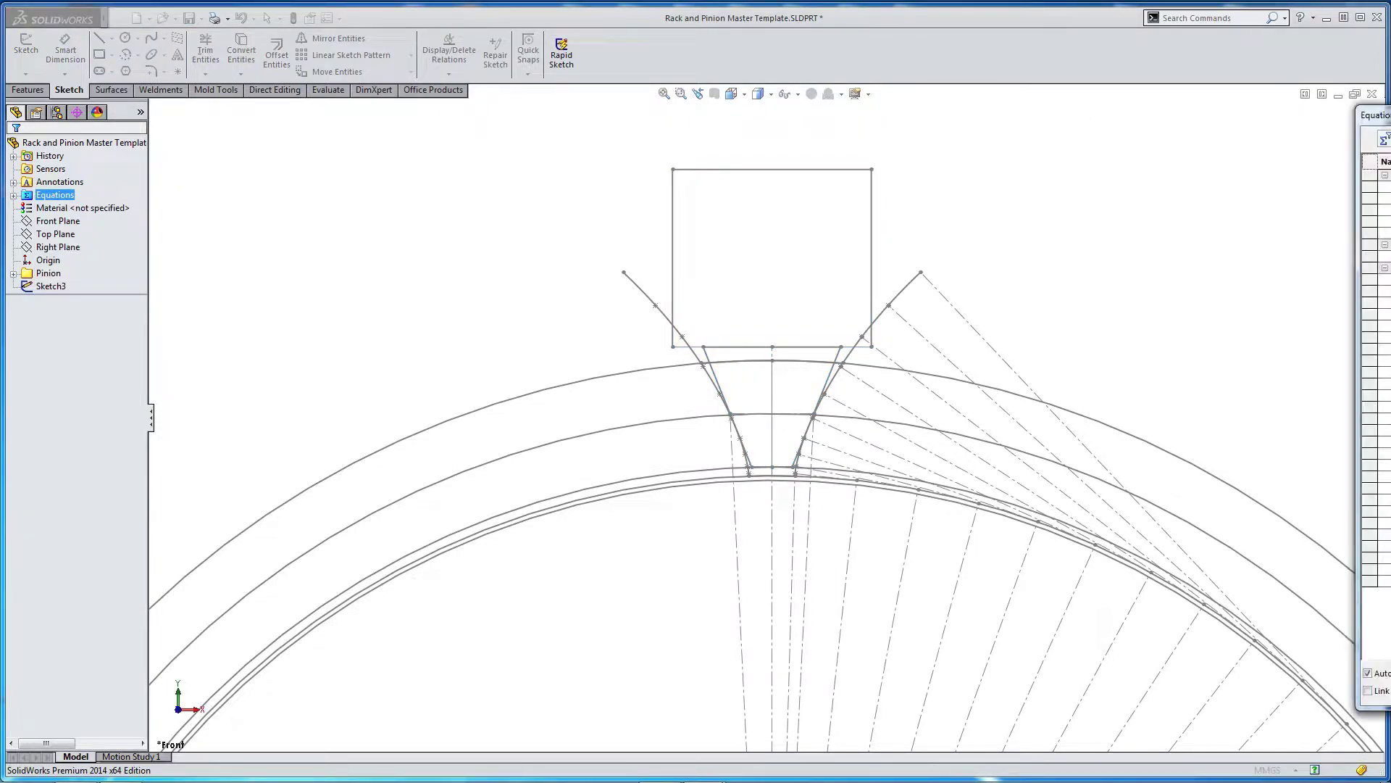
pyautogui.moveTo(1115, 124); pyautogui.dragTo(642, 94)
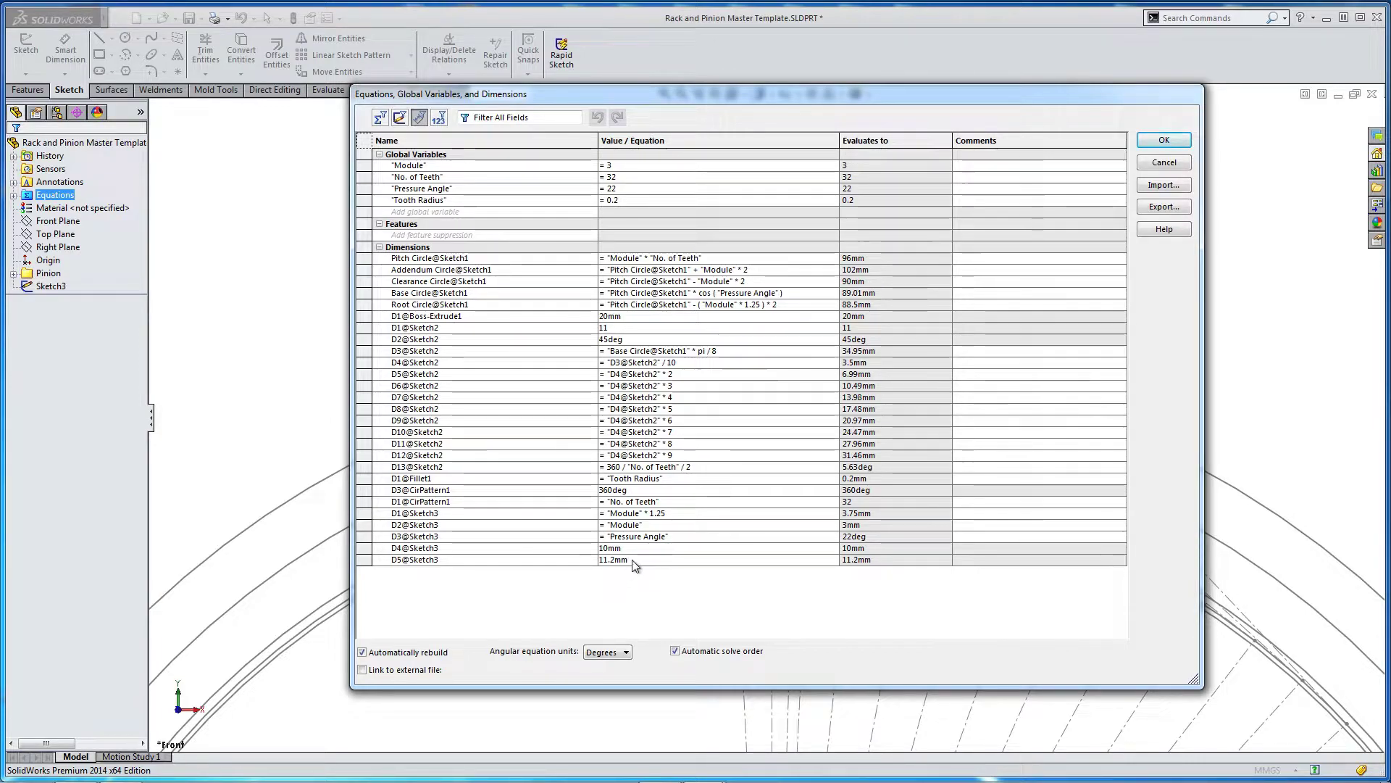
pyautogui.click(602, 560)
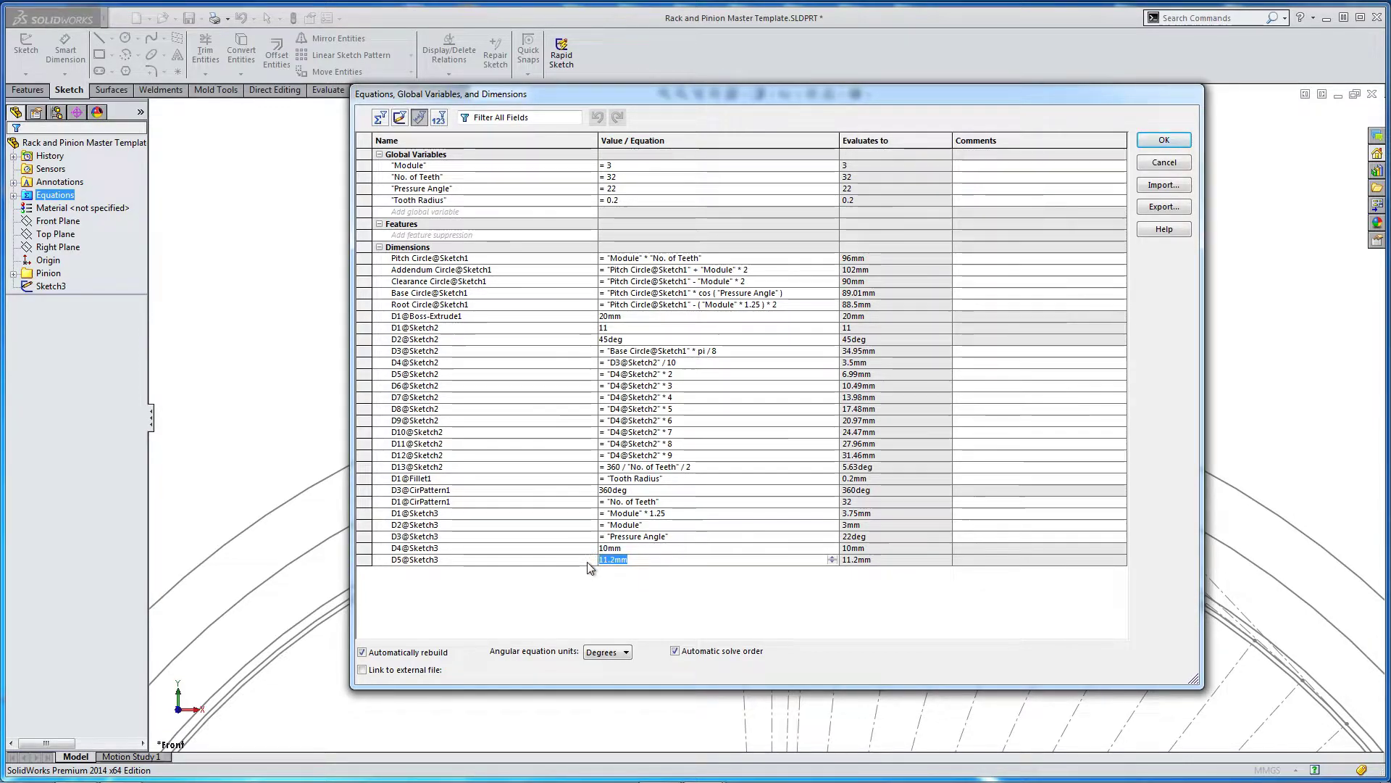
pyautogui.write('=')
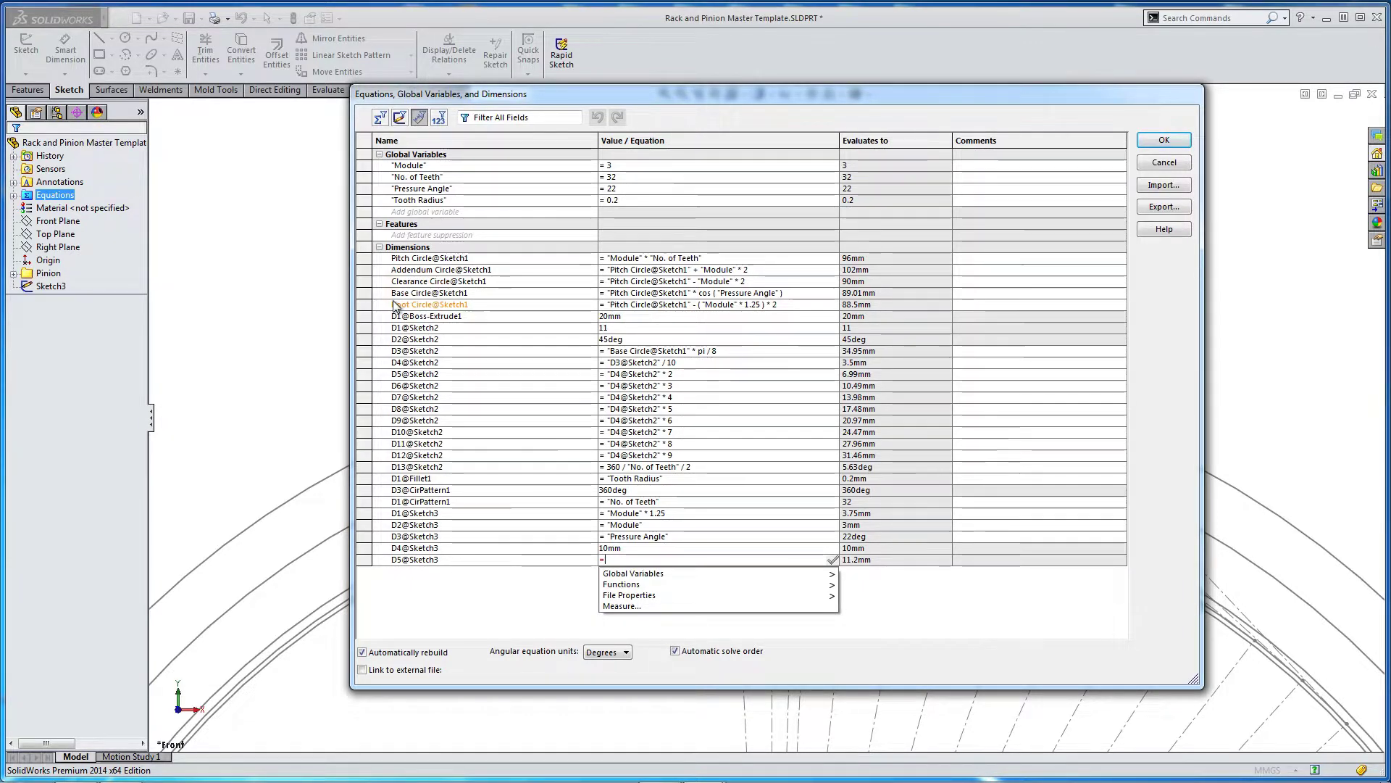
pyautogui.click(400, 259)
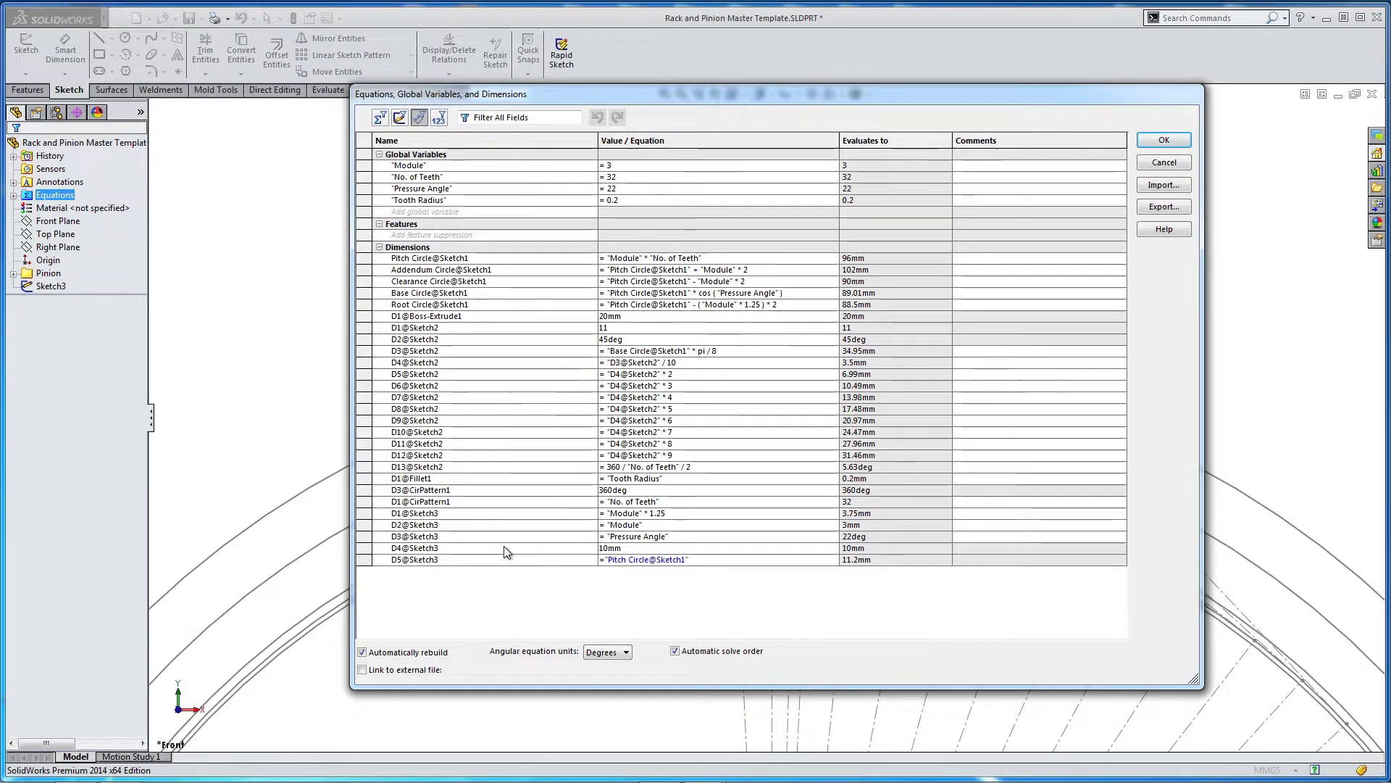
pyautogui.write('*')
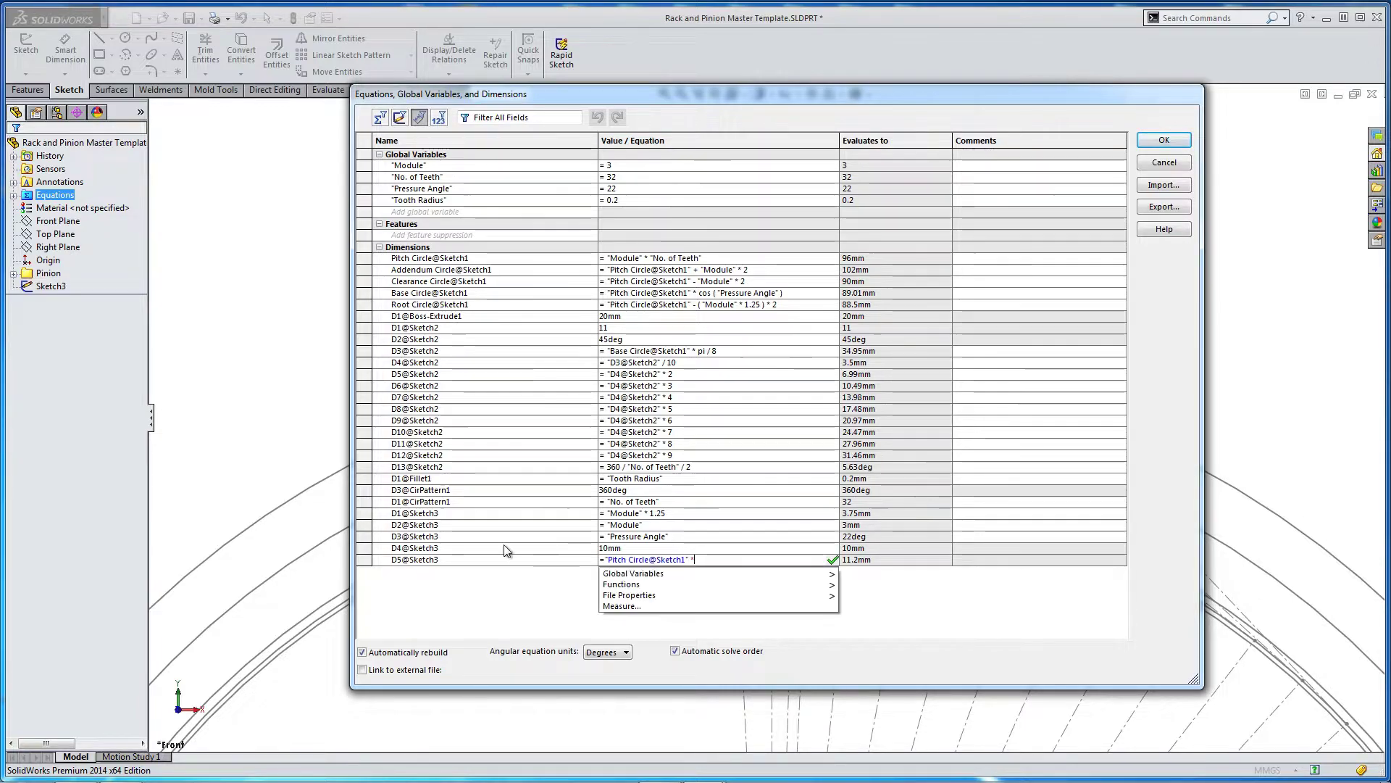
pyautogui.write(' pi')
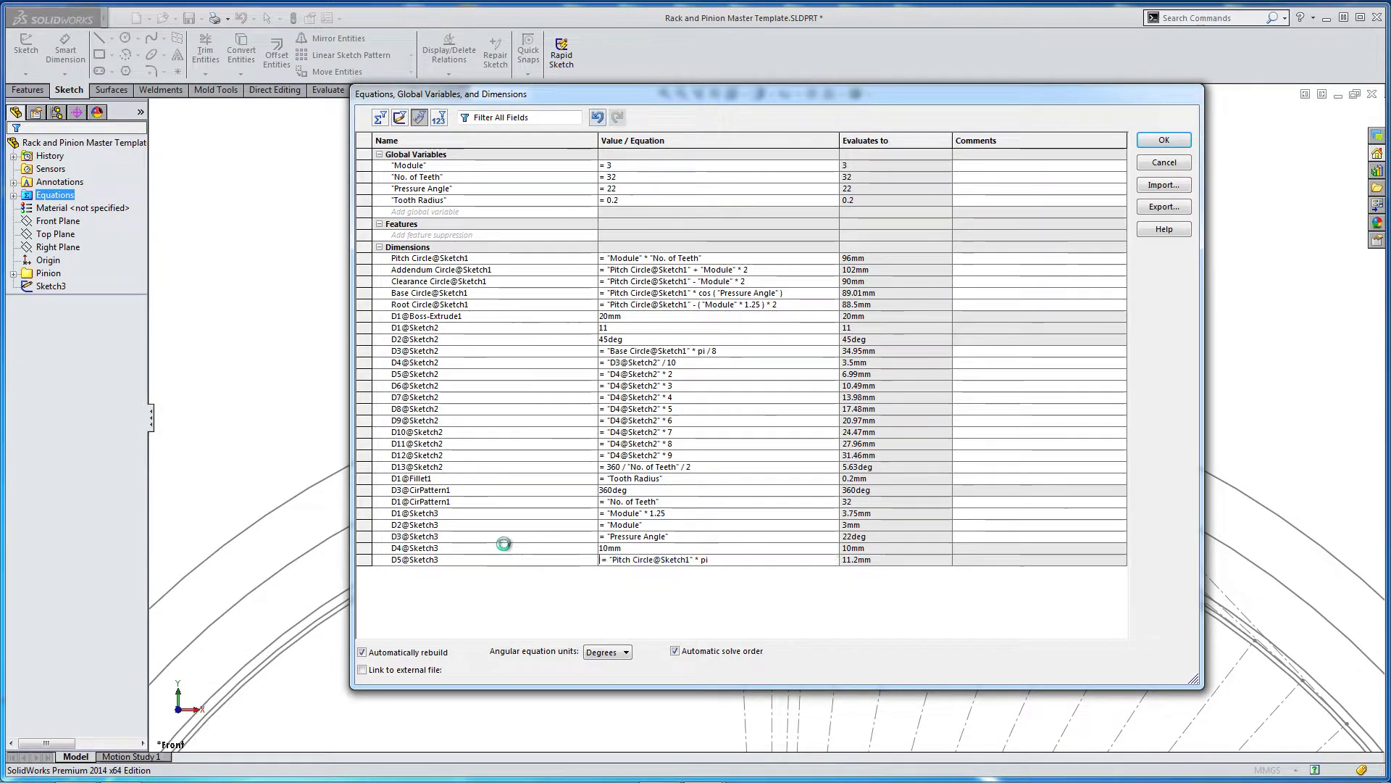
pyautogui.press('Return')
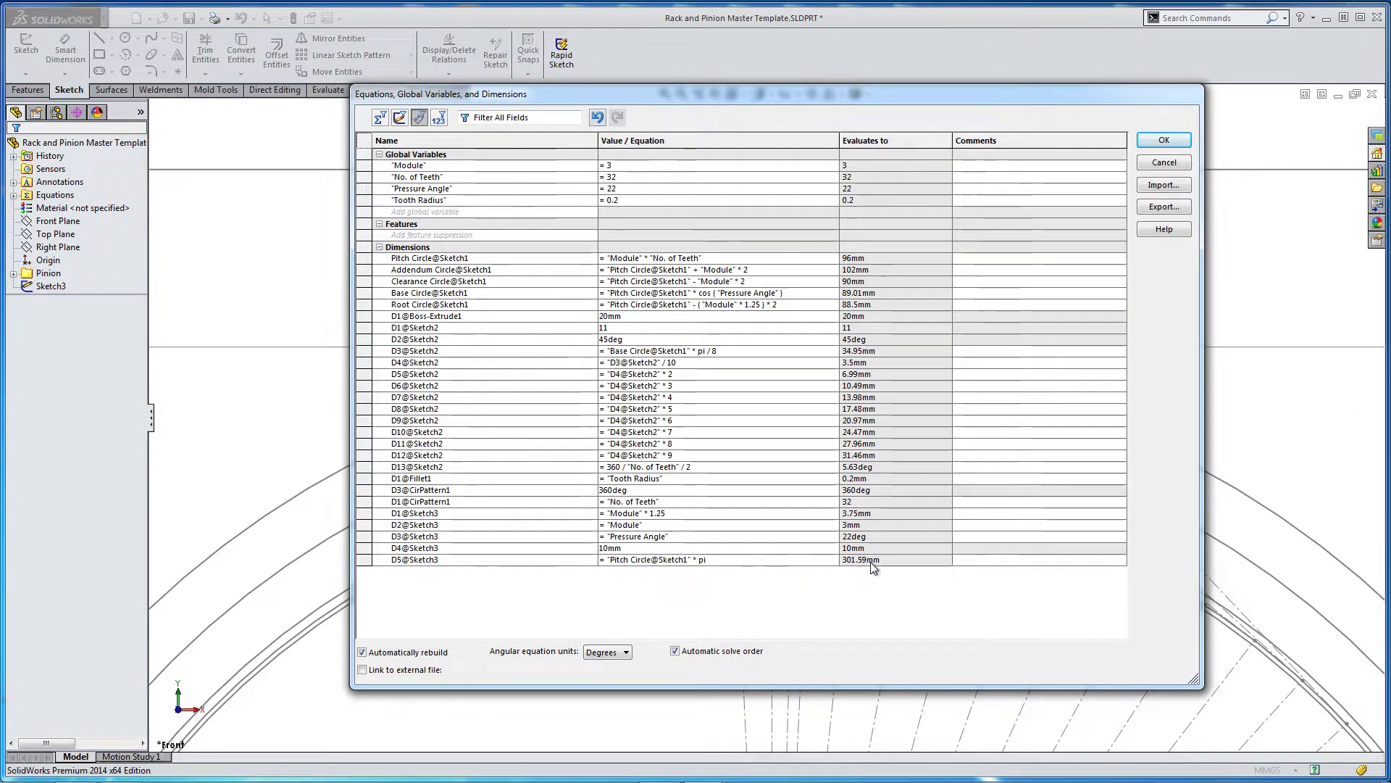
# Divide the D5@Sketch3 equation by "No. of Teeth" and apply the equations.
pyautogui.click(731, 562)
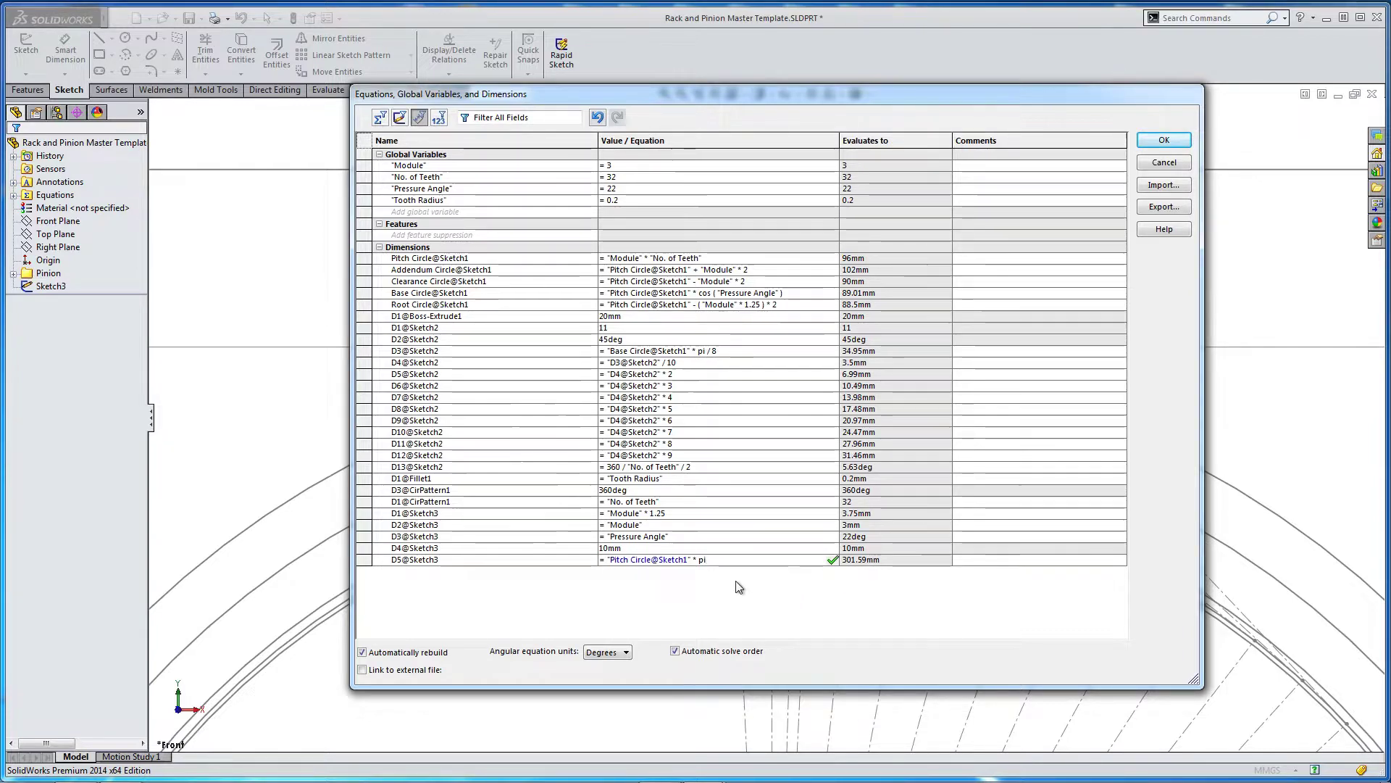
pyautogui.write('/')
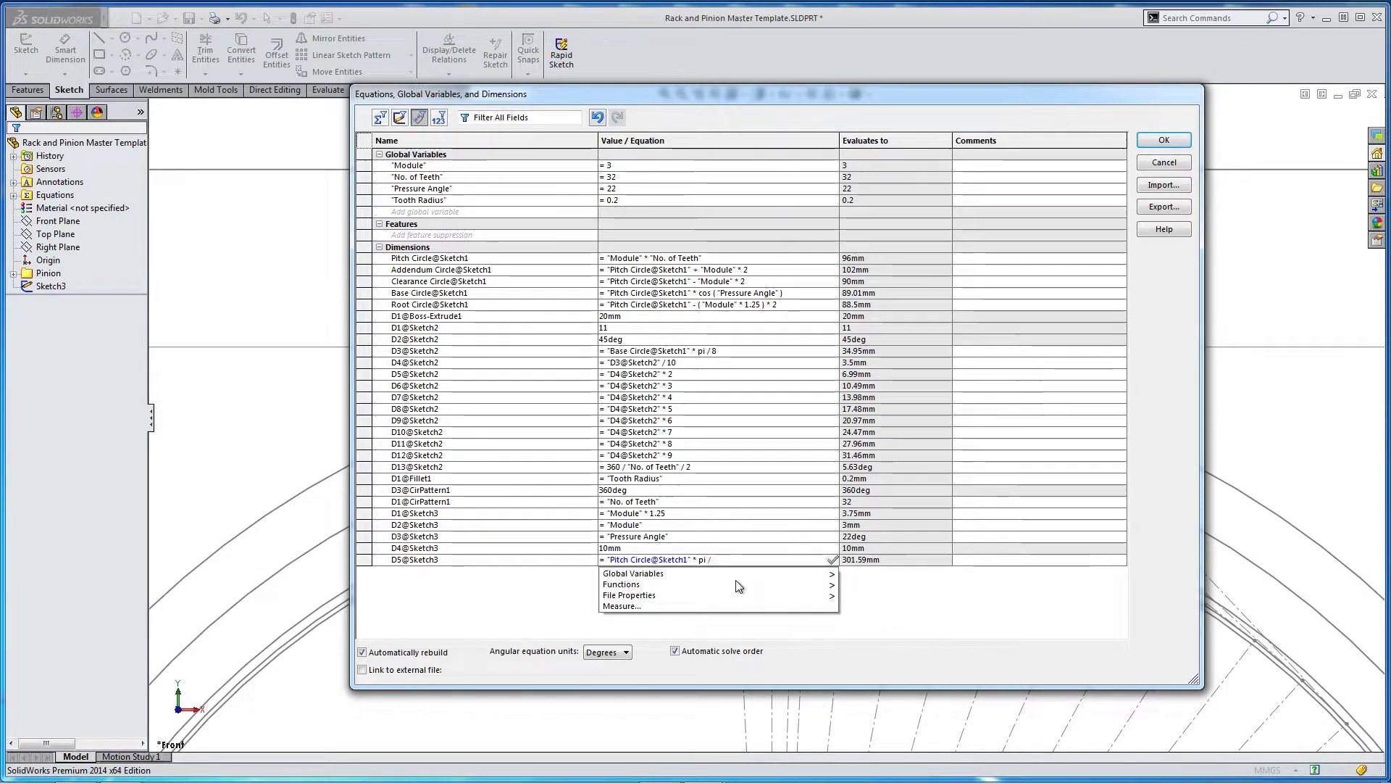
pyautogui.press('Down')
pyautogui.press('Right')
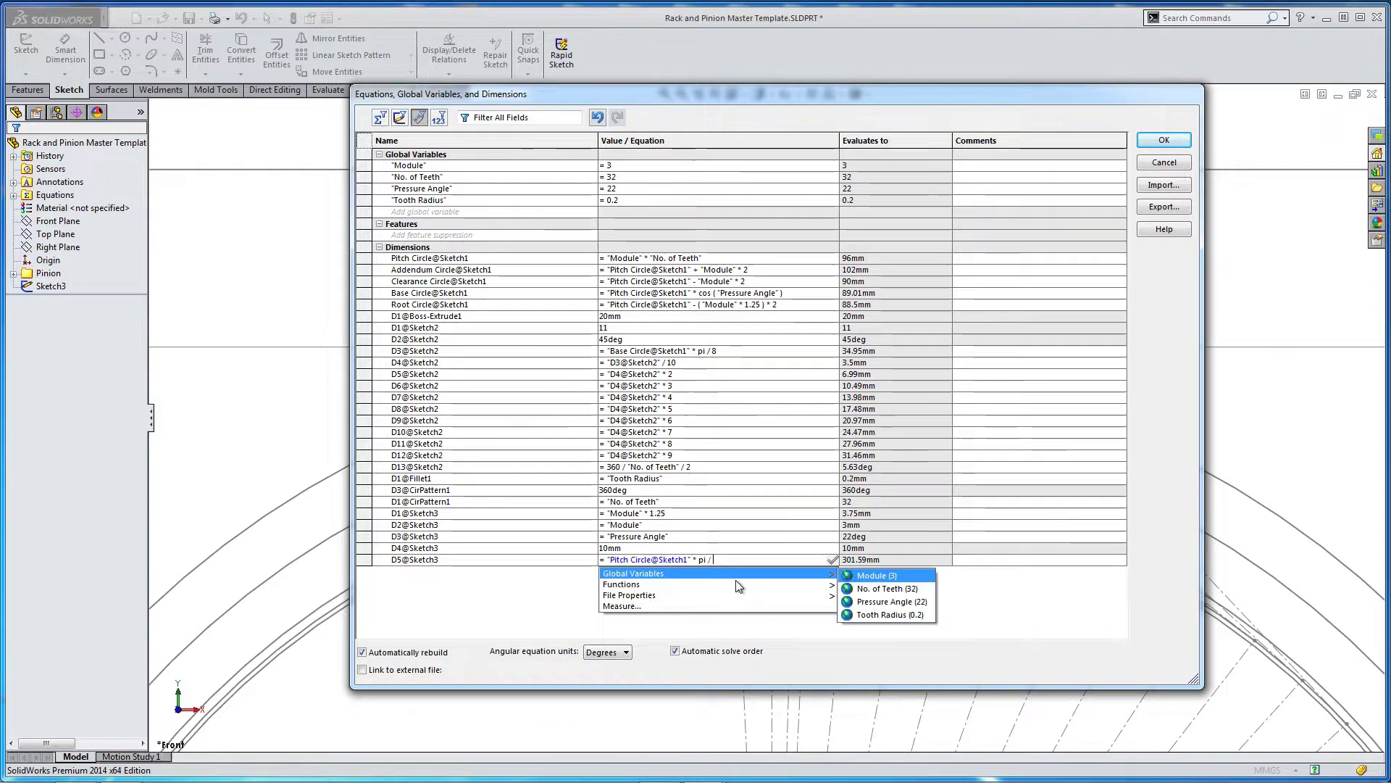
pyautogui.press('Down')
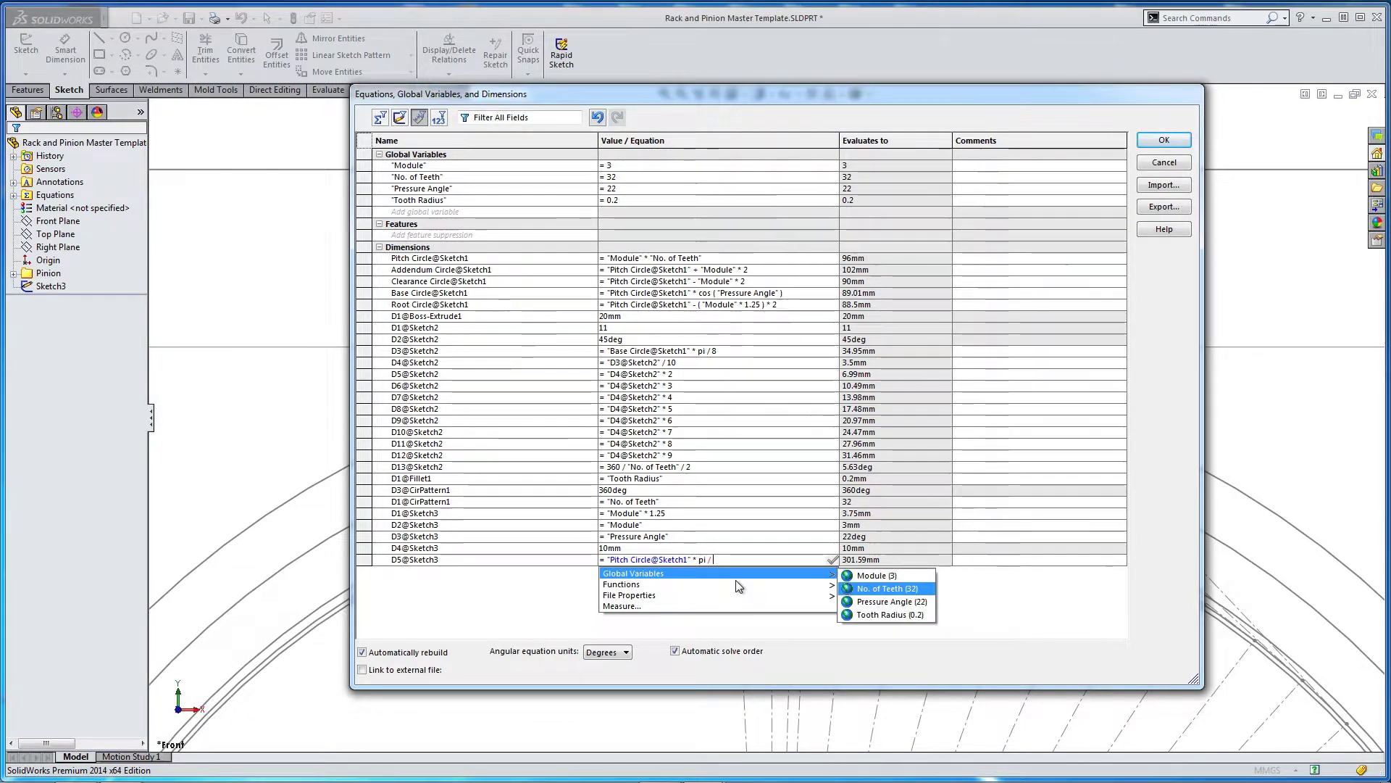
pyautogui.press('Return')
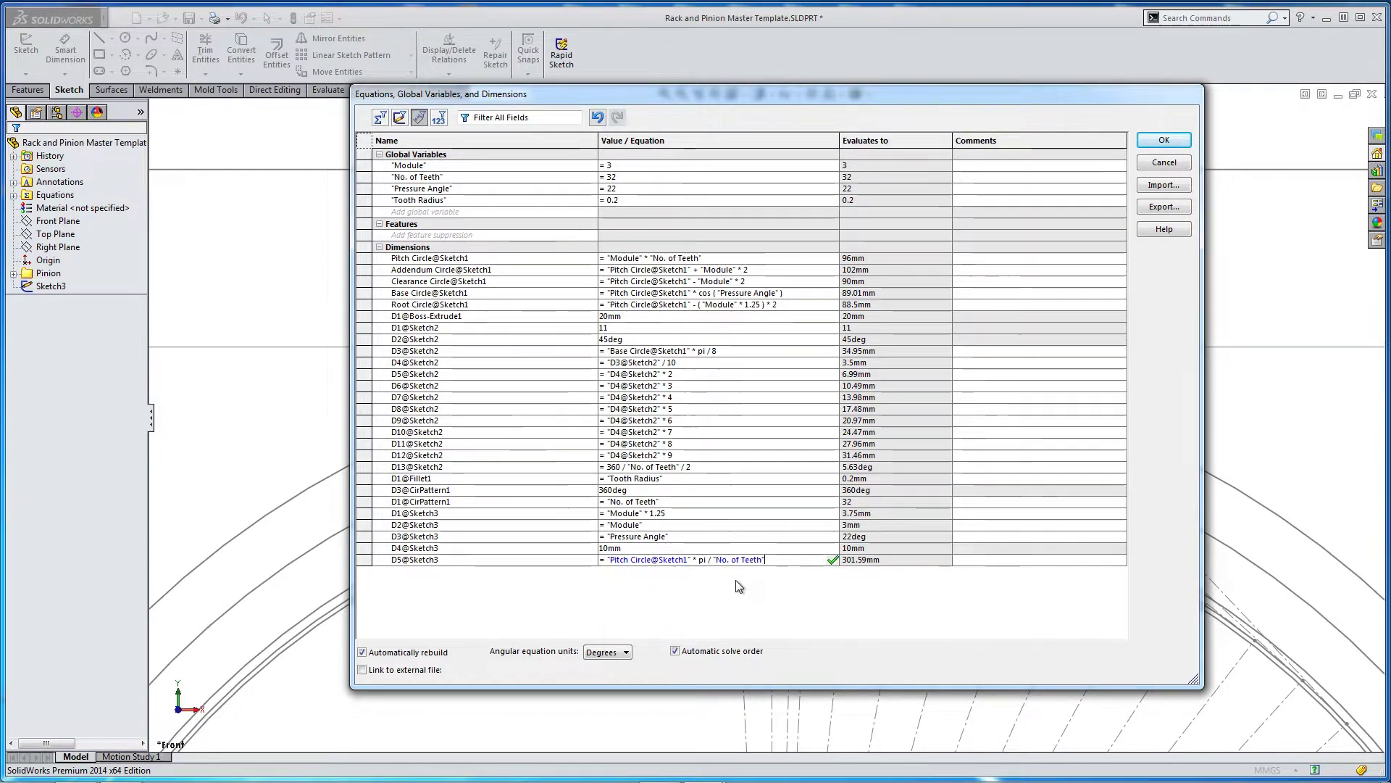
pyautogui.press('Tab')
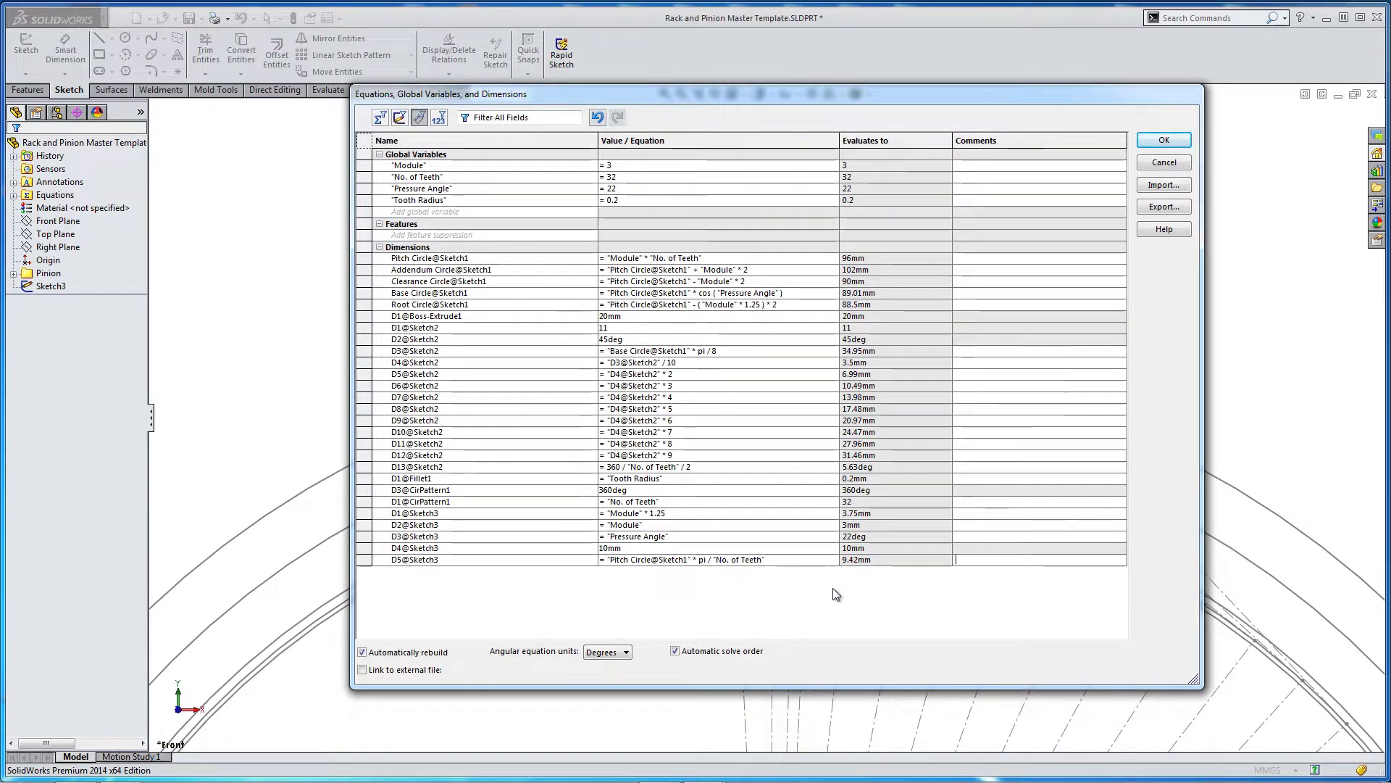
pyautogui.click(1172, 142)
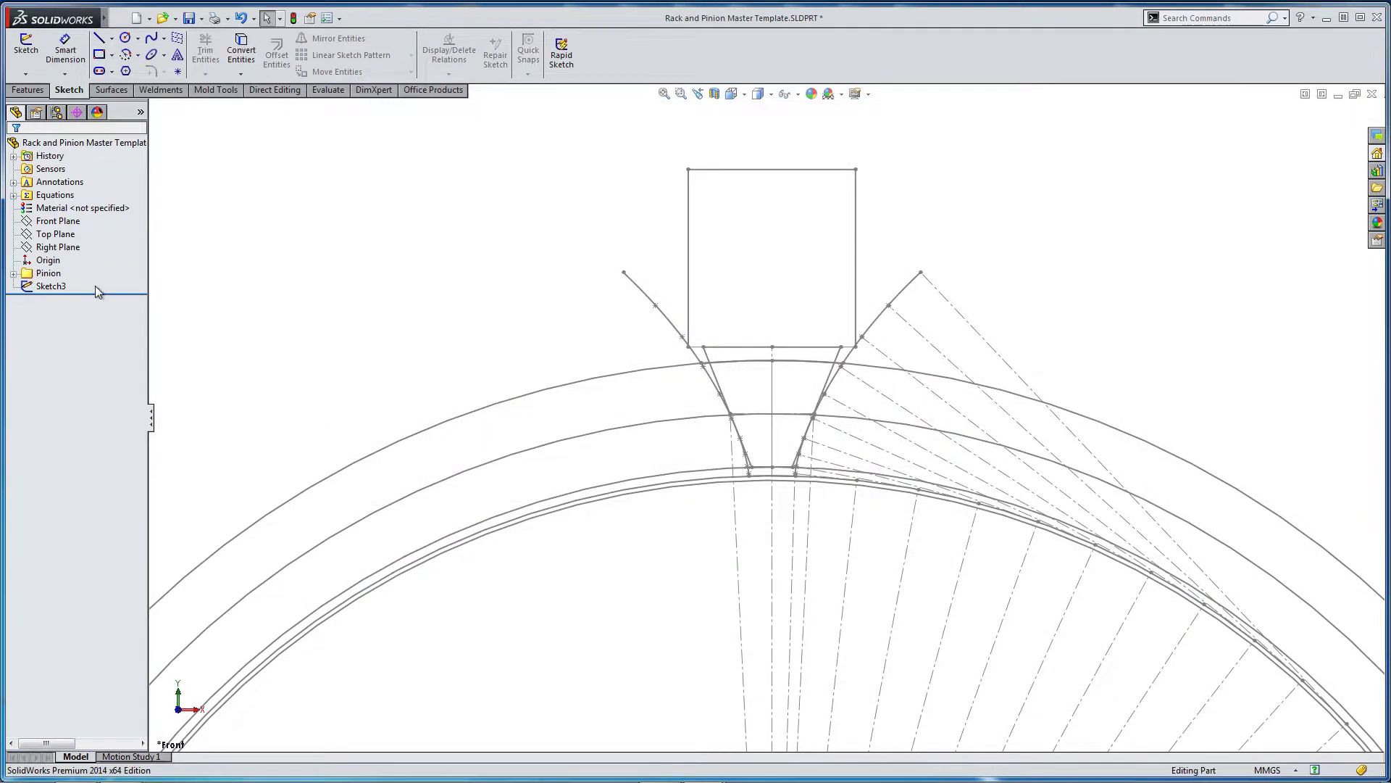
# Edit Sketch3 and zoom in to confirm the box is 9.42 wide and fully defined.
pyautogui.click(56, 286)
pyautogui.click(66, 245)
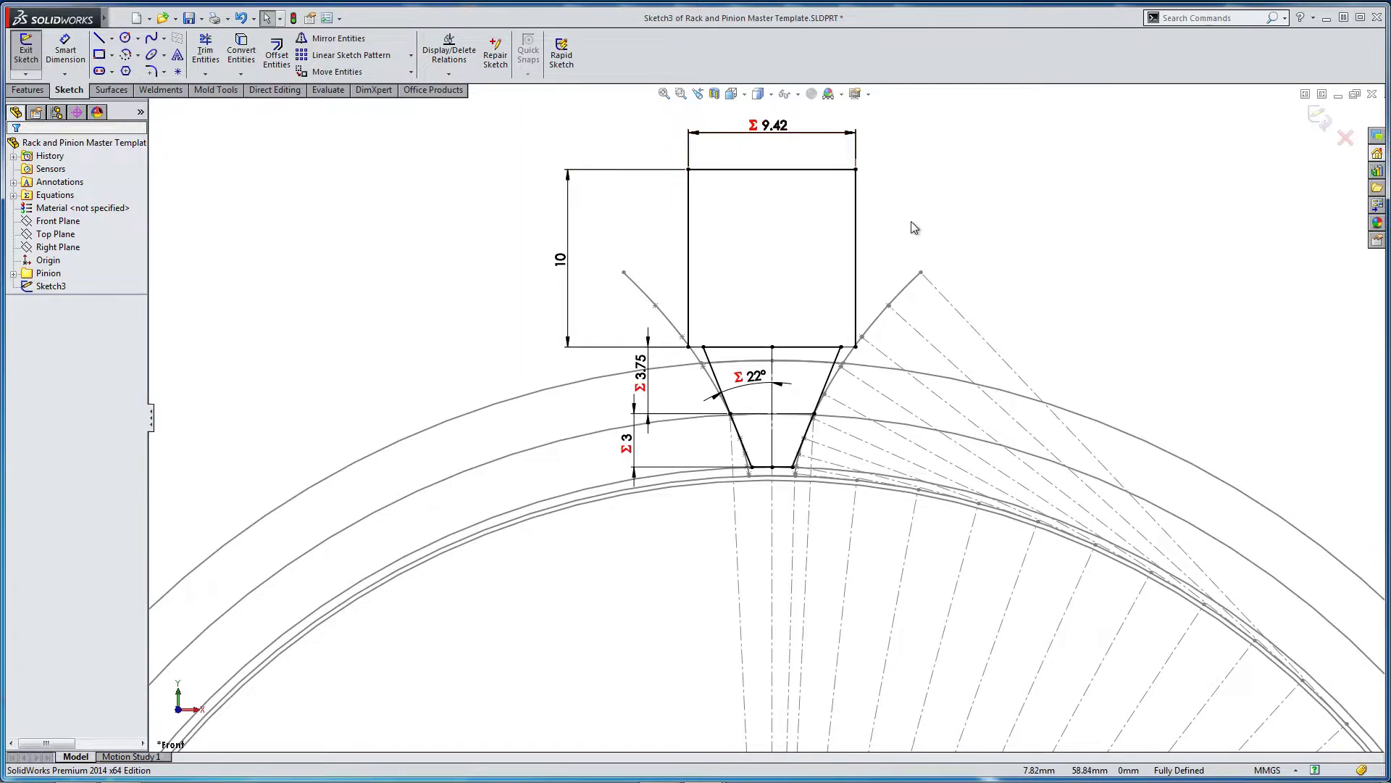
pyautogui.press('z')
pyautogui.scroll(-1, 910, 220)
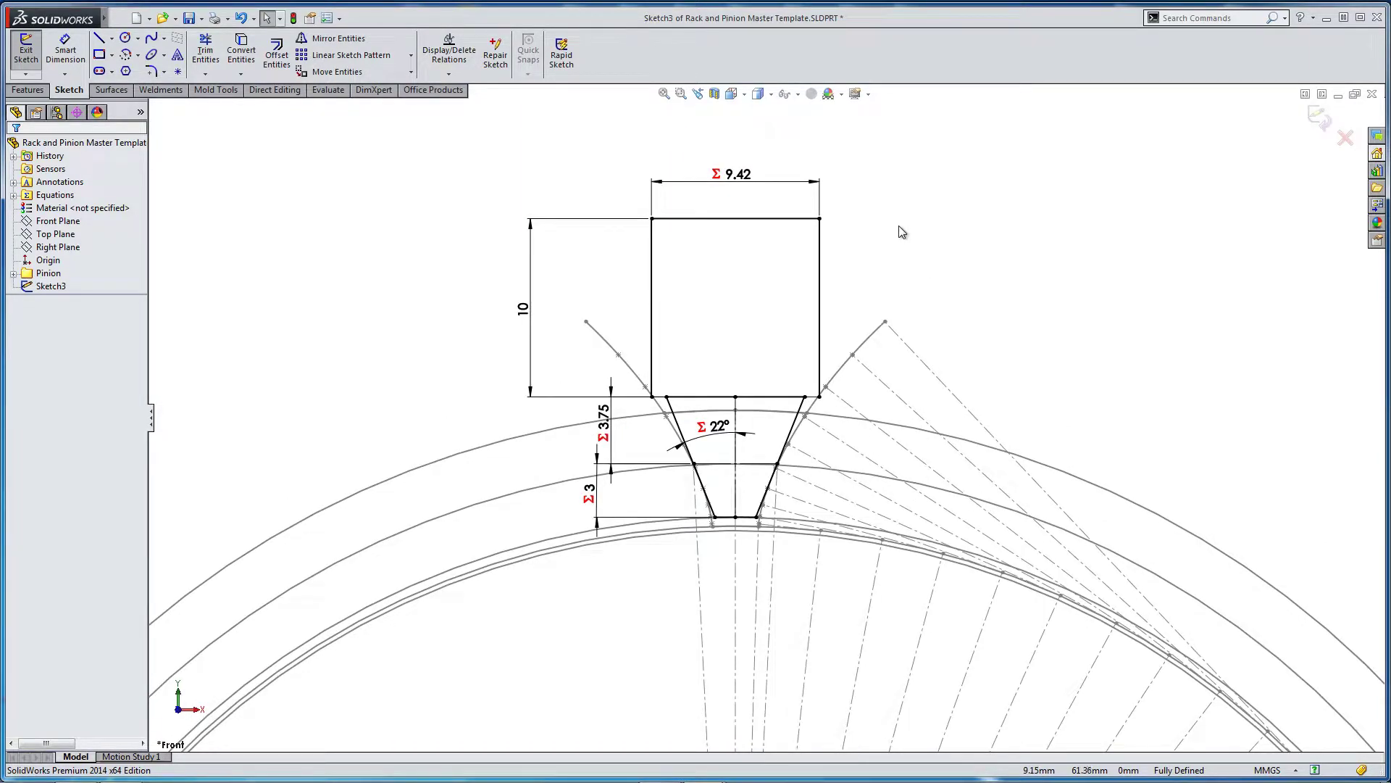
pyautogui.click(693, 397)
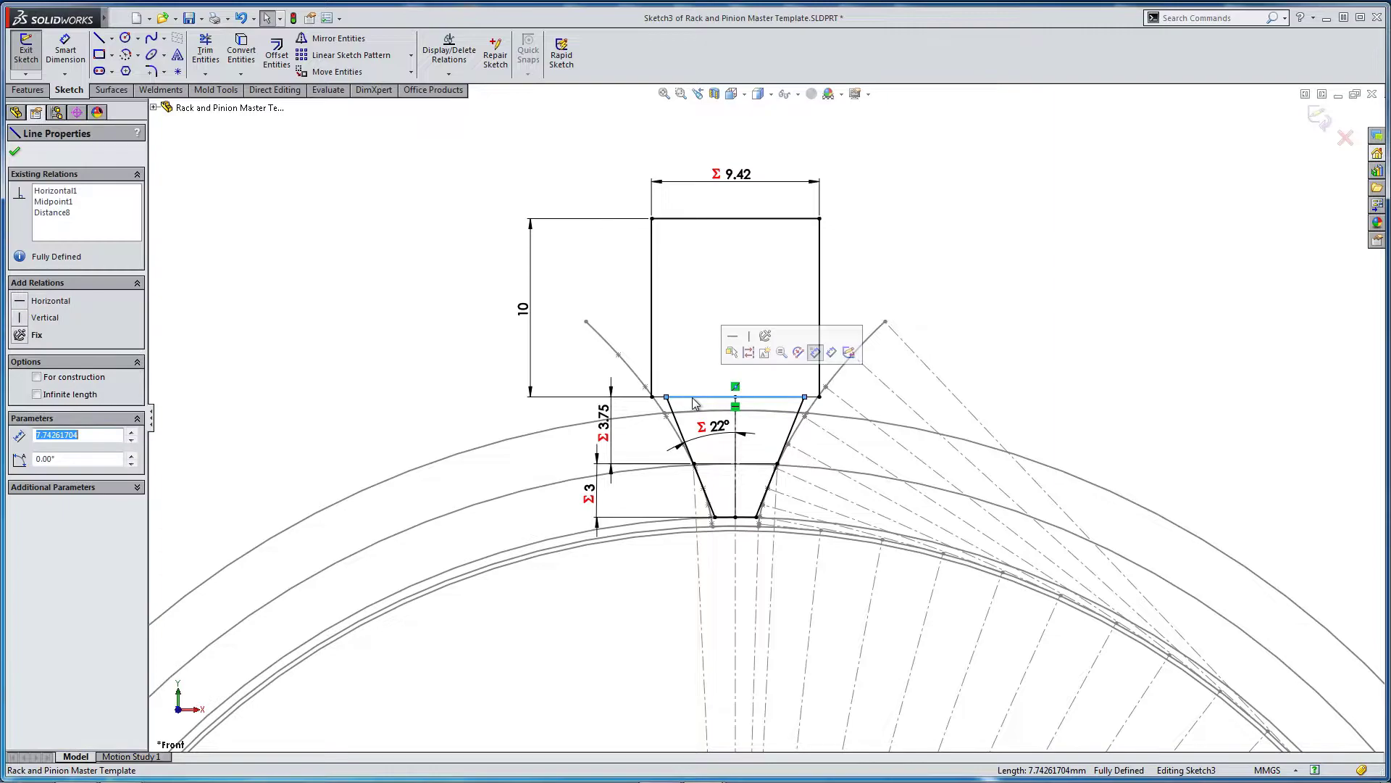
pyautogui.click(264, 389)
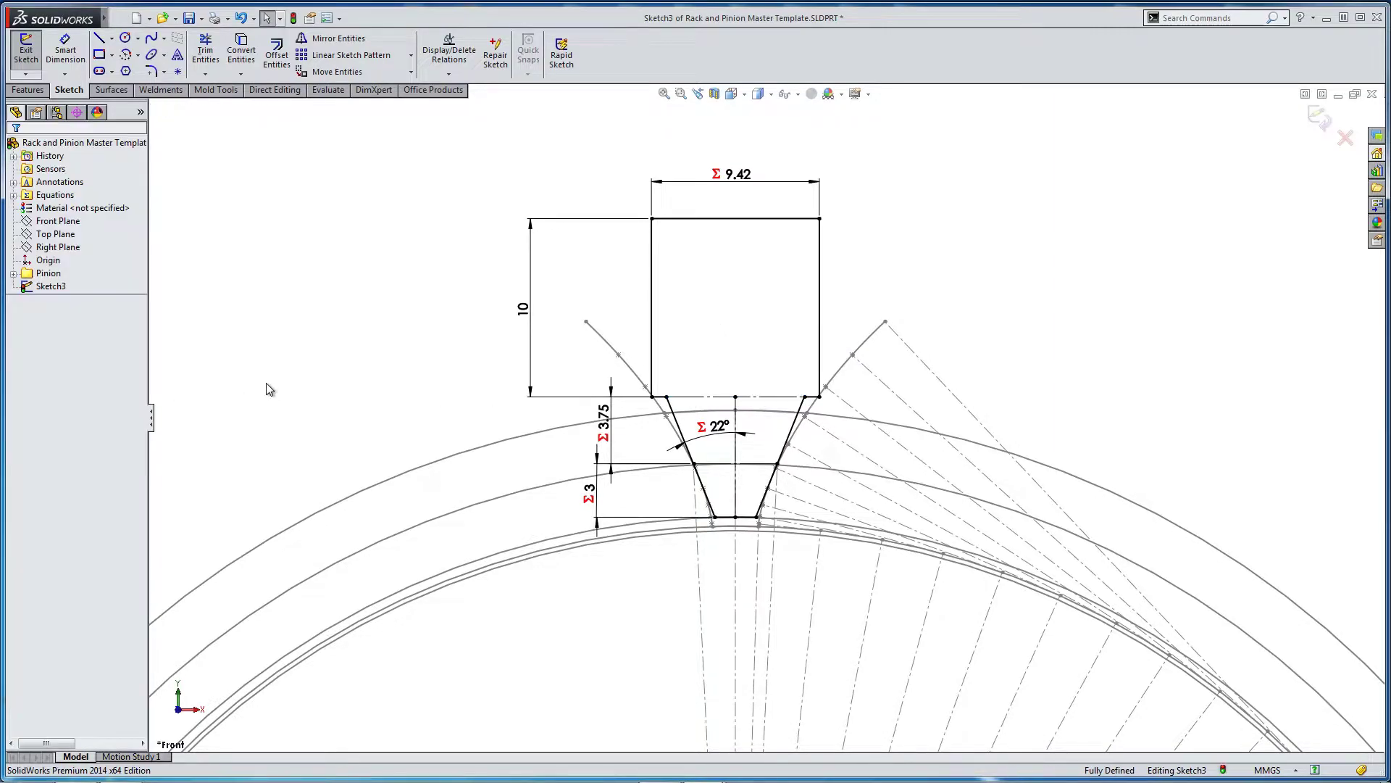
pyautogui.moveTo(370, 394)
pyautogui.mouseDown(button='middle')
pyautogui.moveTo(295, 457)
pyautogui.moveTo(295, 481)
pyautogui.moveTo(367, 486)
pyautogui.moveTo(329, 477)
pyautogui.mouseUp(button='middle')
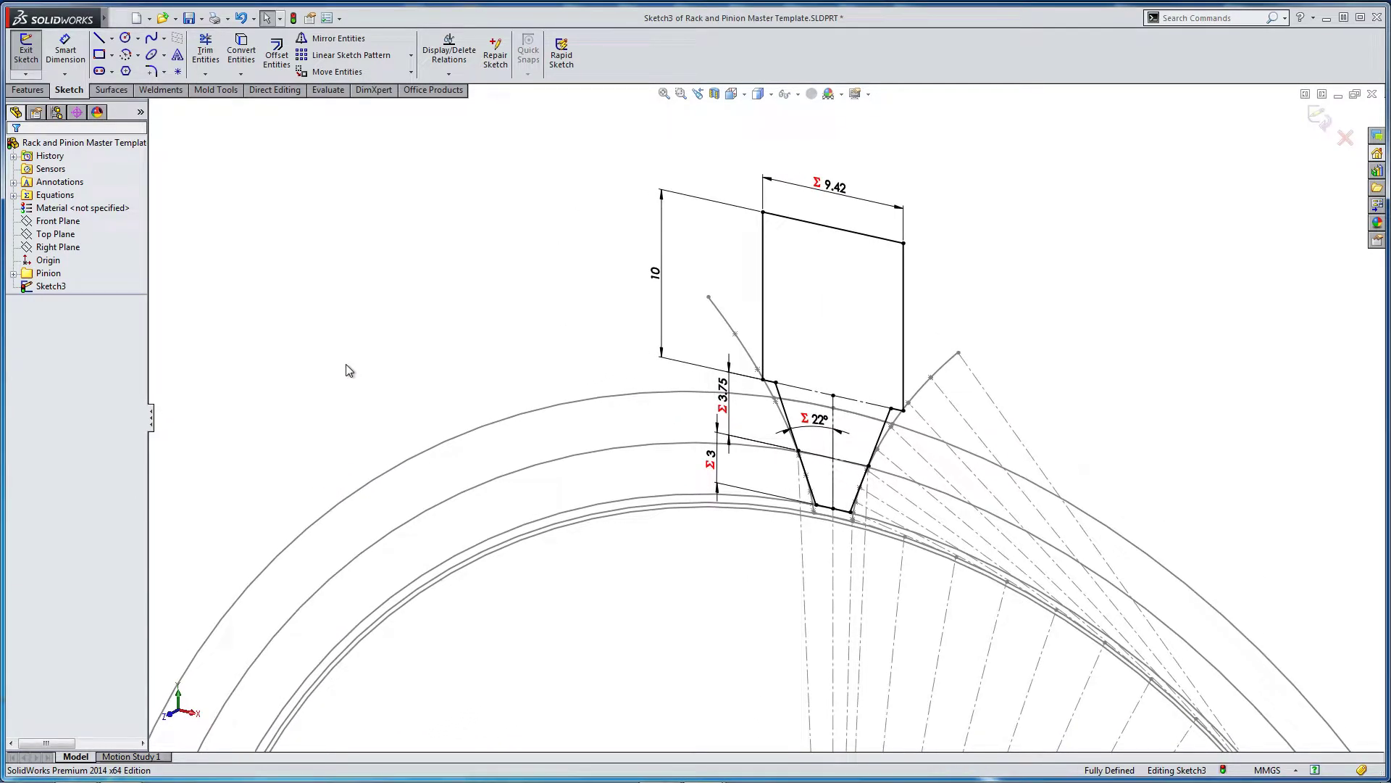
# Show the pinion's Boss-Extrude1 gear body again and orbit back to a near-front view.
pyautogui.click(14, 273)
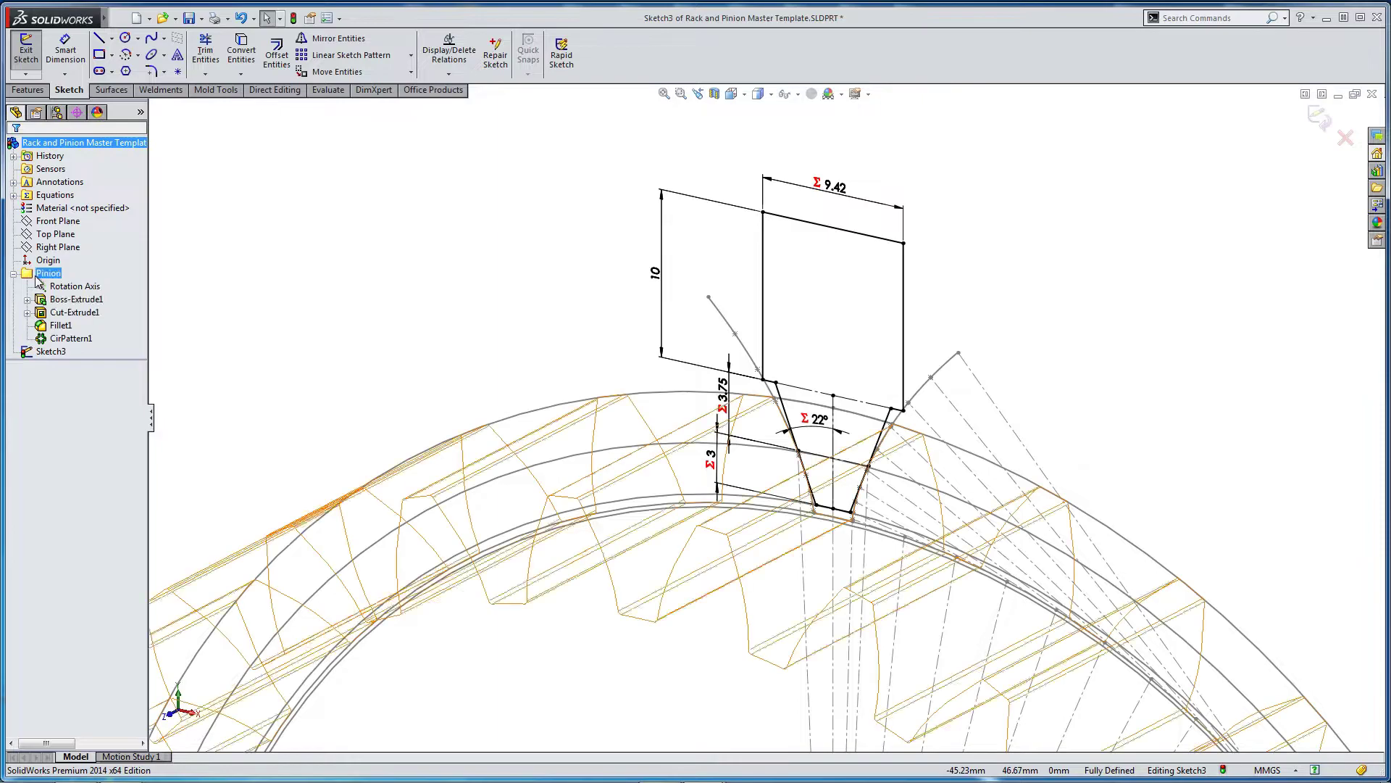
pyautogui.rightClick(56, 306)
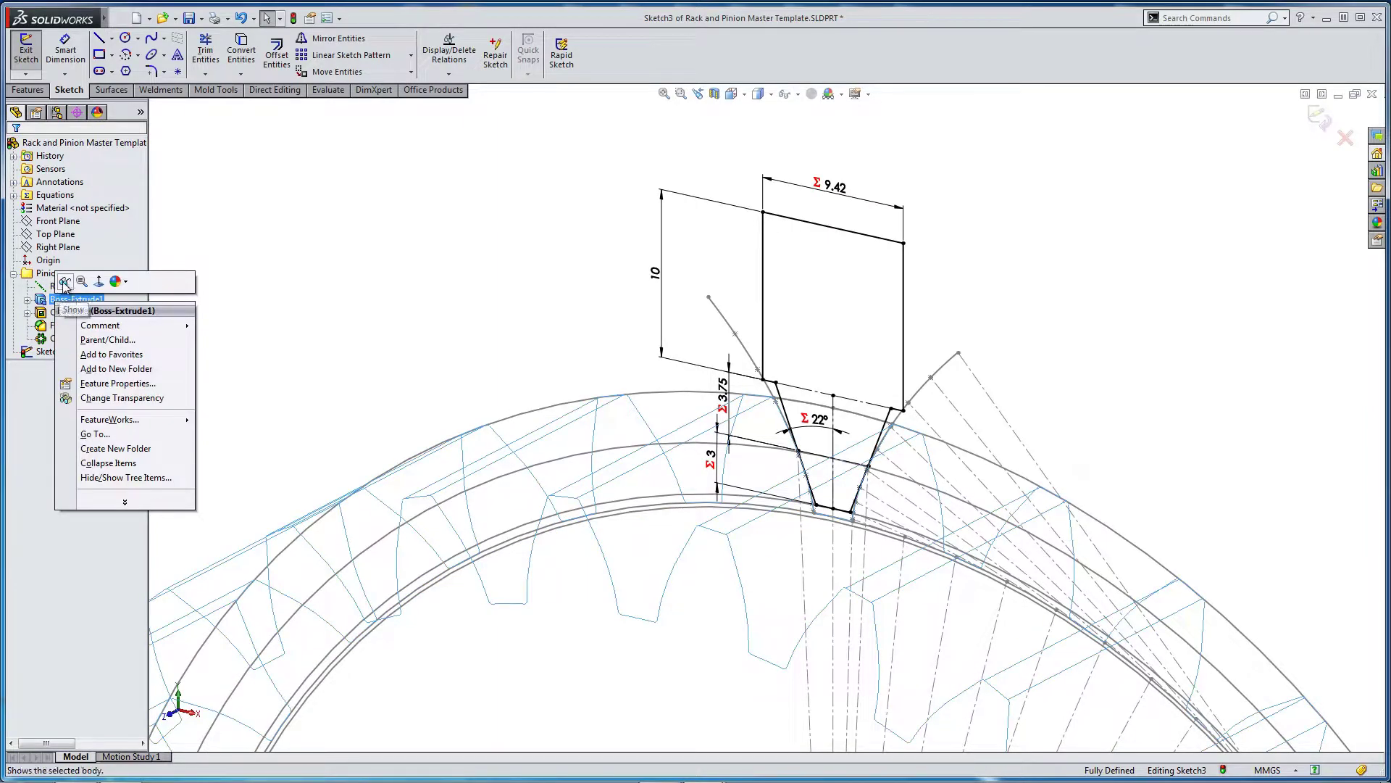
pyautogui.click(65, 288)
pyautogui.moveTo(323, 276); pyautogui.dragTo(498, 537, button='middle')
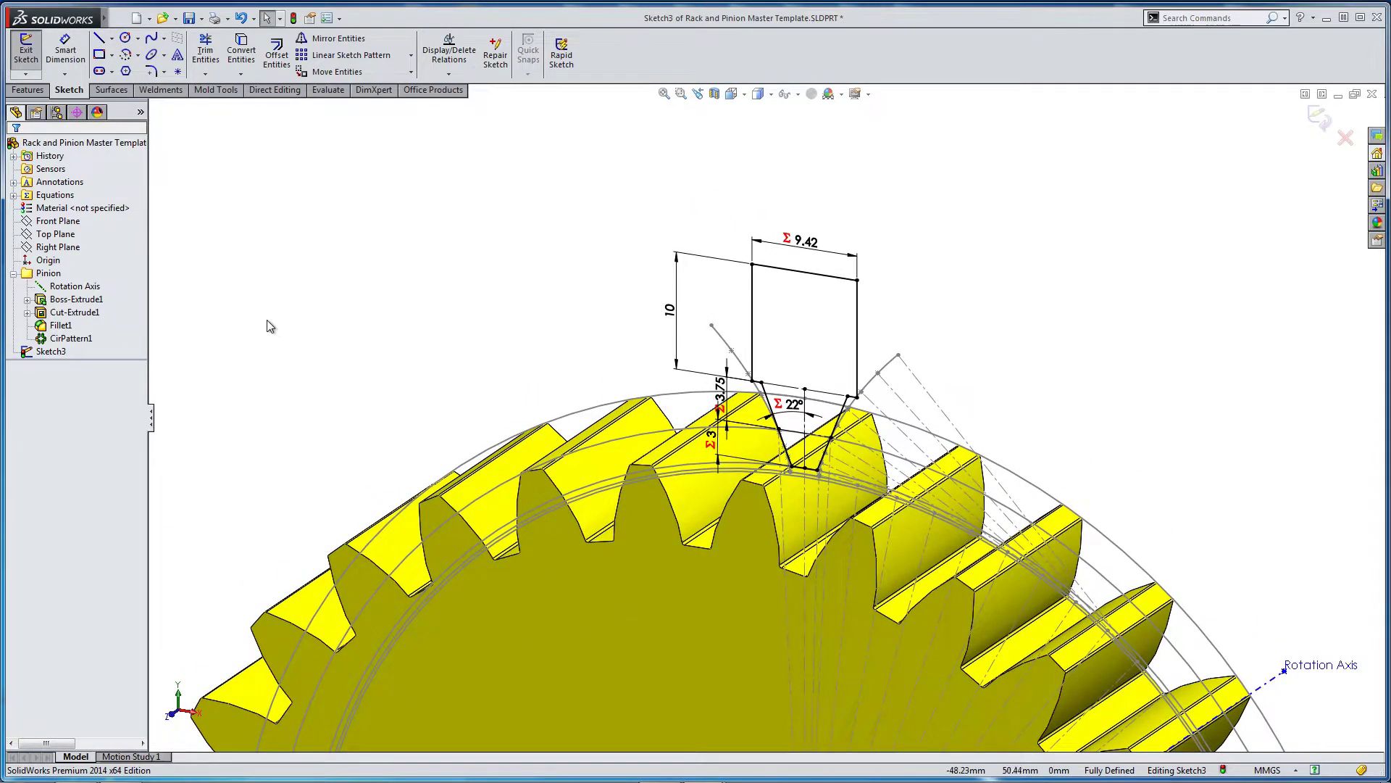
# Extrude Sketch3 Up To Surface at the gear's front face with Merge result unchecked.
pyautogui.click(28, 90)
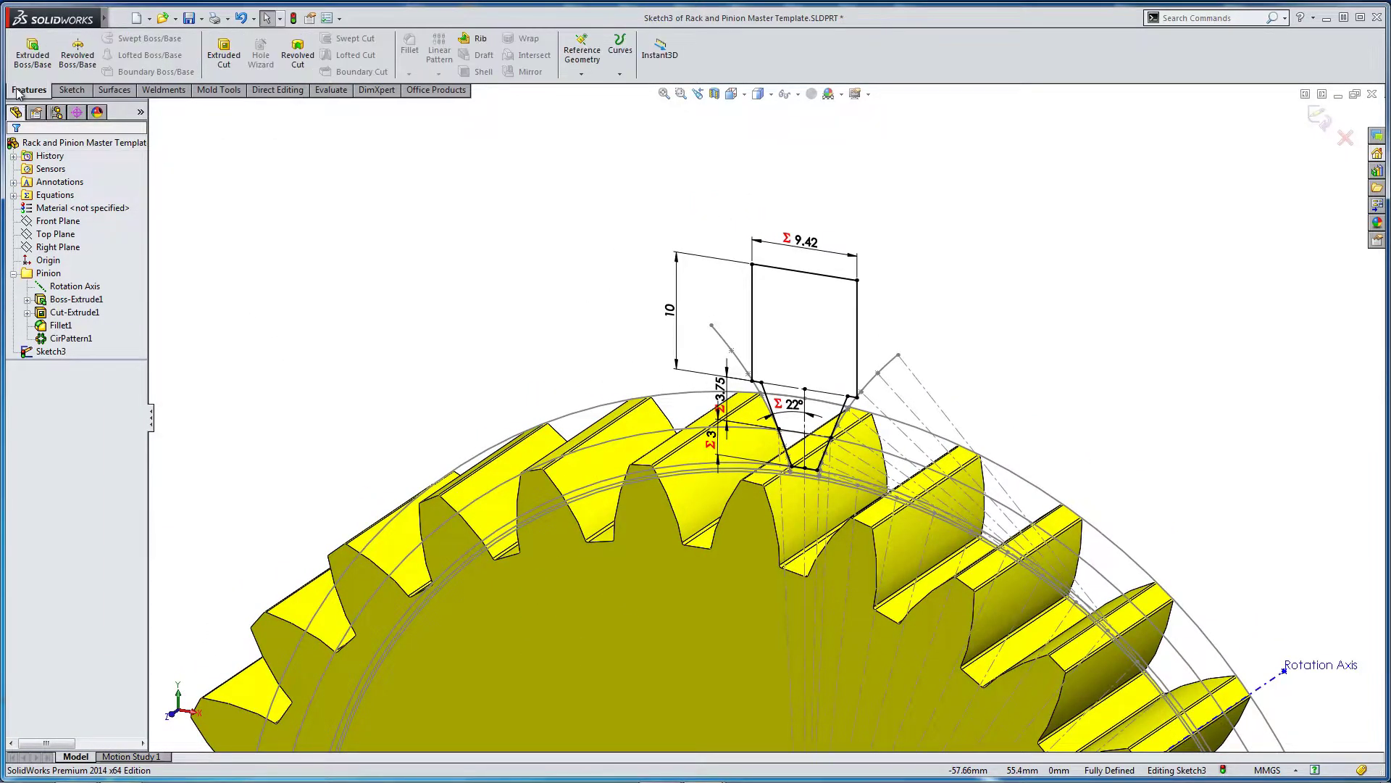
pyautogui.click(29, 53)
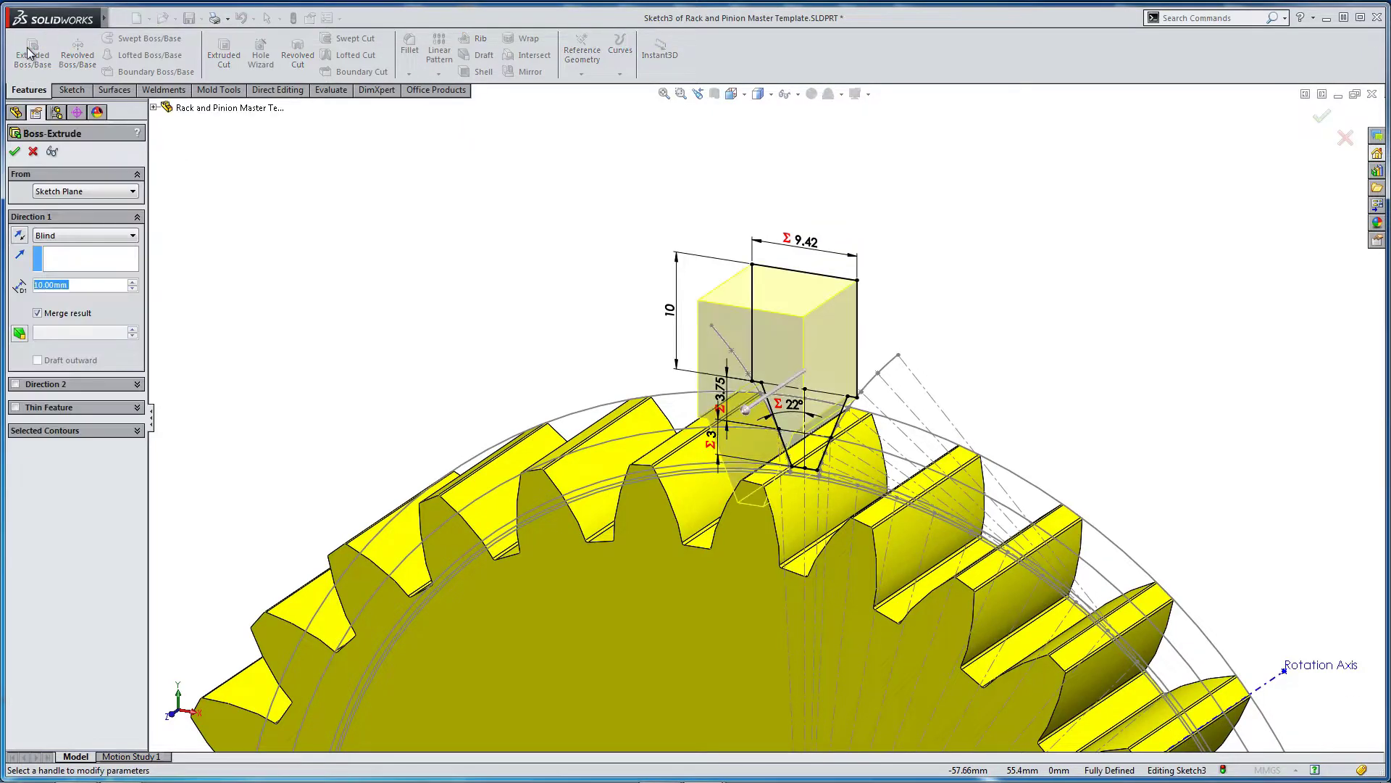
pyautogui.click(70, 232)
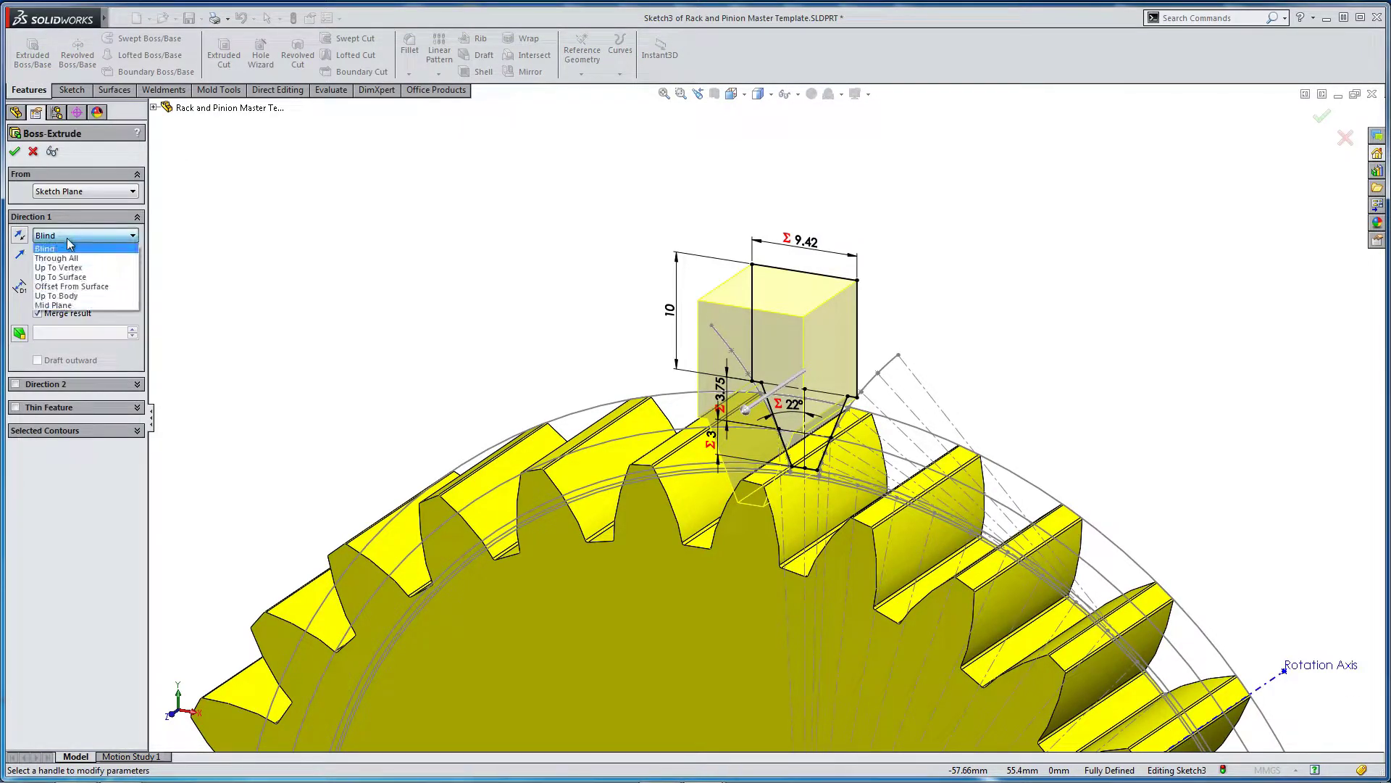
pyautogui.click(70, 282)
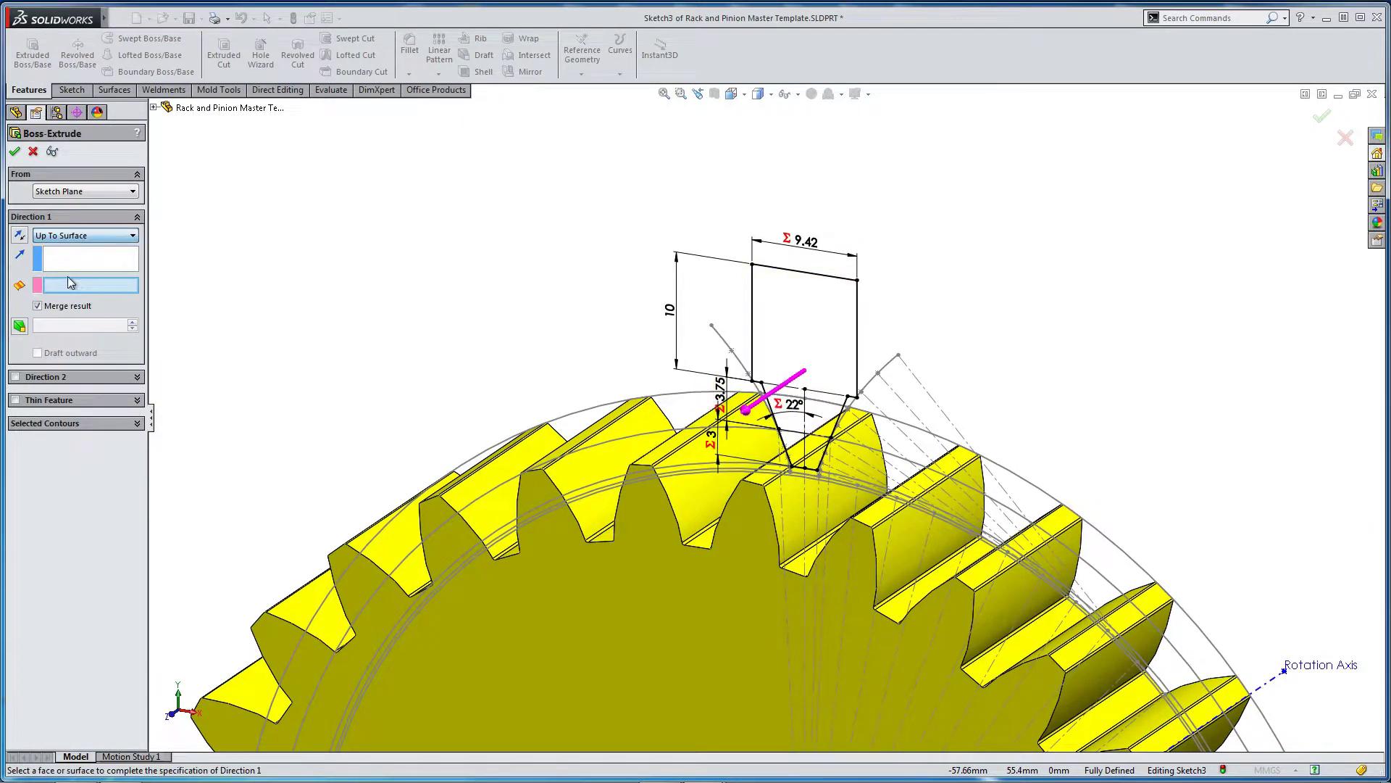
pyautogui.click(37, 307)
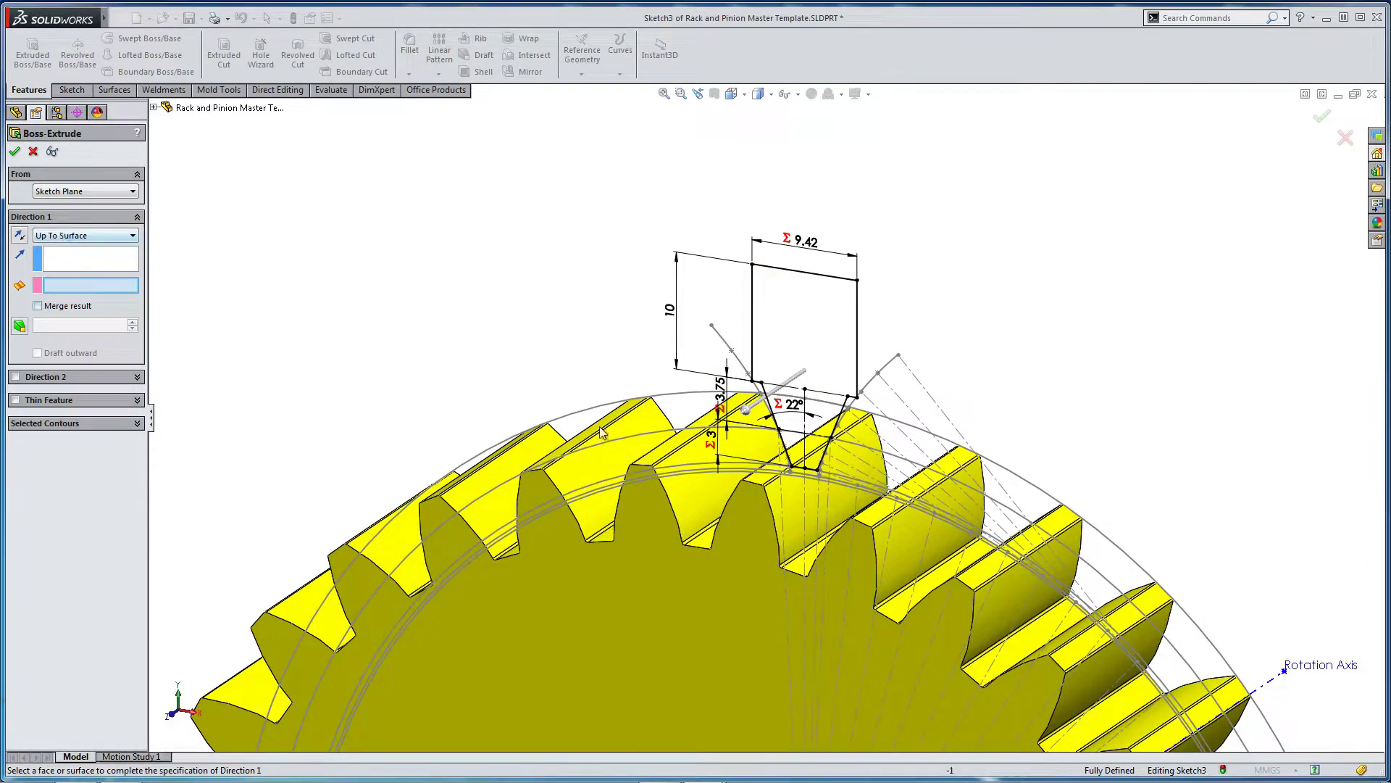
pyautogui.click(660, 555)
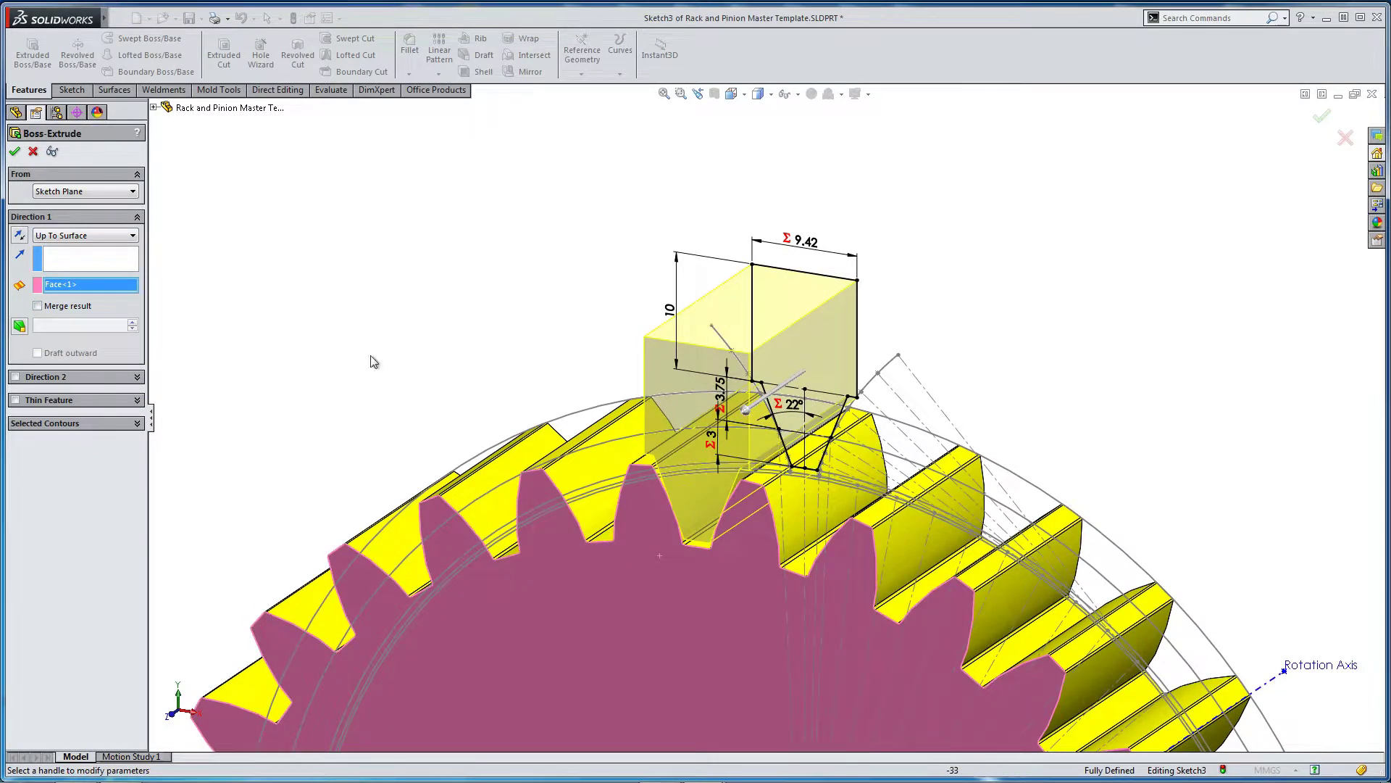
pyautogui.click(13, 154)
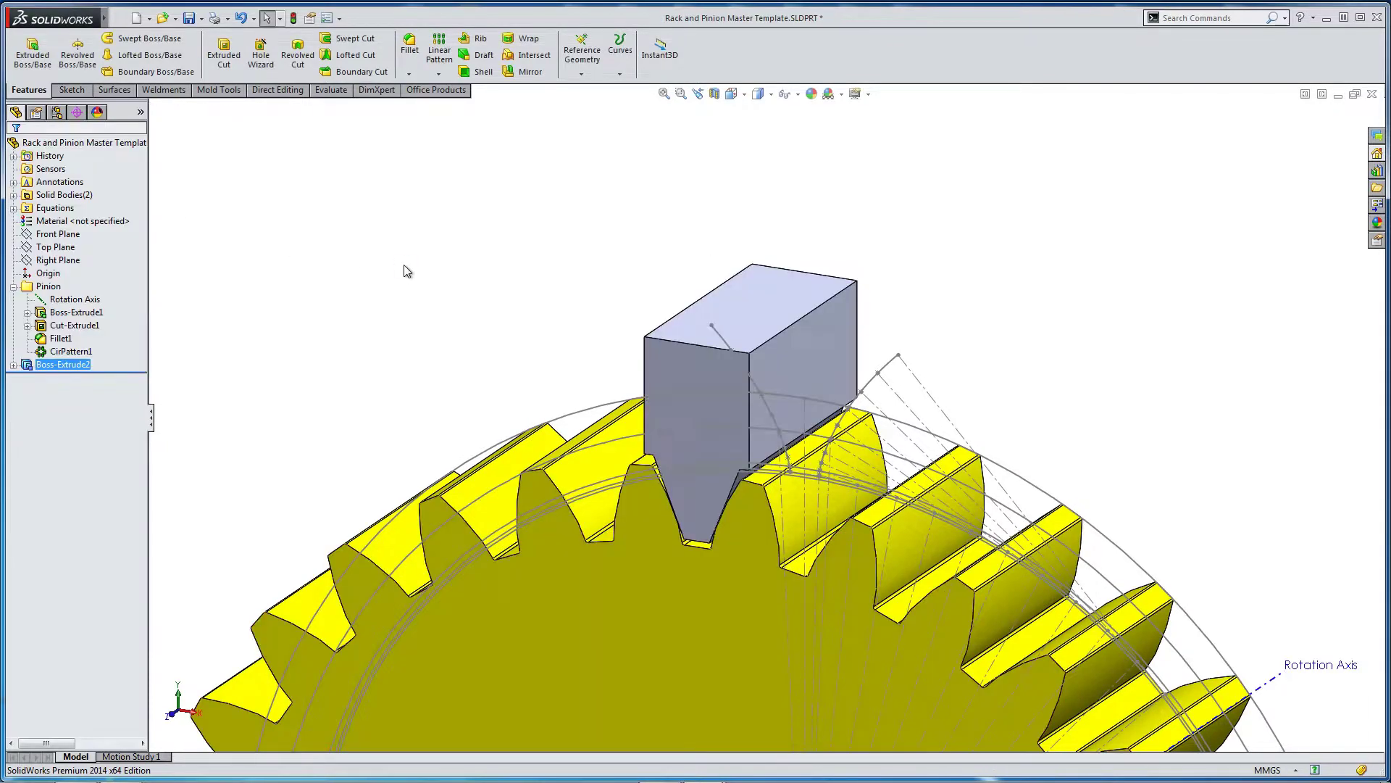
pyautogui.moveTo(438, 351); pyautogui.dragTo(334, 351, button='middle')
# Give the Boss-Extrude2 rack block a cyan appearance.
pyautogui.rightClick(85, 364)
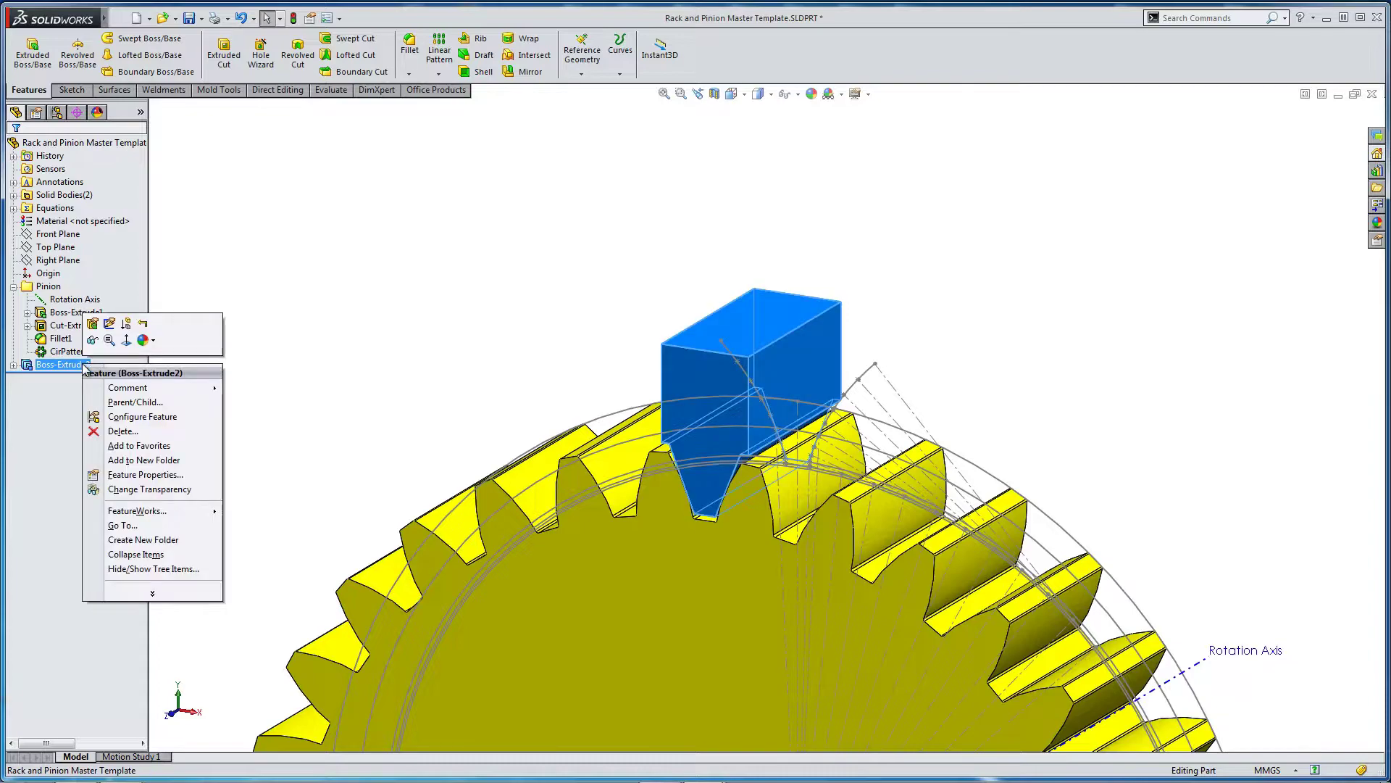
pyautogui.click(145, 339)
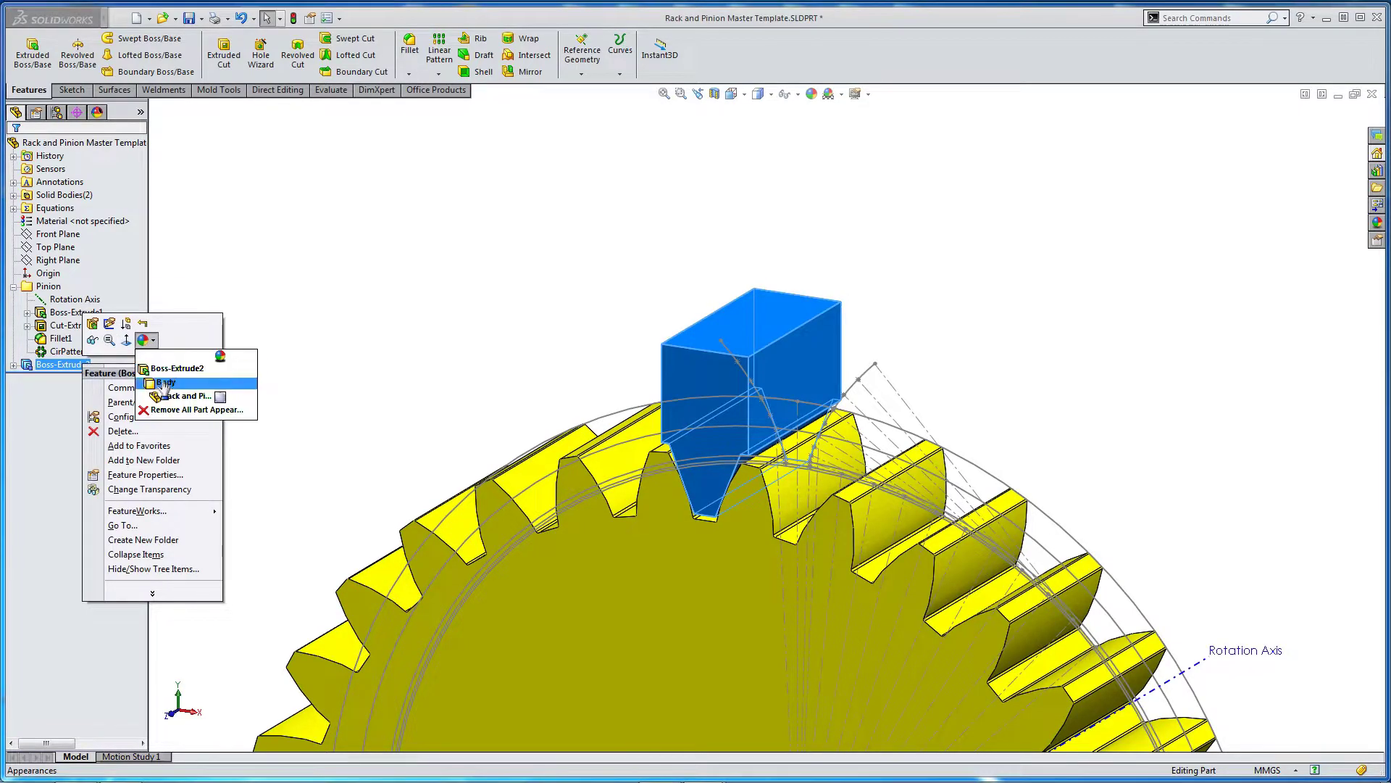
pyautogui.click(185, 396)
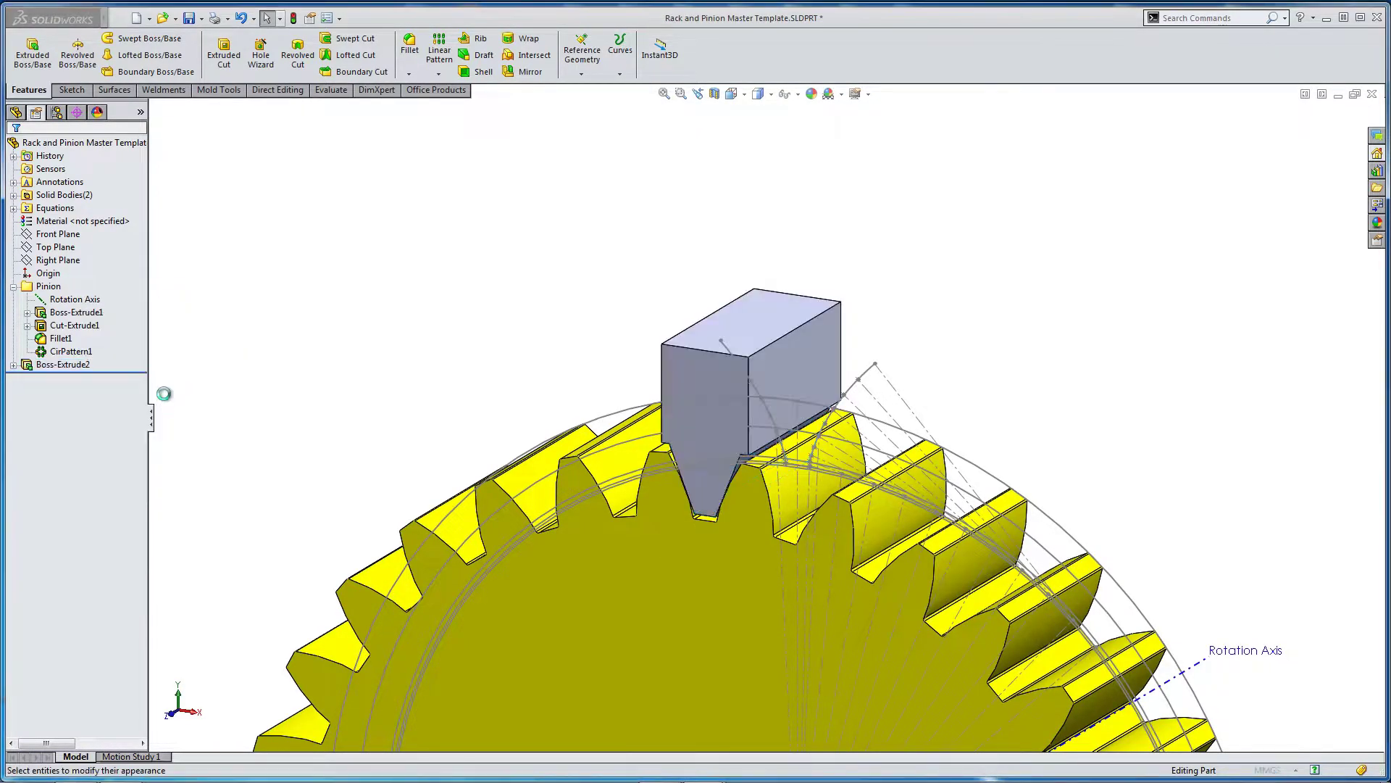
pyautogui.click(88, 452)
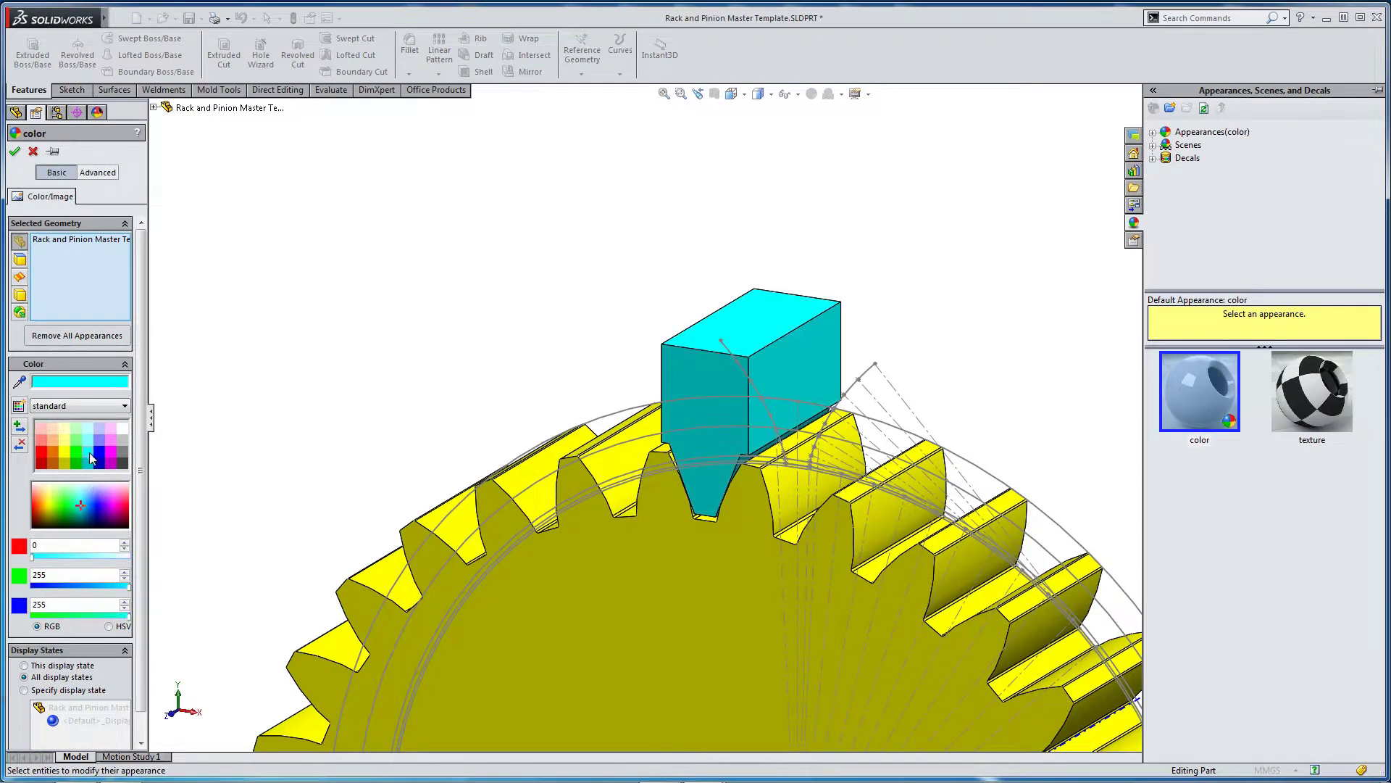
pyautogui.click(14, 151)
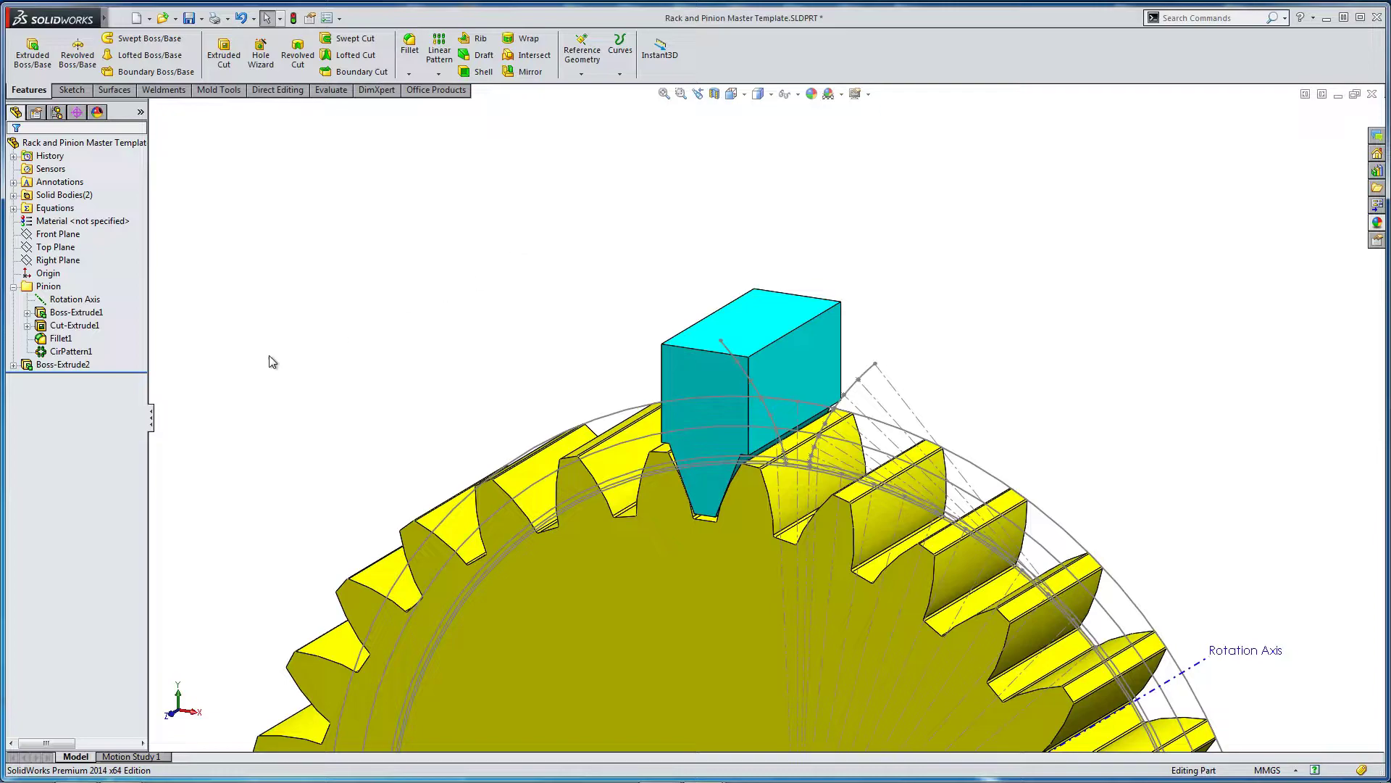
# Hide the gear's Sketch1 and Sketch2 so only the solid bodies show.
pyautogui.click(40, 302)
pyautogui.click(26, 312)
pyautogui.rightClick(61, 324)
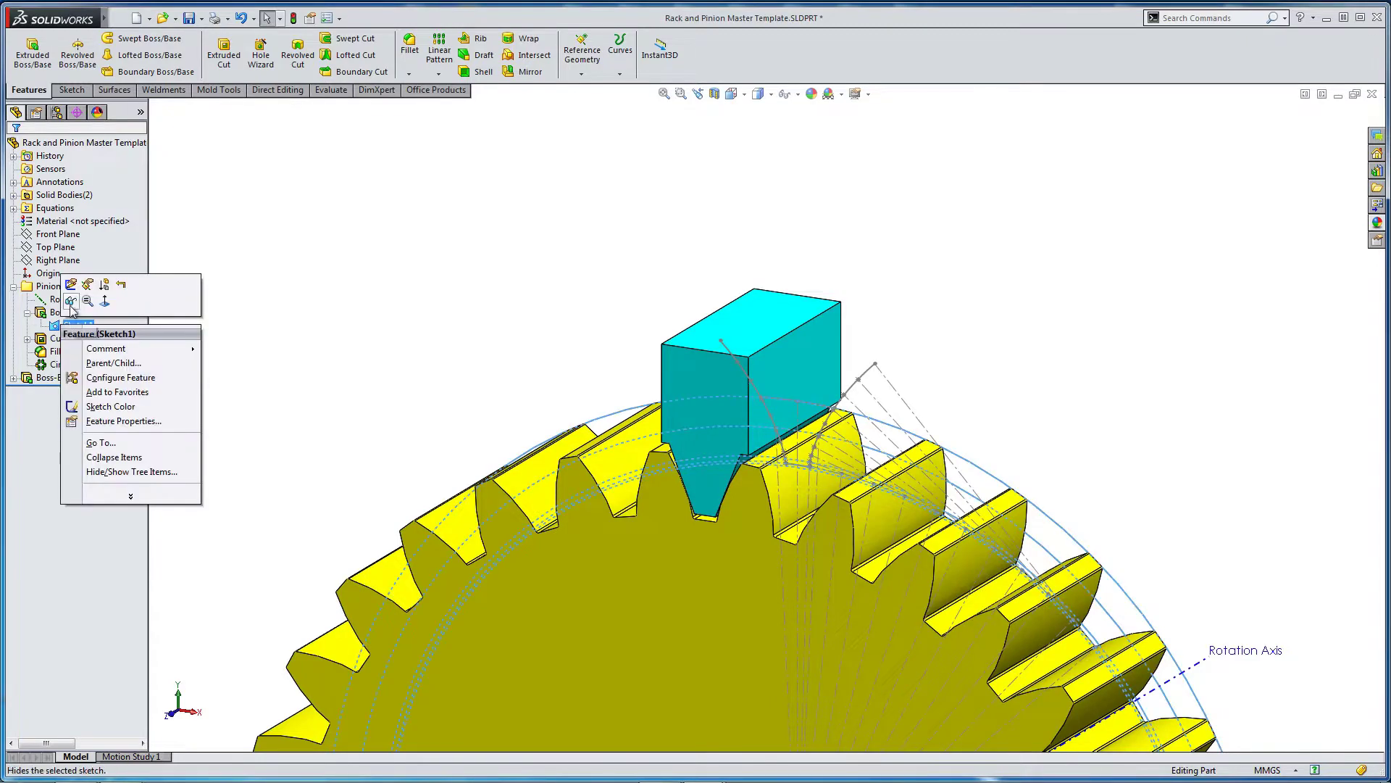
pyautogui.click(70, 300)
pyautogui.click(27, 338)
pyautogui.rightClick(75, 351)
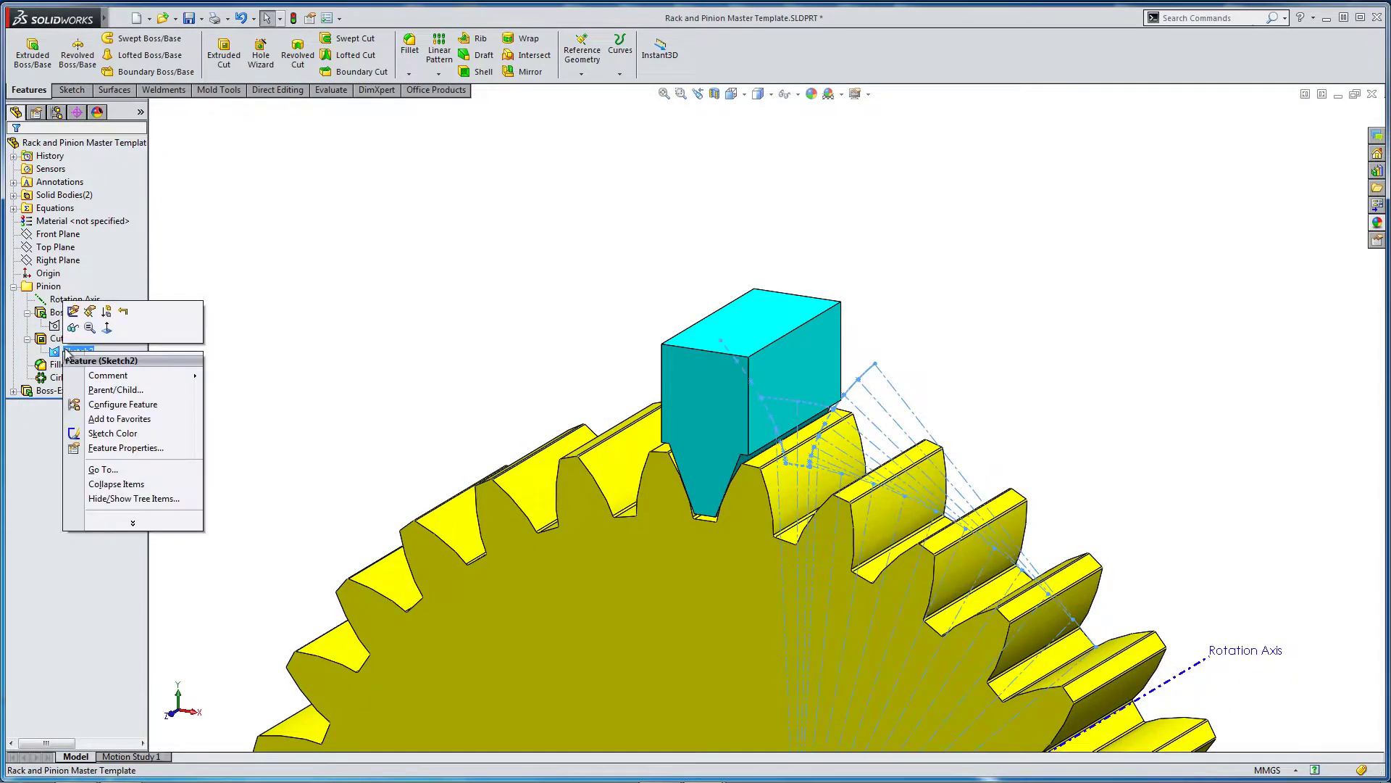
pyautogui.click(77, 329)
pyautogui.scroll(2, 302, 397)
pyautogui.moveTo(301, 397); pyautogui.dragTo(290, 447, button='middle')
pyautogui.scroll(-2, 789, 467)
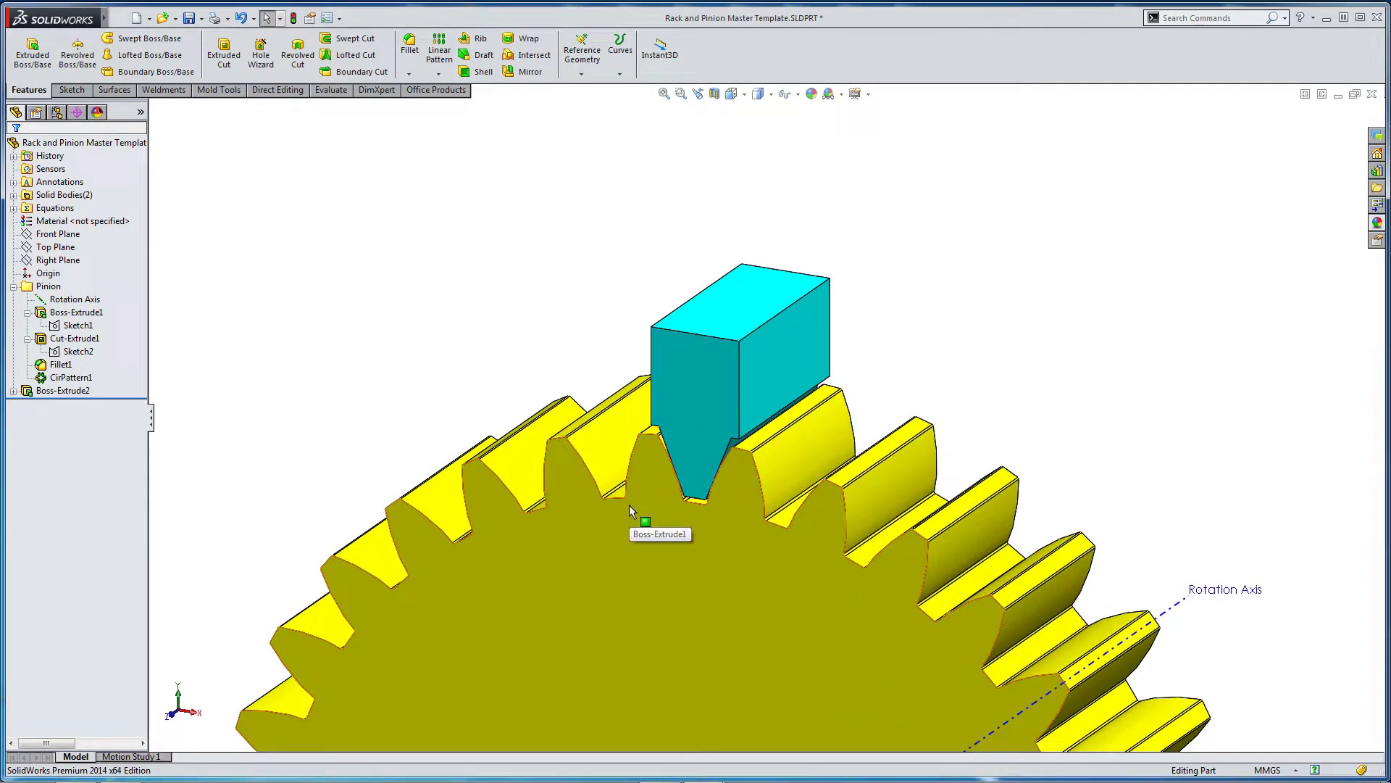
pyautogui.click(439, 50)
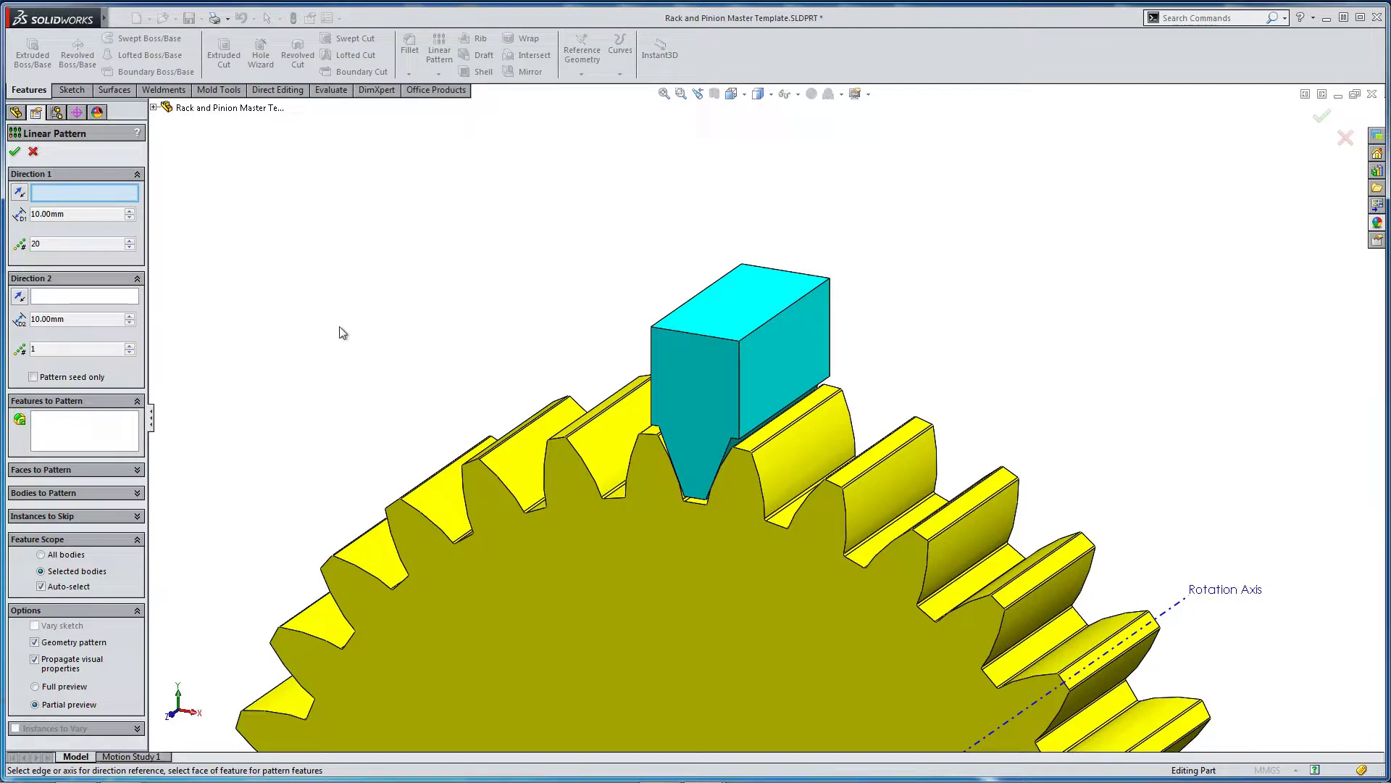
# Linear-pattern Boss-Extrude2 along the block's top edge at 10 mm spacing, then view from Front.
pyautogui.click(692, 332)
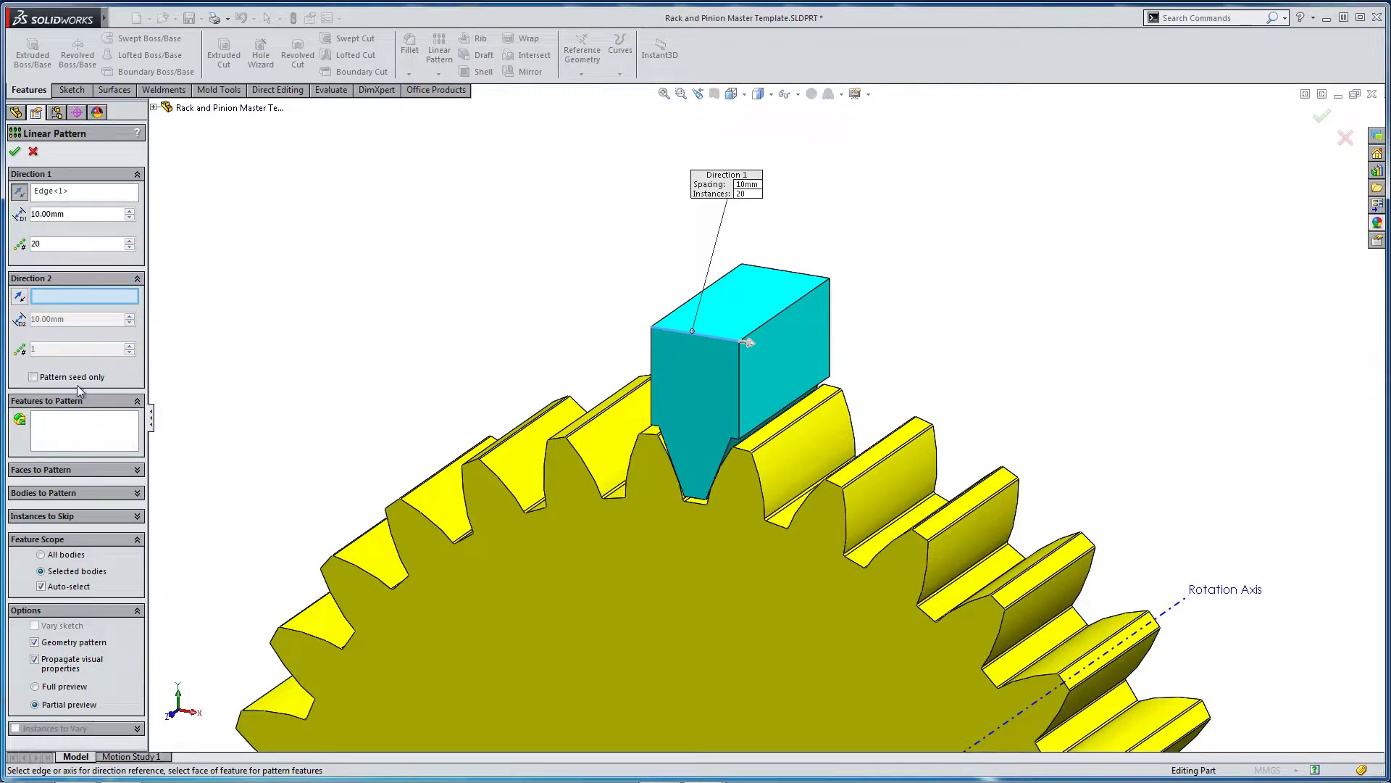
pyautogui.click(67, 427)
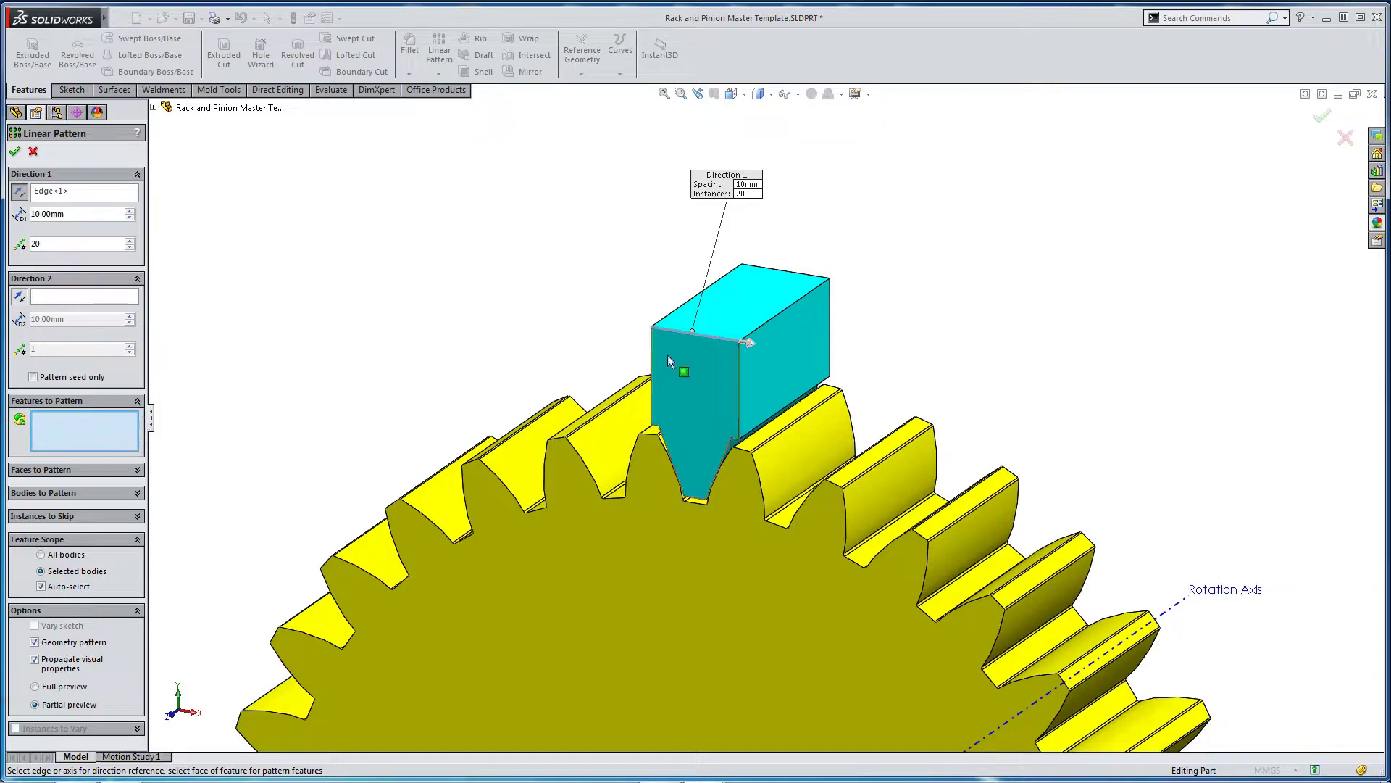
pyautogui.click(682, 369)
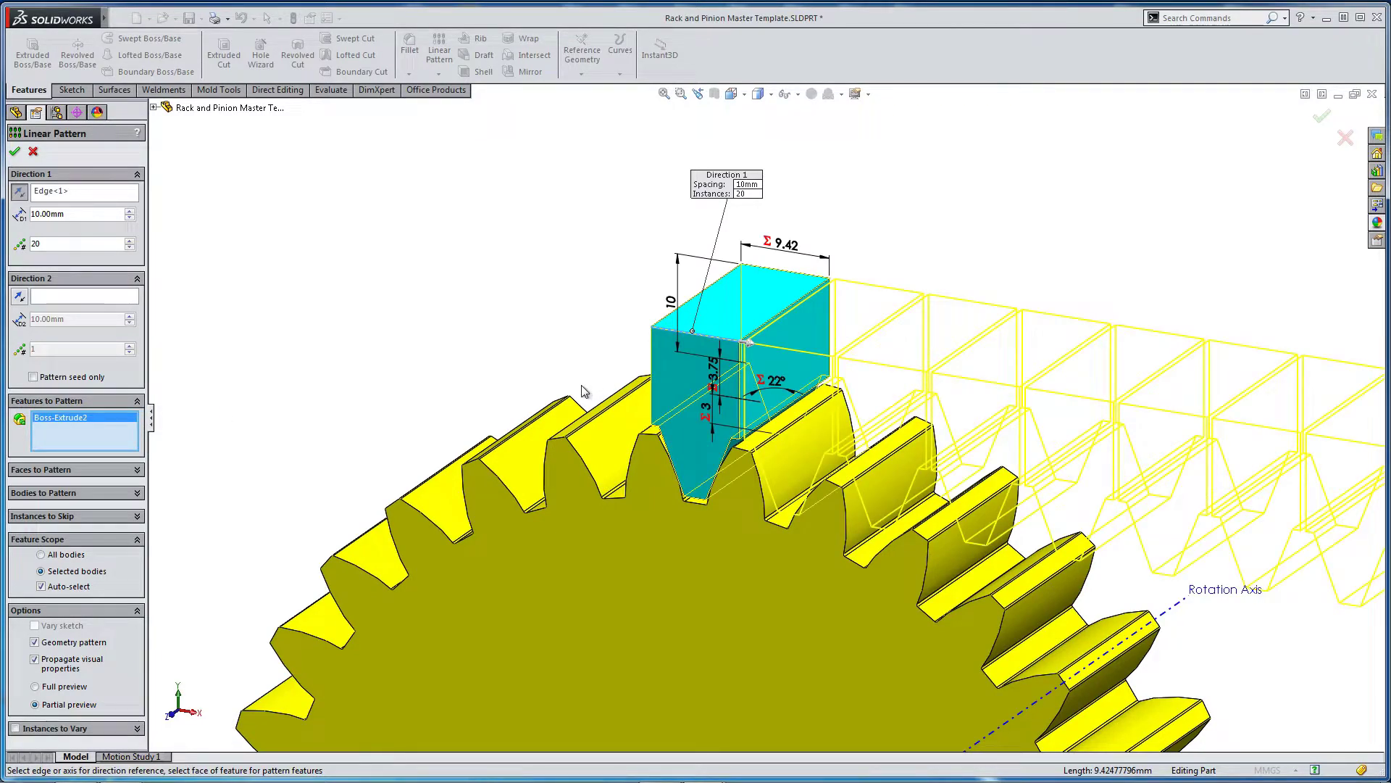
pyautogui.scroll(5, 771, 453)
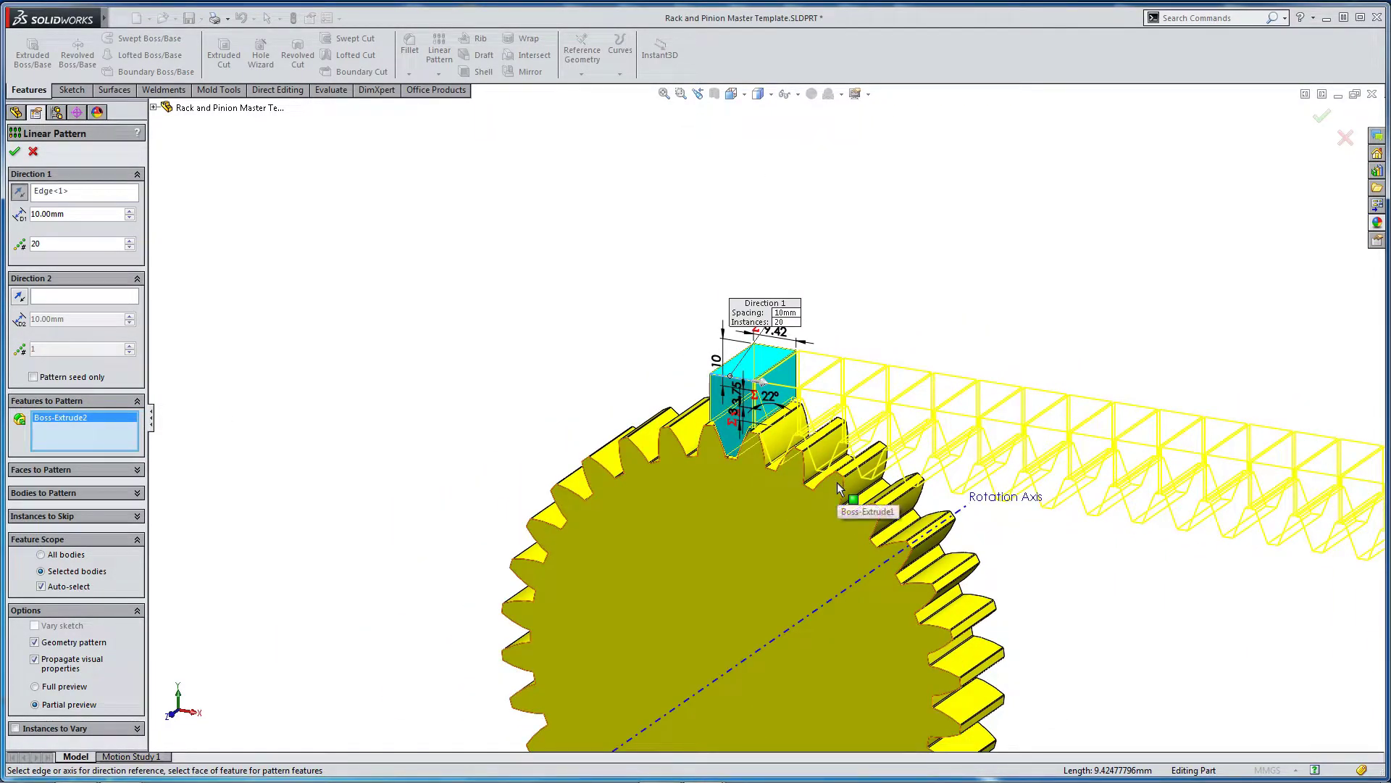
pyautogui.scroll(-3, 838, 481)
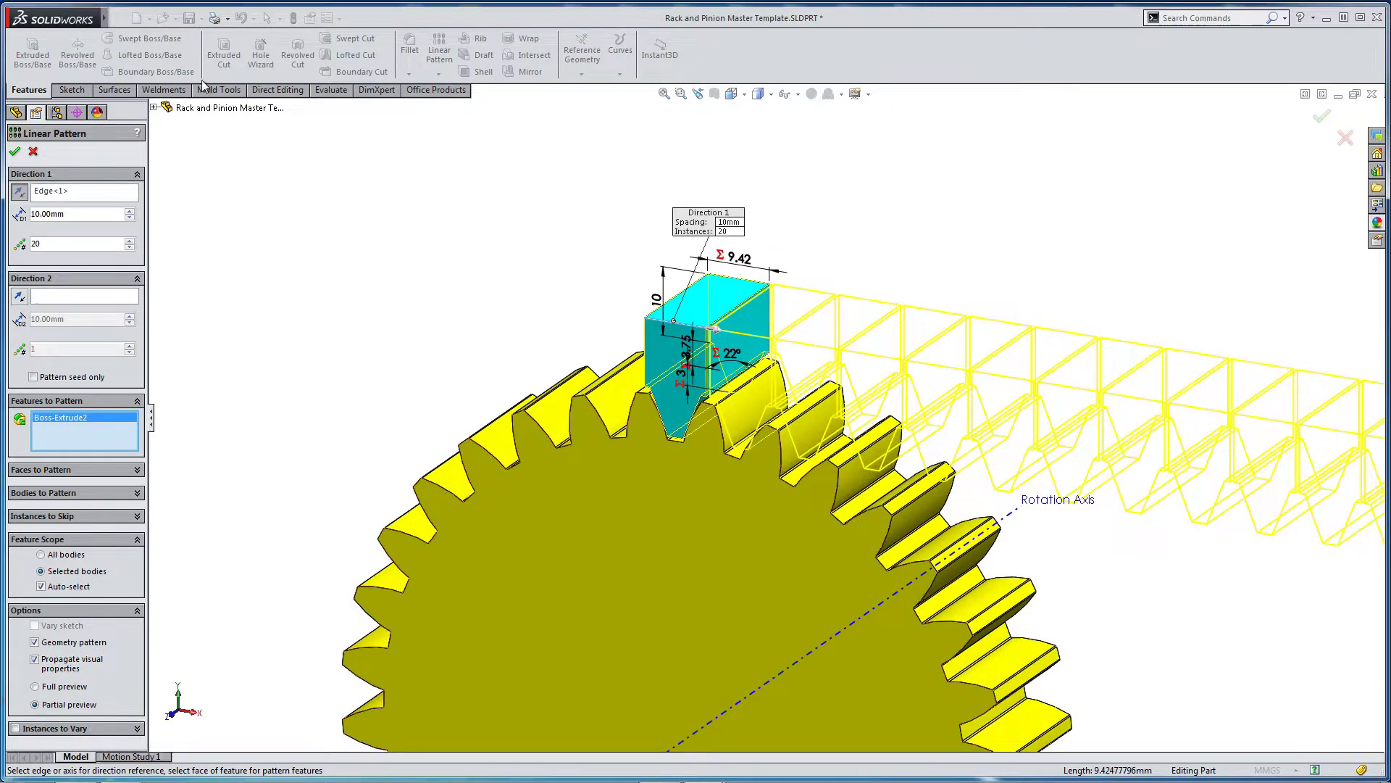
pyautogui.click(13, 152)
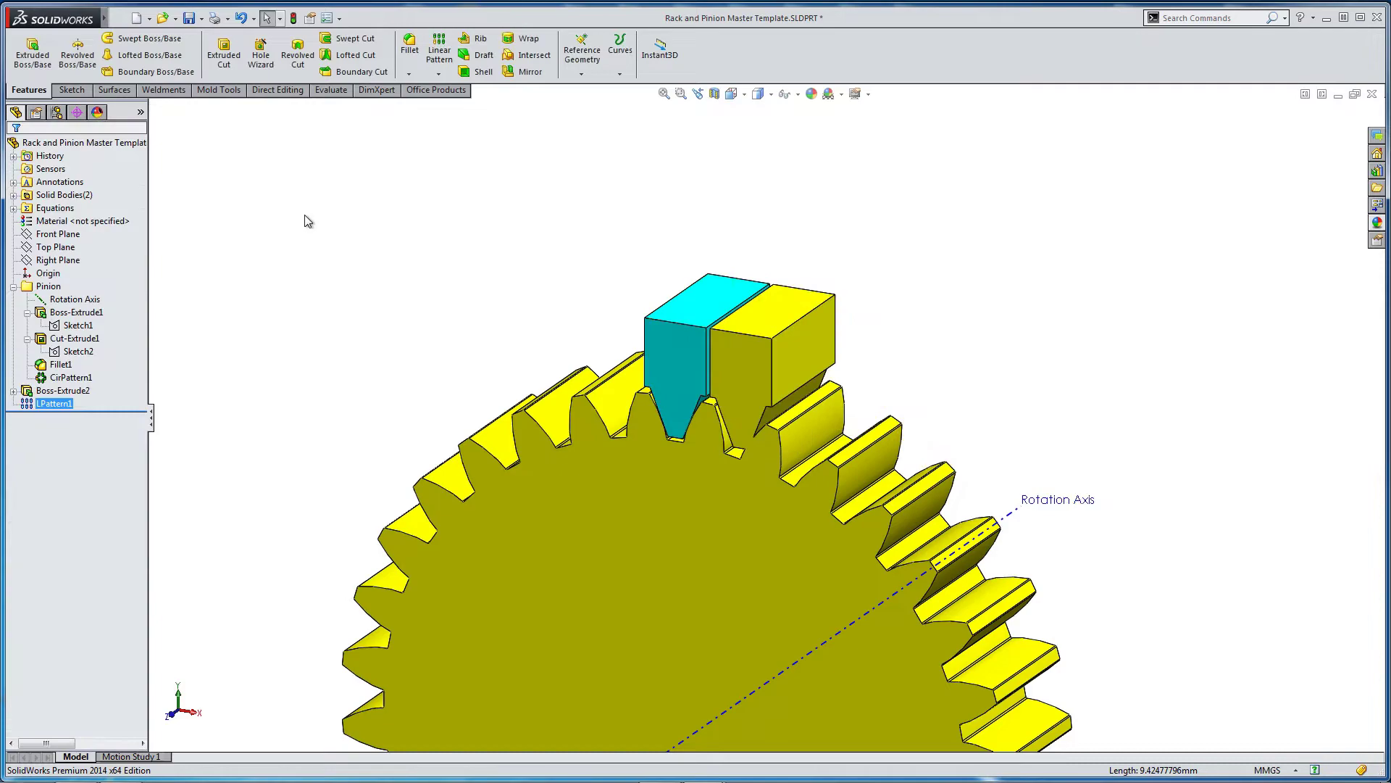
pyautogui.hotkey('ctrl', '1')
pyautogui.scroll(-3, 847, 318)
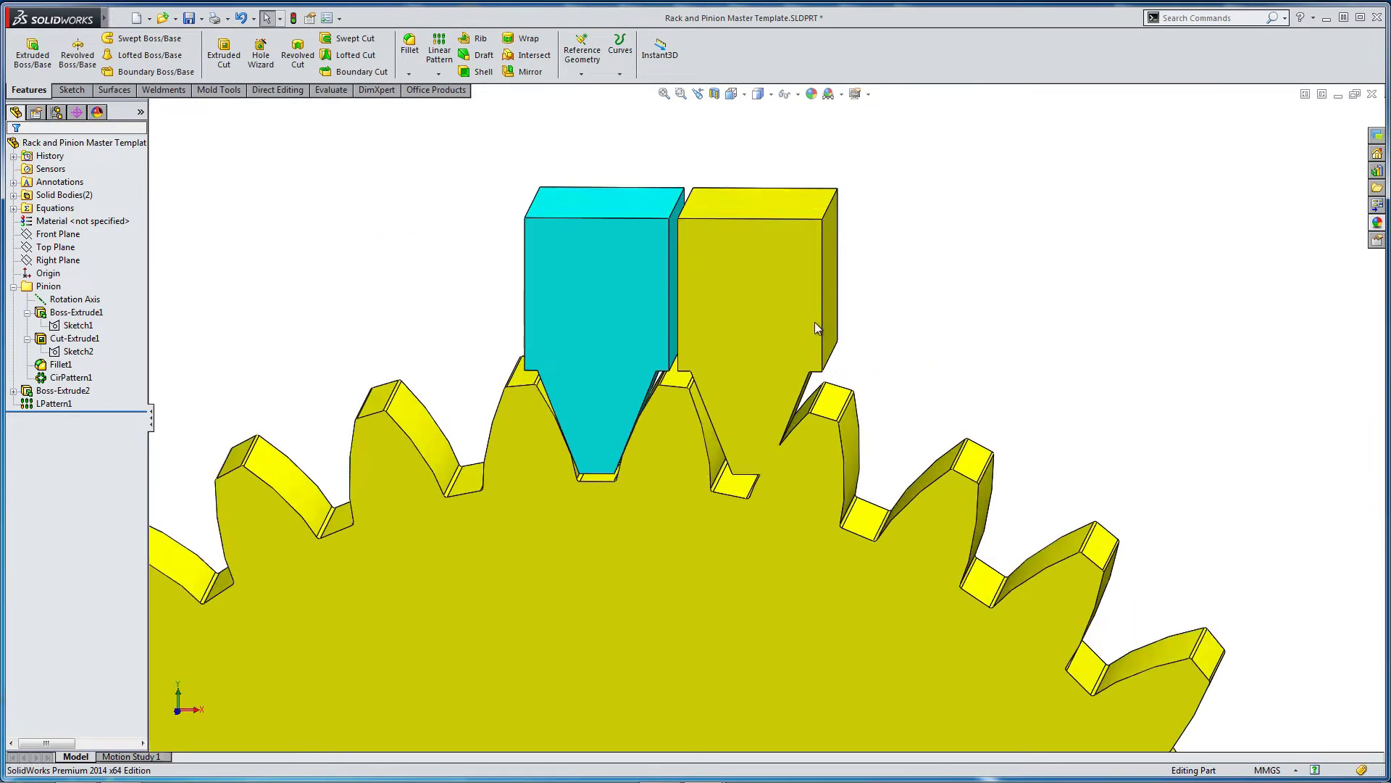
pyautogui.scroll(3, 815, 328)
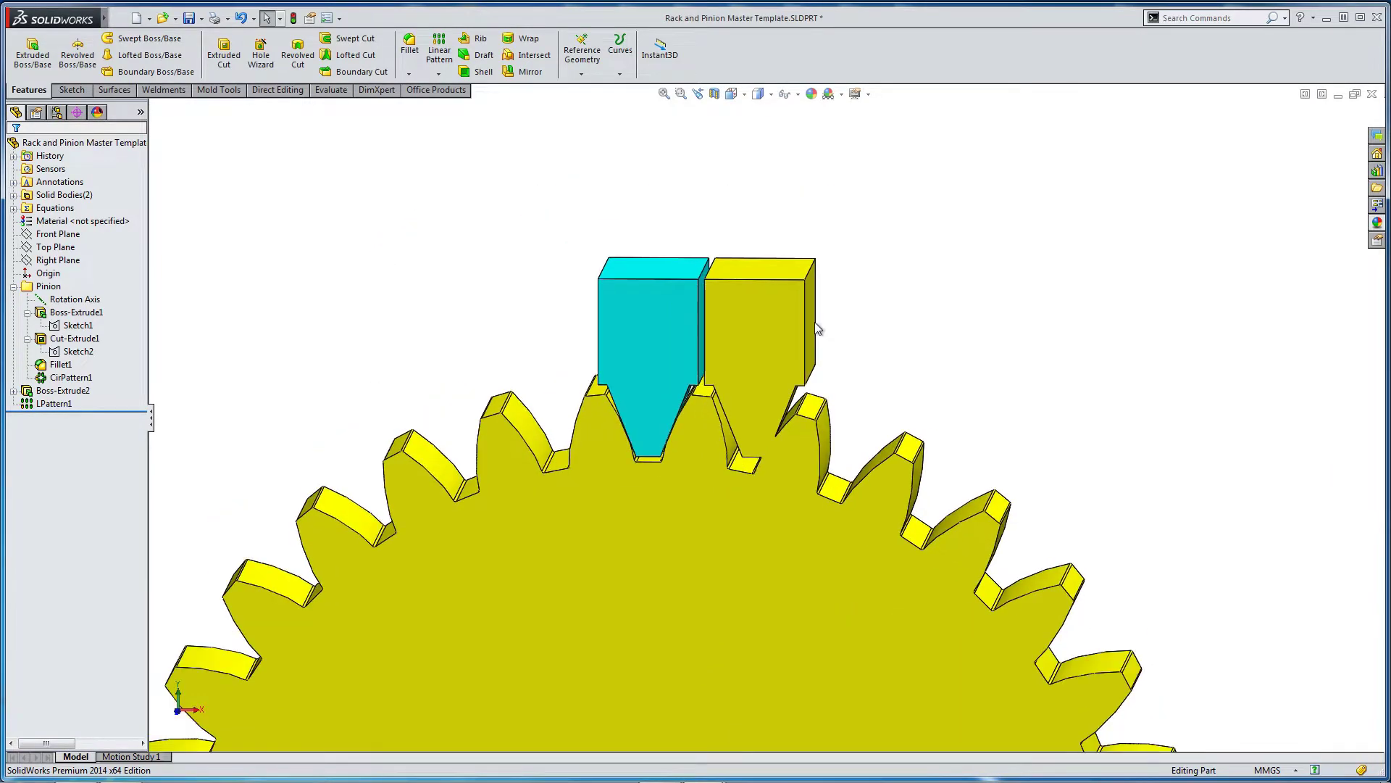
# Set D3@LPattern1 to ="D5@Sketch3" in Manage Equations, giving 9.42mm spacing.
pyautogui.rightClick(44, 210)
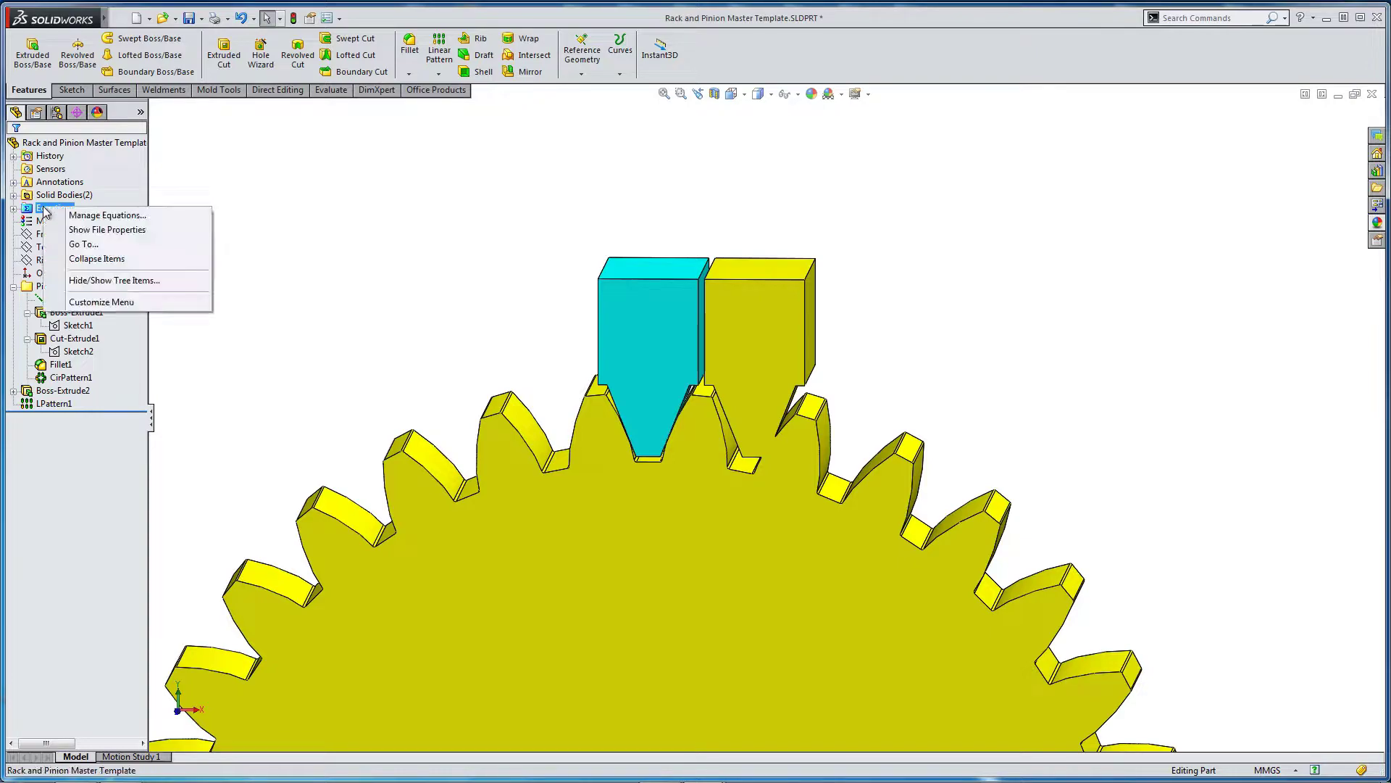
pyautogui.click(82, 216)
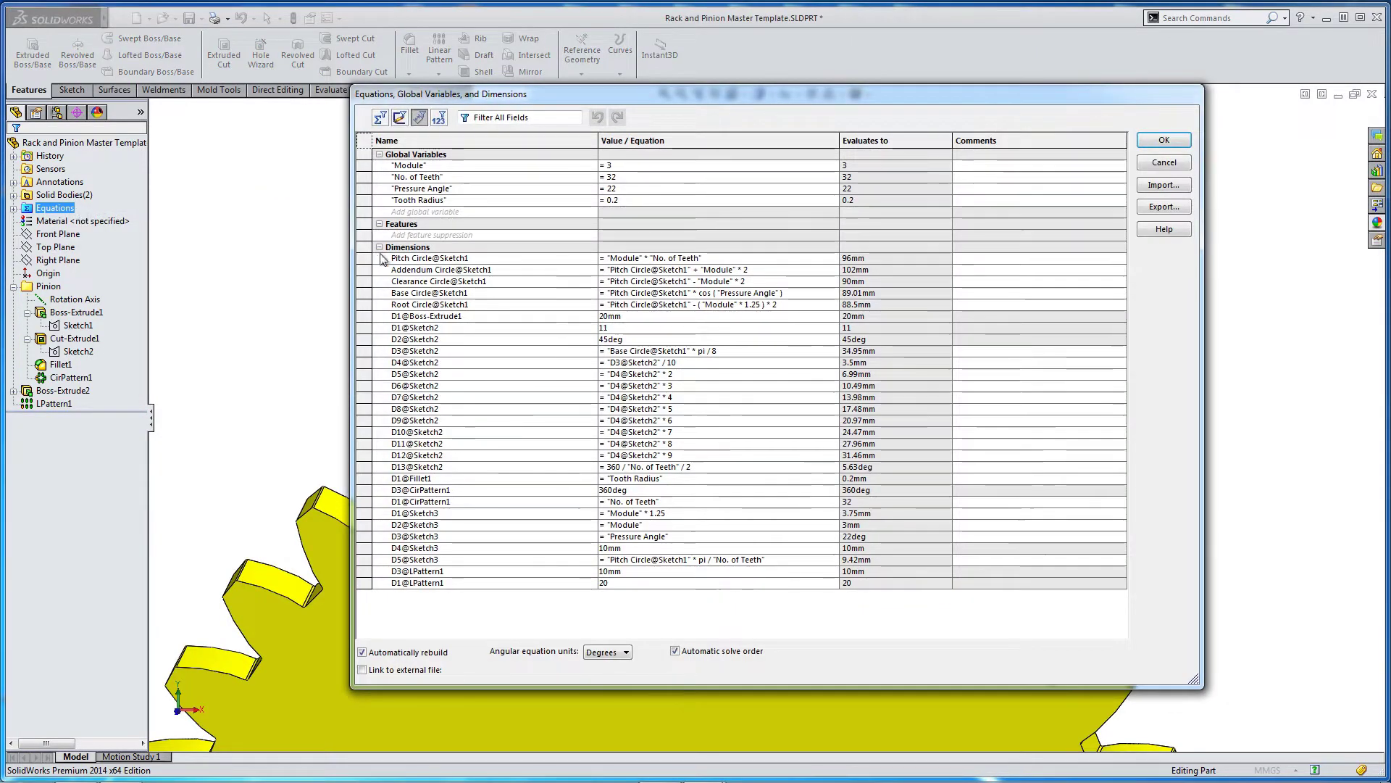
pyautogui.click(605, 571)
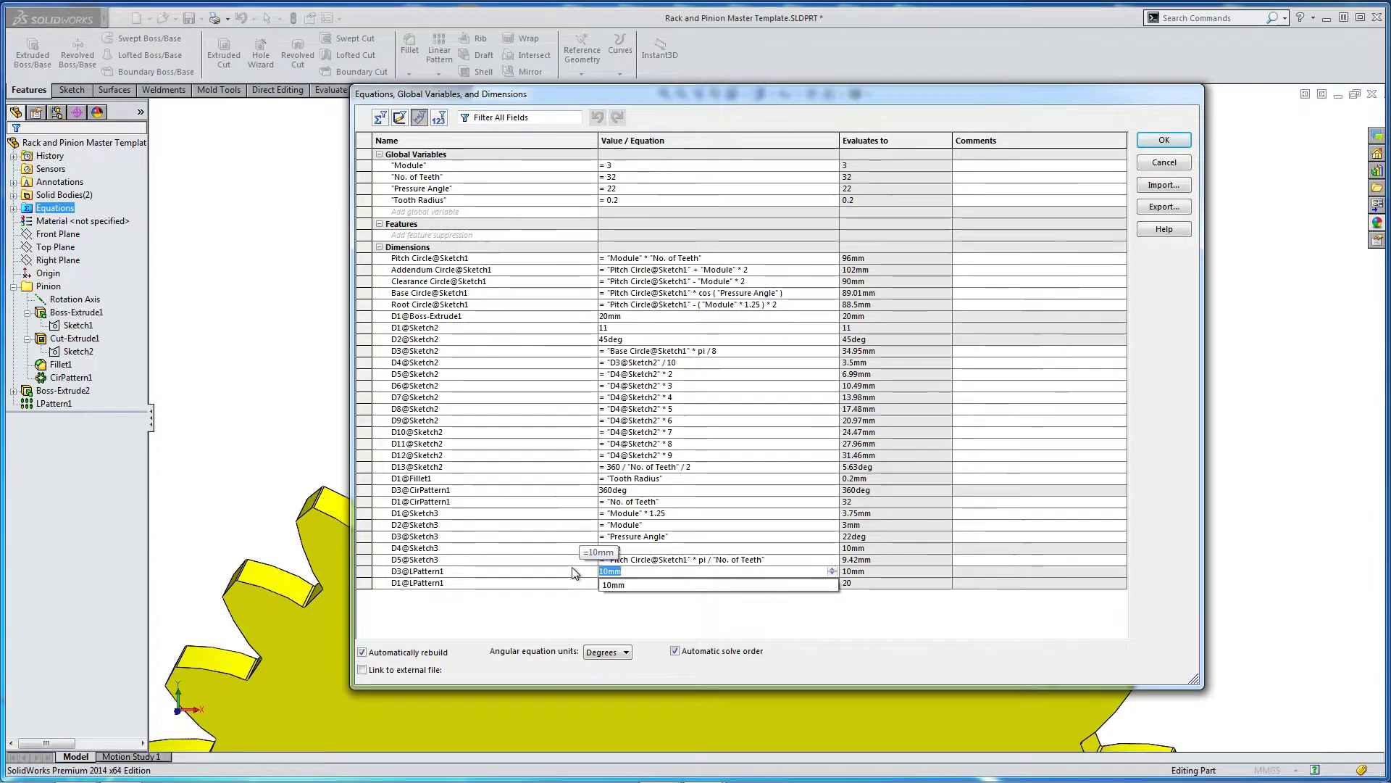
pyautogui.write('=')
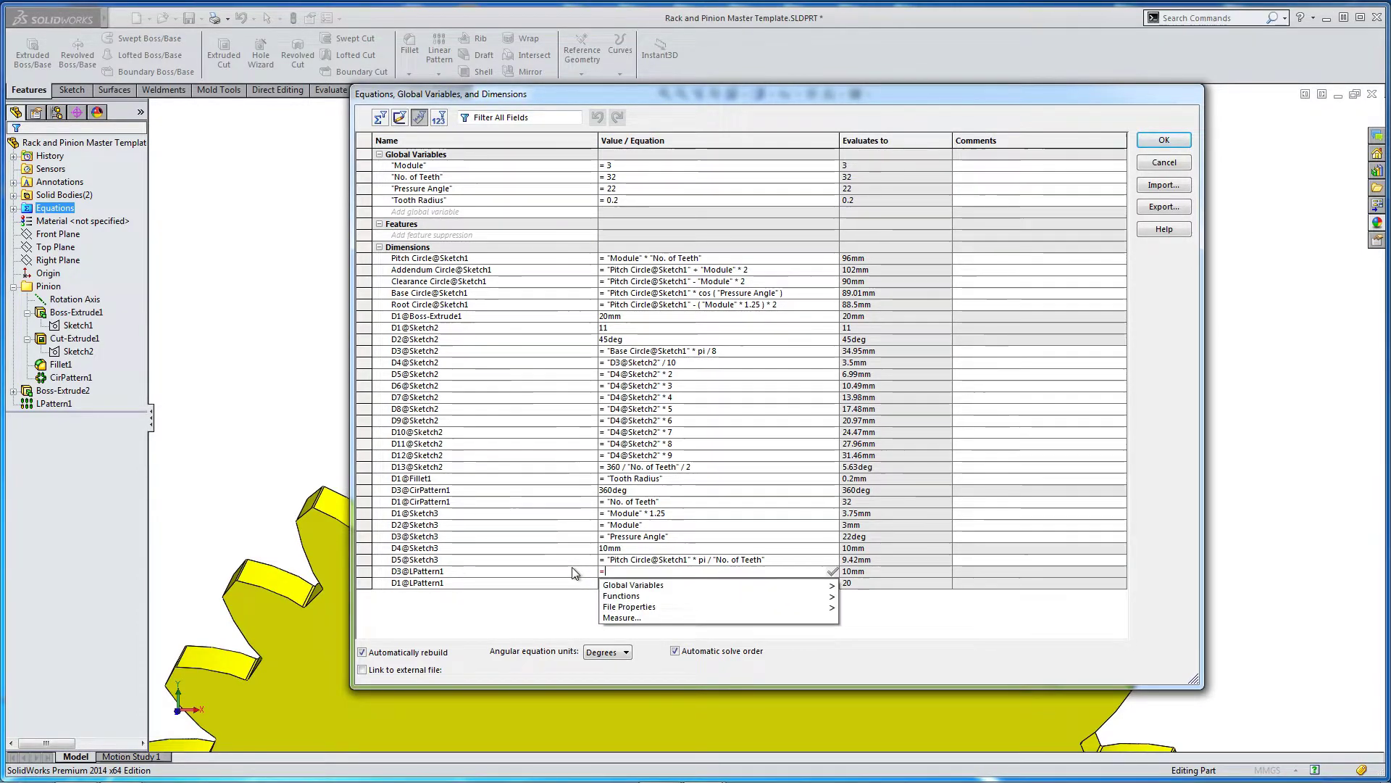
pyautogui.click(411, 560)
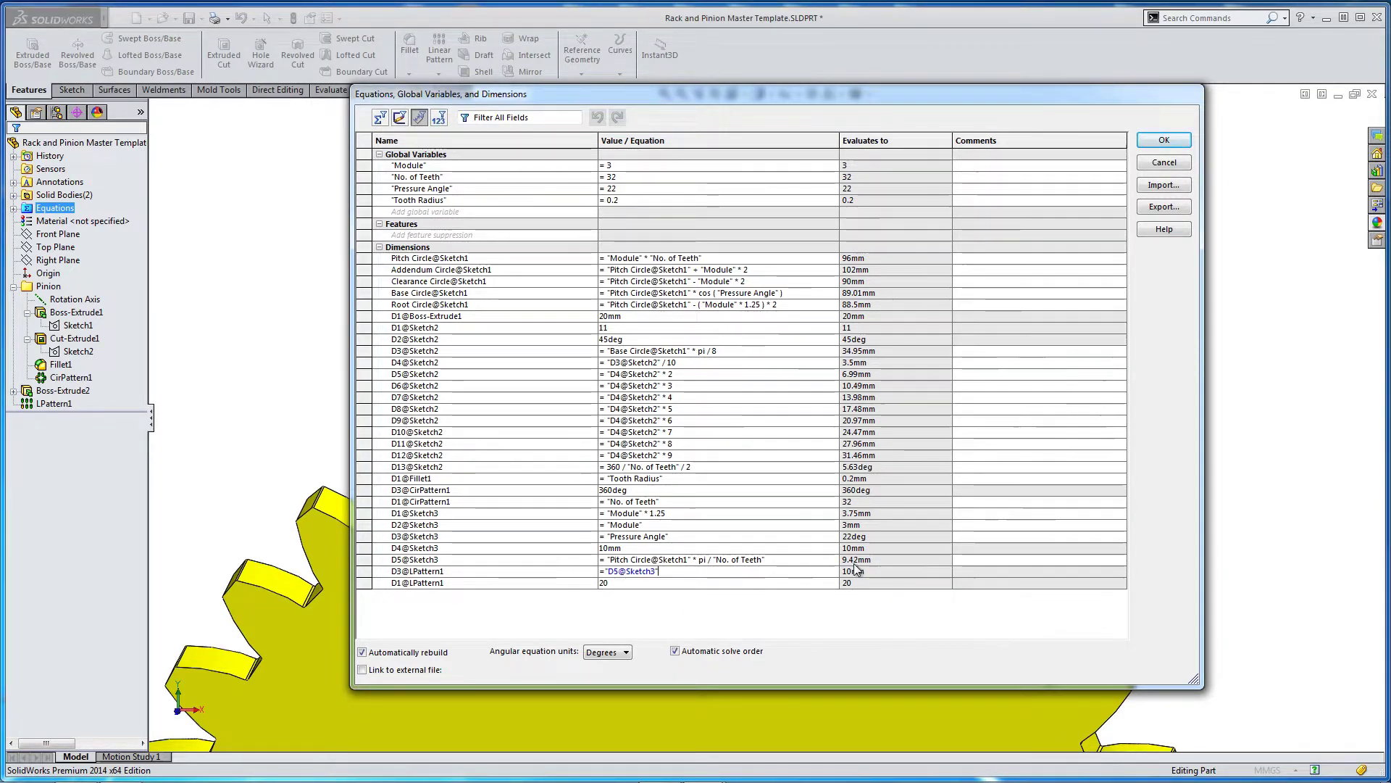
pyautogui.press('Tab')
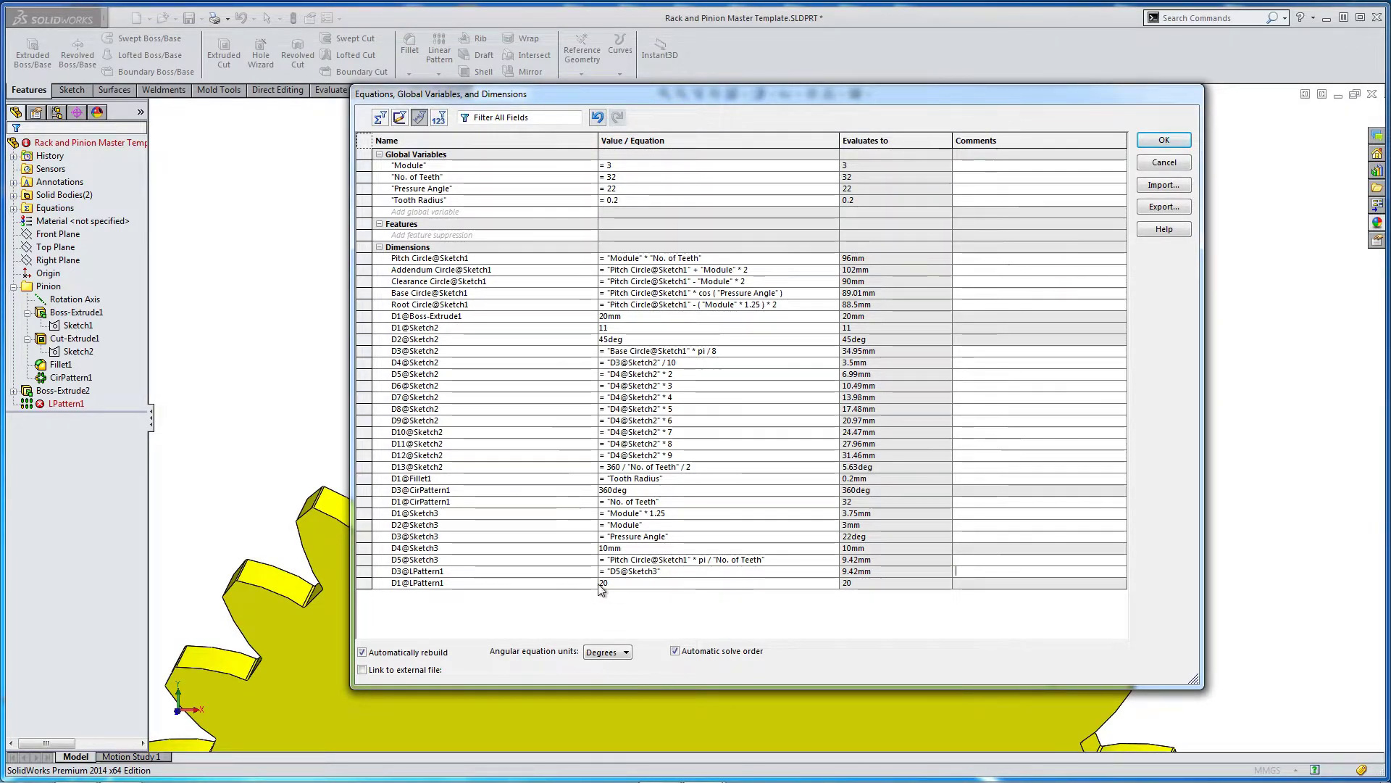
# Add a global variable "No. of Rack Teeth" with the value 30.
pyautogui.click(409, 212)
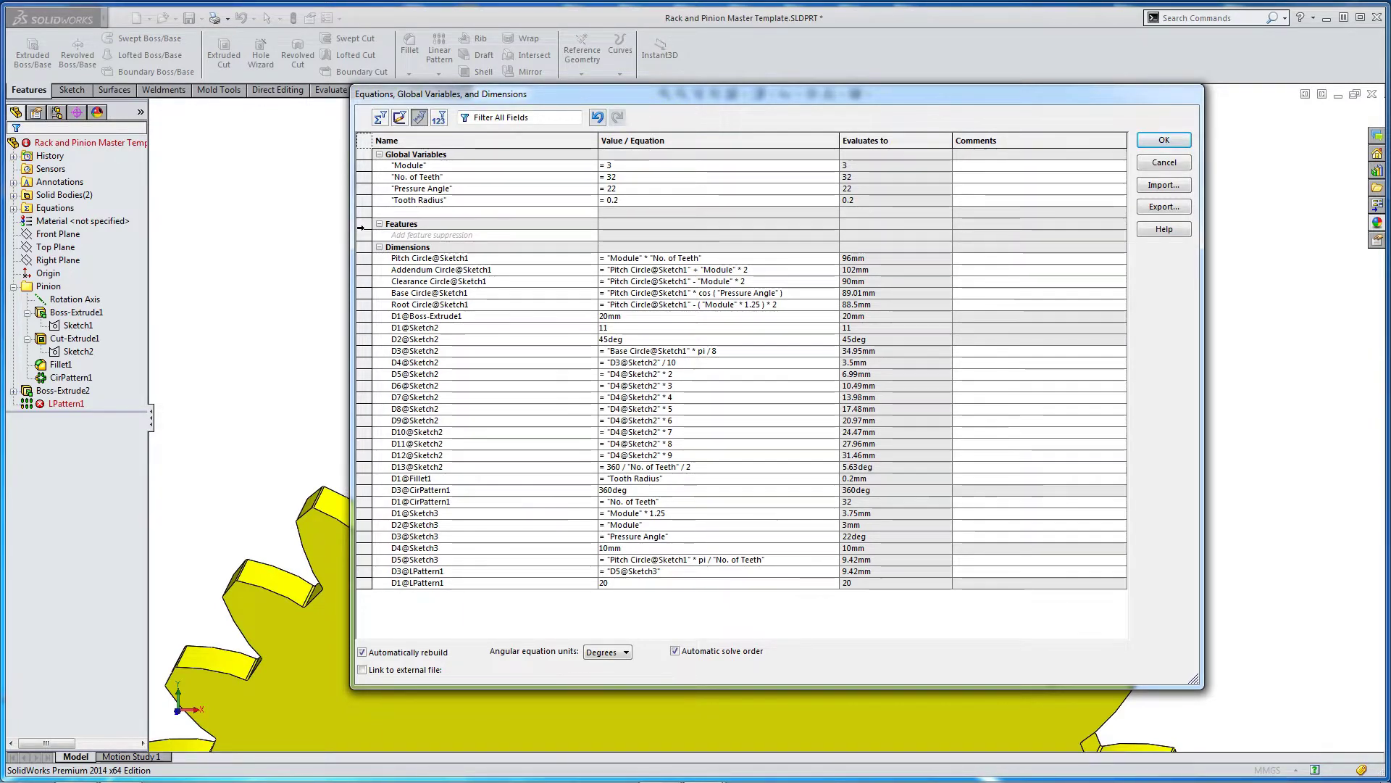
pyautogui.write('N')
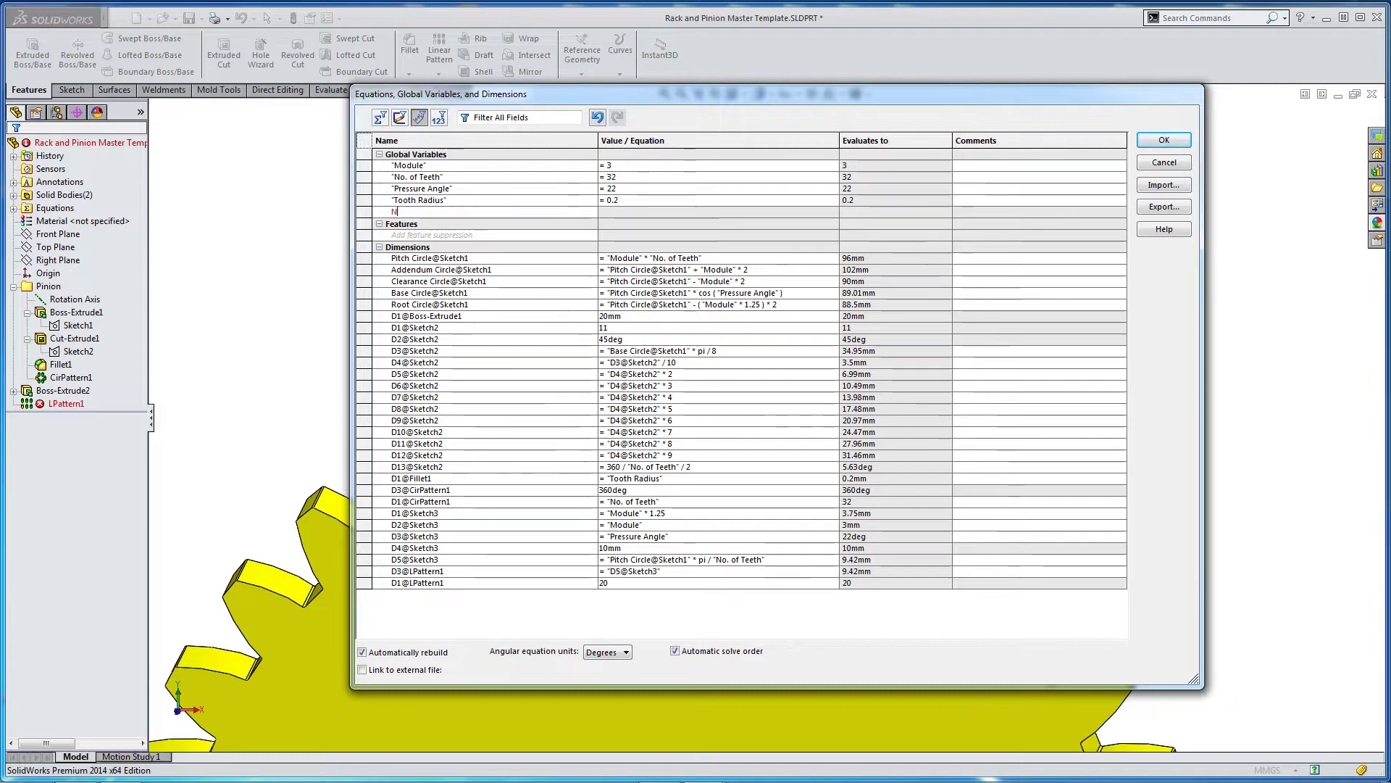
pyautogui.write('o. of R')
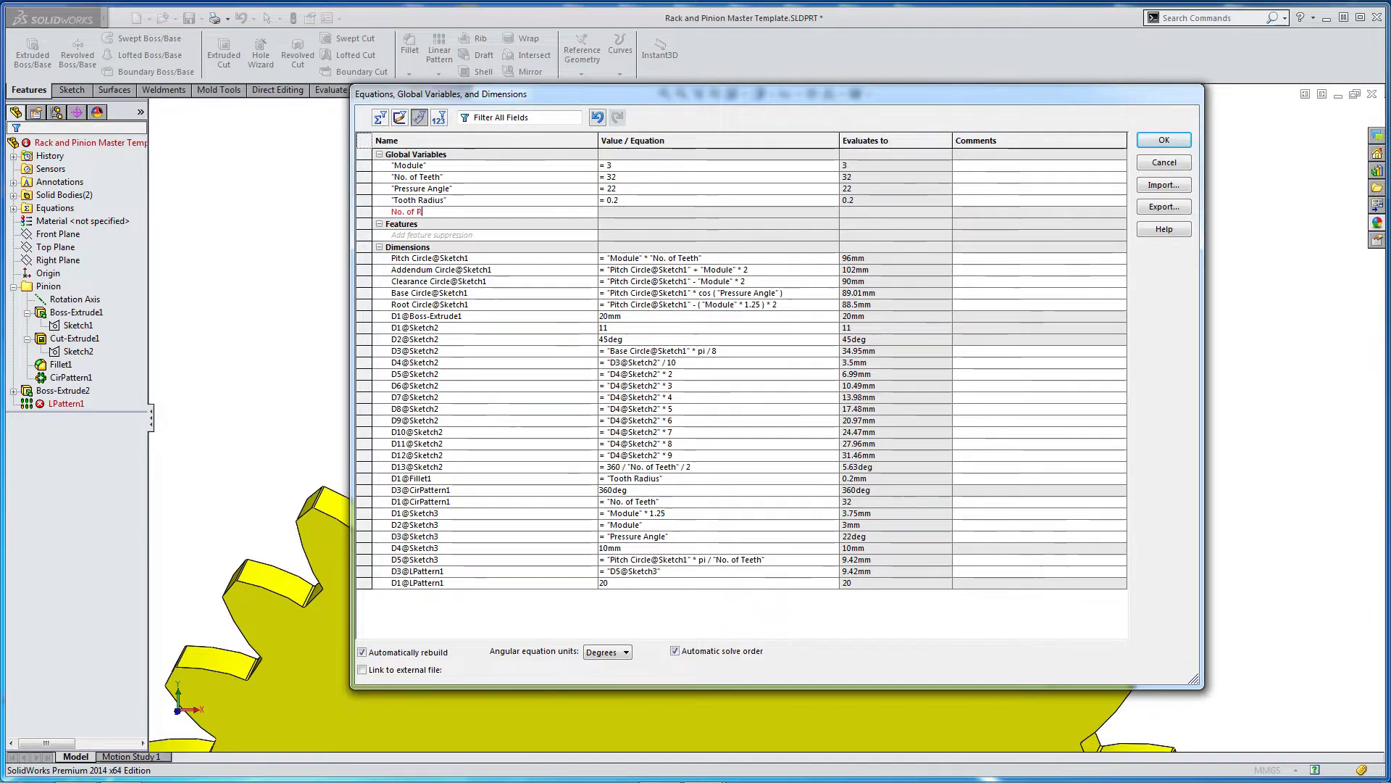
pyautogui.write('ack Teeth')
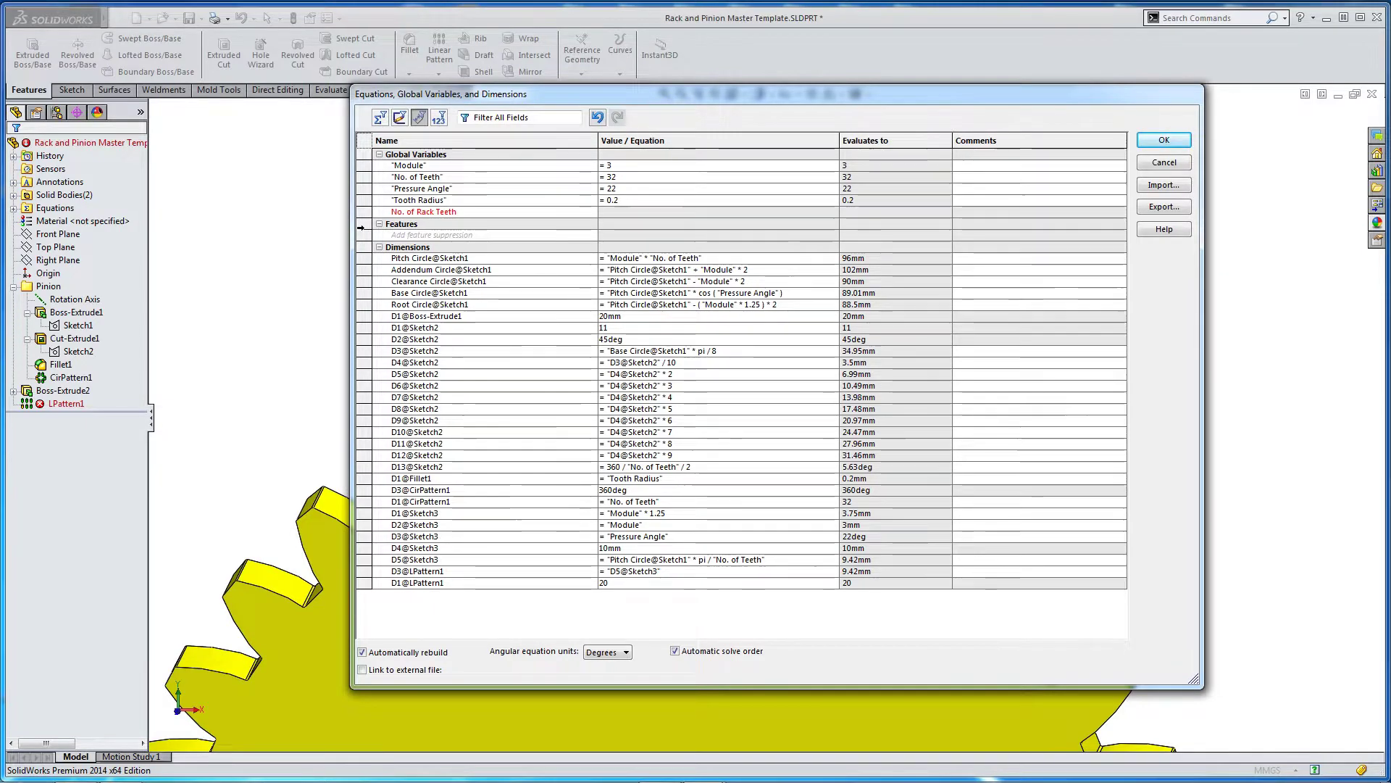
pyautogui.press('Tab')
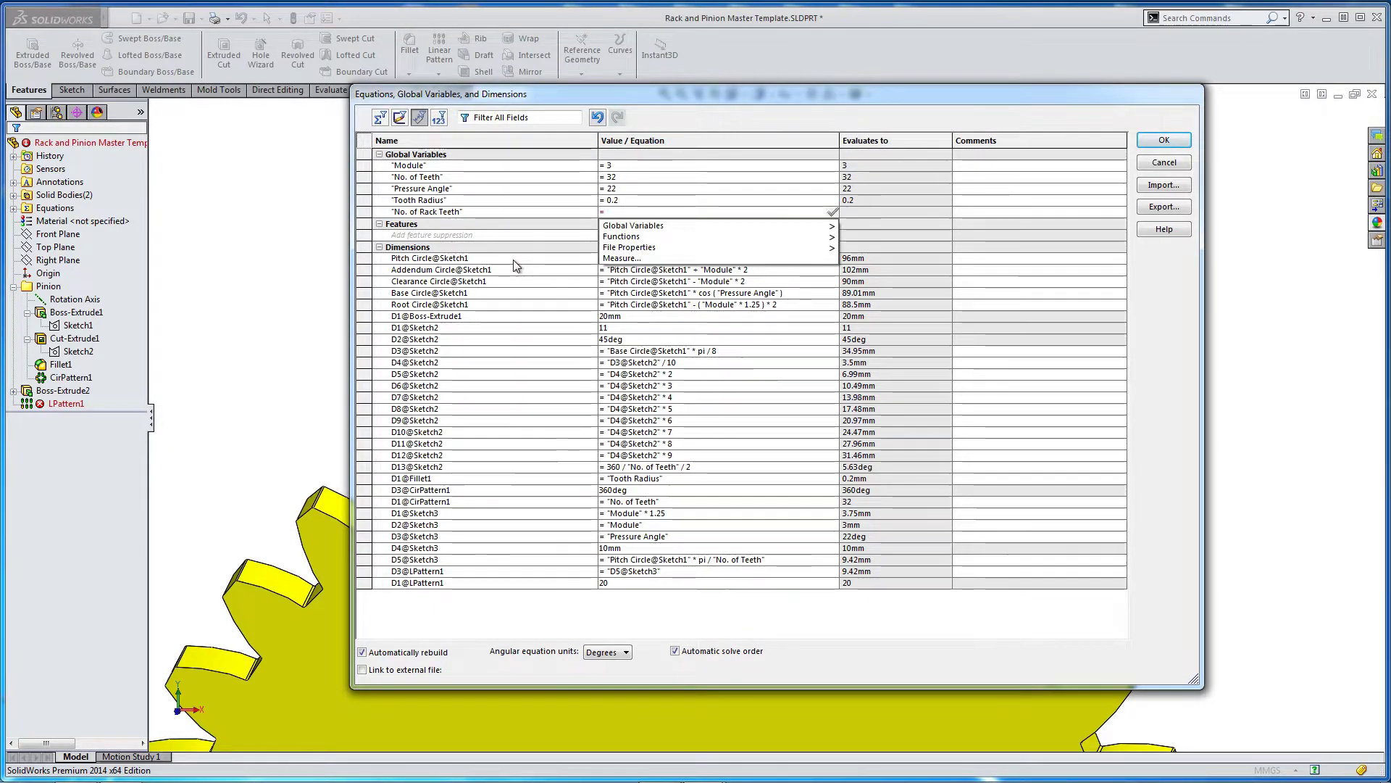
pyautogui.write('30')
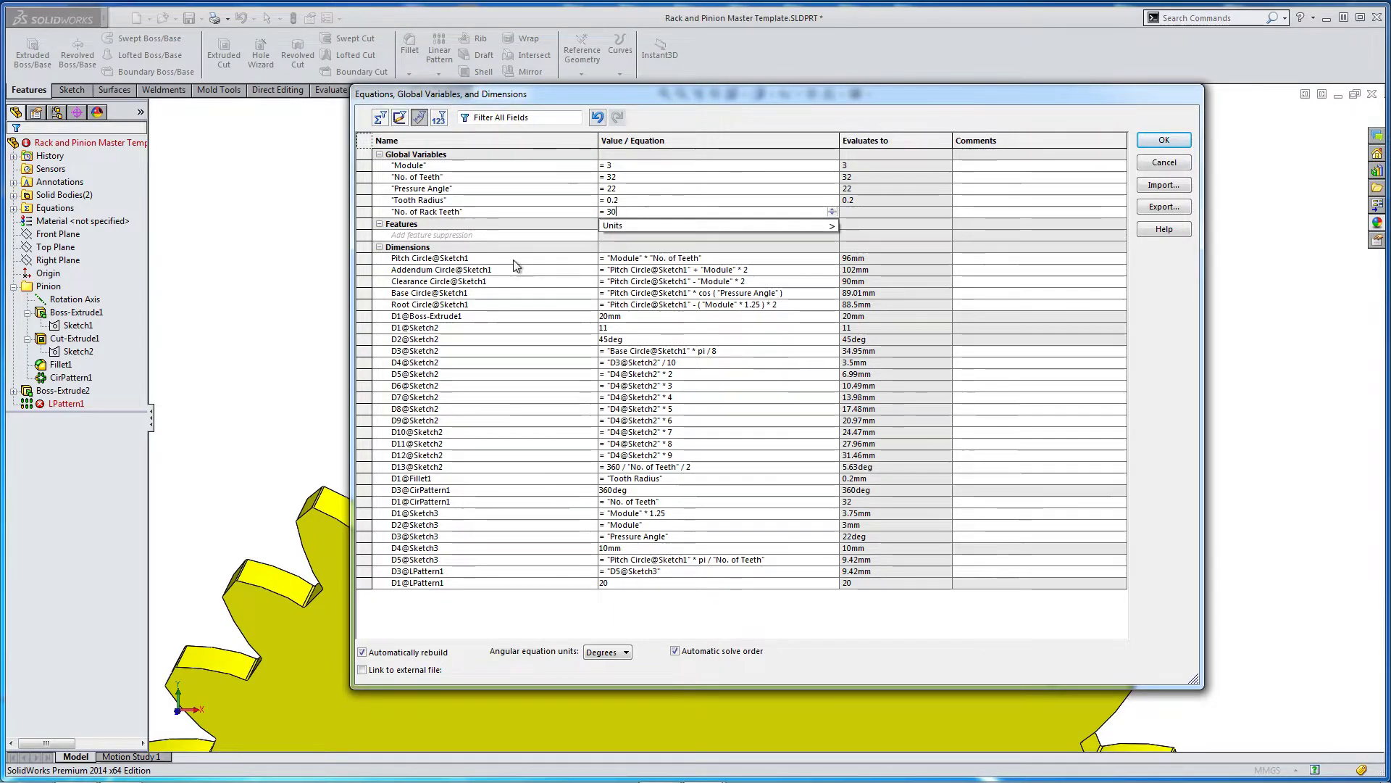
pyautogui.press('Tab')
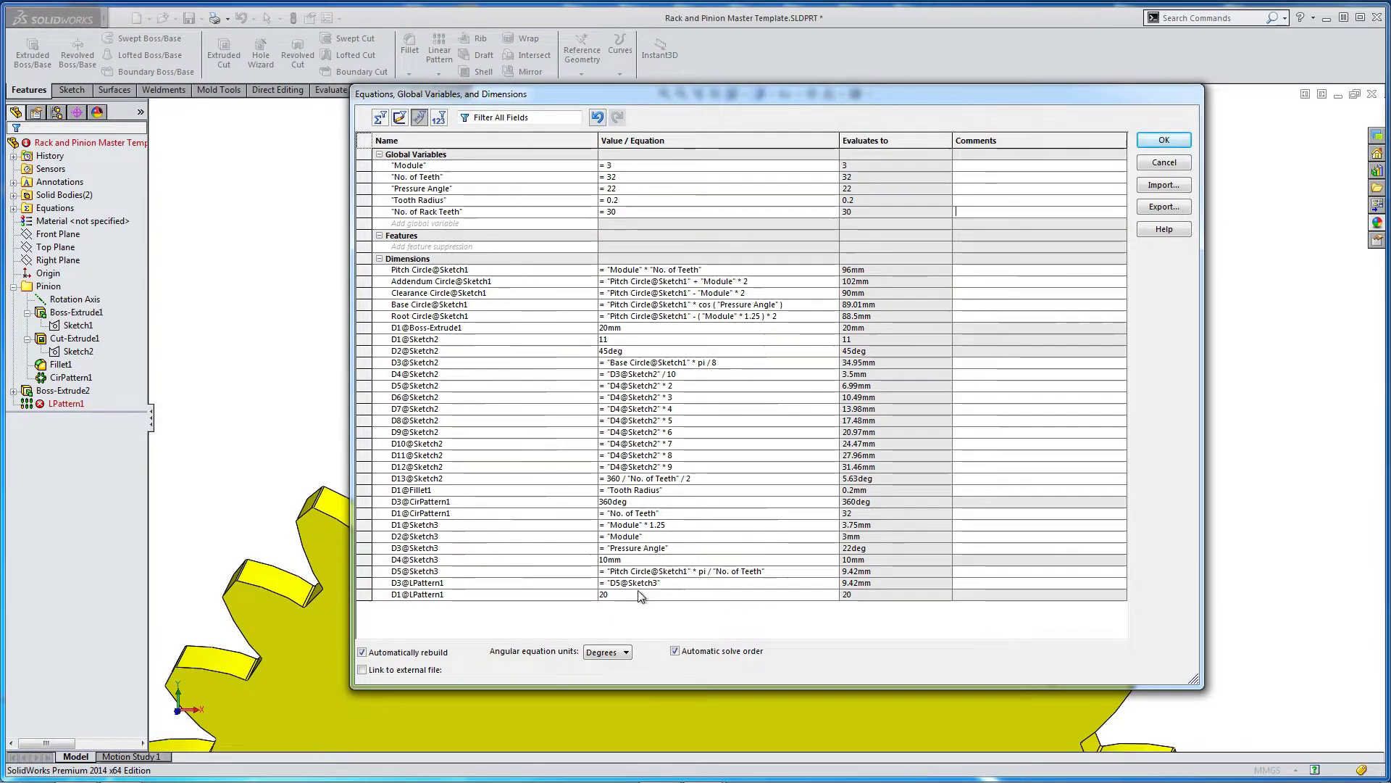
# Set D1@LPattern1 to ="No. of Rack Teeth" and accept the equations.
pyautogui.click(616, 594)
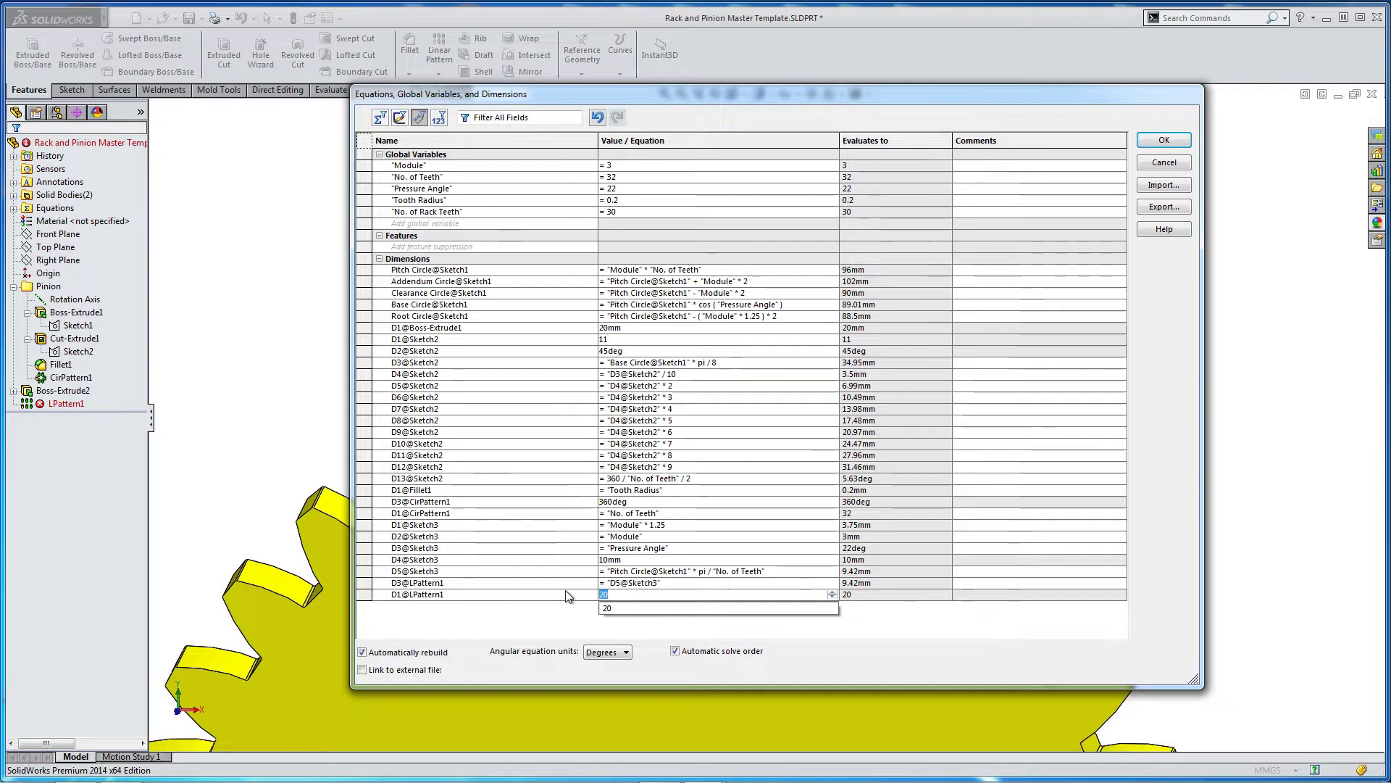
pyautogui.write('30')
pyautogui.press('Return')
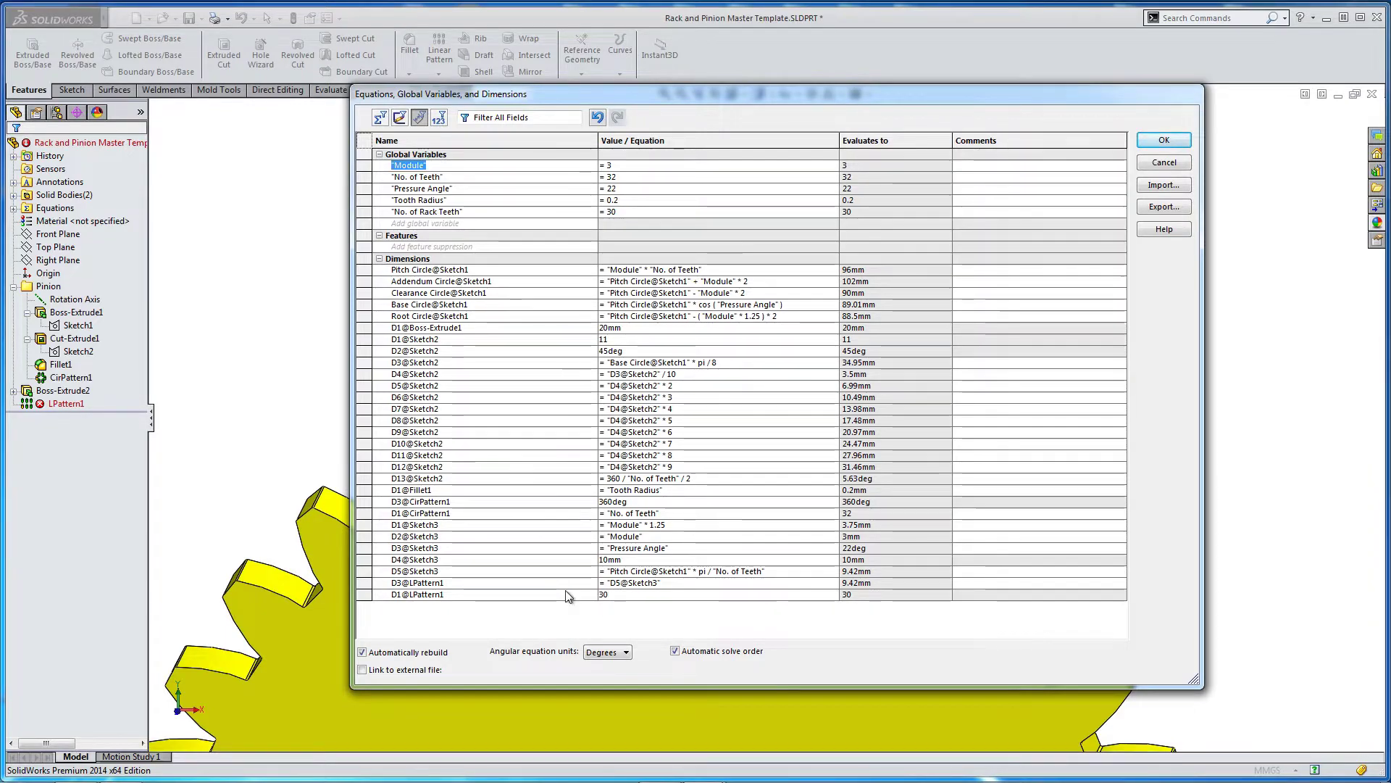
pyautogui.click(619, 594)
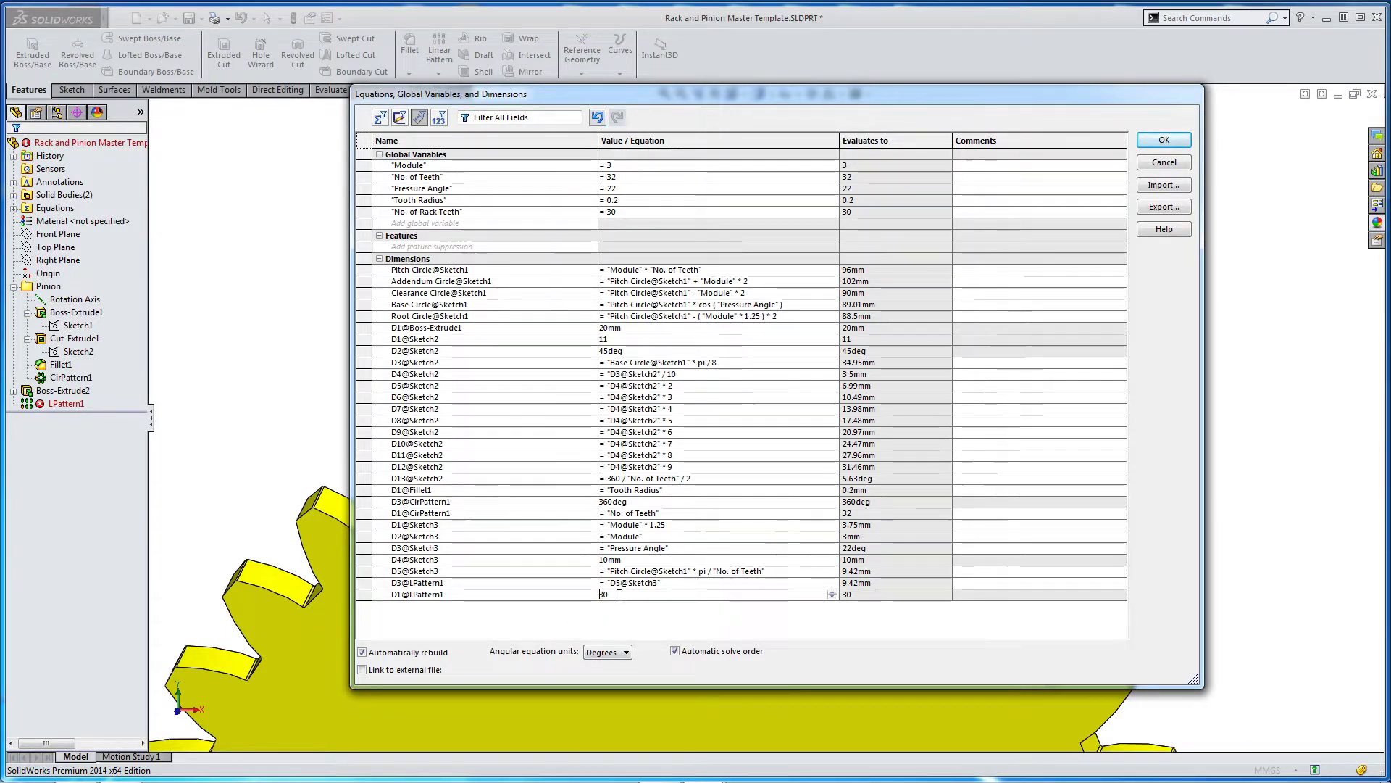
pyautogui.press('BackSpace')
pyautogui.write('=')
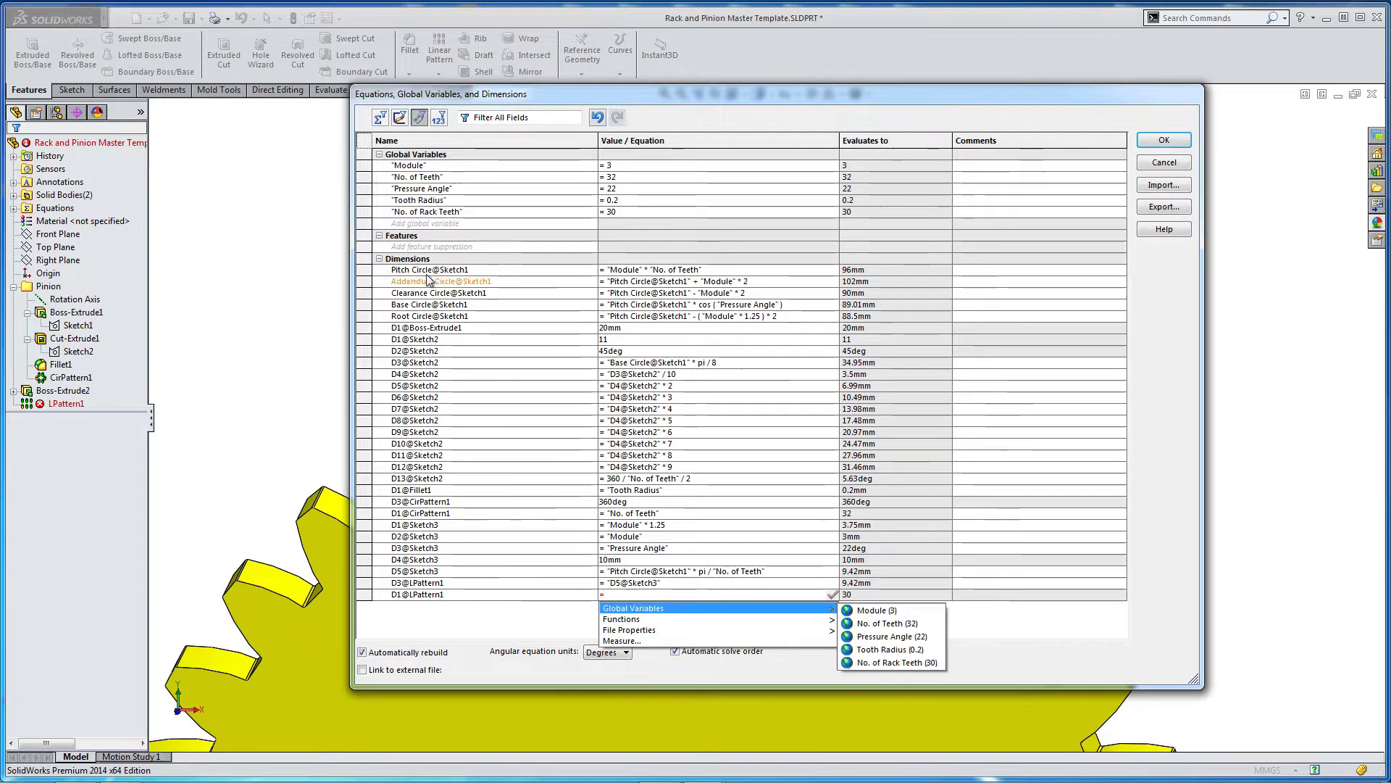
pyautogui.click(423, 212)
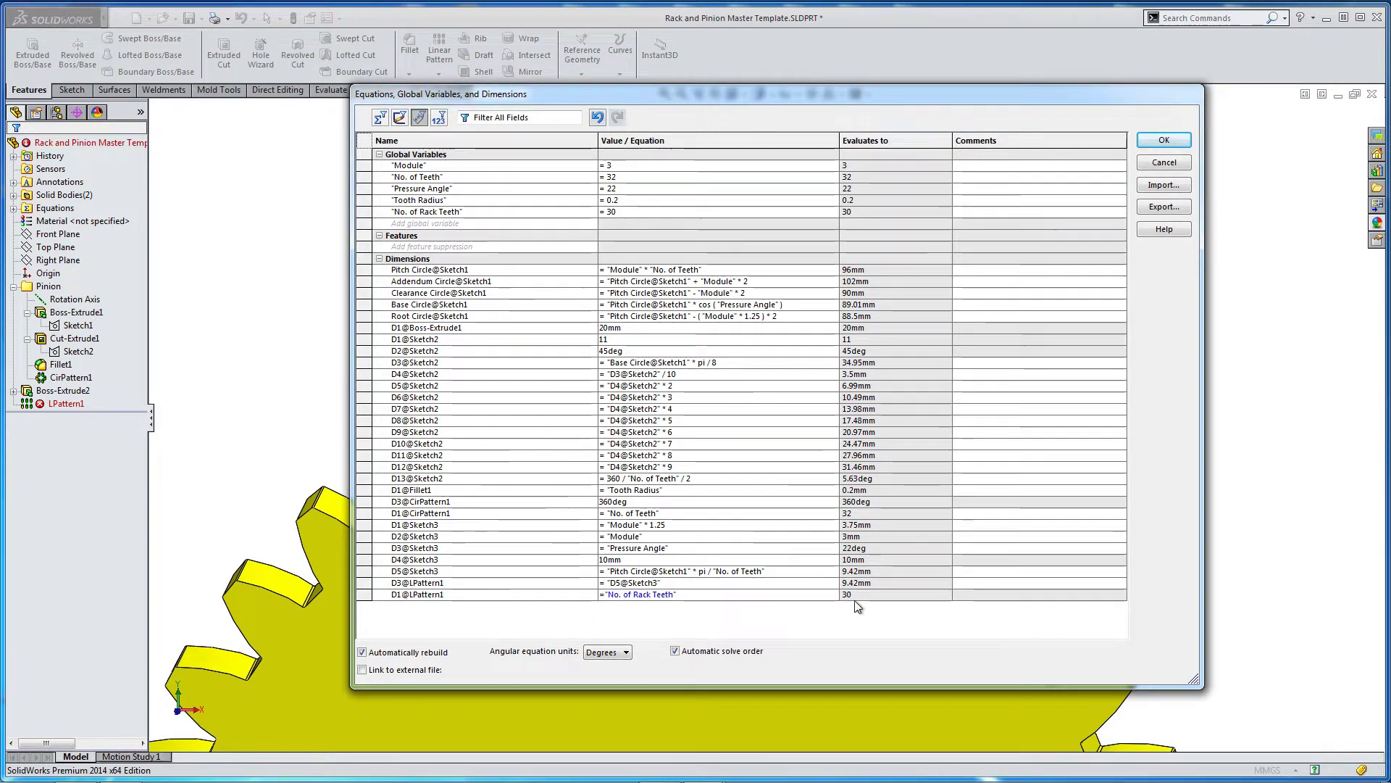
pyautogui.click(1151, 140)
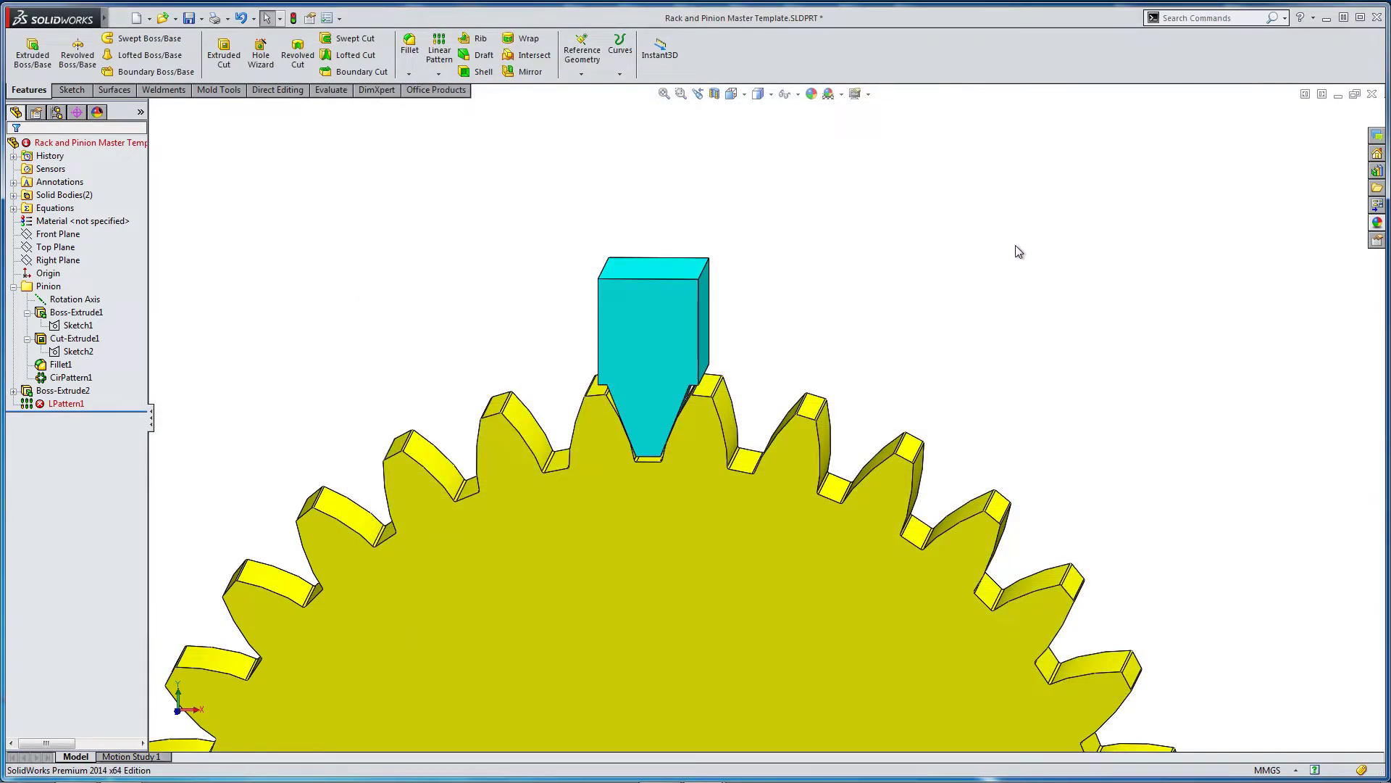
# Edit LPattern1 to pattern the Boss-Extrude2 body instead of CirPattern1.
pyautogui.rightClick(76, 404)
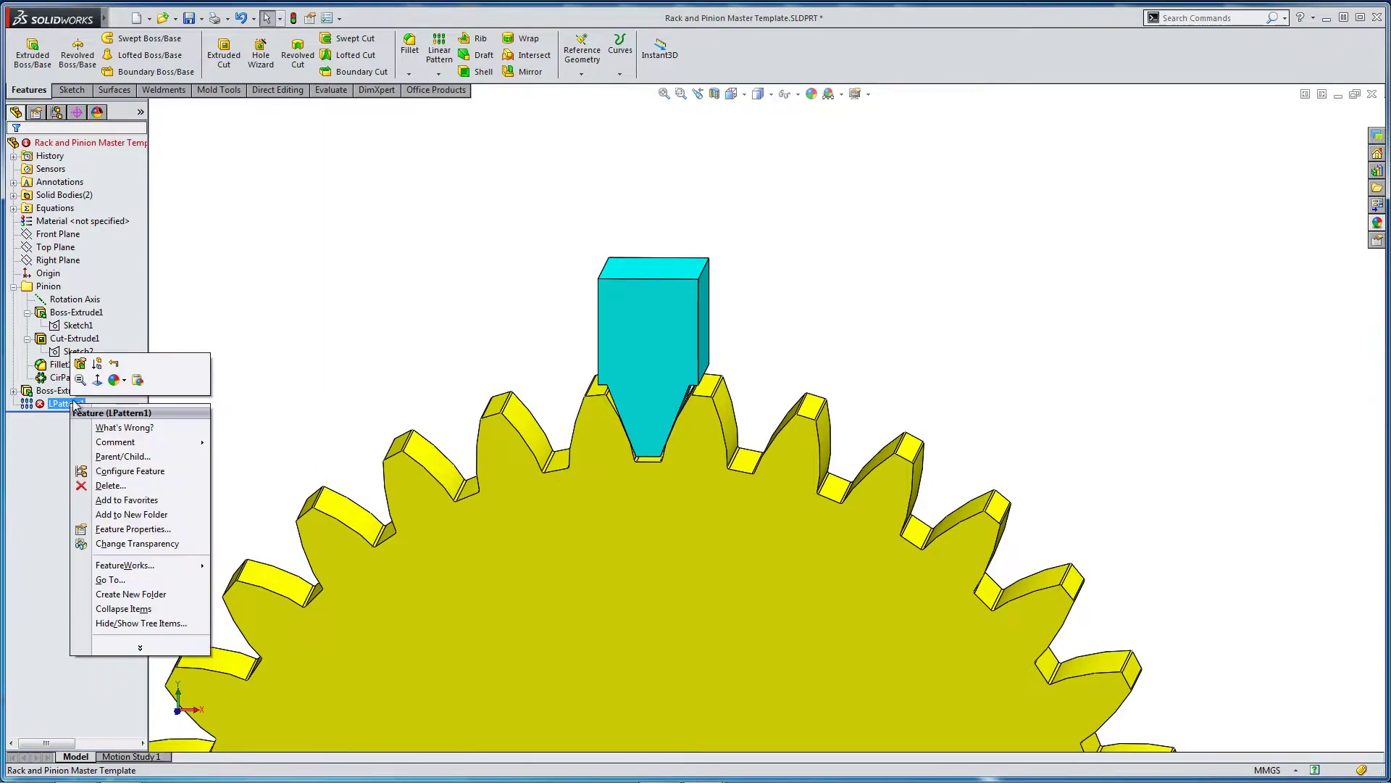
pyautogui.click(72, 364)
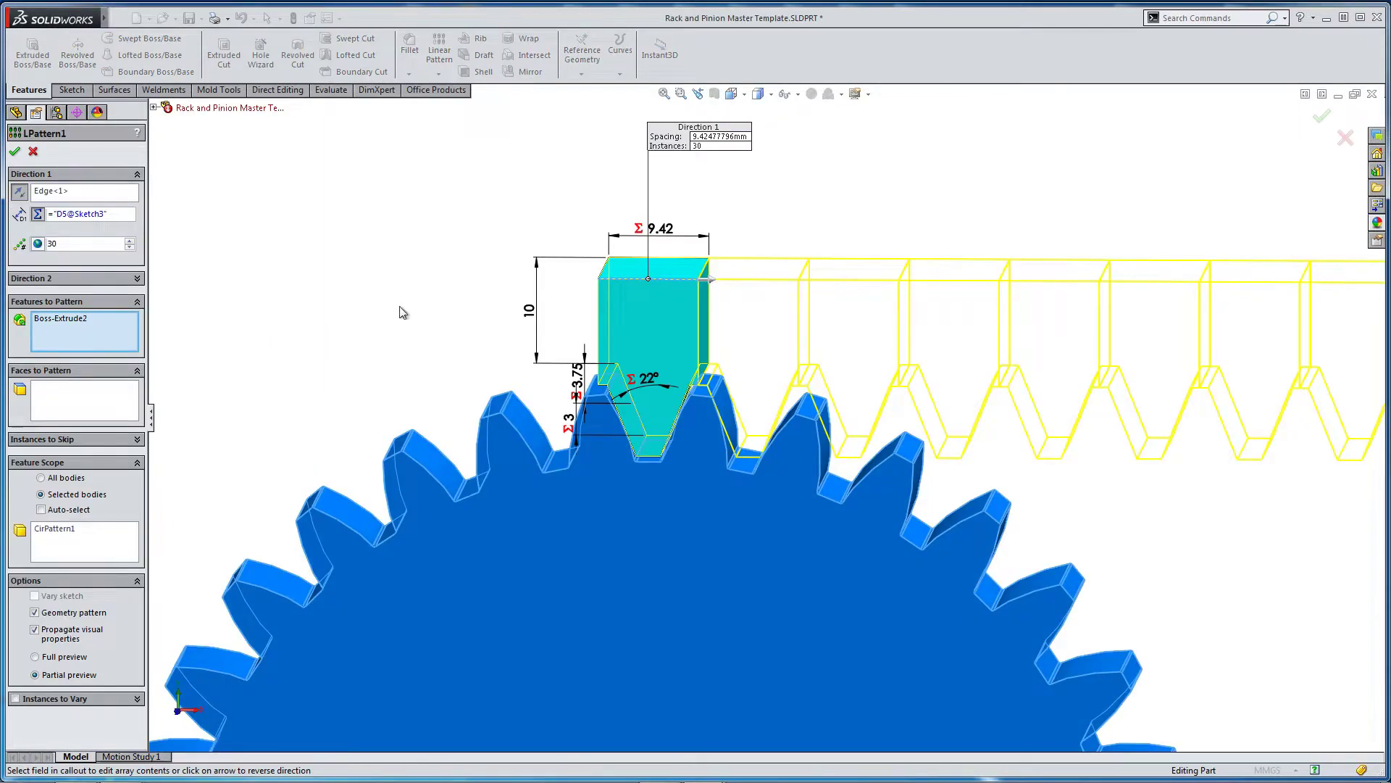
pyautogui.moveTo(403, 312); pyautogui.dragTo(379, 311, button='middle')
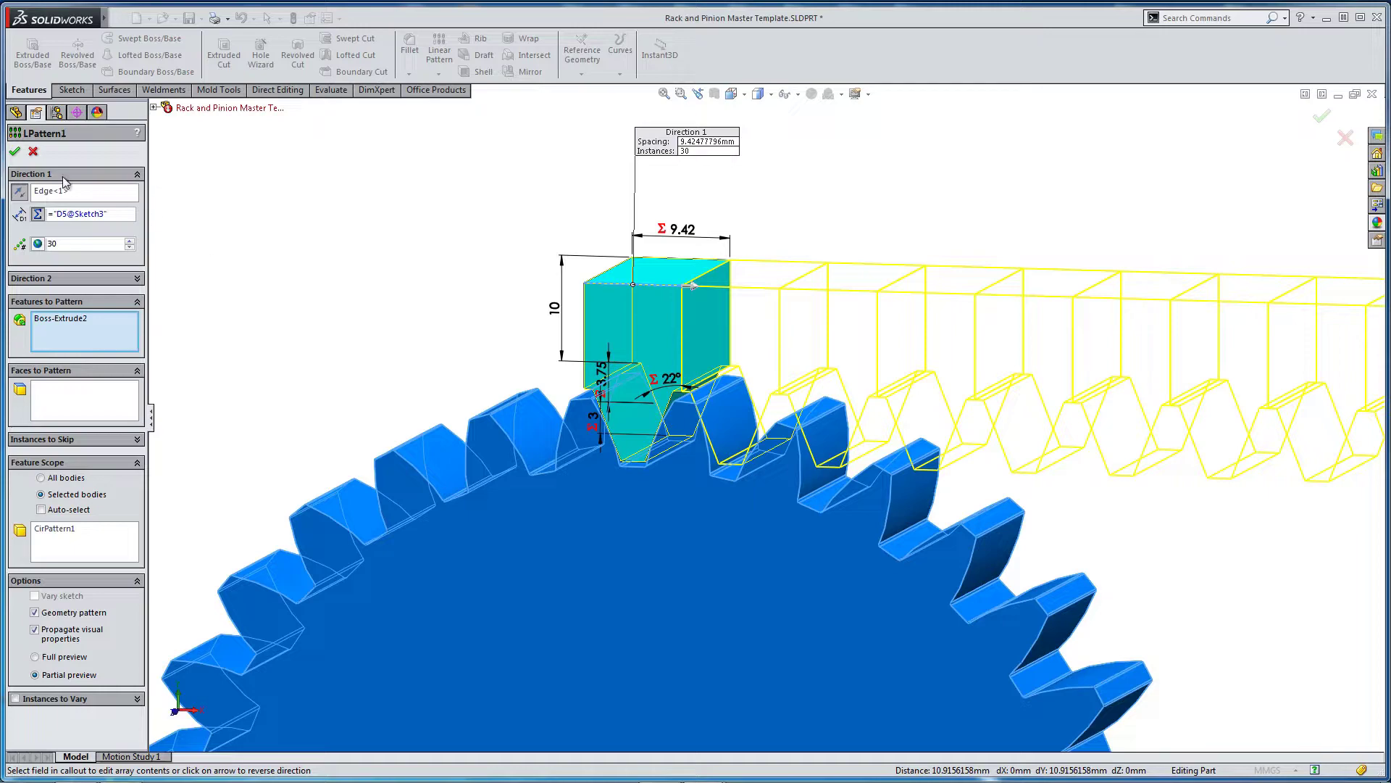
pyautogui.click(14, 152)
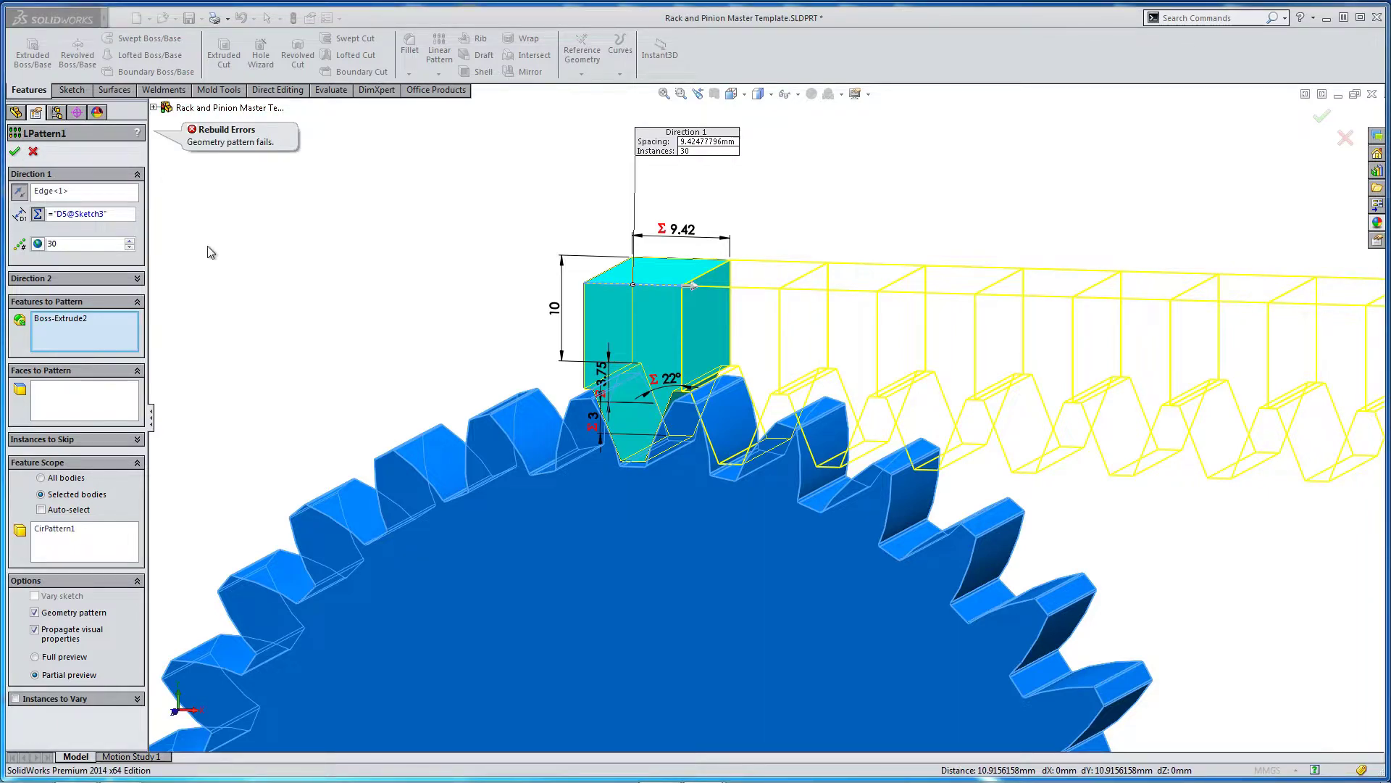
pyautogui.click(45, 529)
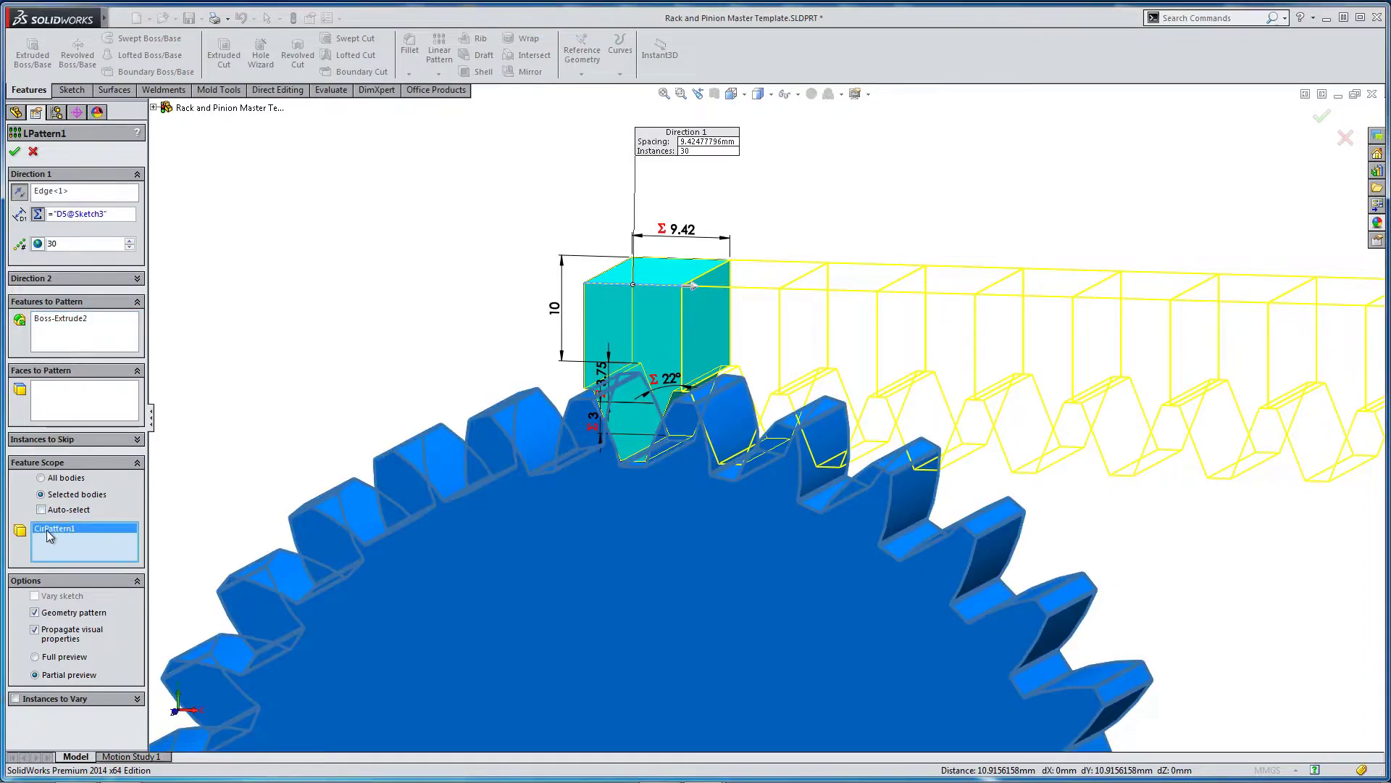
pyautogui.press('Delete')
pyautogui.click(607, 432)
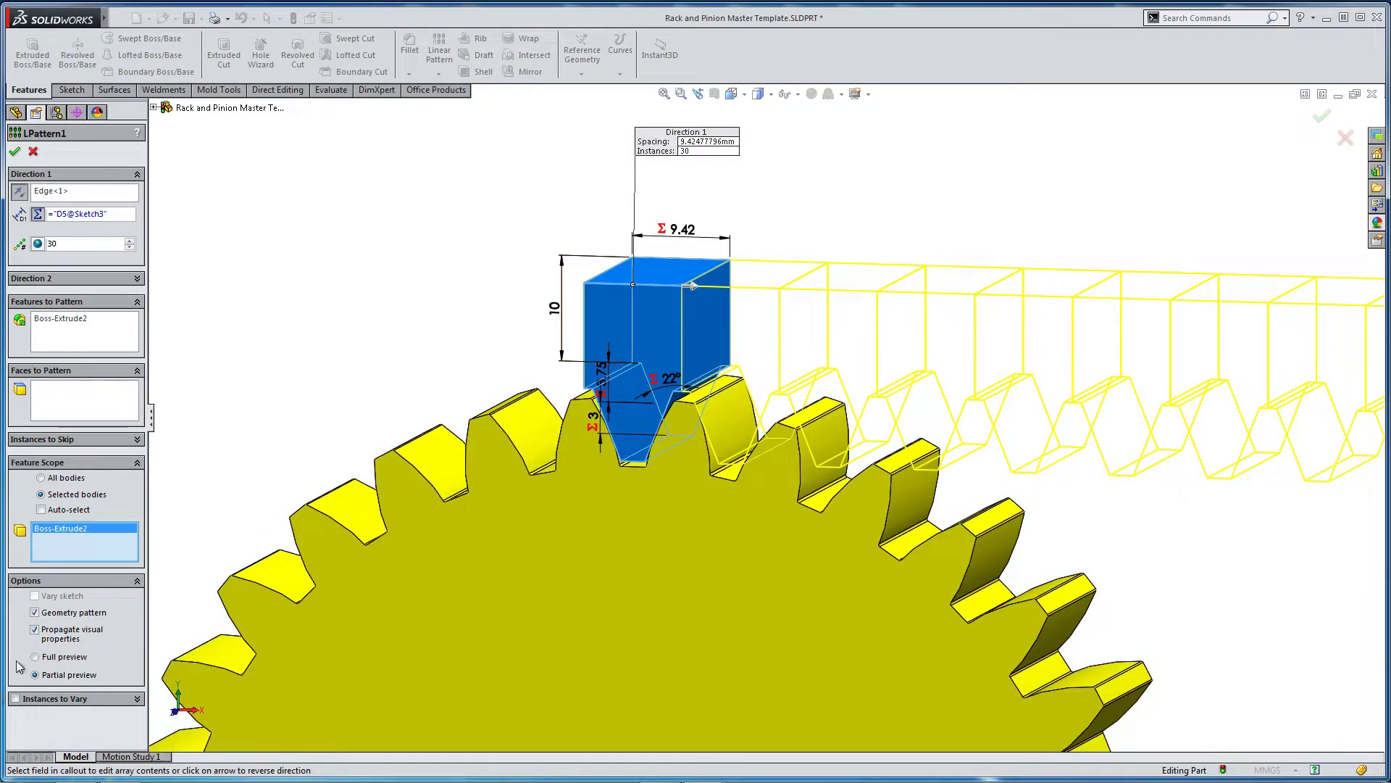
pyautogui.click(15, 152)
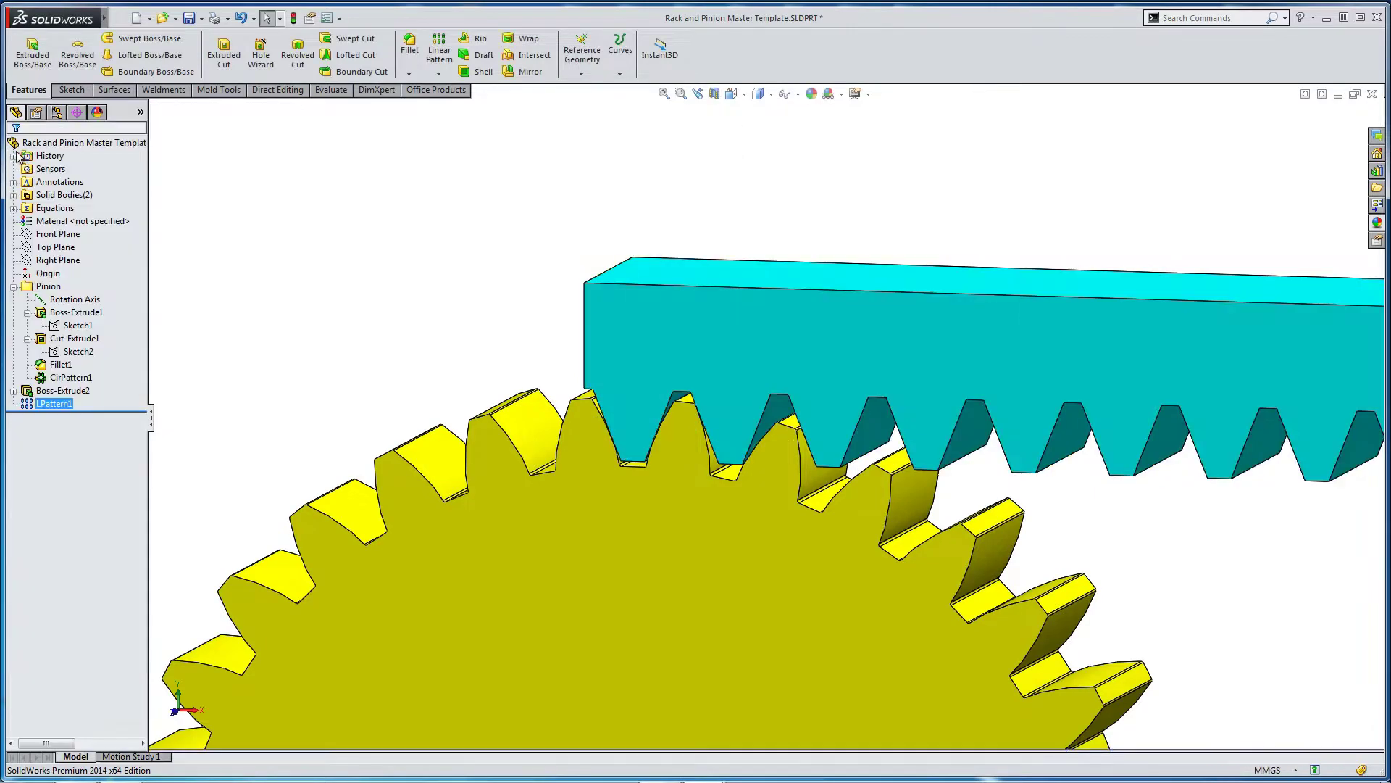
# View the gear and rack from the Front and zoom into the mesh.
pyautogui.moveTo(331, 290); pyautogui.dragTo(332, 276, button='middle')
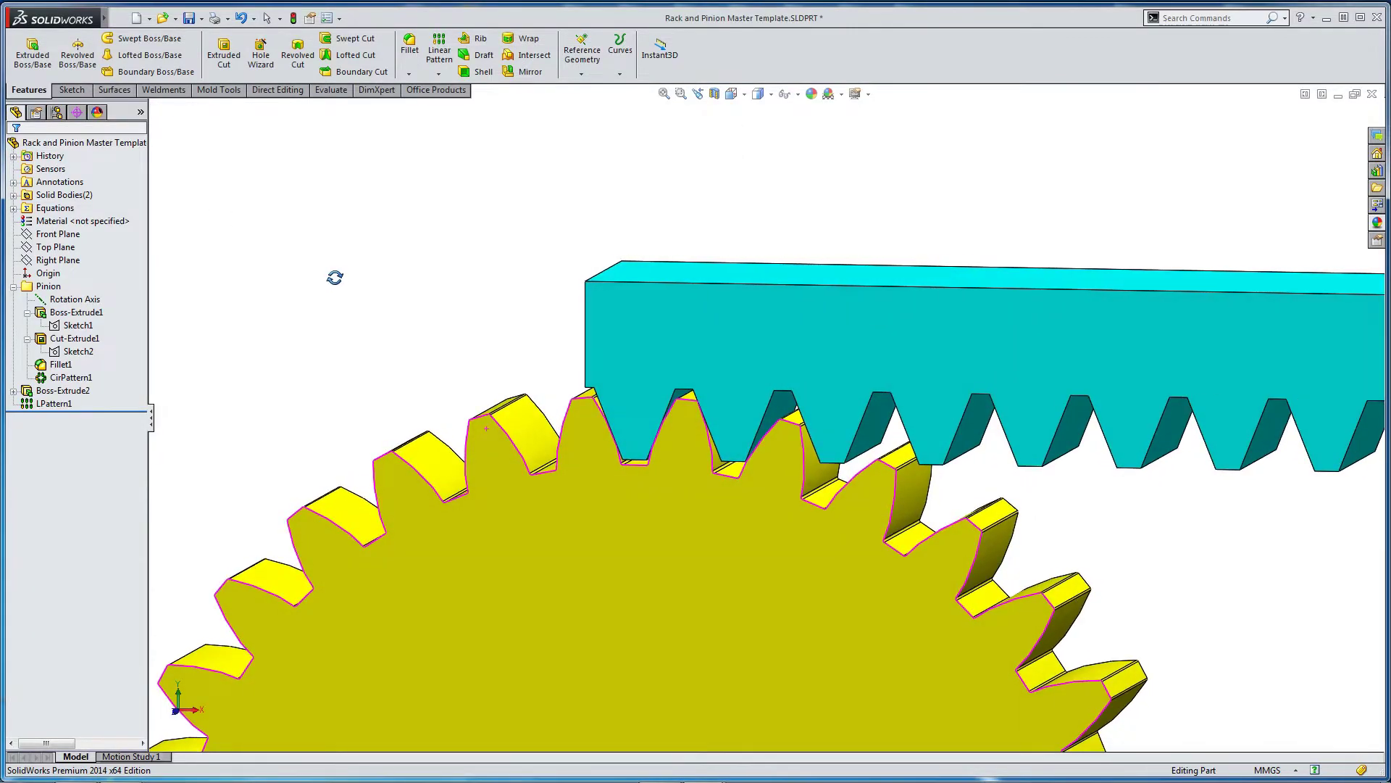
pyautogui.click(730, 93)
pyautogui.click(751, 148)
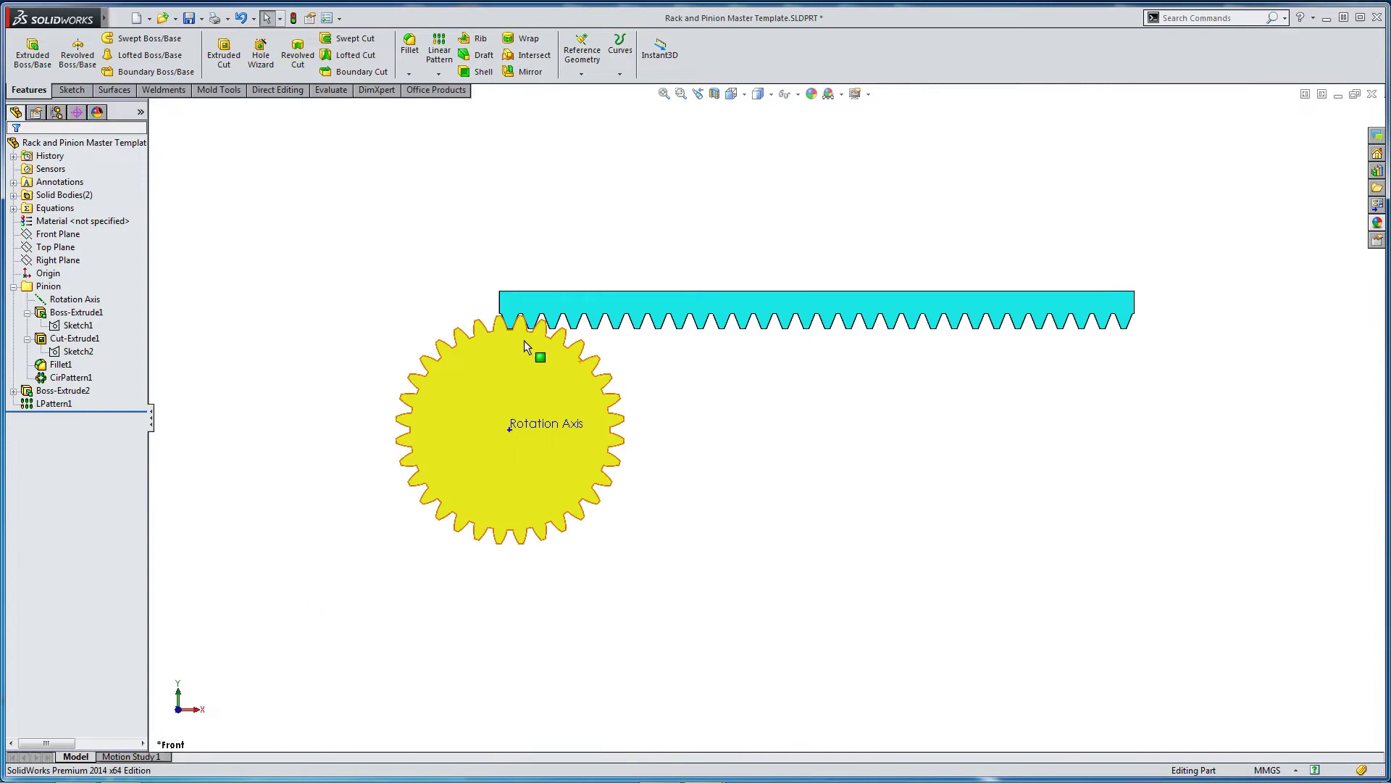
pyautogui.scroll(-4, 524, 341)
pyautogui.scroll(-3, 634, 349)
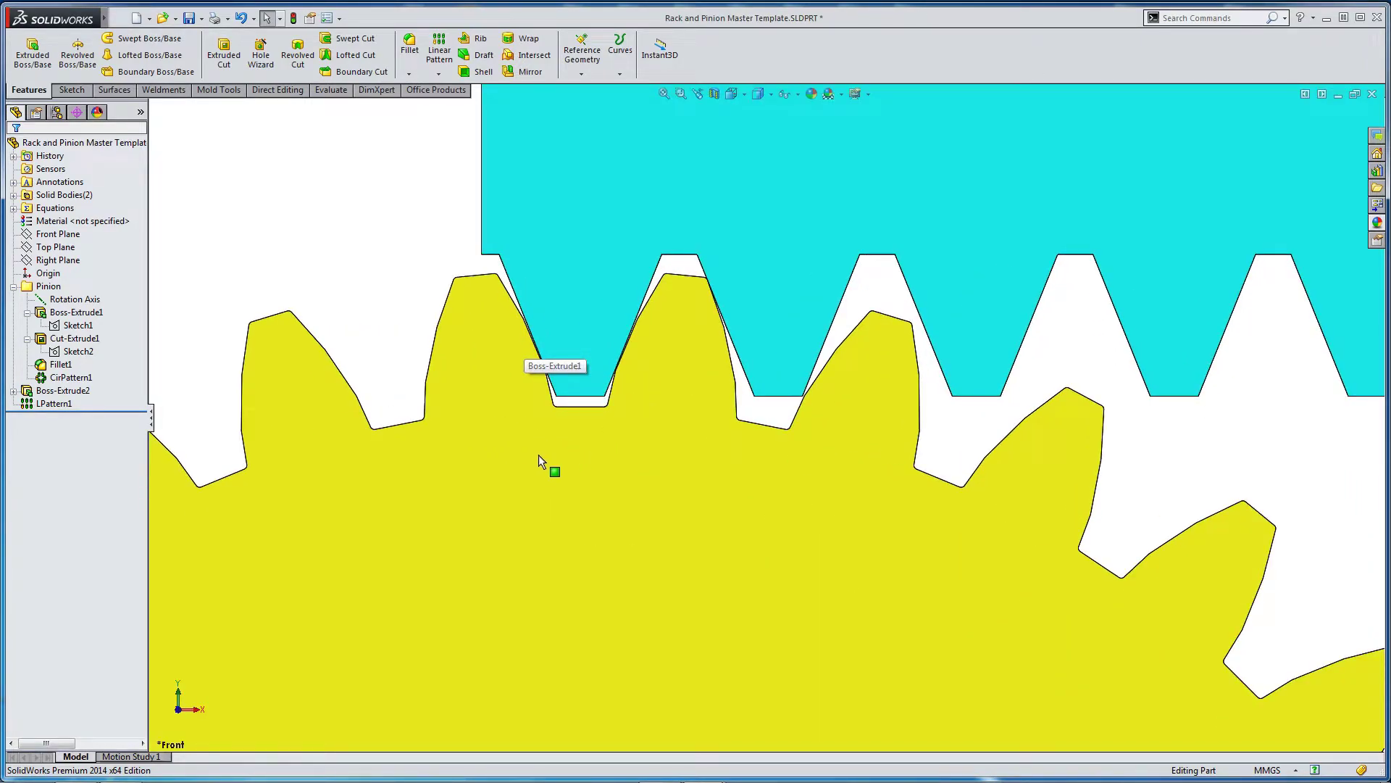
pyautogui.scroll(2, 538, 455)
# Roll the part back above LPattern1, leaving only the single rack tooth.
pyautogui.click(67, 379)
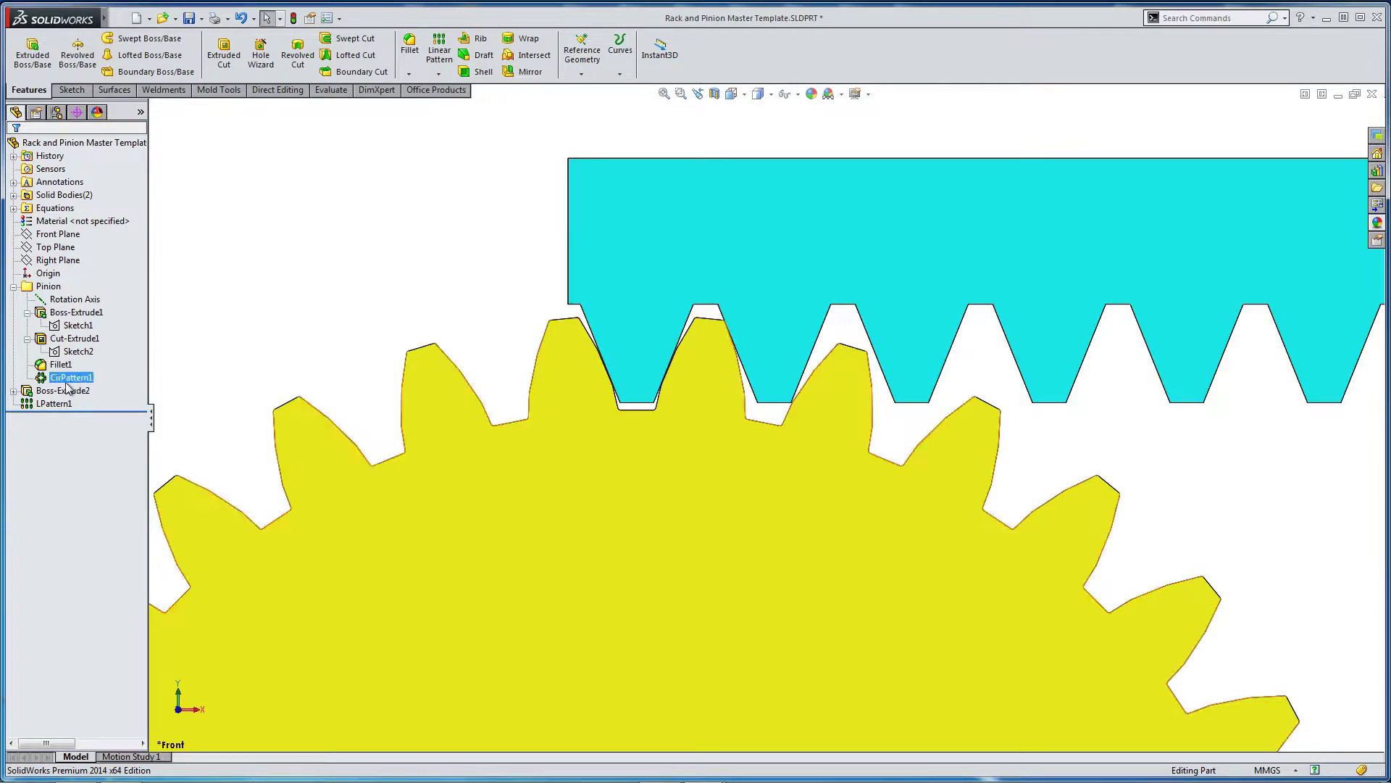
pyautogui.press('Escape')
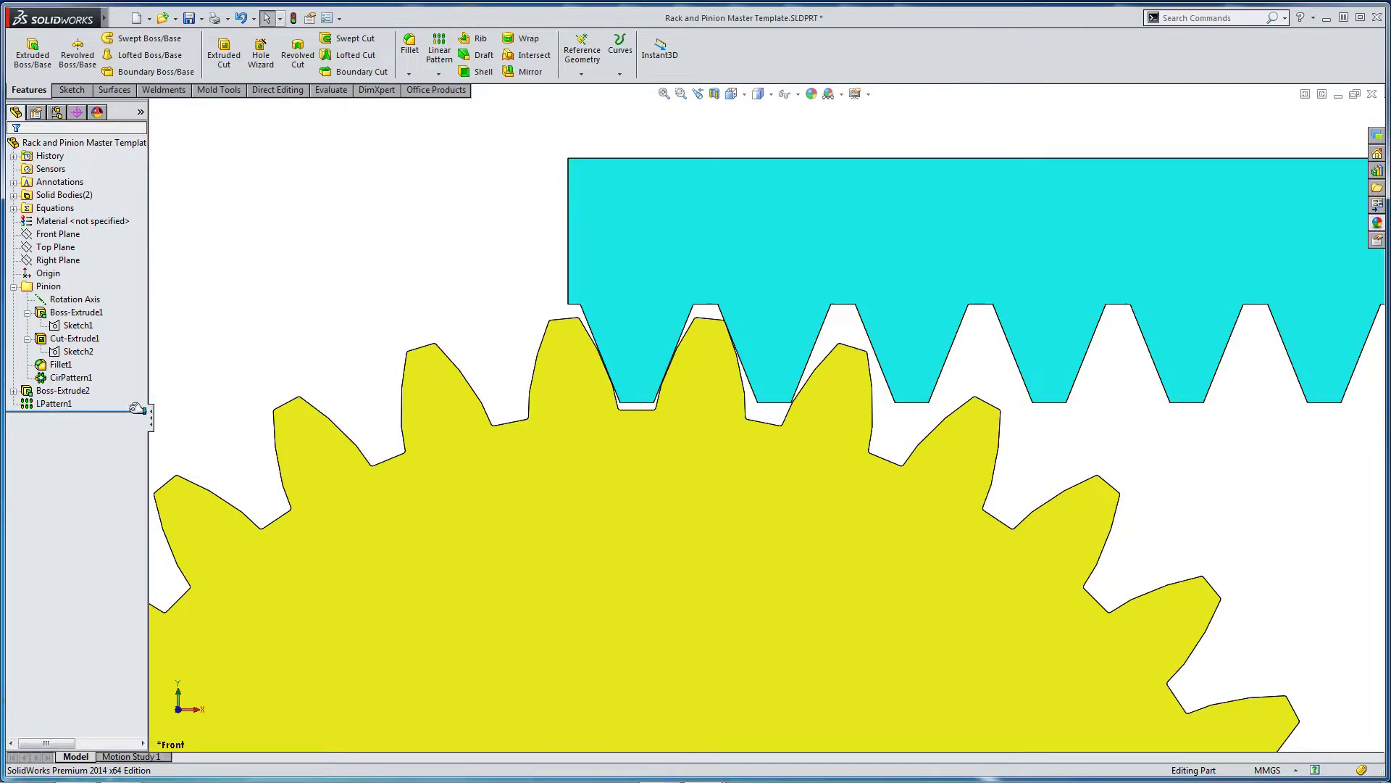
pyautogui.moveTo(135, 408); pyautogui.dragTo(135, 397)
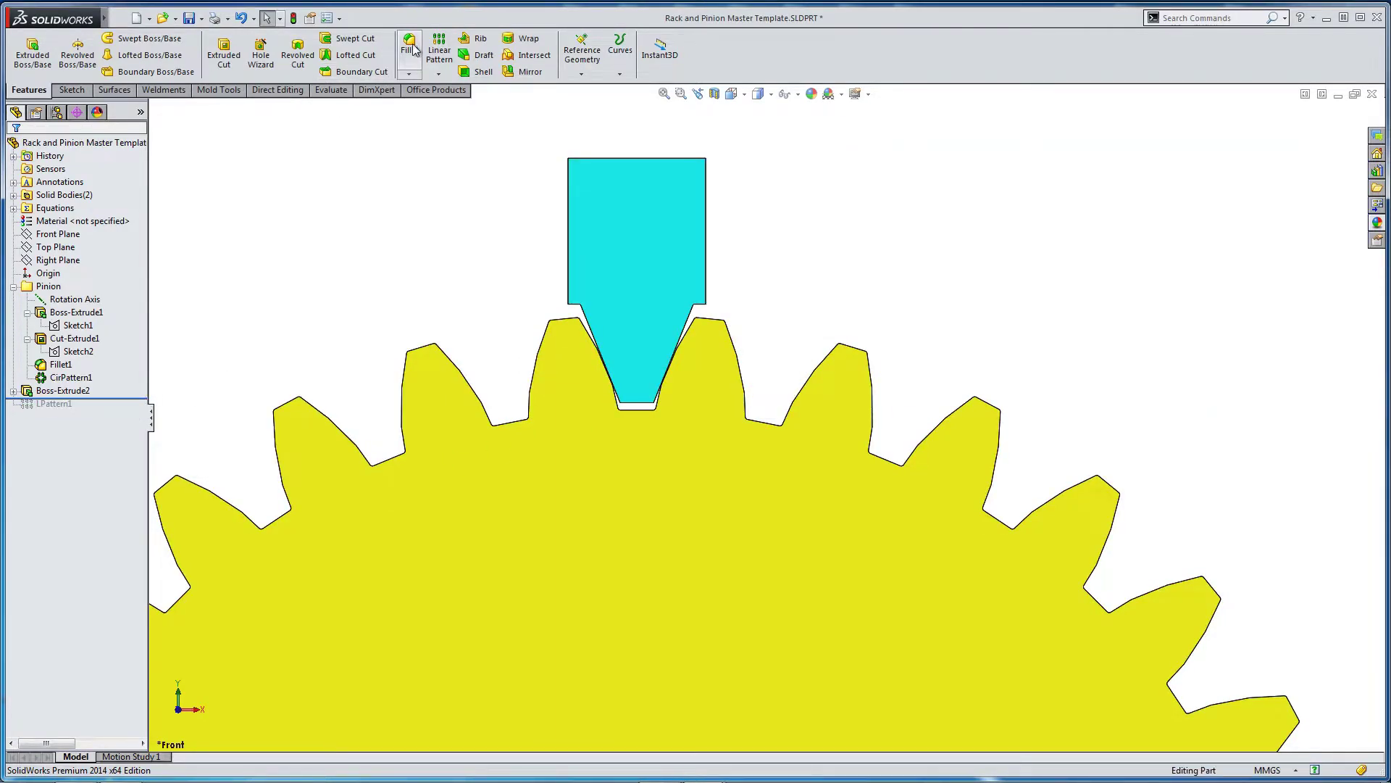
# Create Fillet2 with a 0.4 mm radius on the rack tooth's tip, root and top edges.
pyautogui.click(411, 45)
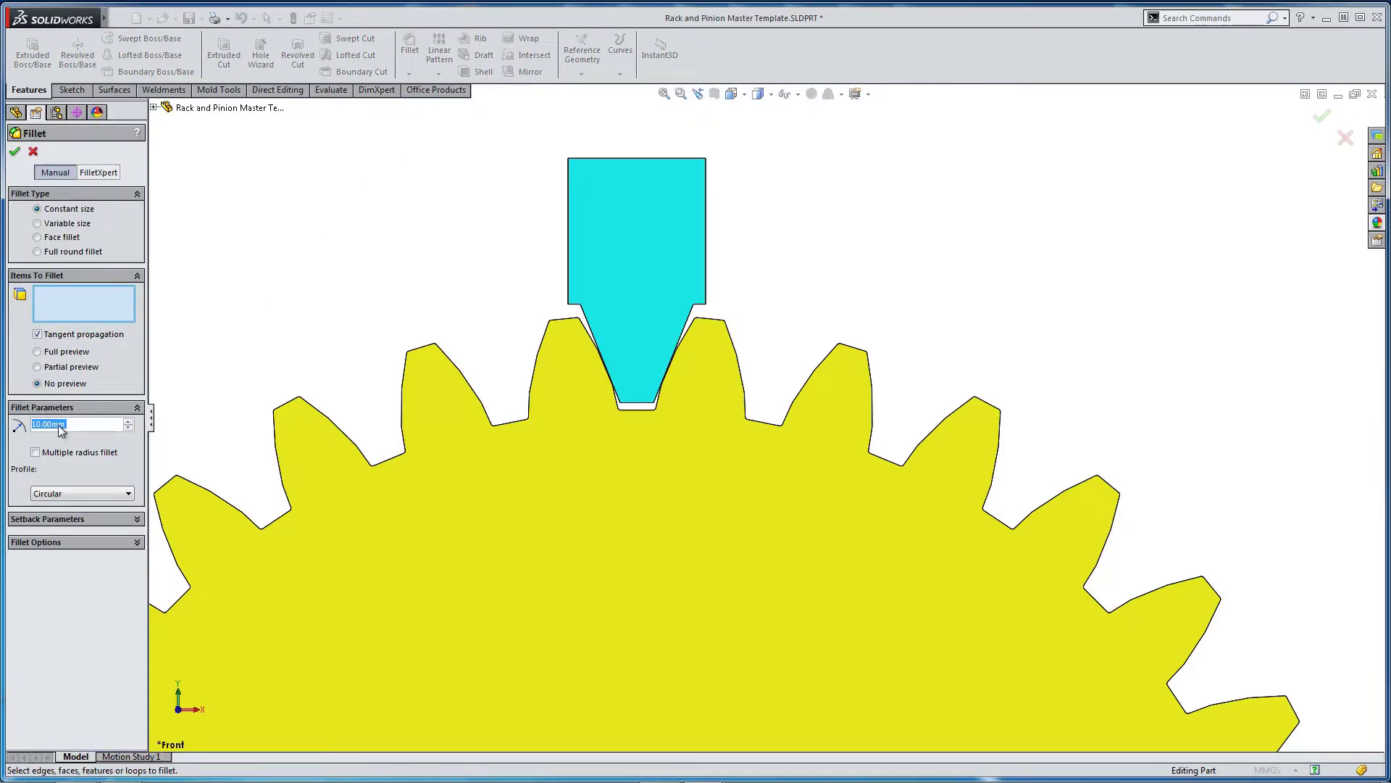
pyautogui.write('0.')
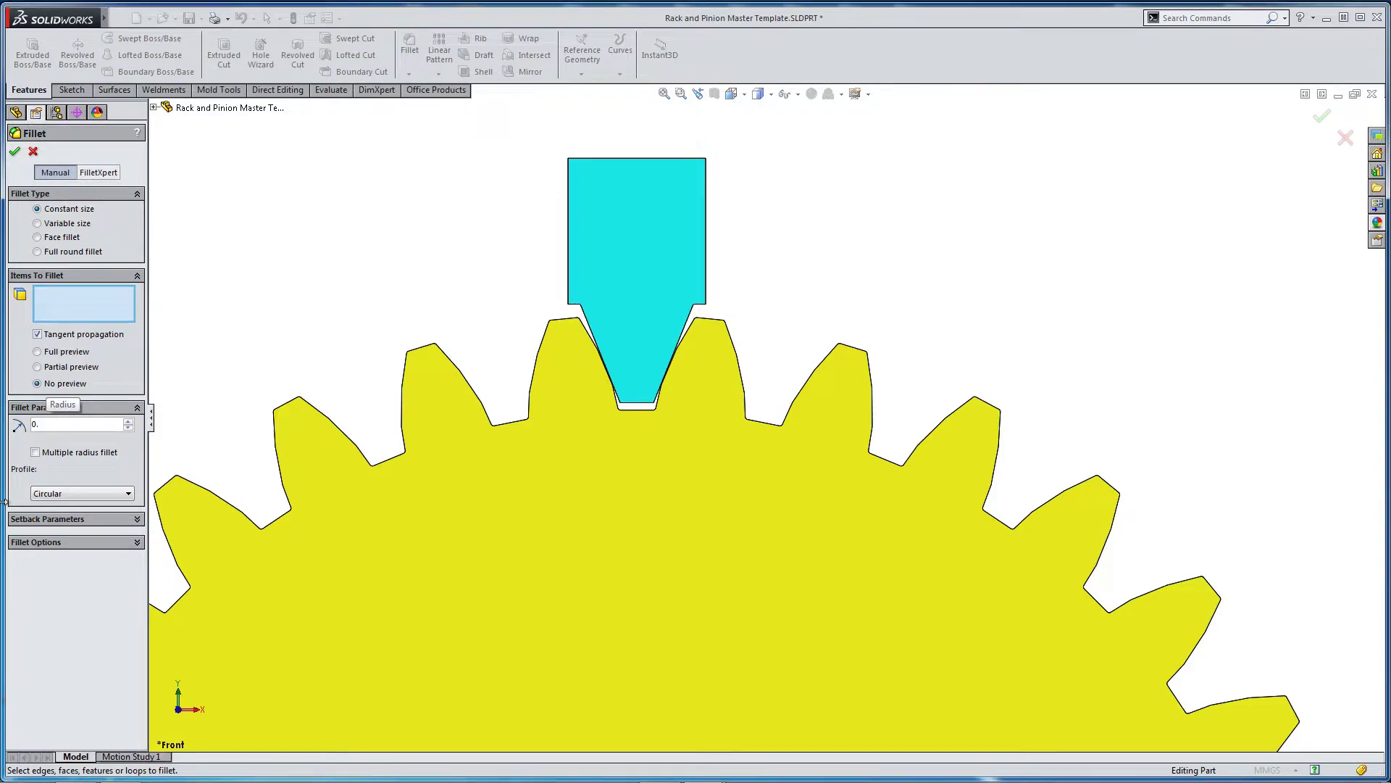
pyautogui.write('4')
pyautogui.press('Return')
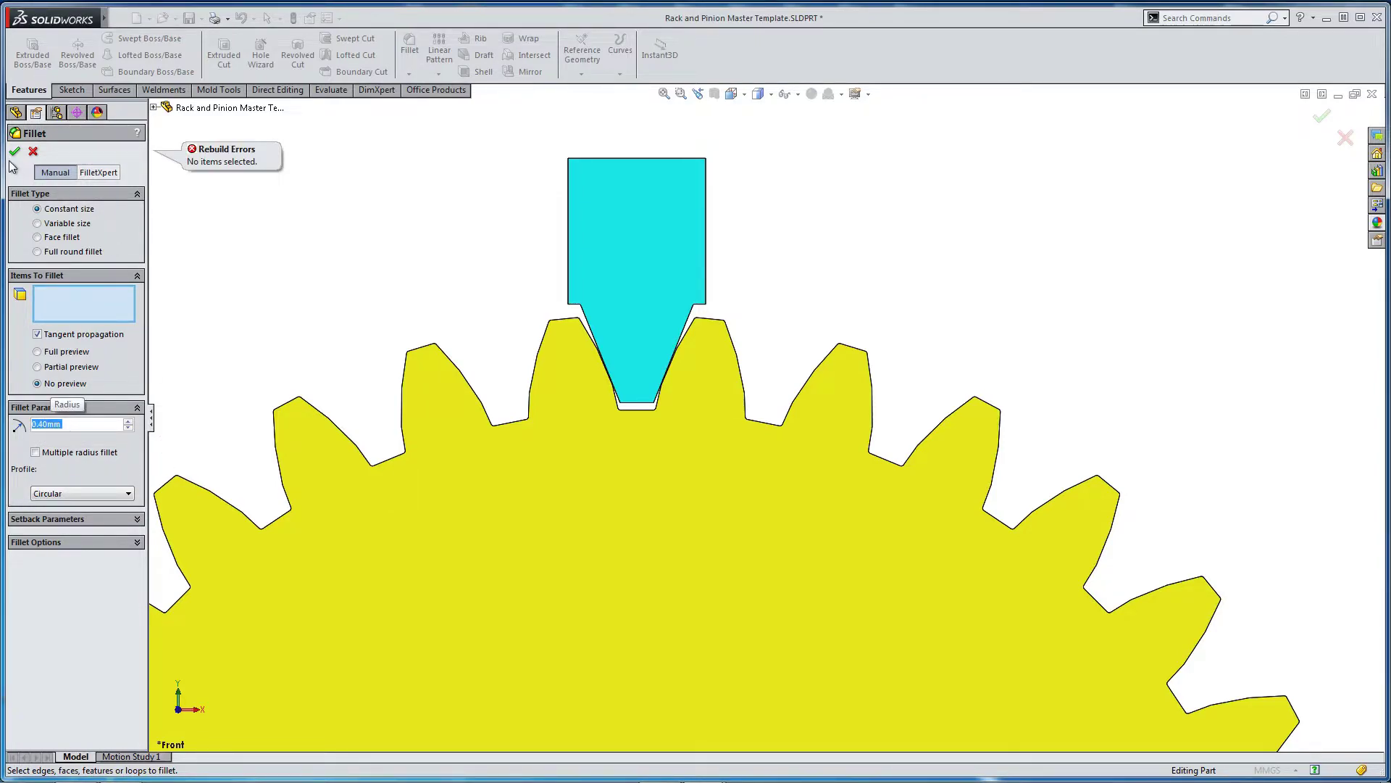
pyautogui.moveTo(358, 265); pyautogui.dragTo(475, 273, button='middle')
pyautogui.scroll(-4, 566, 326)
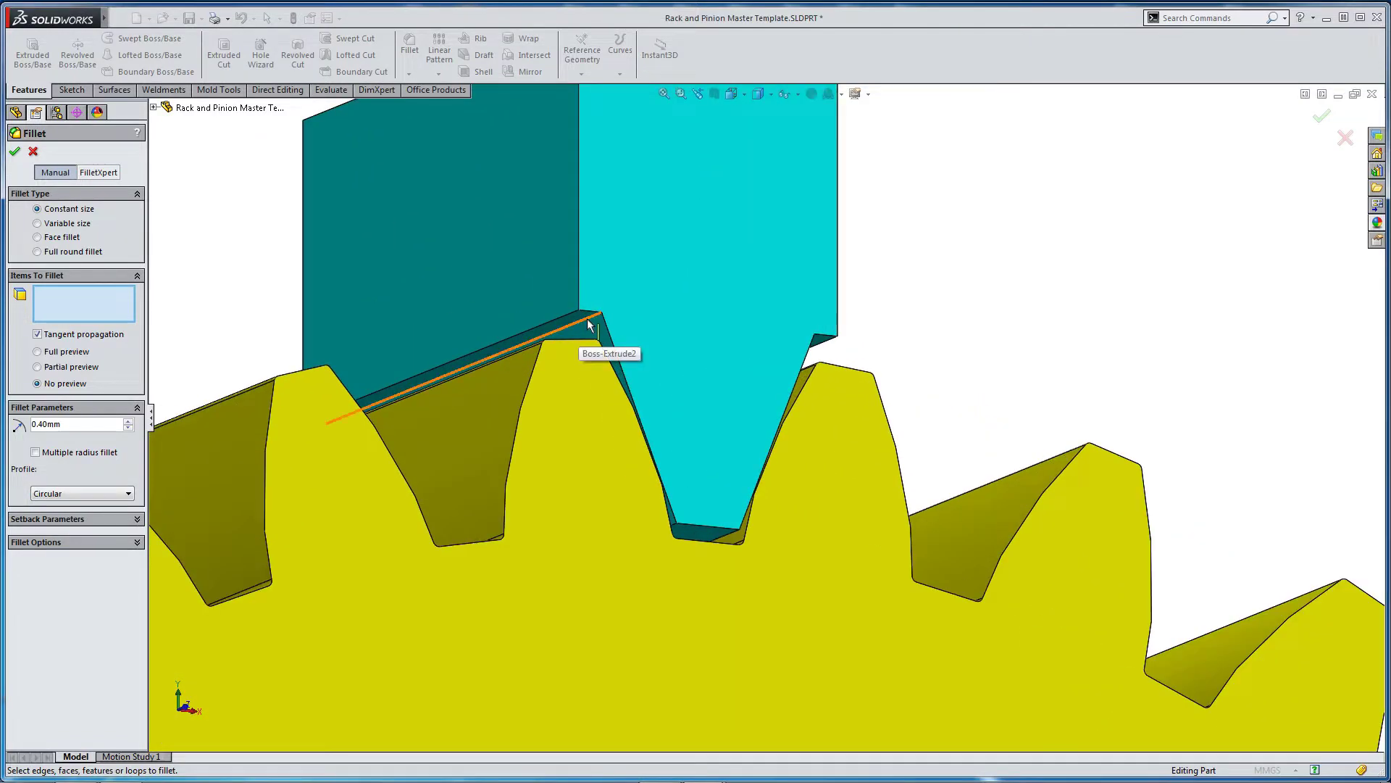
pyautogui.click(587, 316)
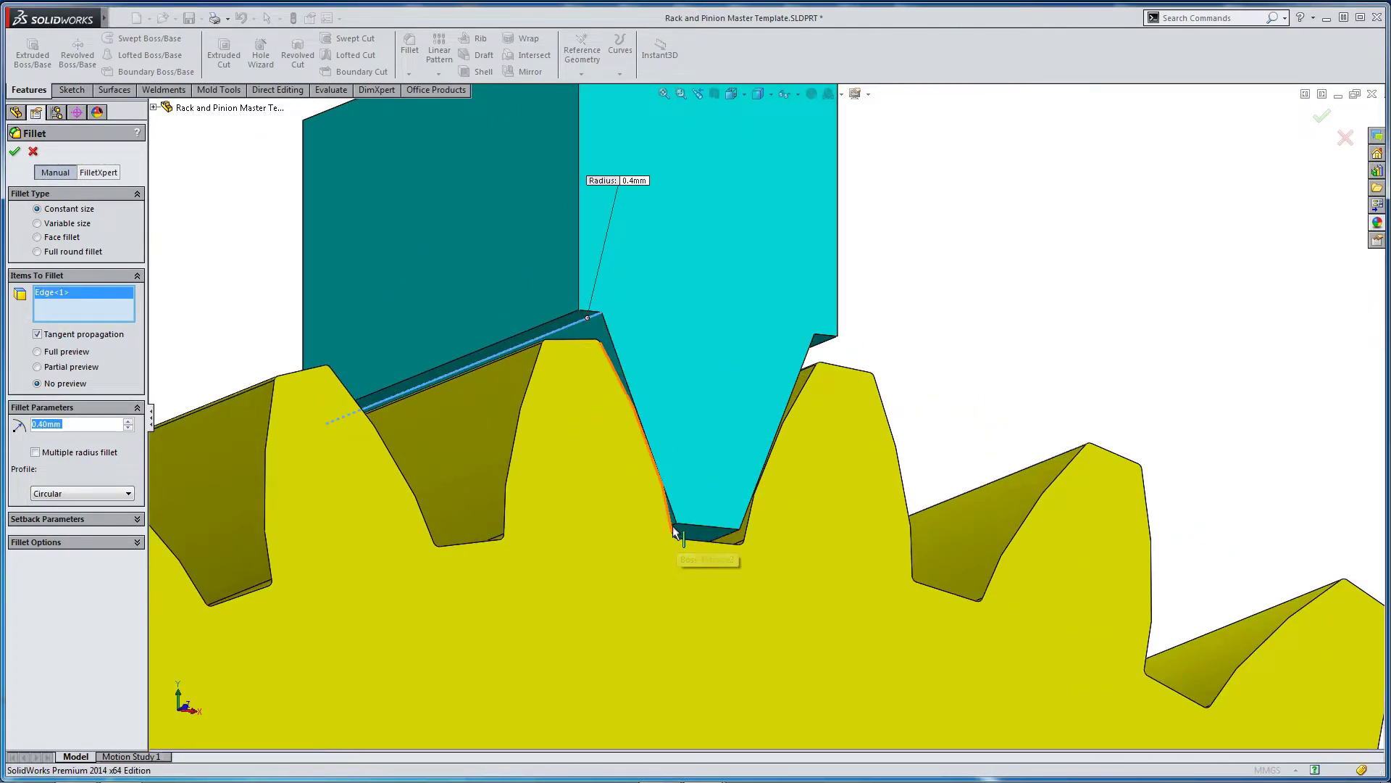
pyautogui.scroll(-3, 673, 523)
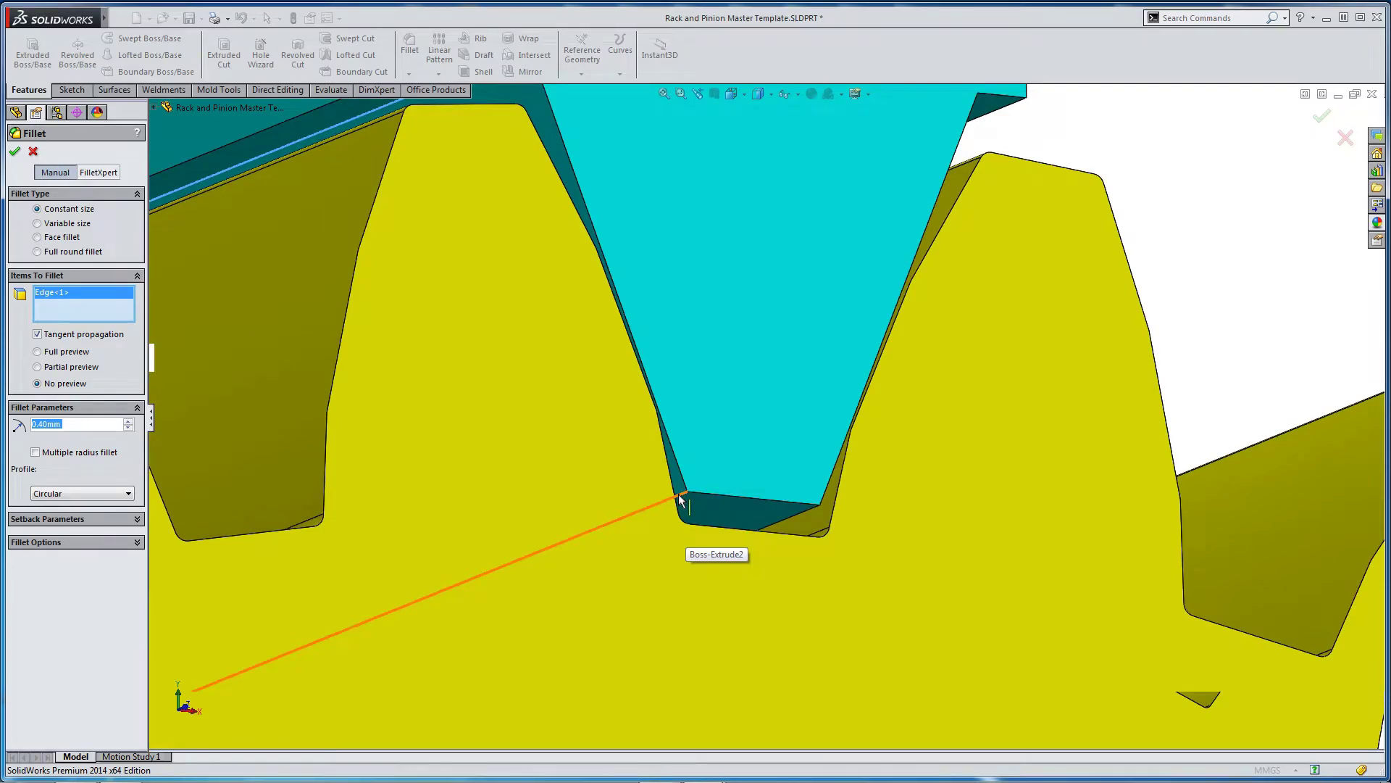
pyautogui.click(799, 514)
pyautogui.moveTo(842, 316); pyautogui.dragTo(922, 188, button='middle')
pyautogui.click(921, 189)
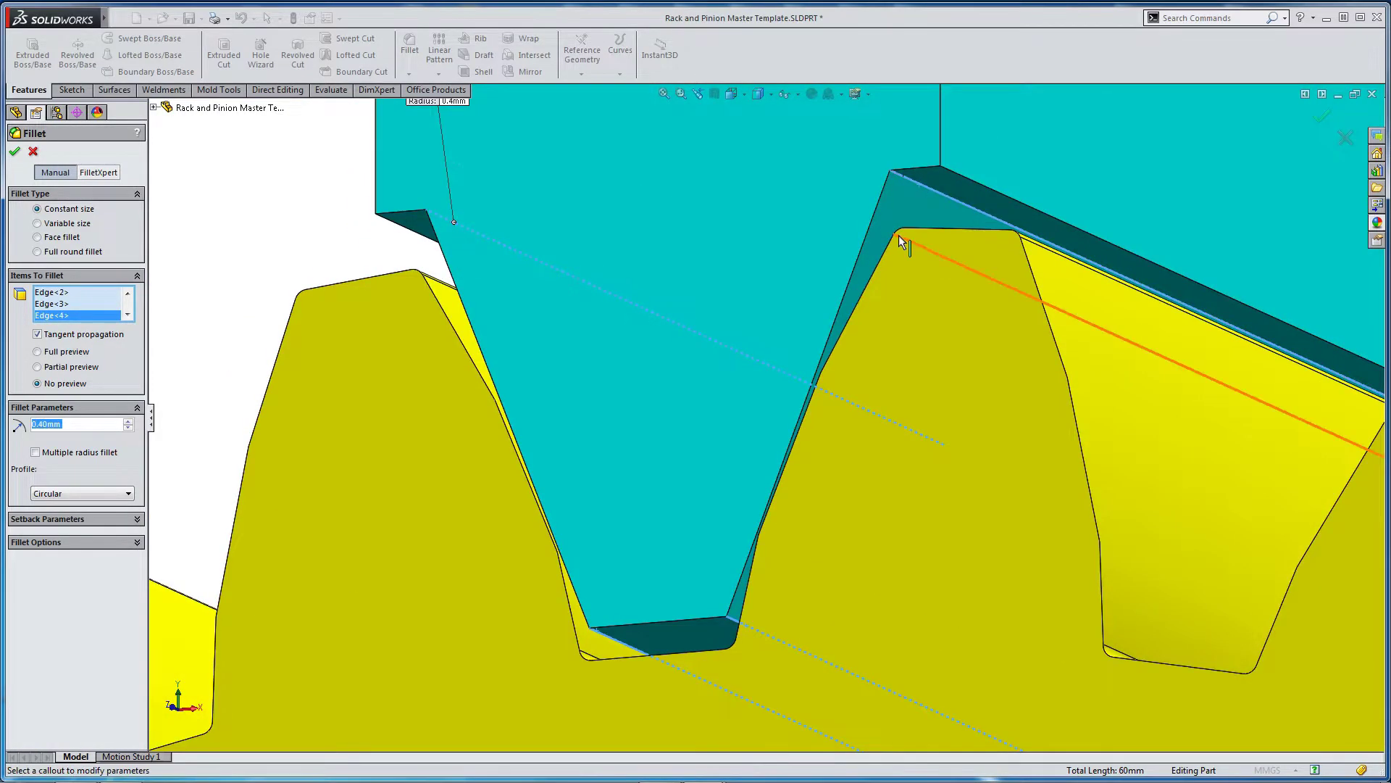
pyautogui.press('Return')
pyautogui.scroll(3, 725, 340)
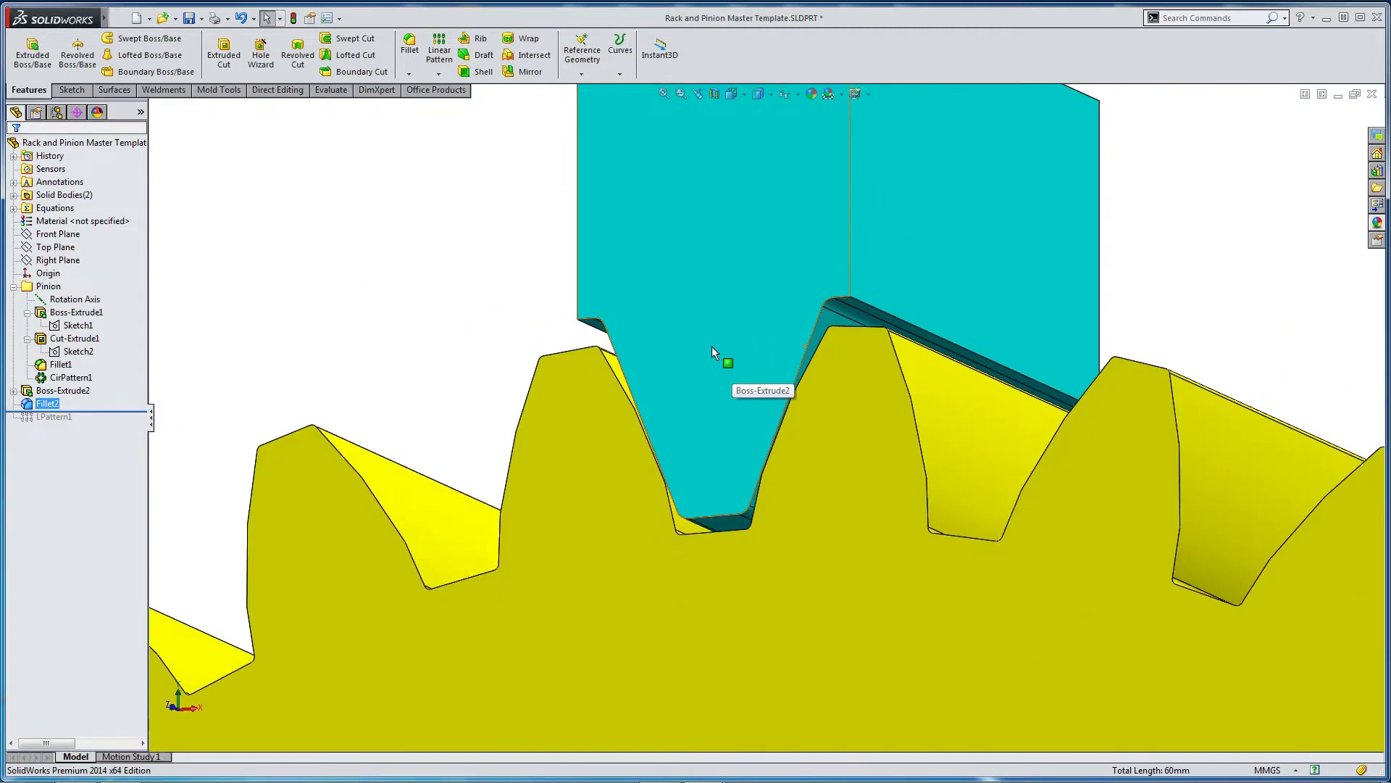
pyautogui.hotkey('ctrl', '1')
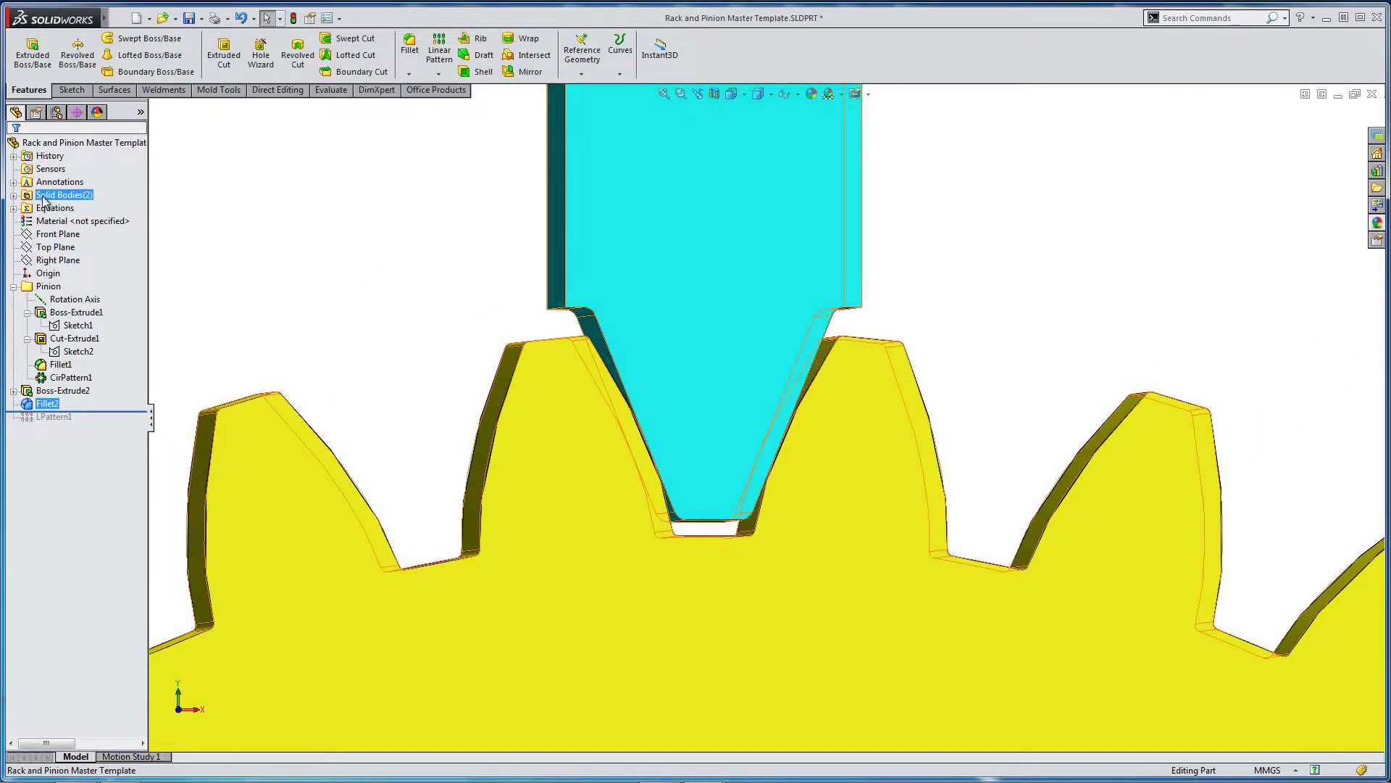
# Set D1@Fillet2 to ="Tooth Radius" in Equations, evaluating to 0.2 mm.
pyautogui.rightClick(45, 208)
pyautogui.click(138, 214)
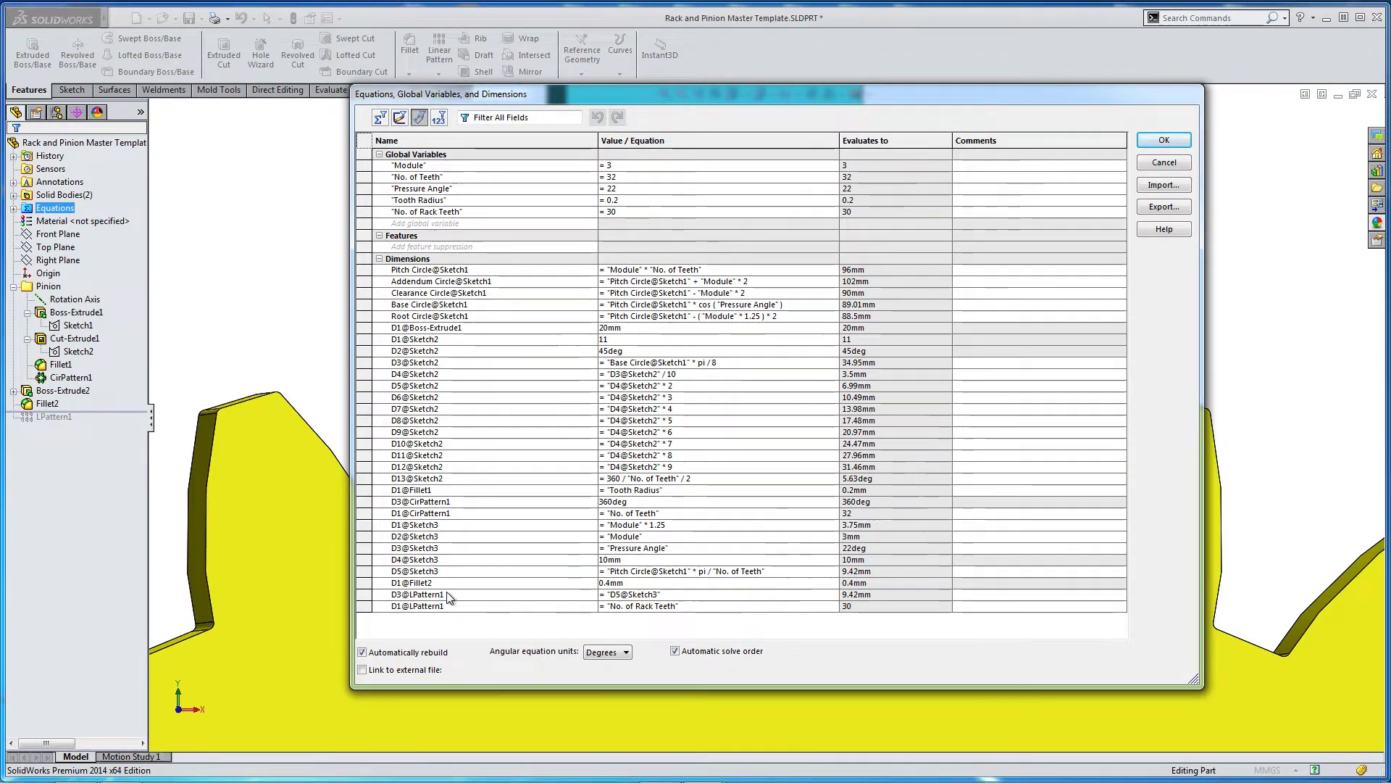
pyautogui.click(630, 584)
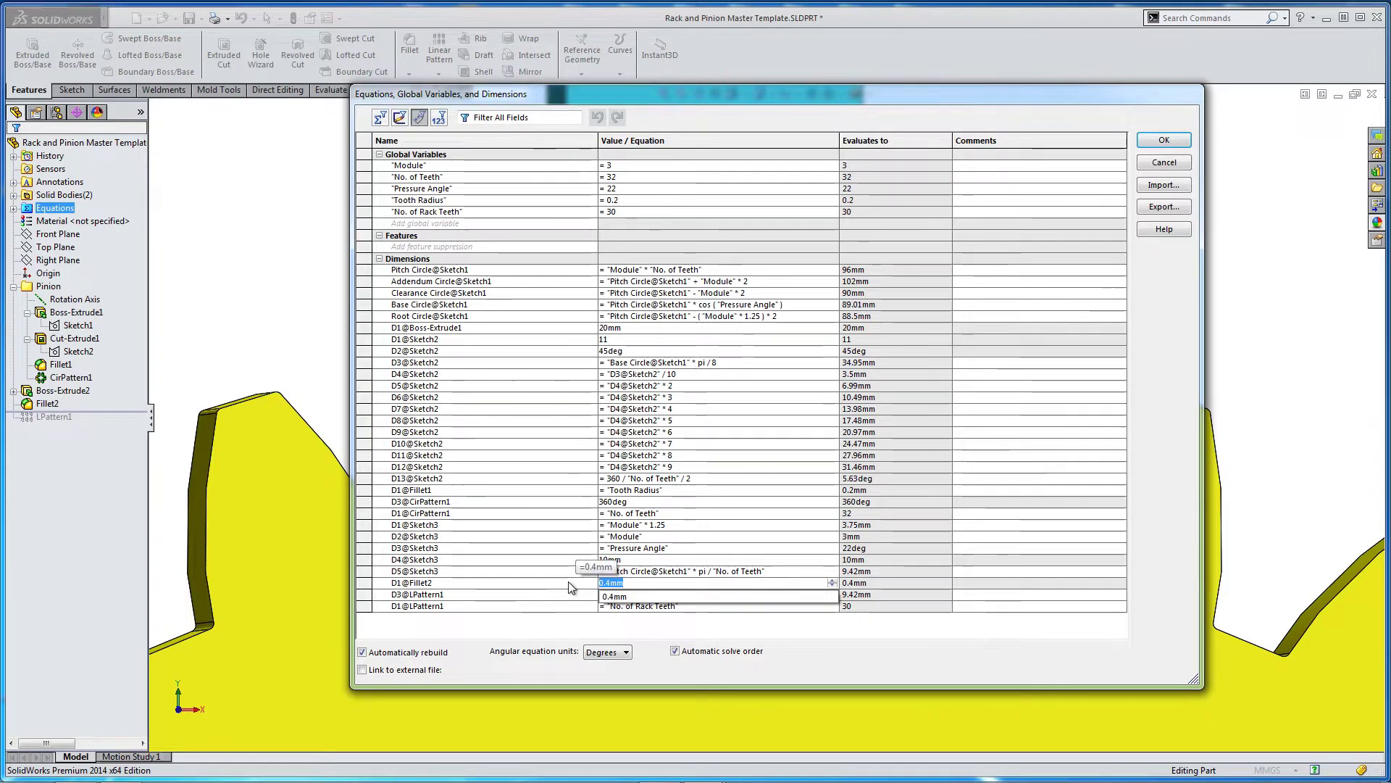
pyautogui.write('=')
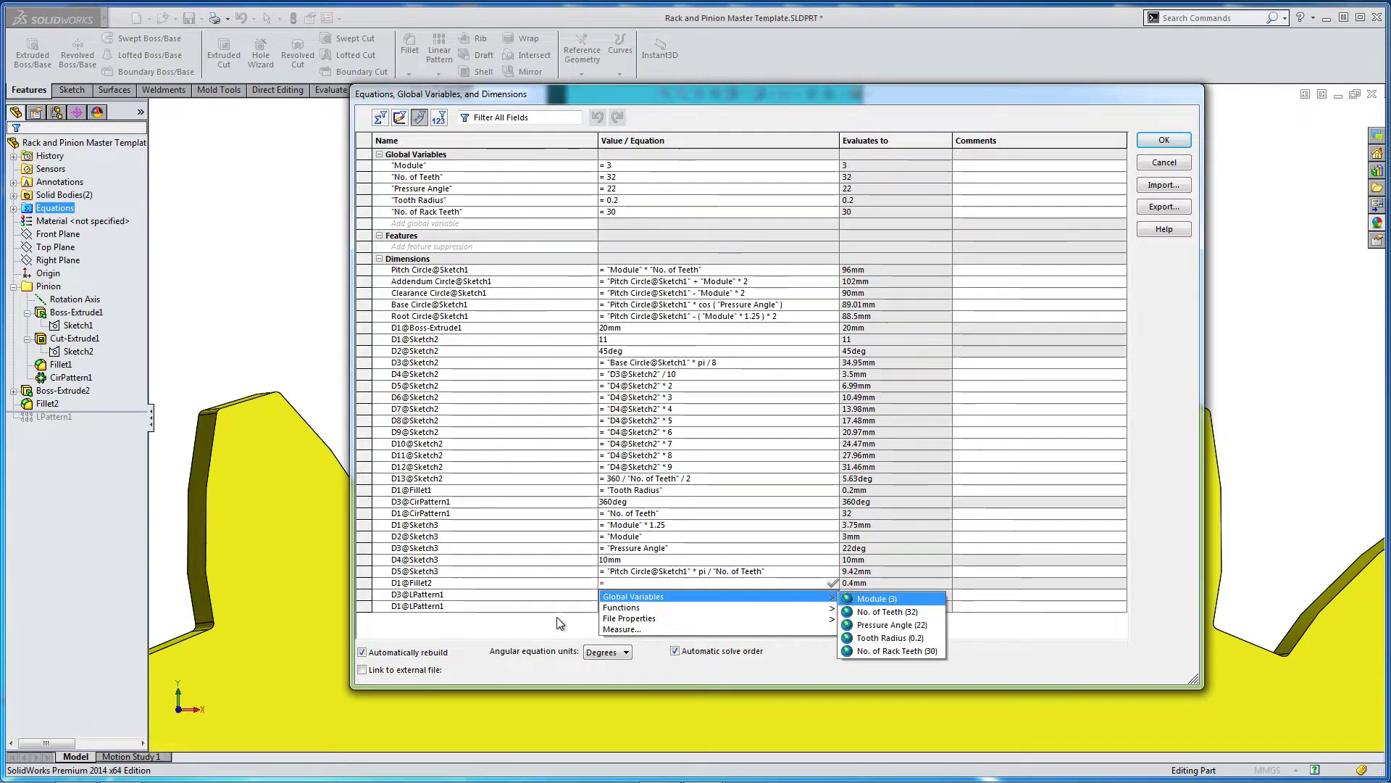
pyautogui.press('Down')
pyautogui.press('Down')
pyautogui.press('Down')
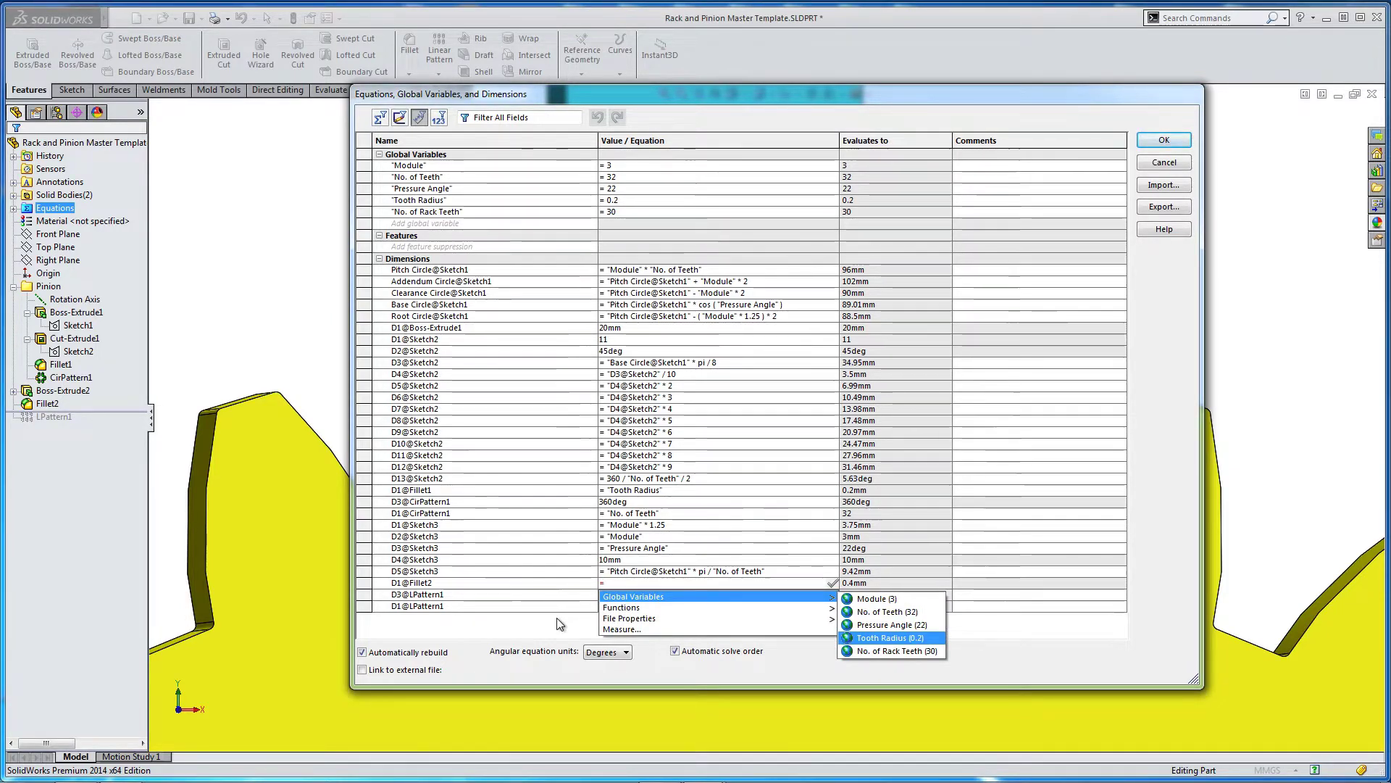
pyautogui.press('Return')
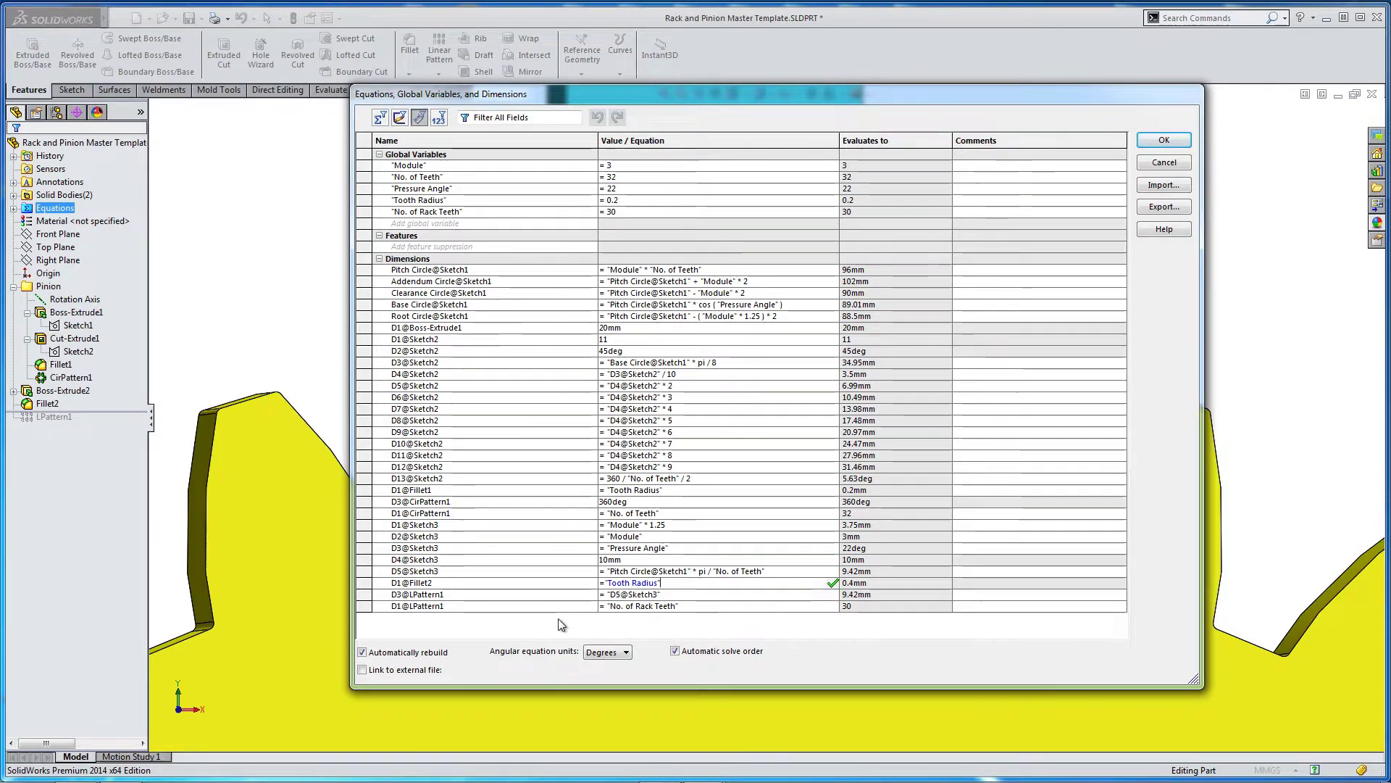
pyautogui.press('Tab')
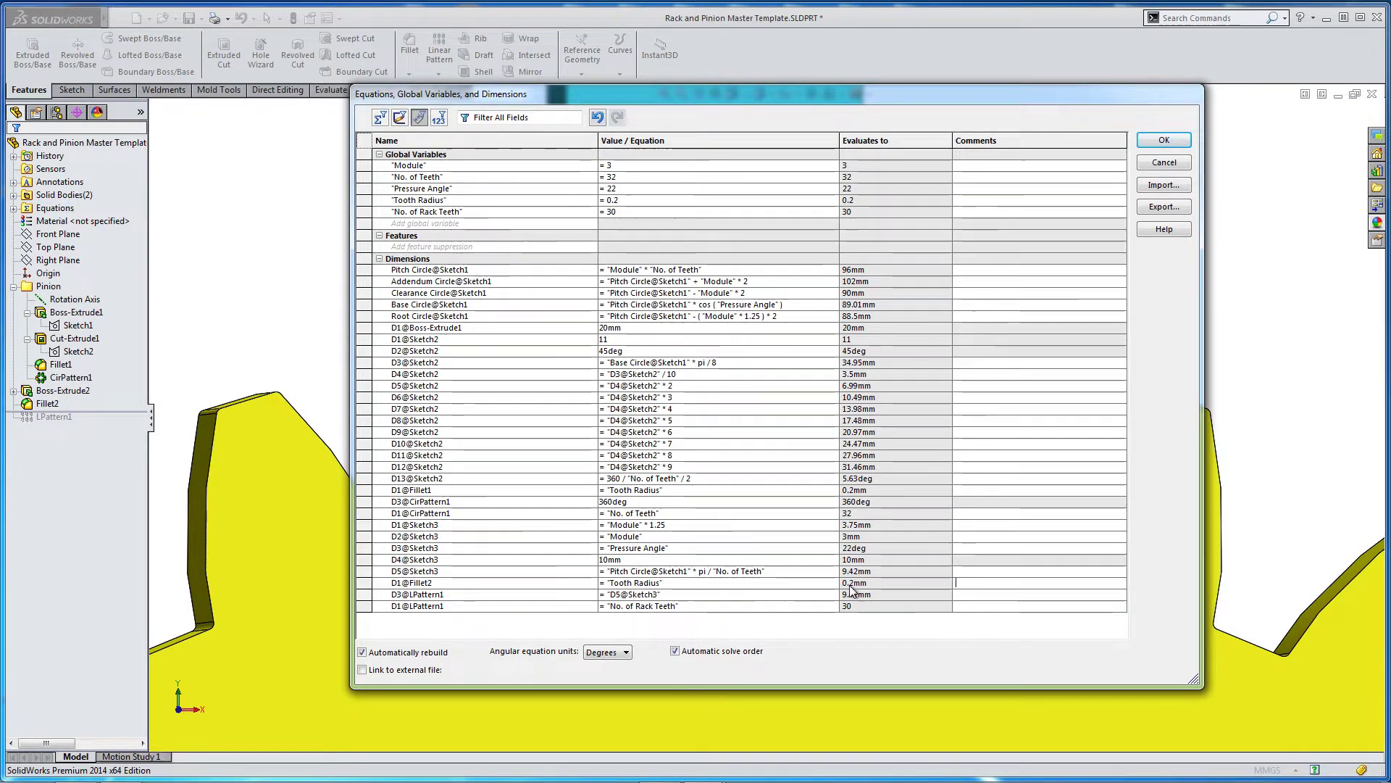
pyautogui.click(1154, 142)
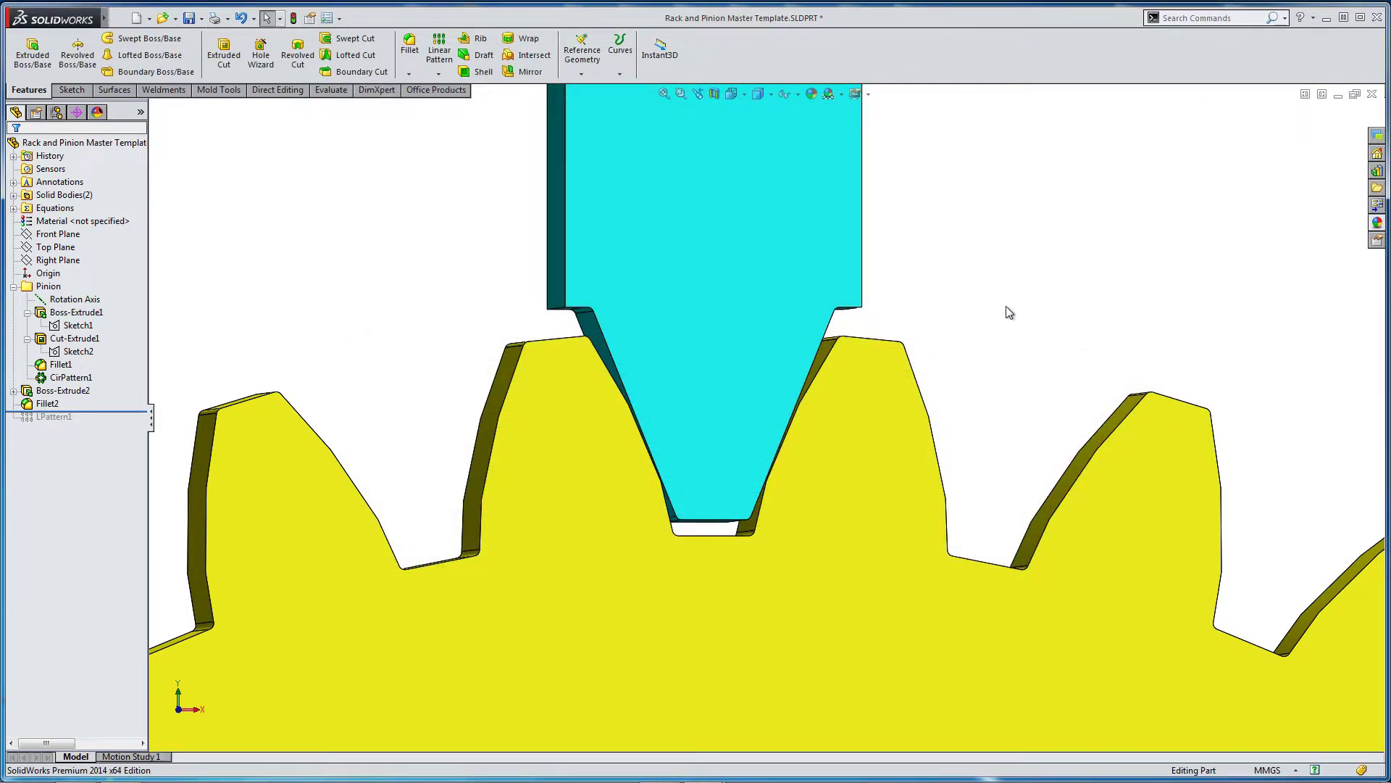
# Roll the model forward so LPattern1 is included again.
pyautogui.scroll(3, 1004, 325)
pyautogui.moveTo(1002, 329); pyautogui.dragTo(937, 363, button='middle')
pyautogui.scroll(-2, 771, 484)
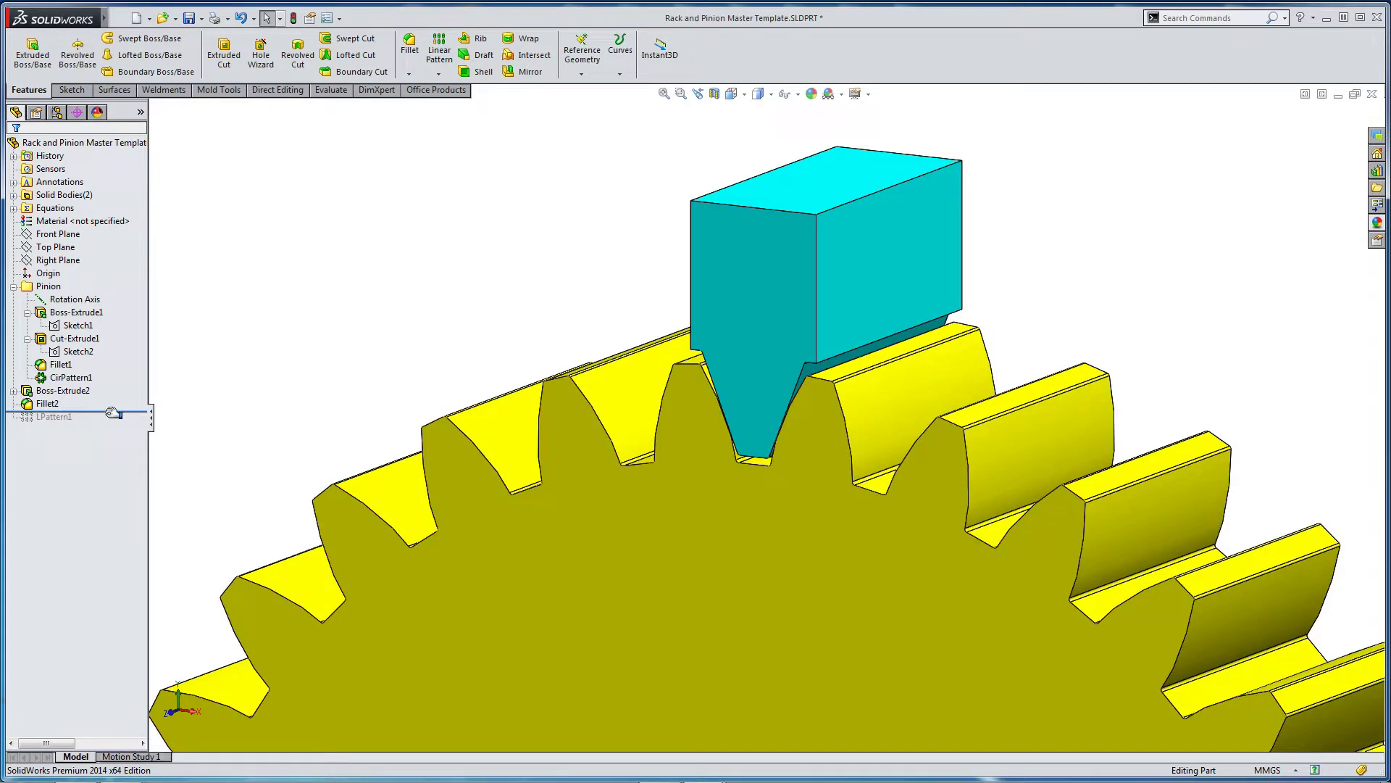
pyautogui.moveTo(114, 413); pyautogui.dragTo(54, 440)
# Add Fillet2 to LPattern1's features to pattern alongside Boss-Extrude2.
pyautogui.rightClick(55, 417)
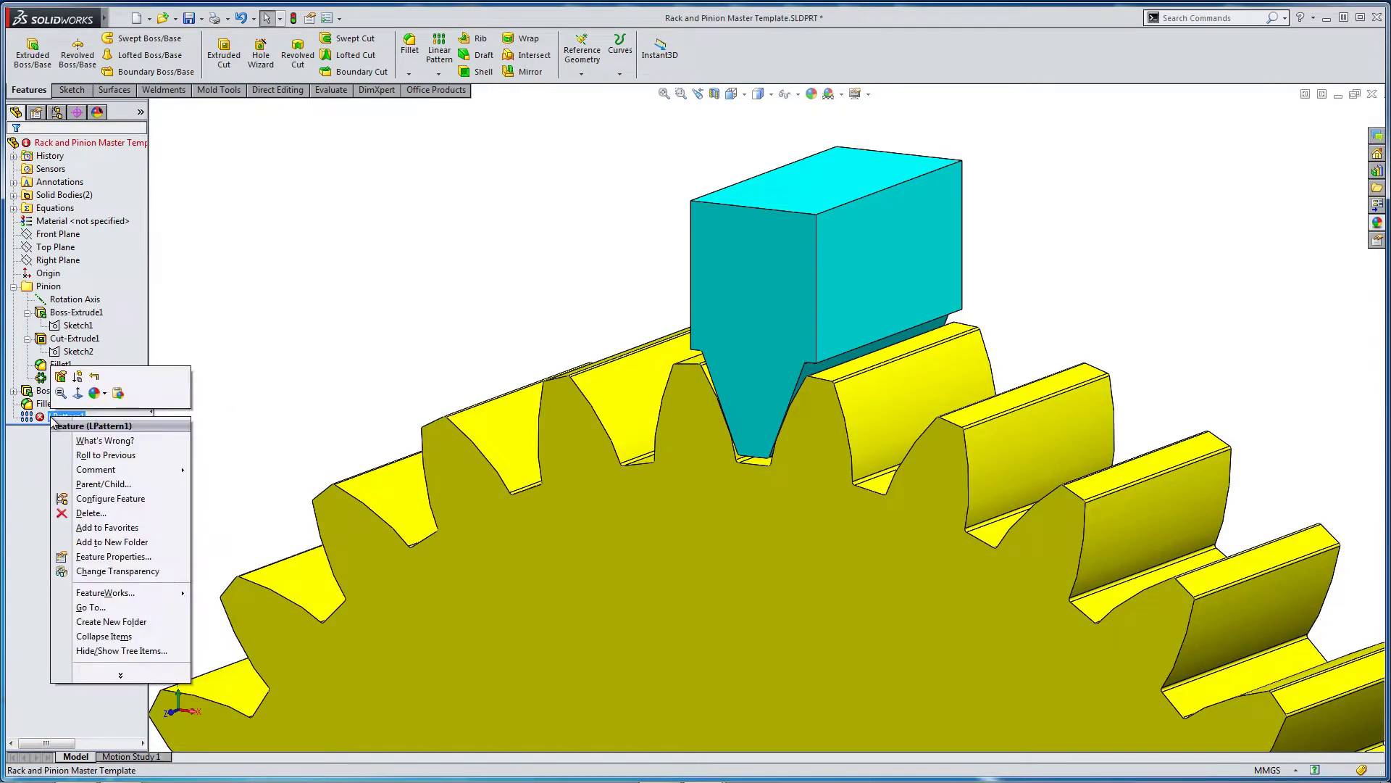
pyautogui.click(63, 383)
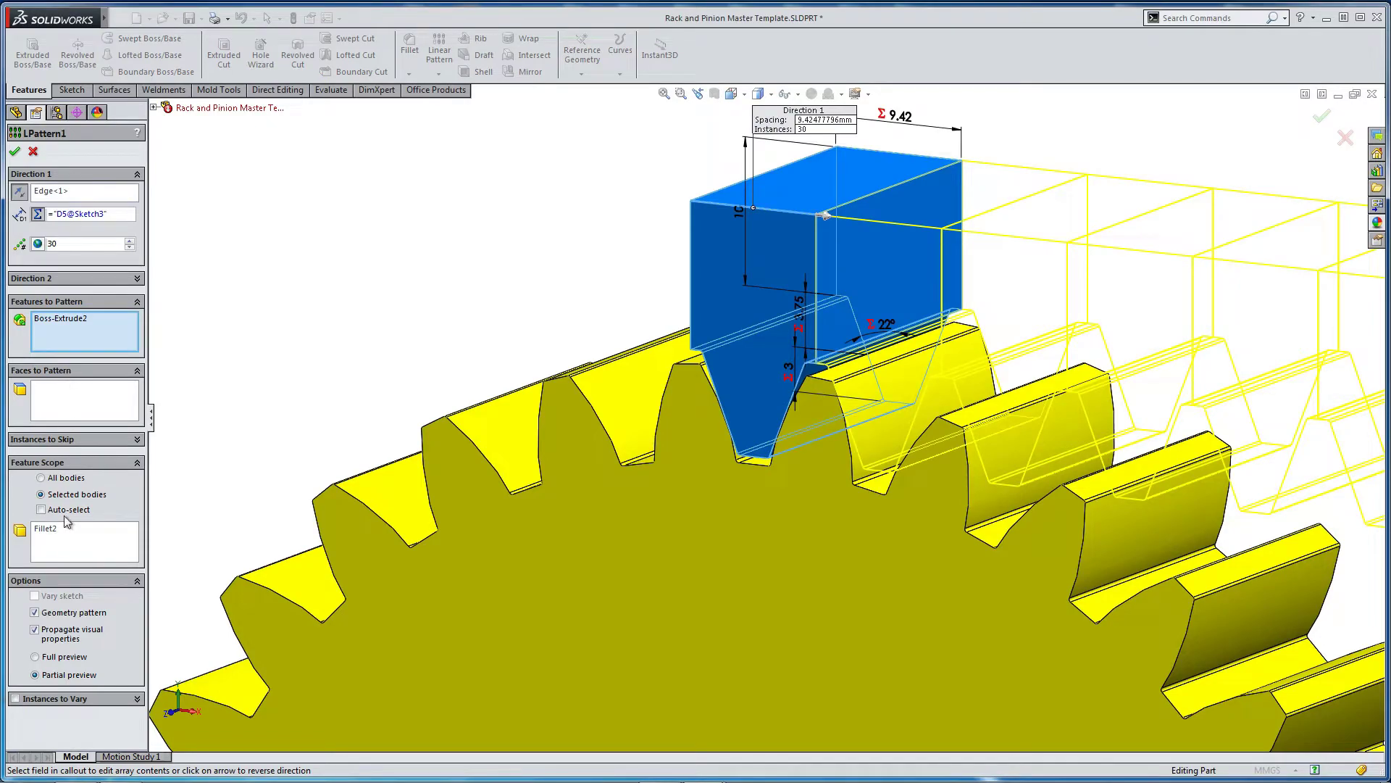
pyautogui.click(53, 537)
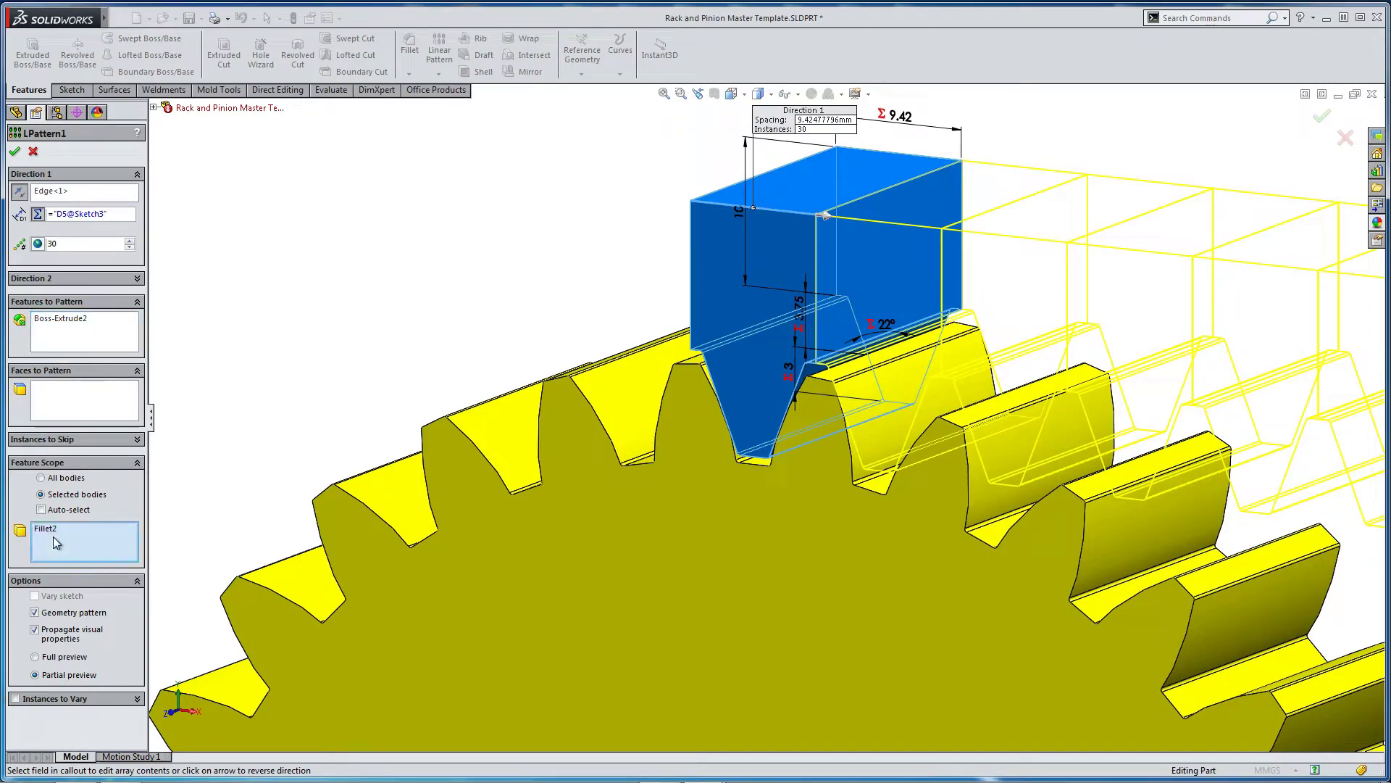
pyautogui.click(154, 108)
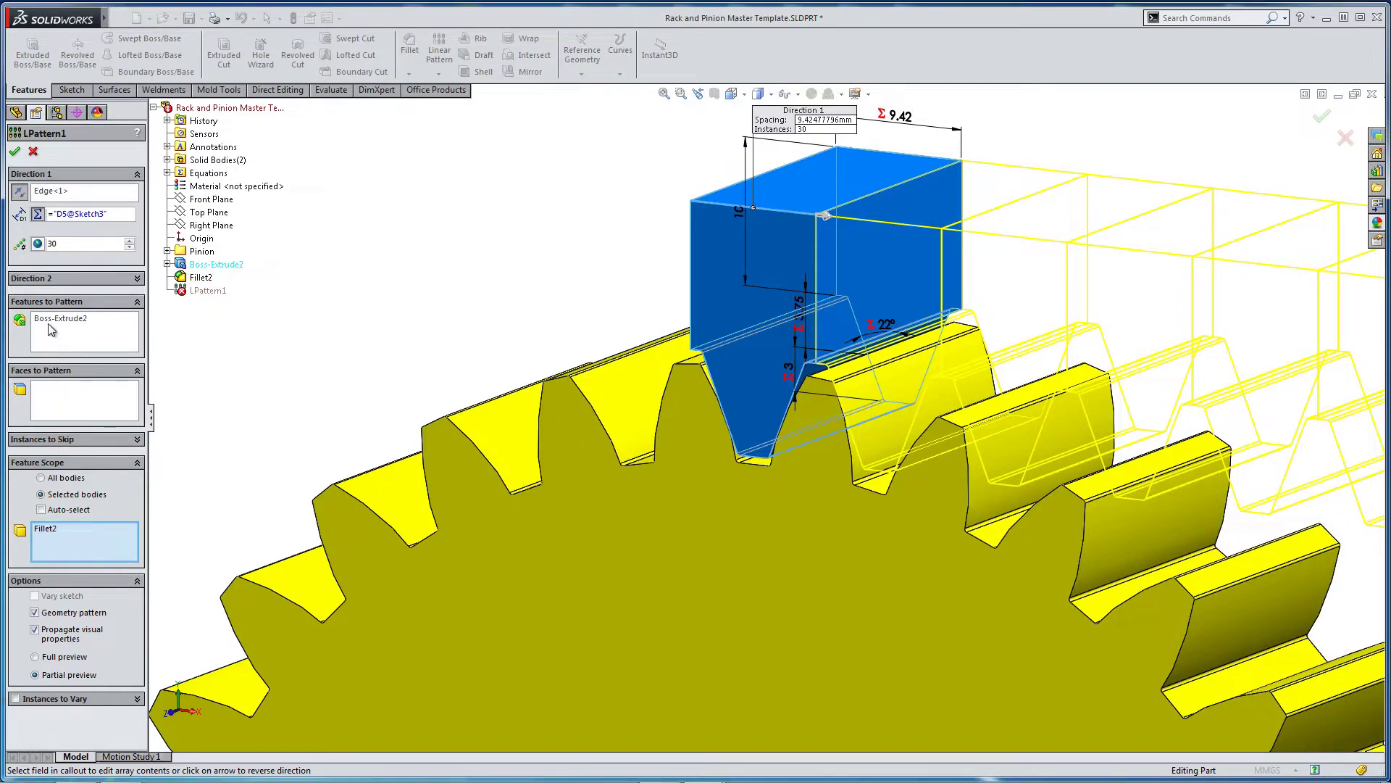
pyautogui.click(134, 318)
pyautogui.click(188, 278)
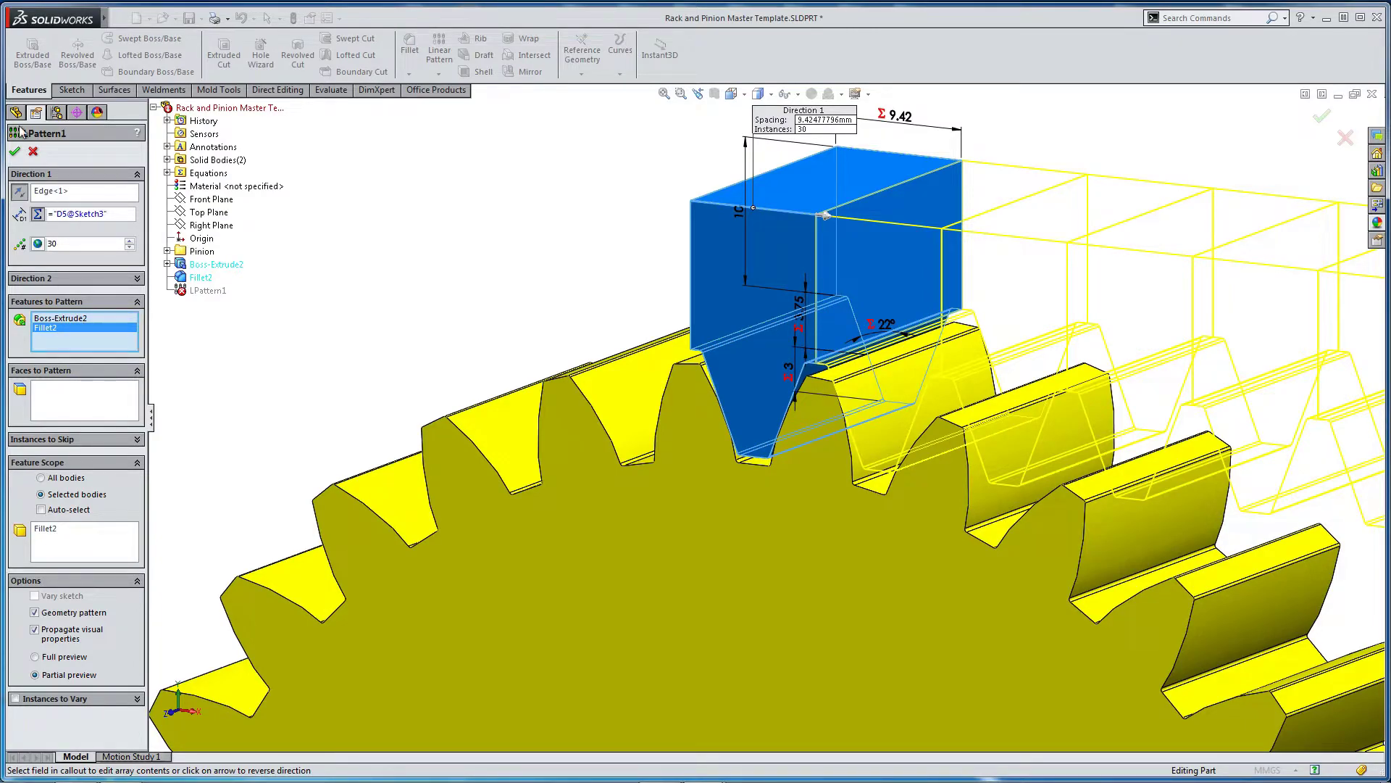
pyautogui.click(16, 153)
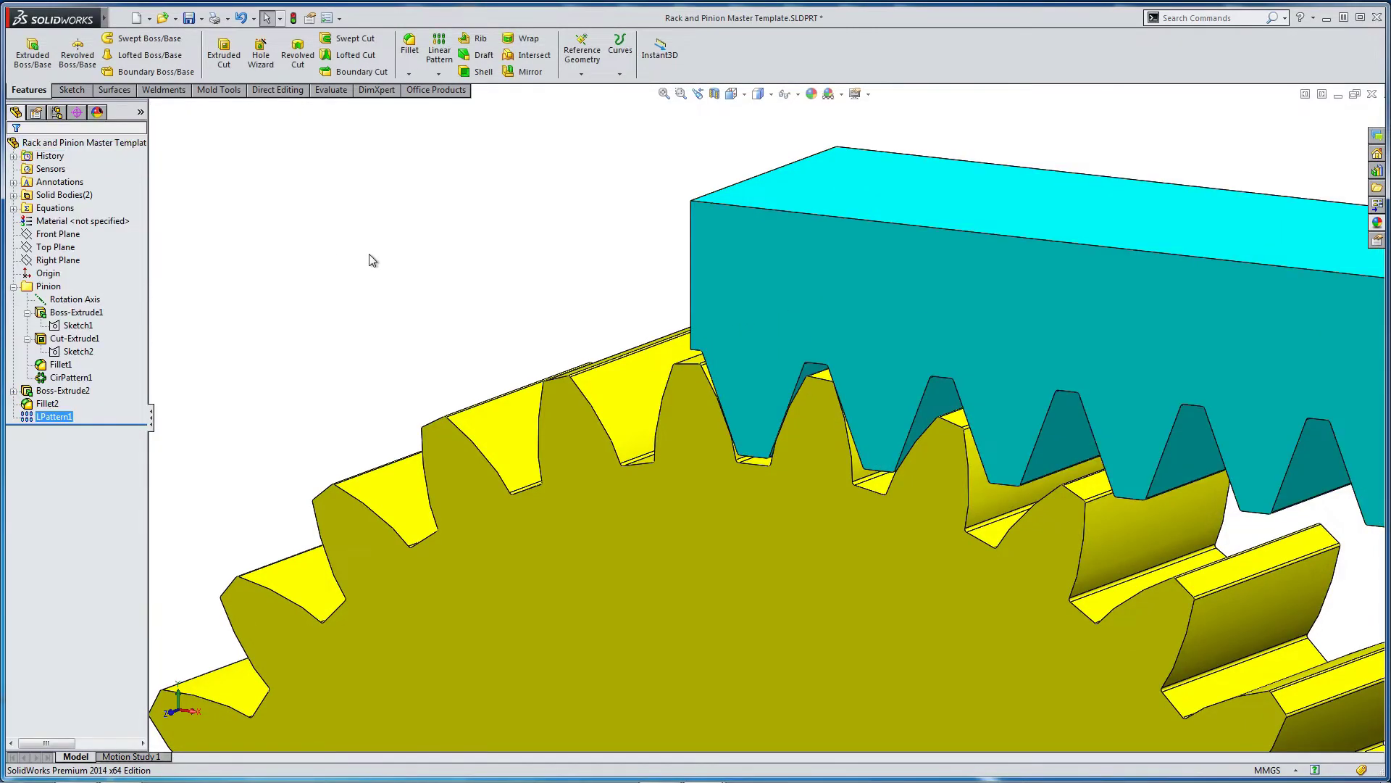
# Put Boss-Extrude2, Fillet2 and LPattern1 into a new folder named "Rack".
pyautogui.click(734, 95)
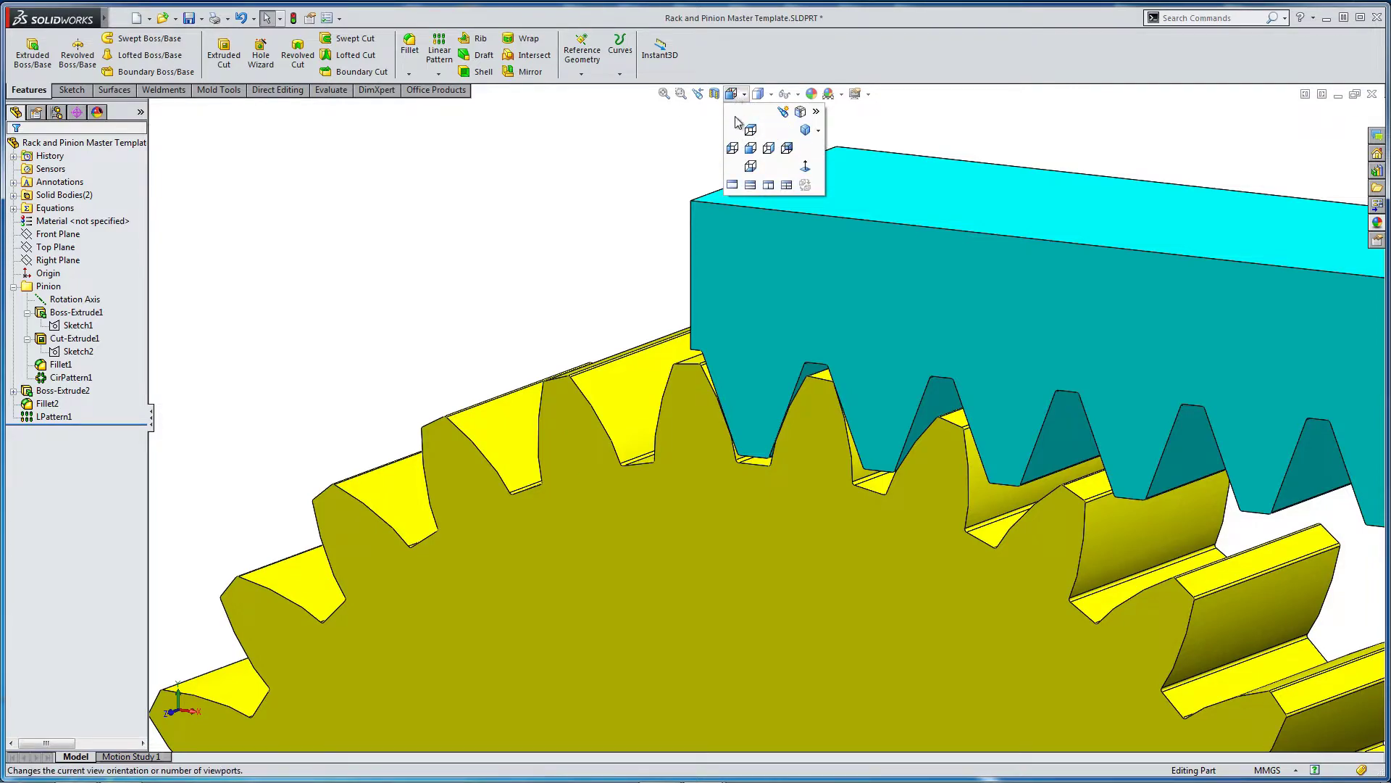
pyautogui.click(747, 150)
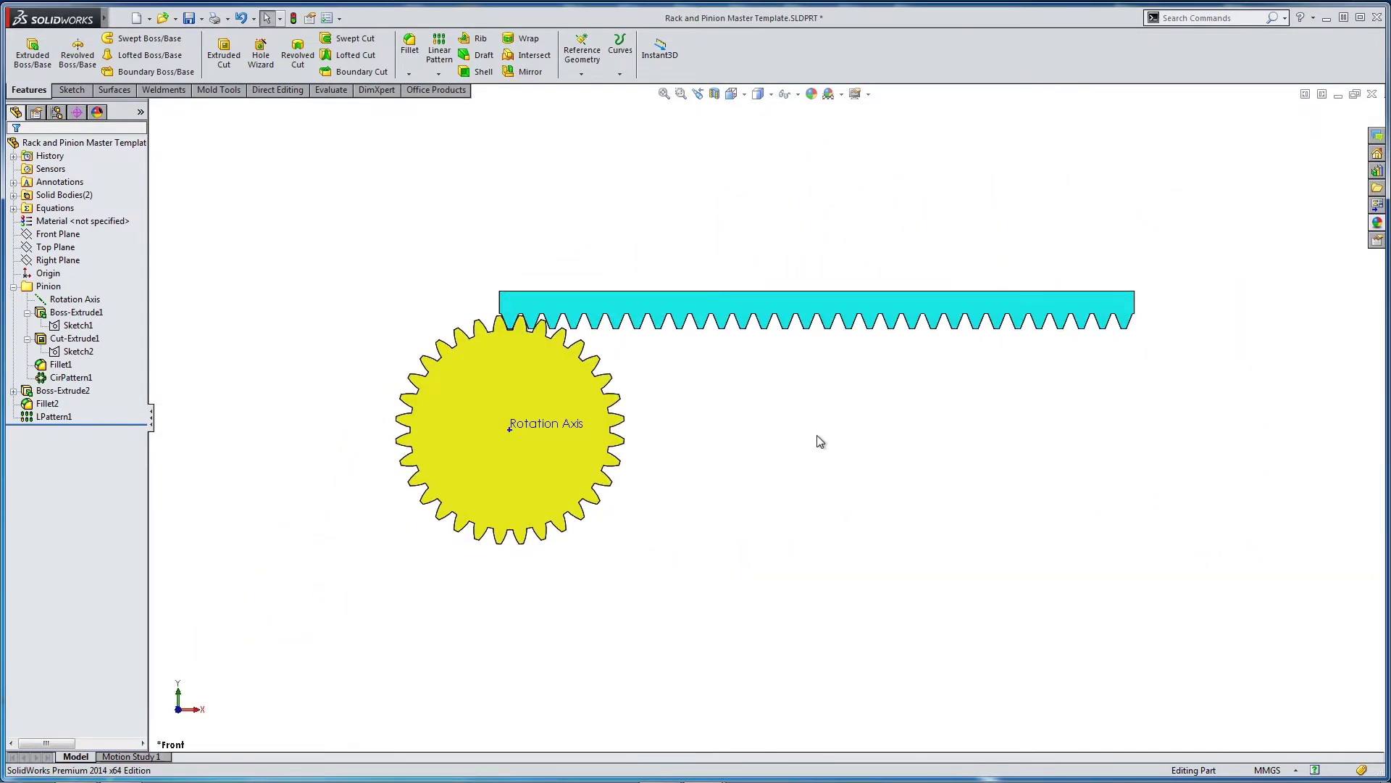
pyautogui.scroll(-10, 536, 353)
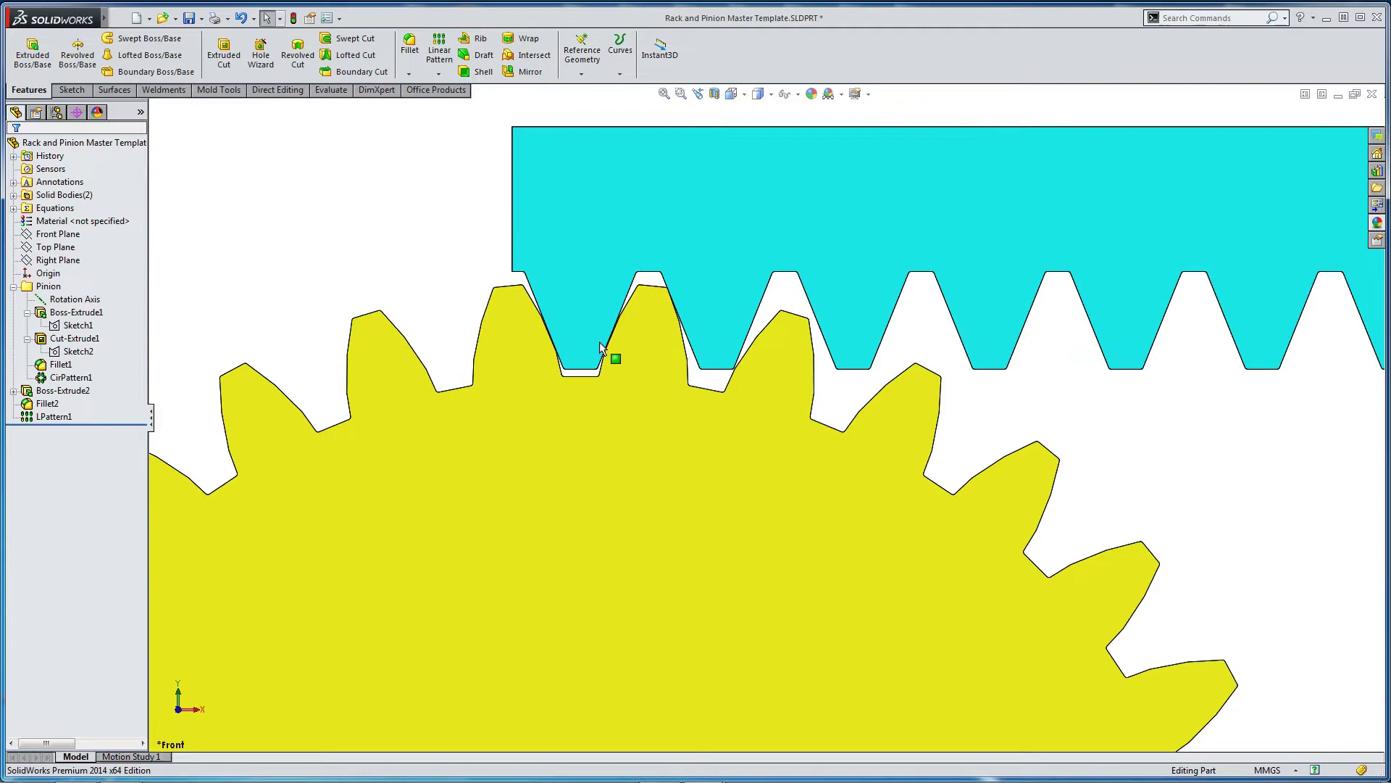
pyautogui.scroll(-3, 599, 346)
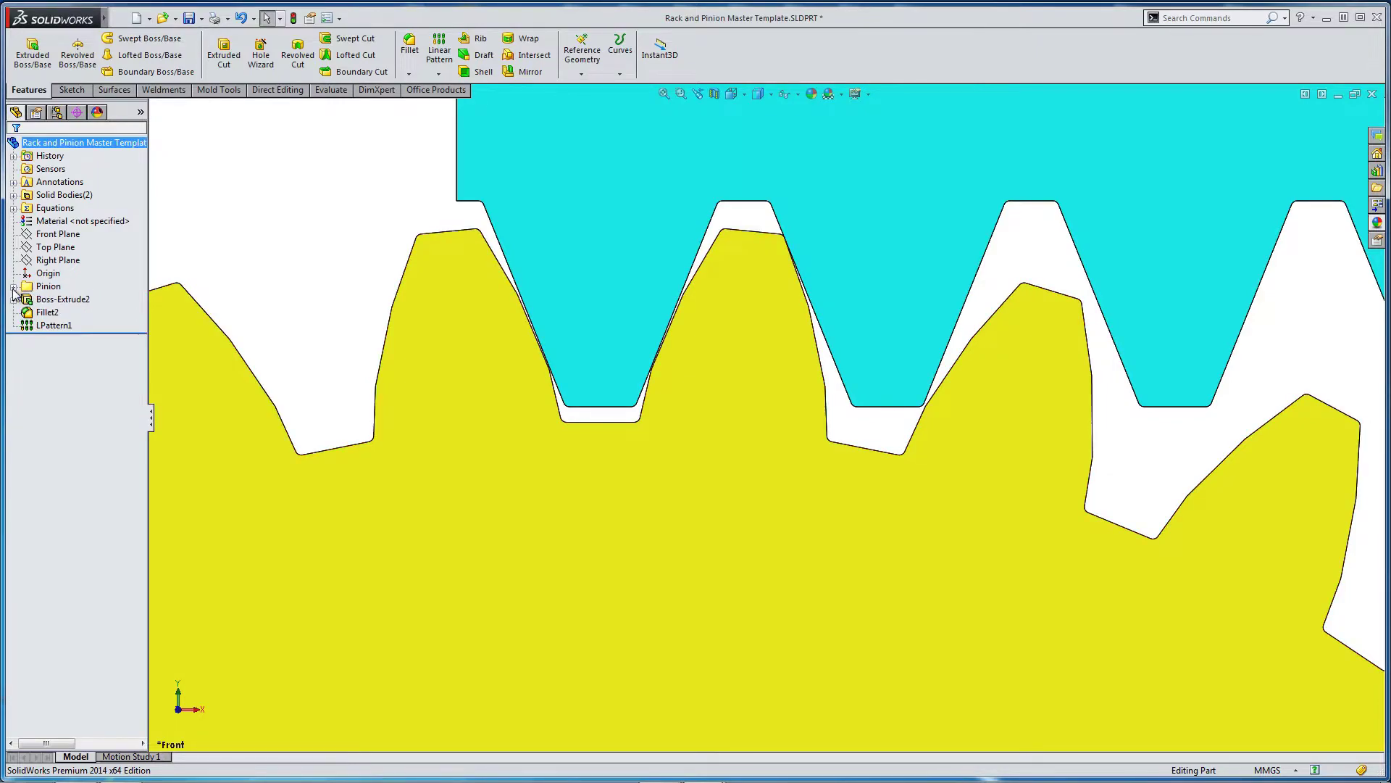
pyautogui.click(51, 299)
pyautogui.keyDown('shift'); pyautogui.click(44, 326); pyautogui.keyUp('shift')
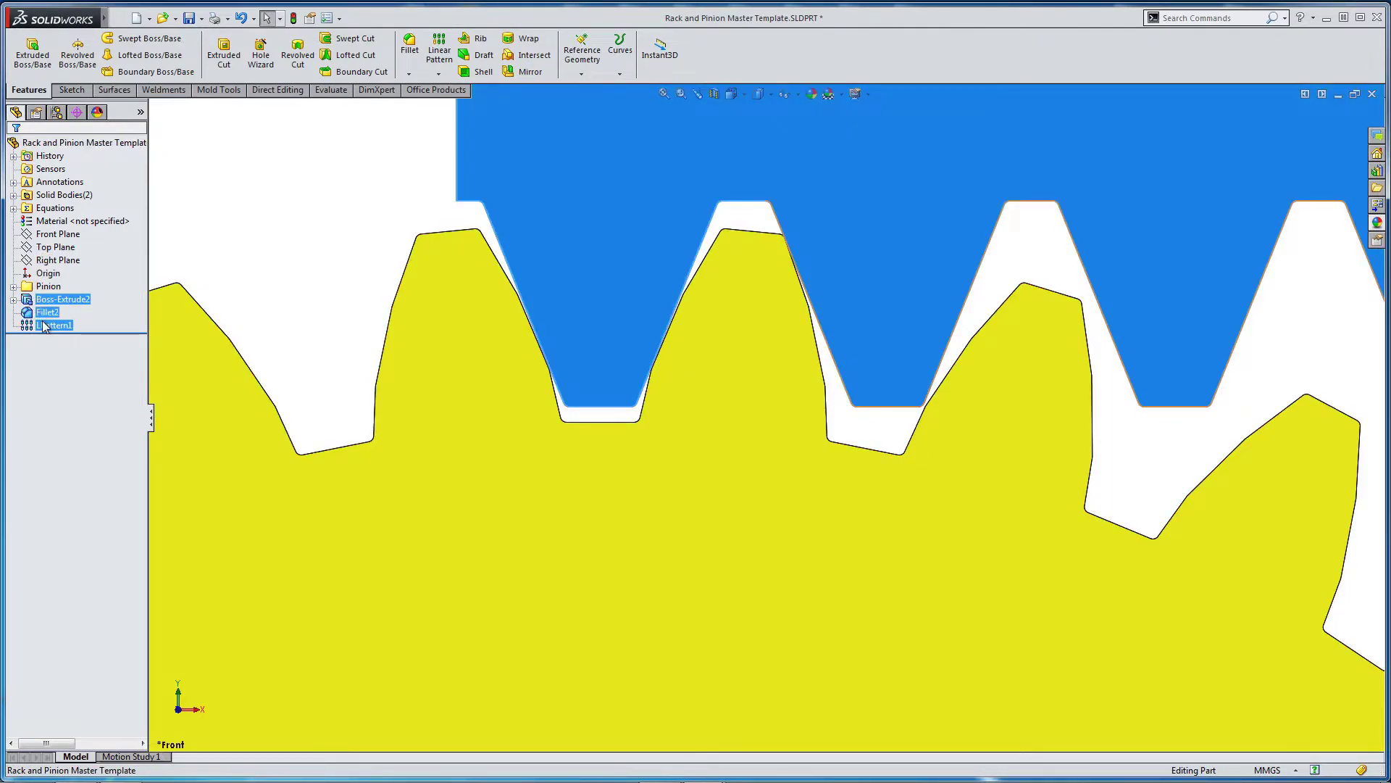
pyautogui.rightClick(45, 326)
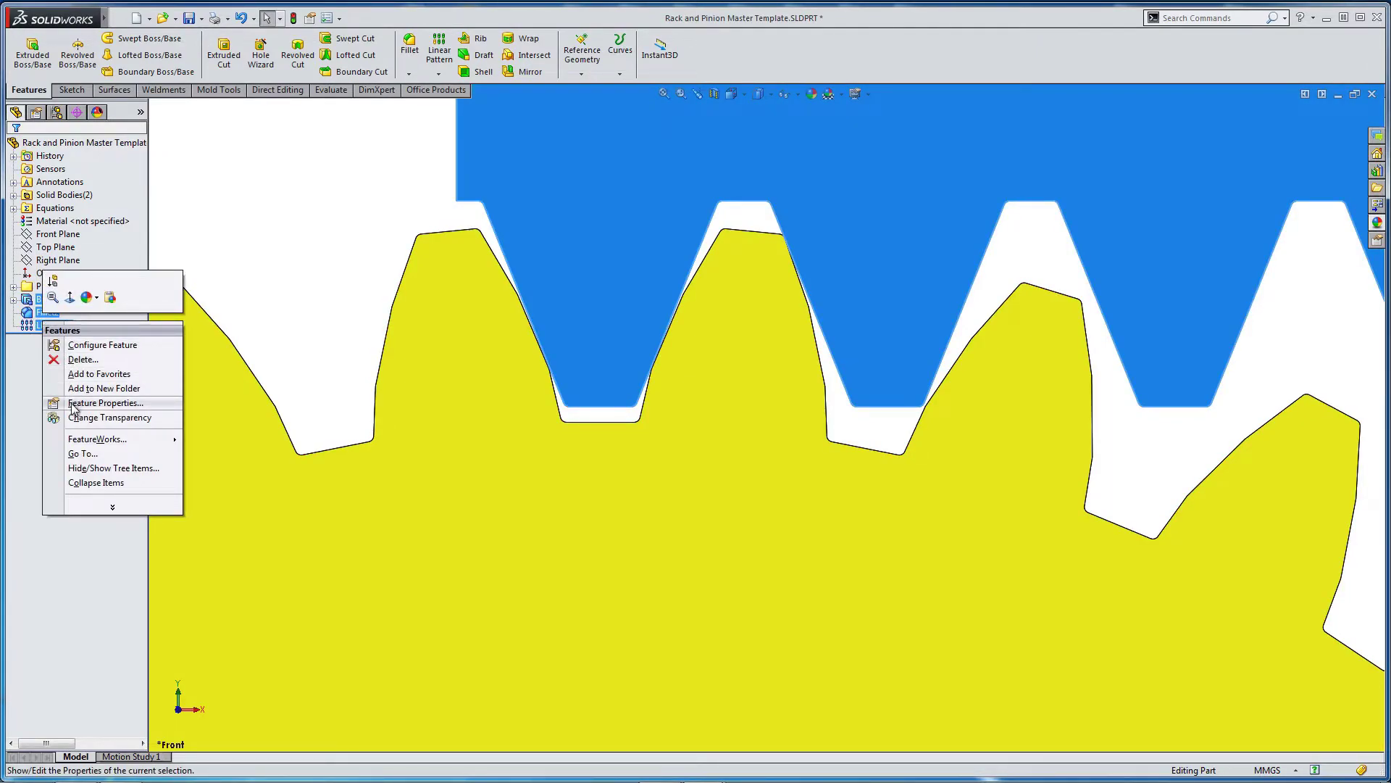
pyautogui.click(87, 388)
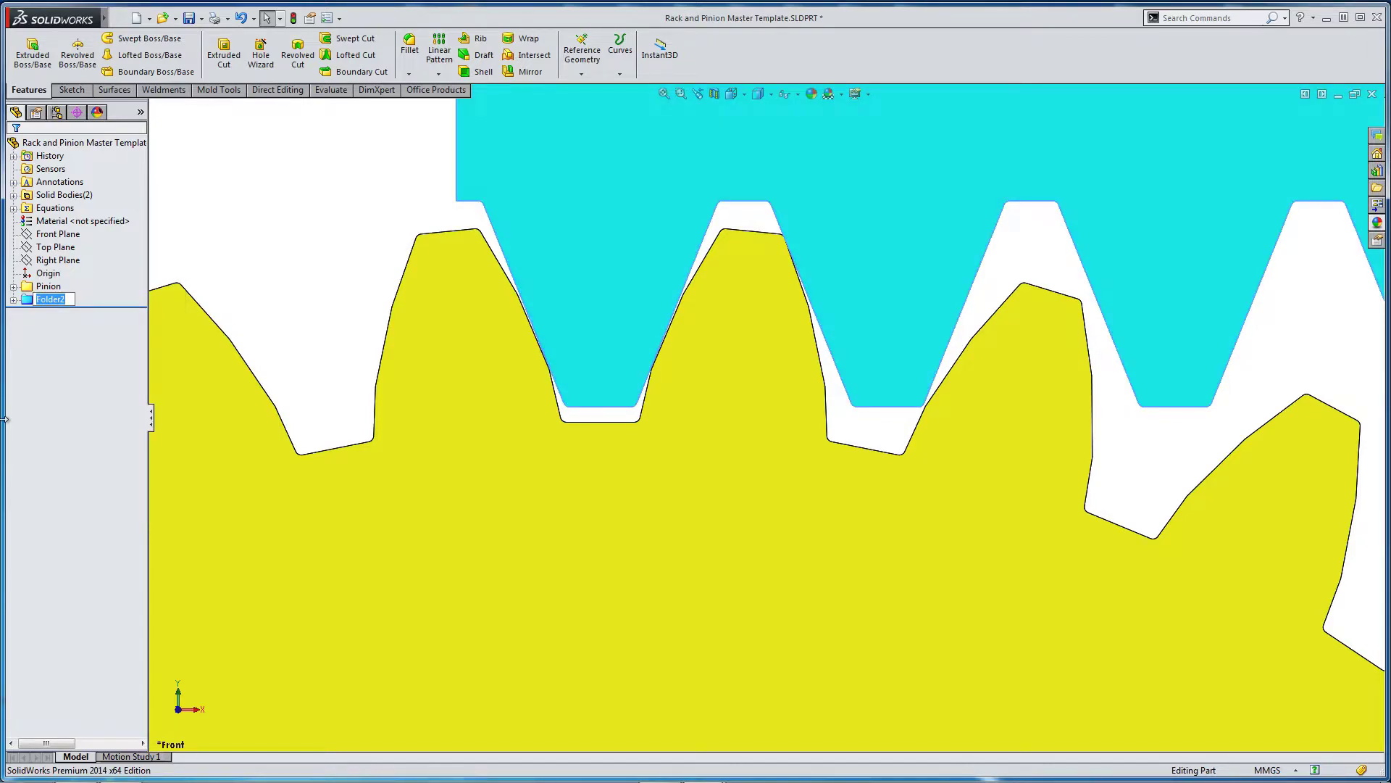
pyautogui.write('Rack')
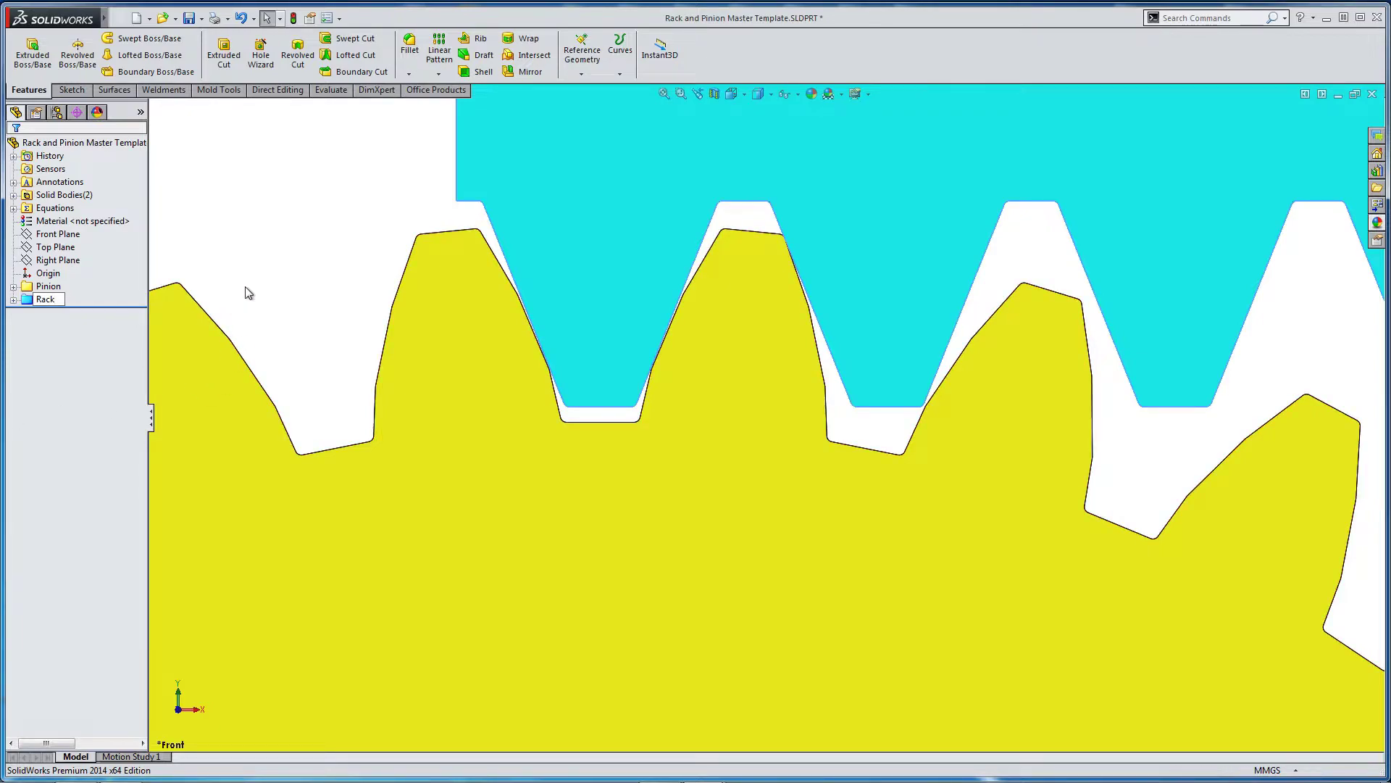
pyautogui.click(245, 287)
pyautogui.press('f')
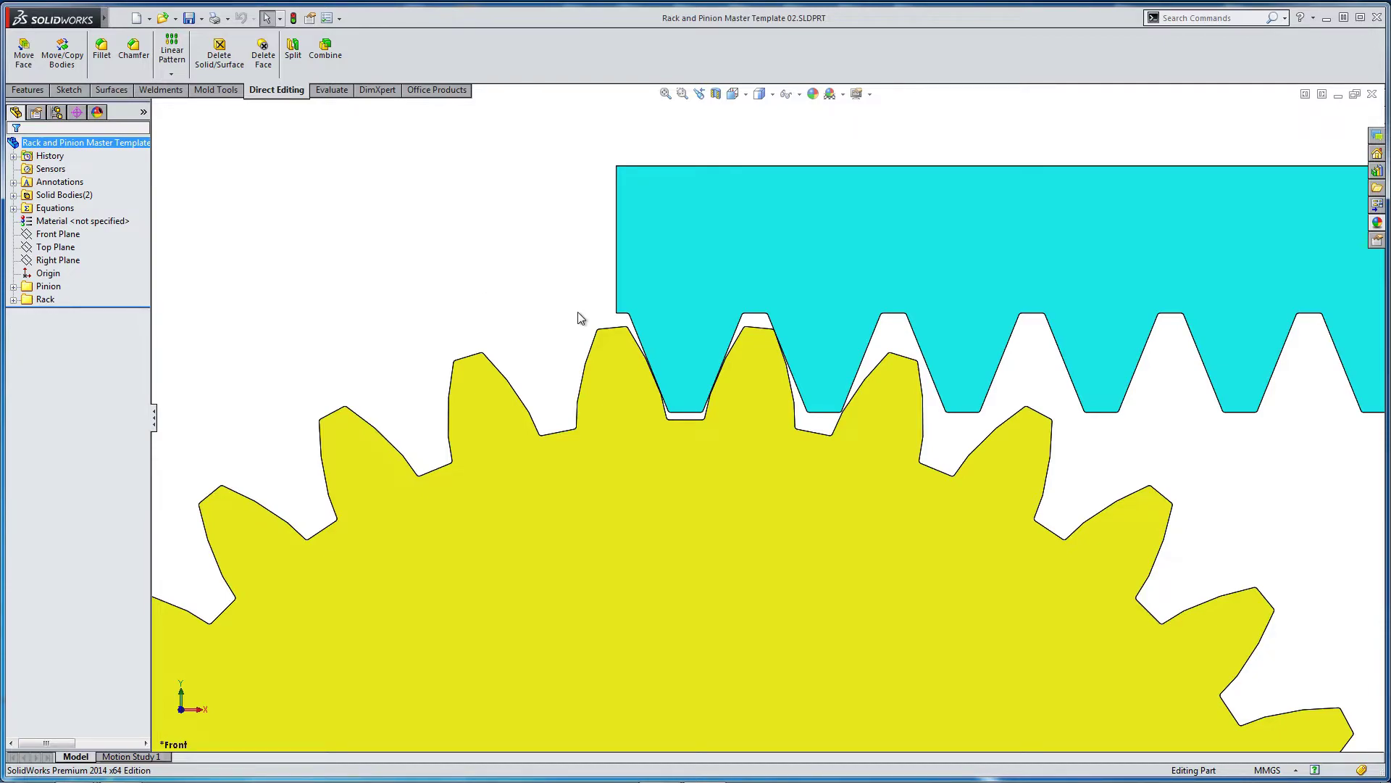
# Expand Solid Bodies(2) to show the CirPattern1 and LPattern1 bodies.
pyautogui.scroll(5, 648, 440)
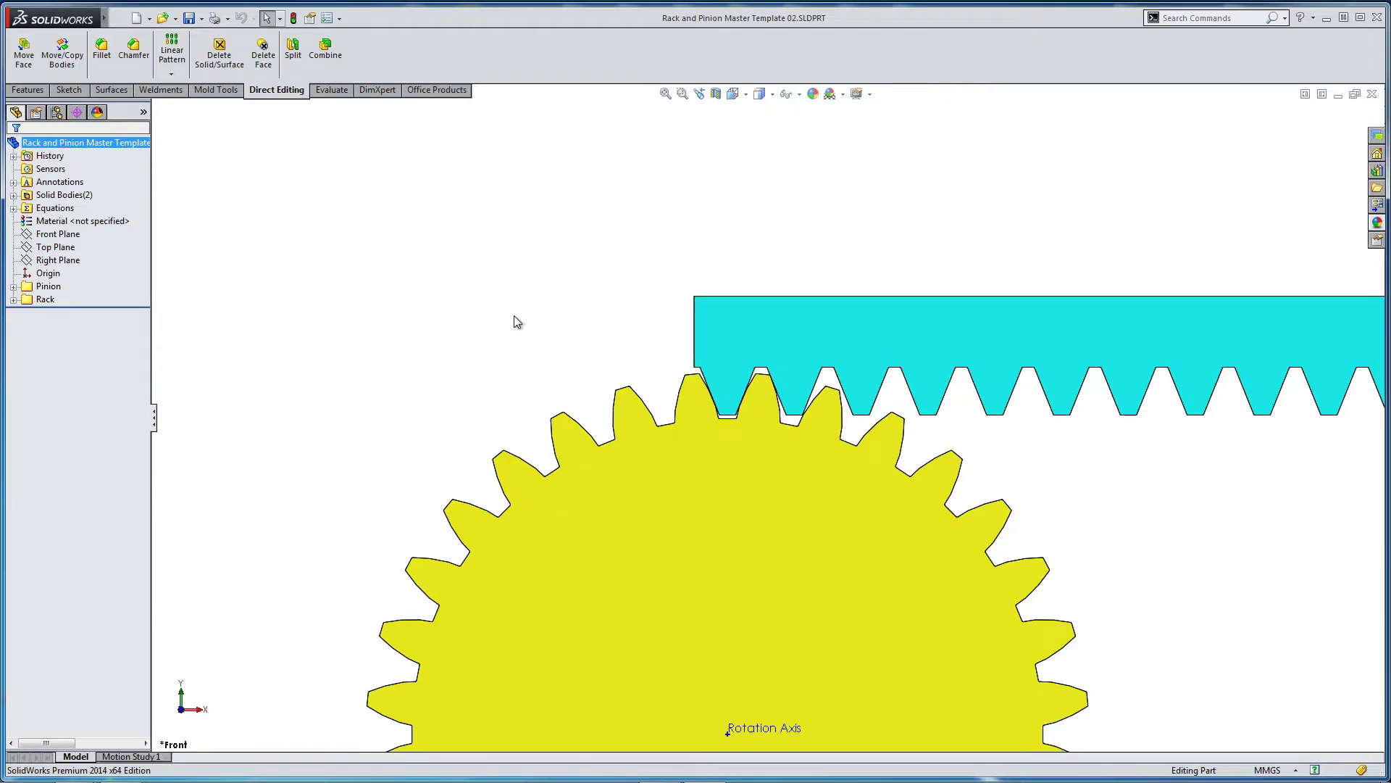
pyautogui.scroll(6, 517, 321)
pyautogui.scroll(-3, 655, 442)
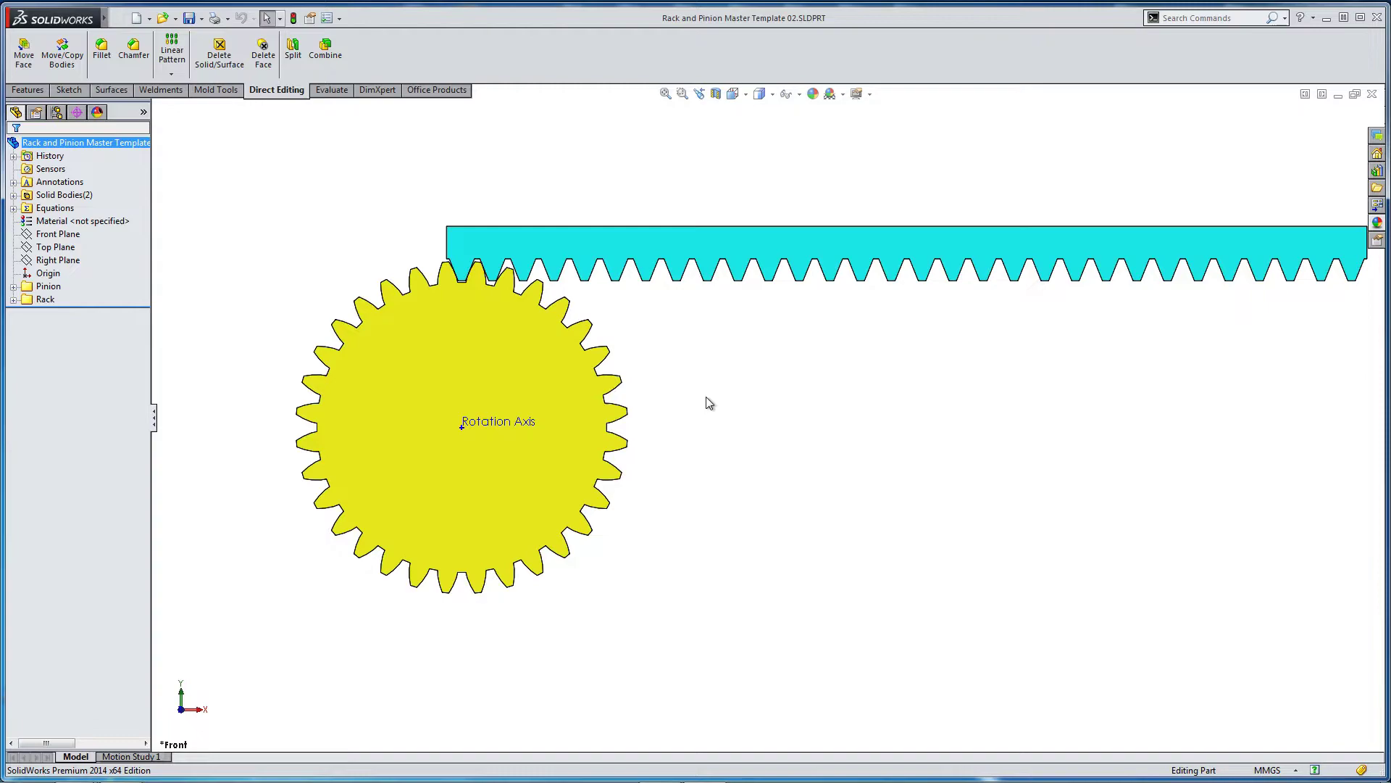
pyautogui.click(13, 195)
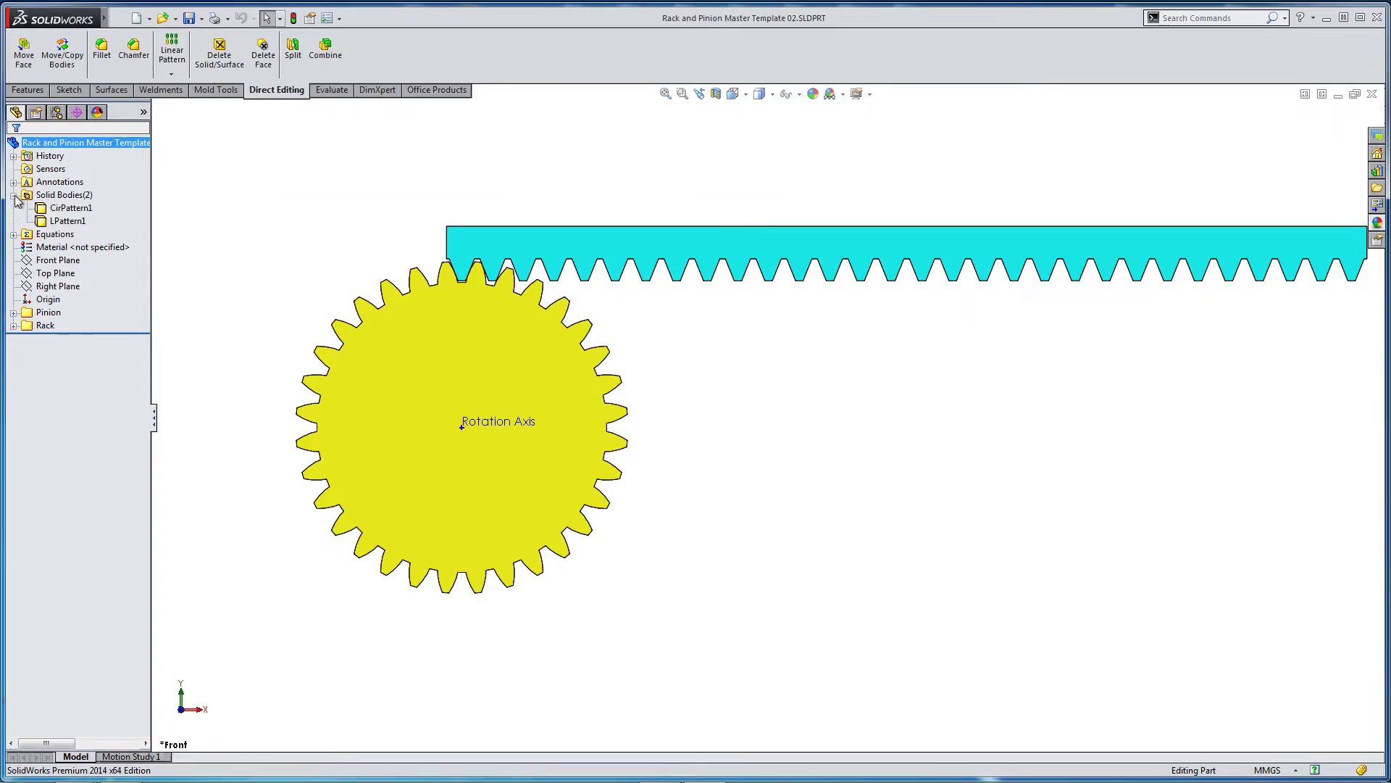
# Rename body LPattern1 to "Rack" and CirPattern1 to "Pinion".
pyautogui.click(71, 208)
pyautogui.keyDown('ctrl'); pyautogui.click(65, 221); pyautogui.keyUp('ctrl')
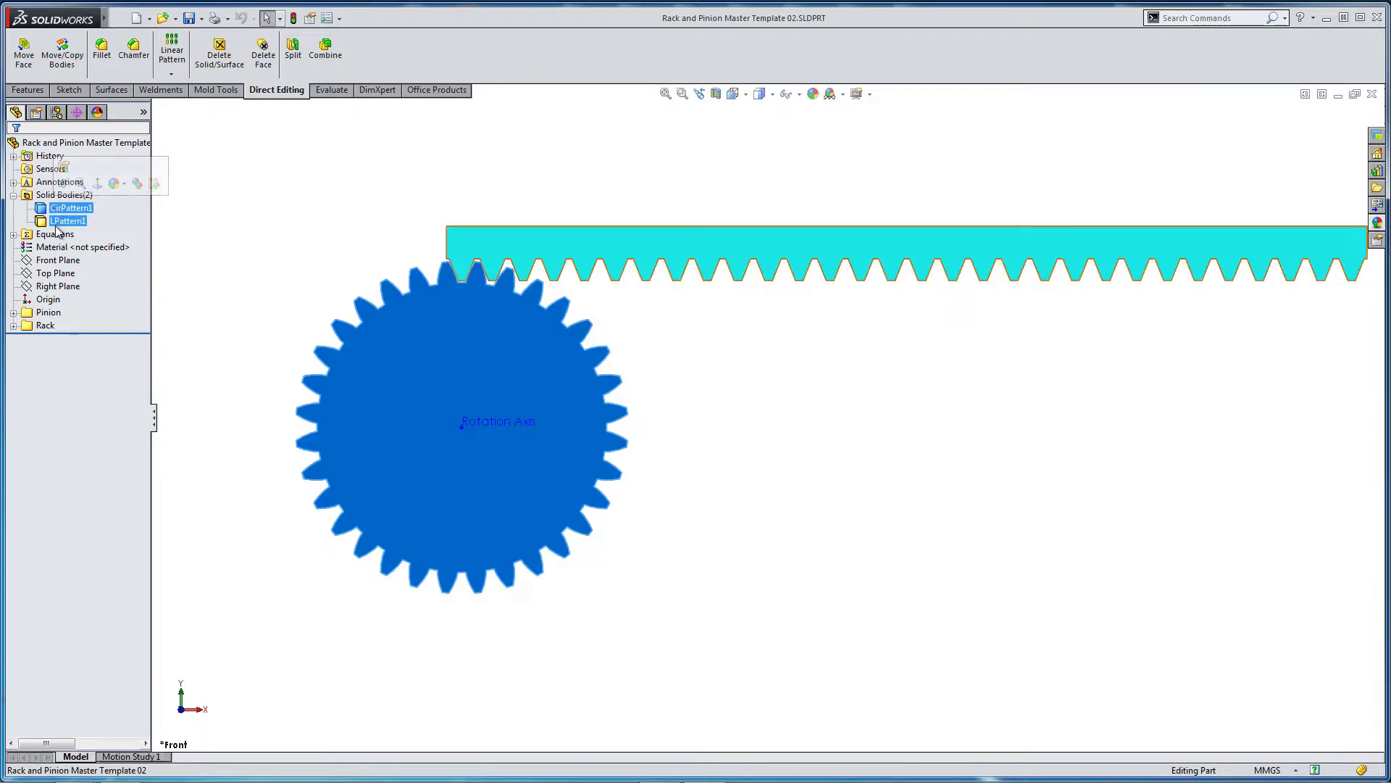
pyautogui.click(57, 226)
pyautogui.click(62, 222)
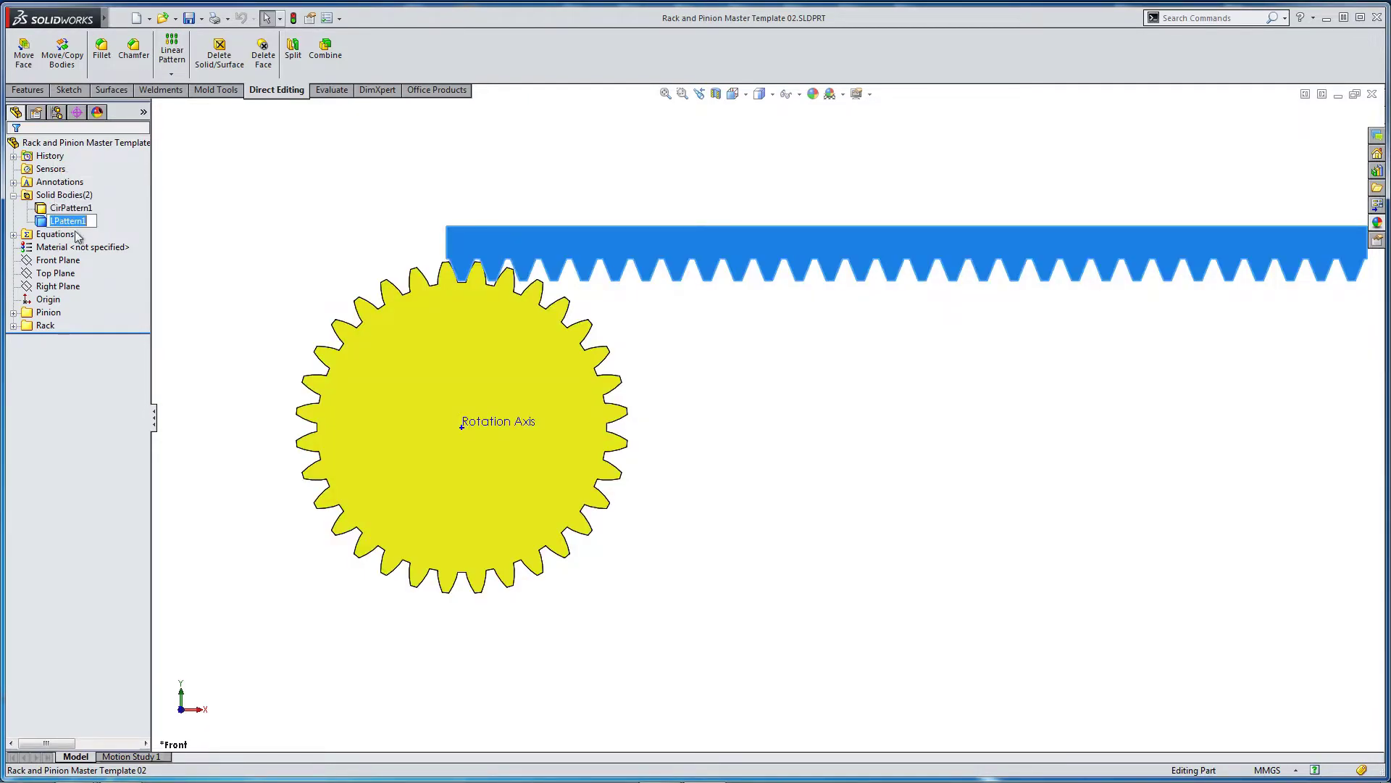
pyautogui.write('Ra')
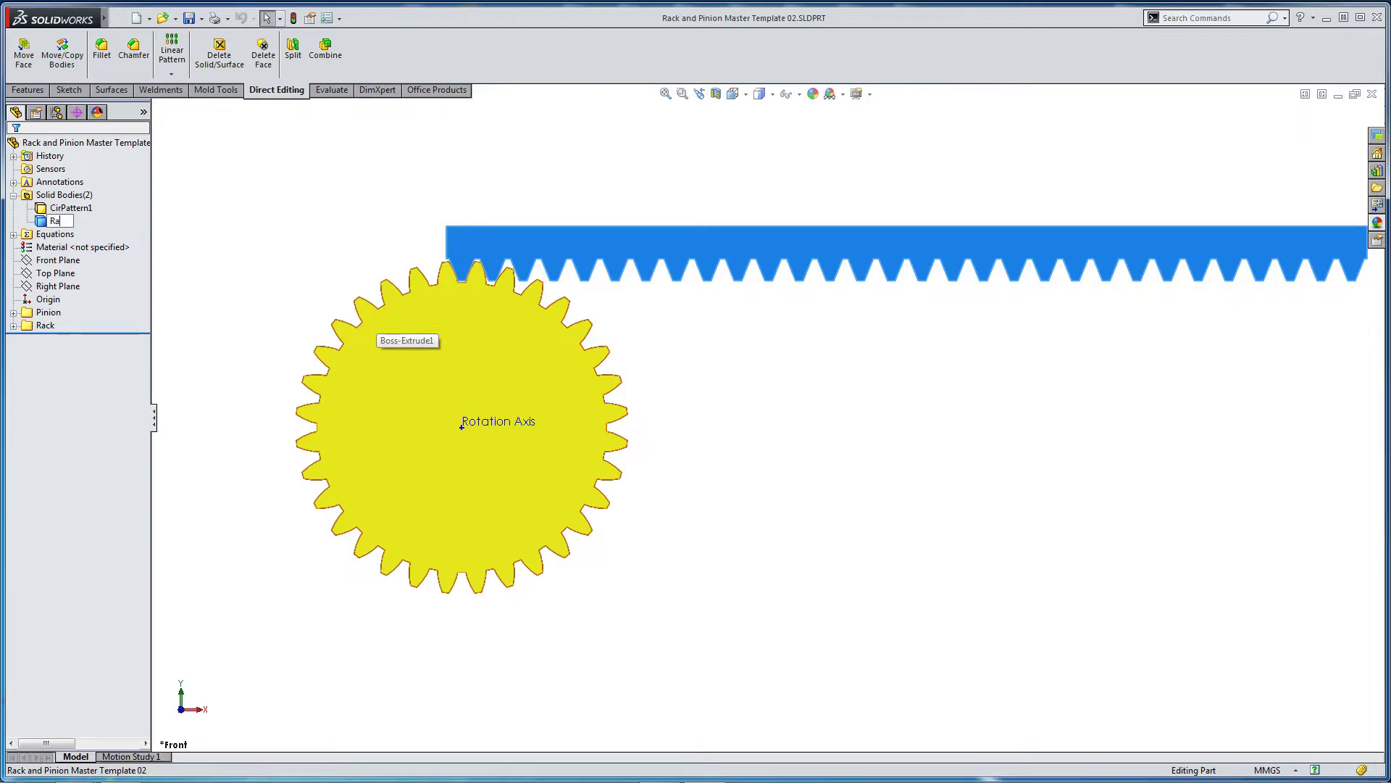
pyautogui.write('ck')
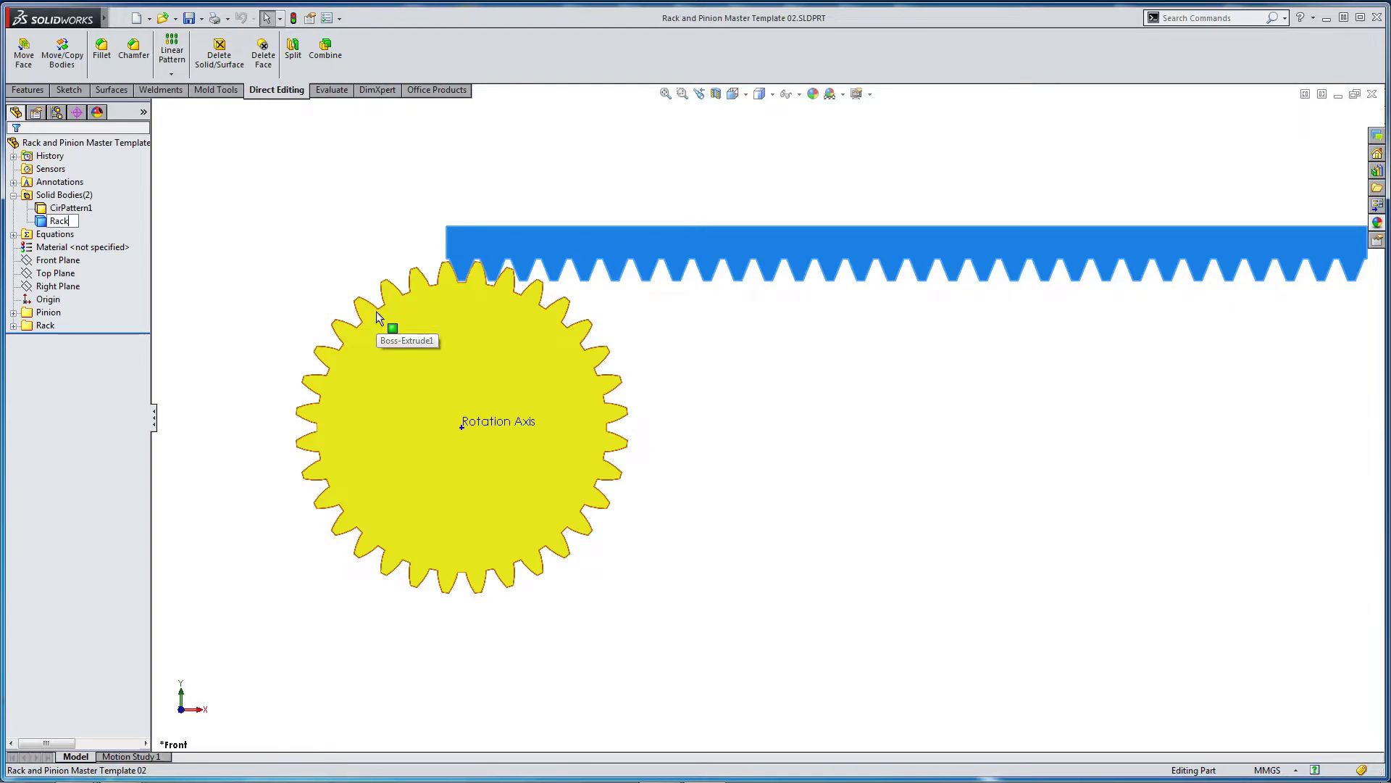
pyautogui.click(85, 209)
pyautogui.click(85, 209)
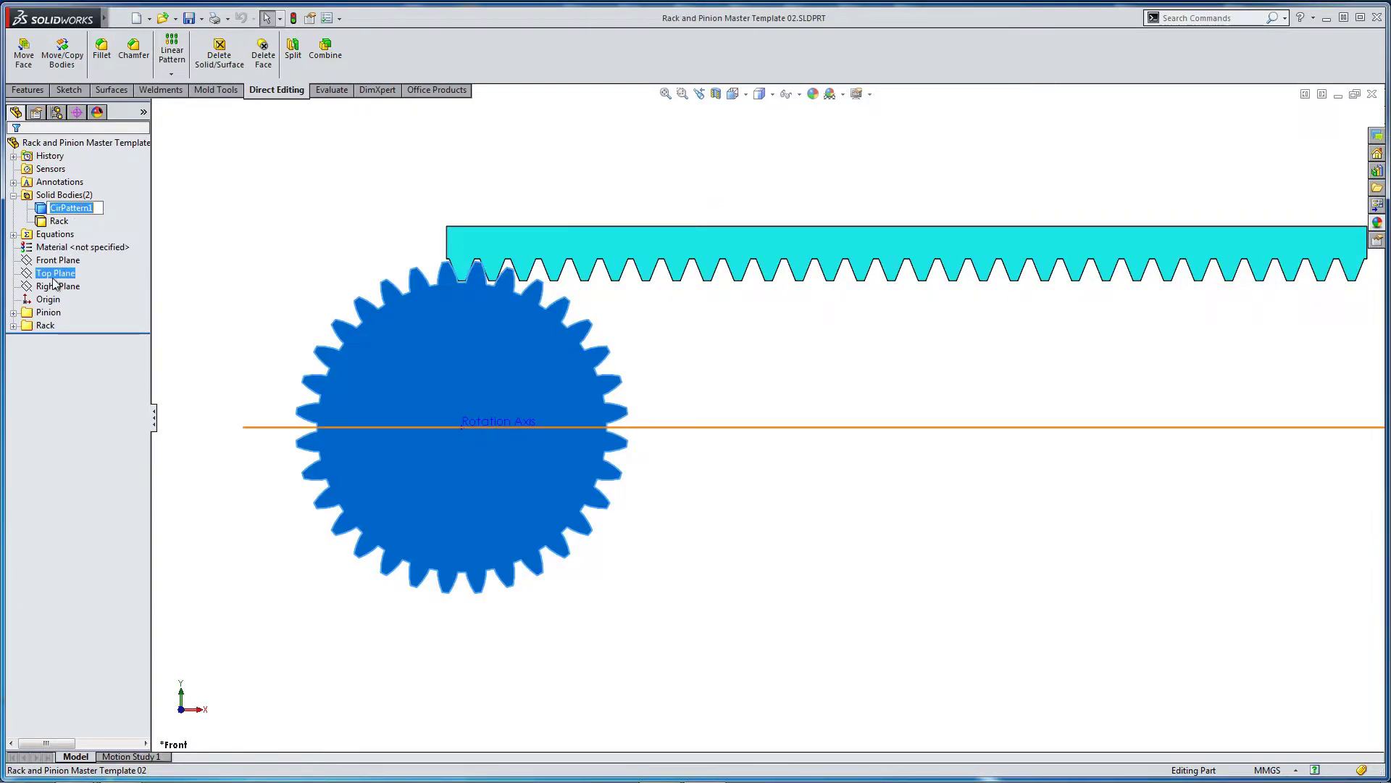
pyautogui.write('Pinion')
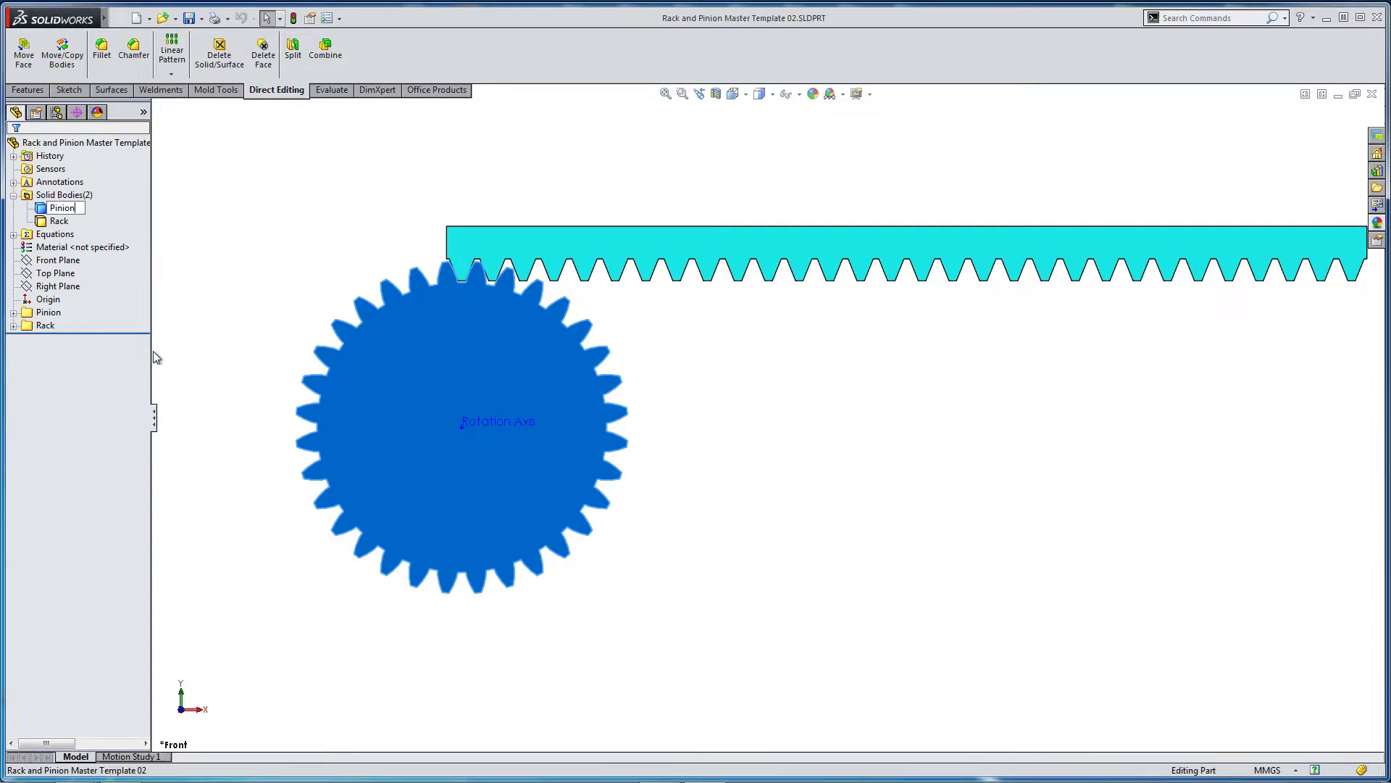
pyautogui.click(226, 300)
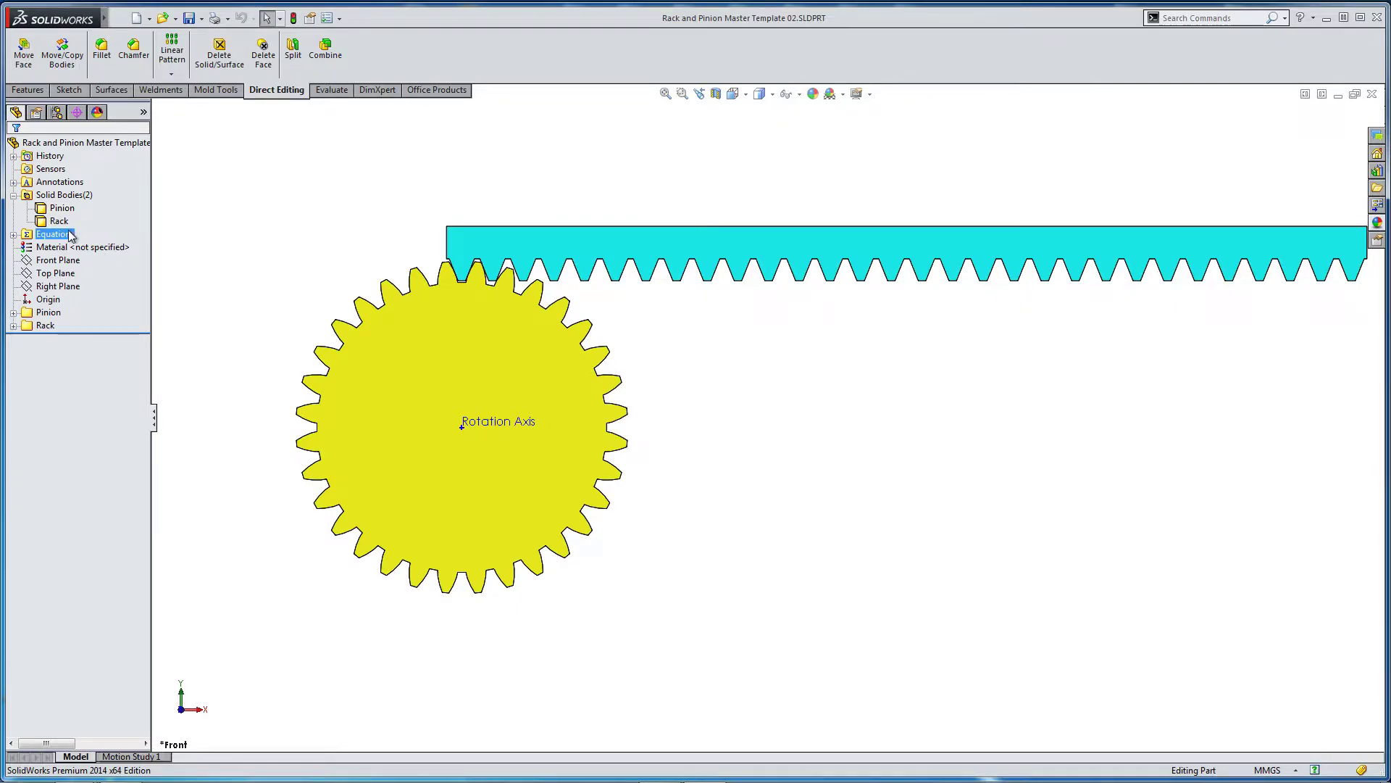
pyautogui.click(60, 222)
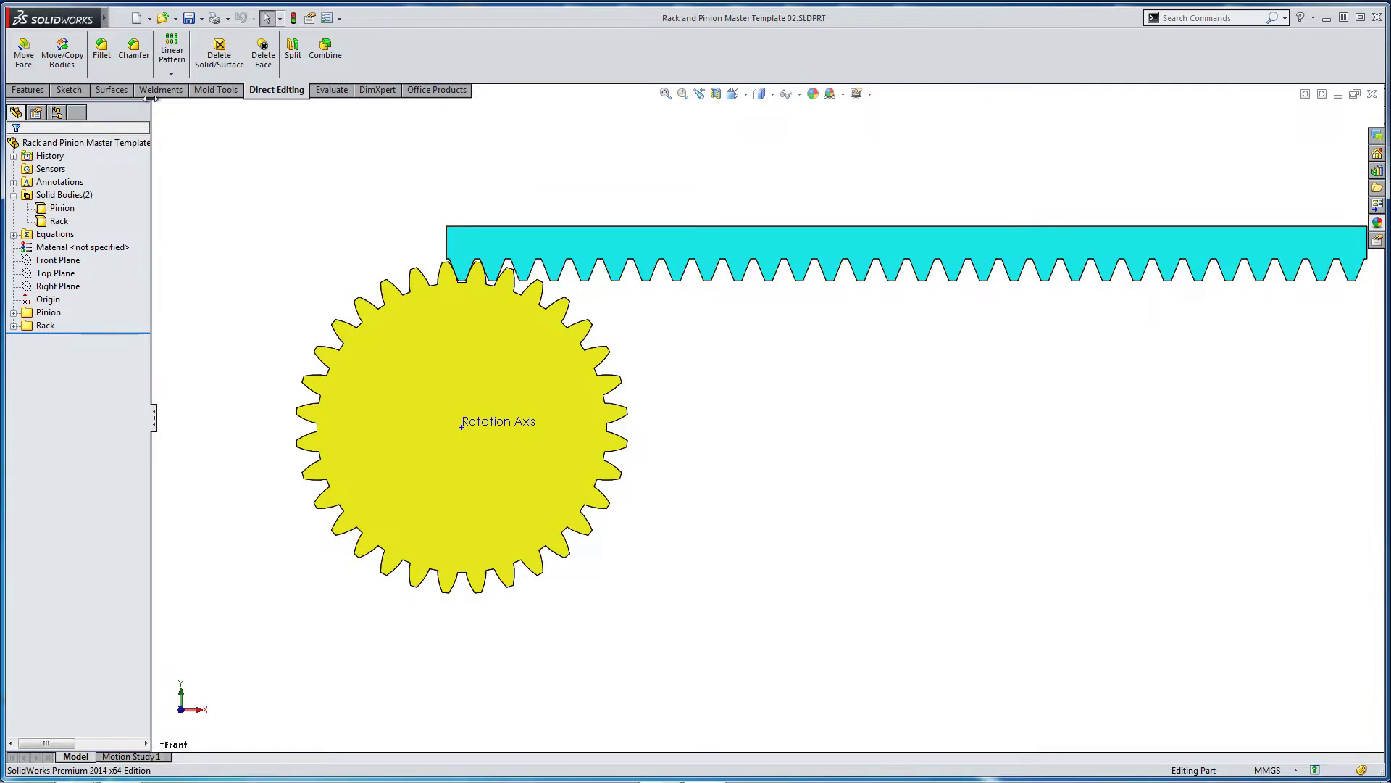
# Delete the Pinion body with Delete Body, leaving only the rack.
pyautogui.click(220, 54)
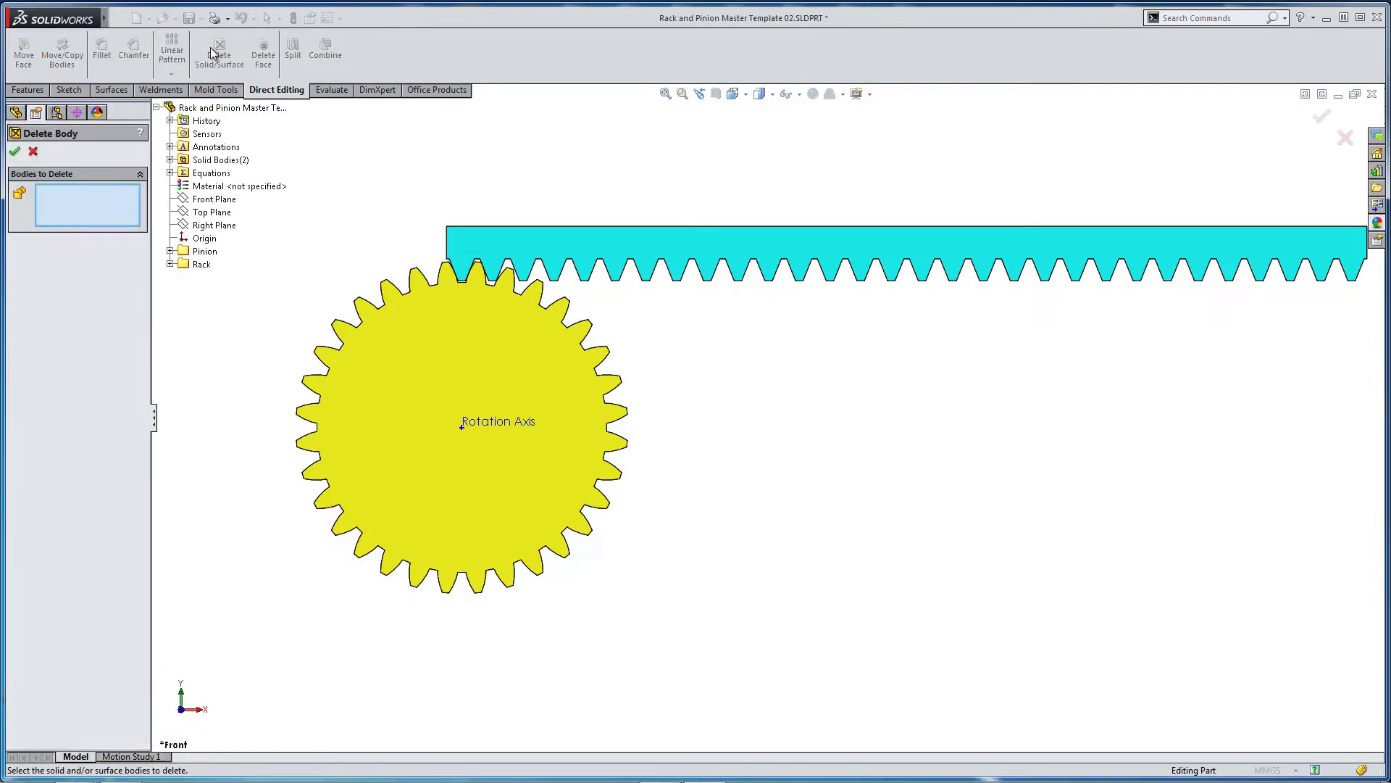
pyautogui.click(170, 159)
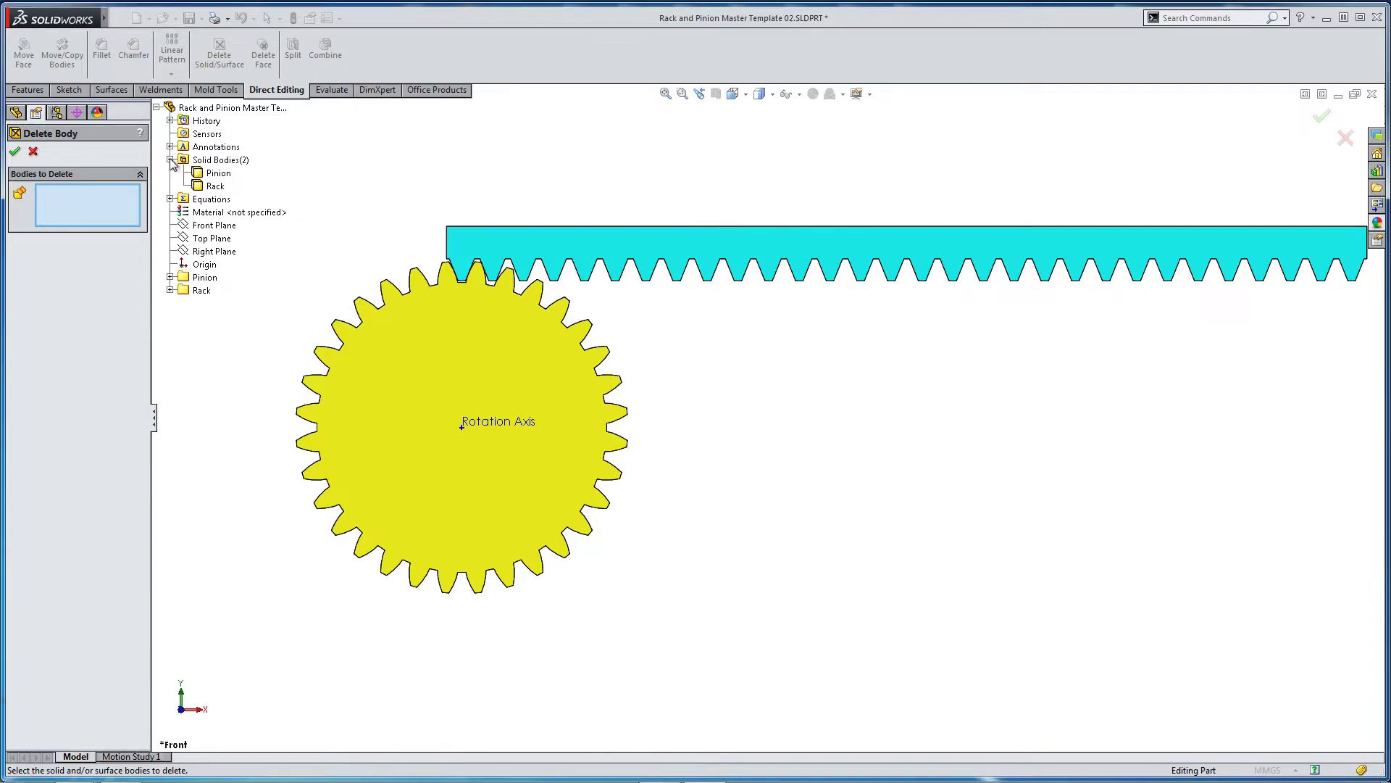
pyautogui.click(212, 177)
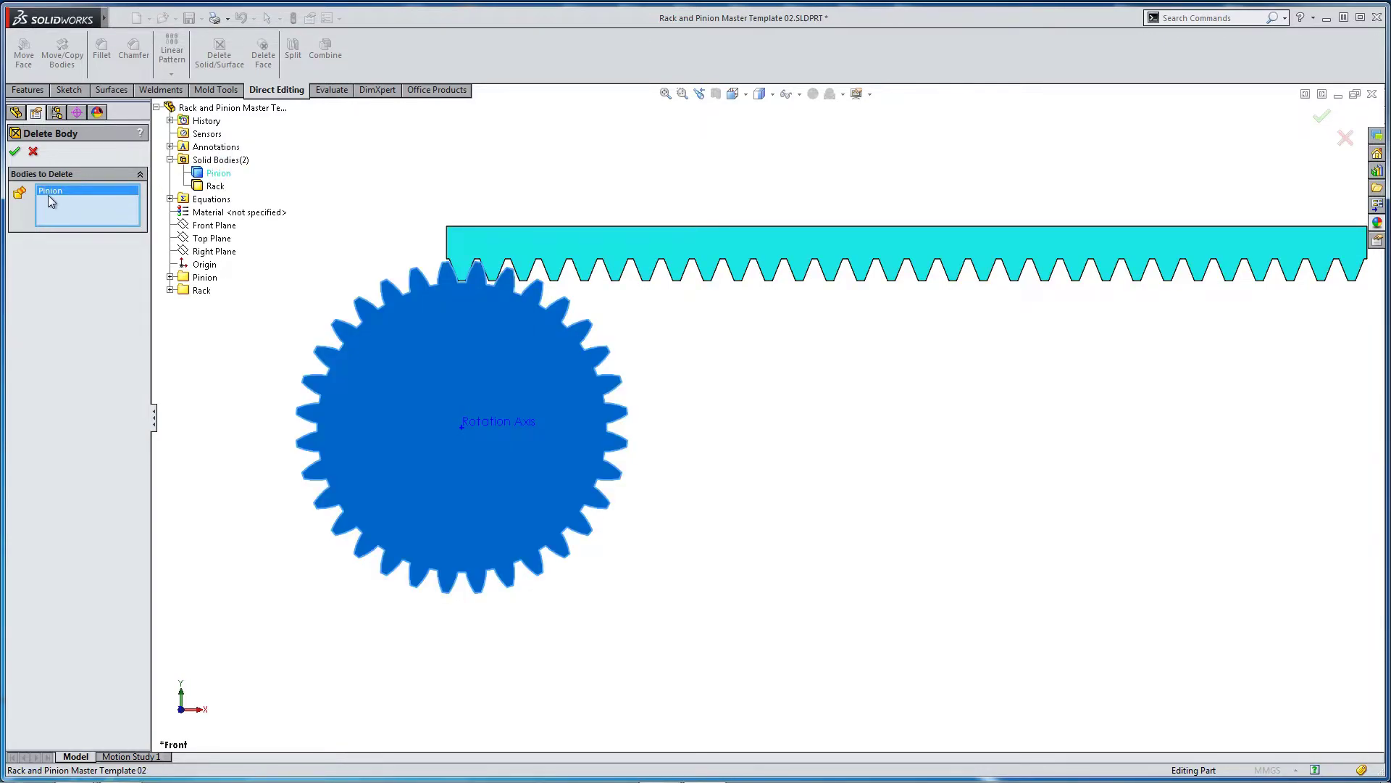
pyautogui.click(14, 153)
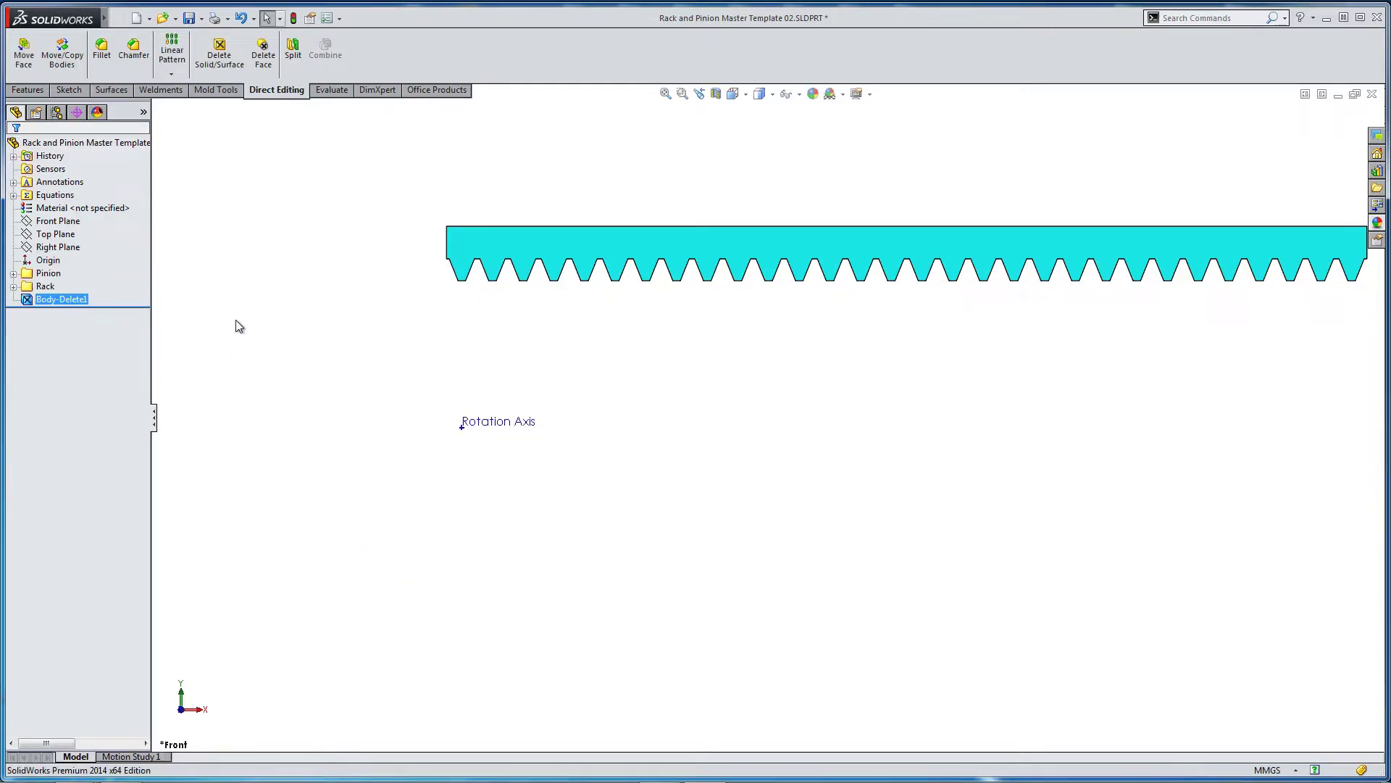
# Show Sketch3 under Rack > Boss-Extrude2 on the rack's first tooth.
pyautogui.press('f')
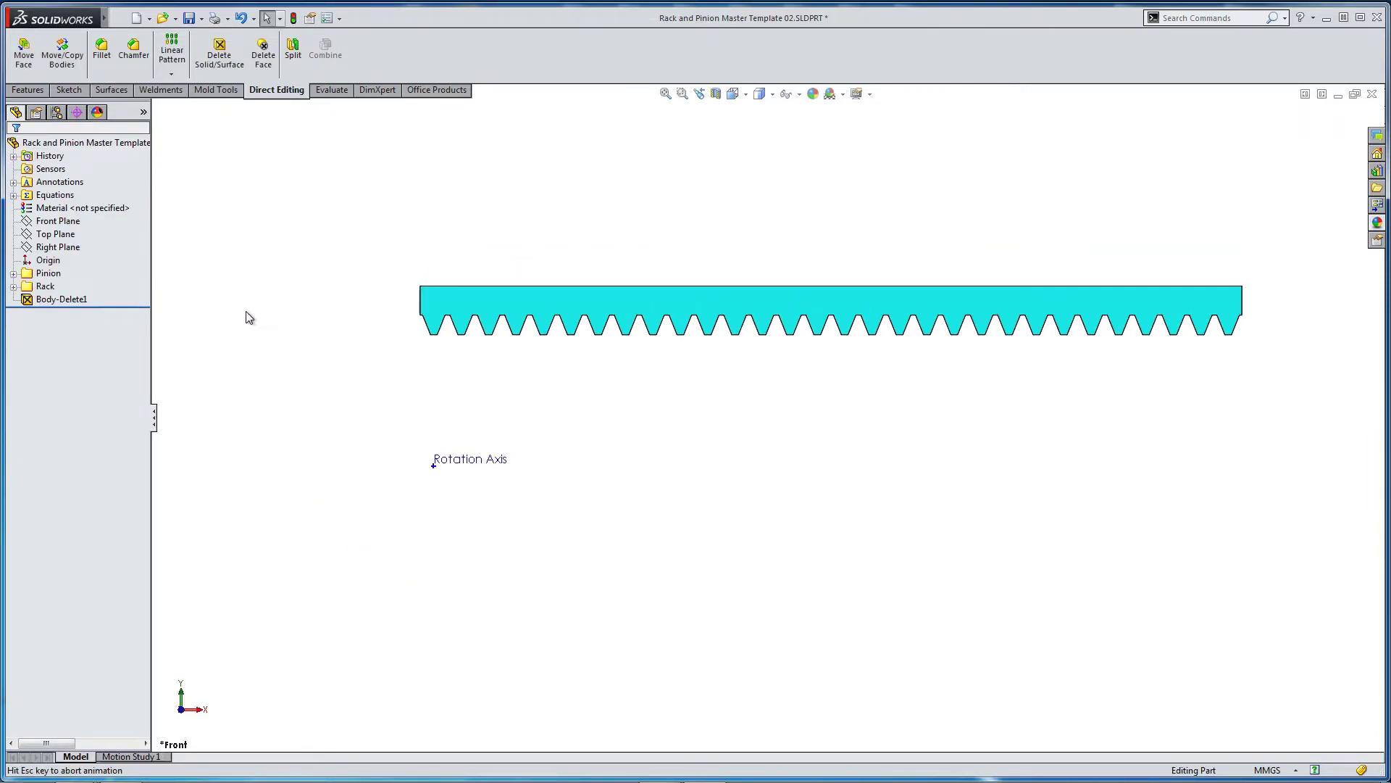
pyautogui.scroll(-1, 696, 452)
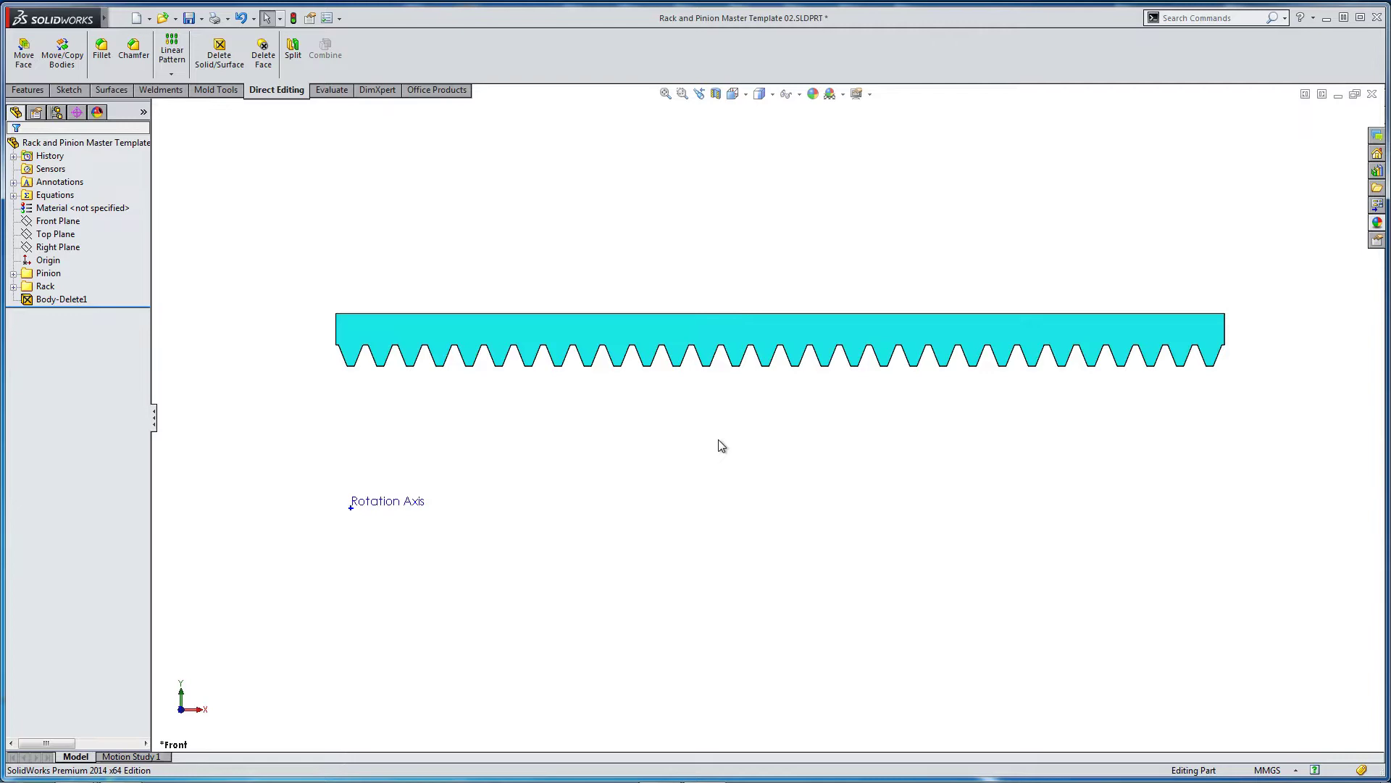
pyautogui.click(13, 287)
pyautogui.click(27, 299)
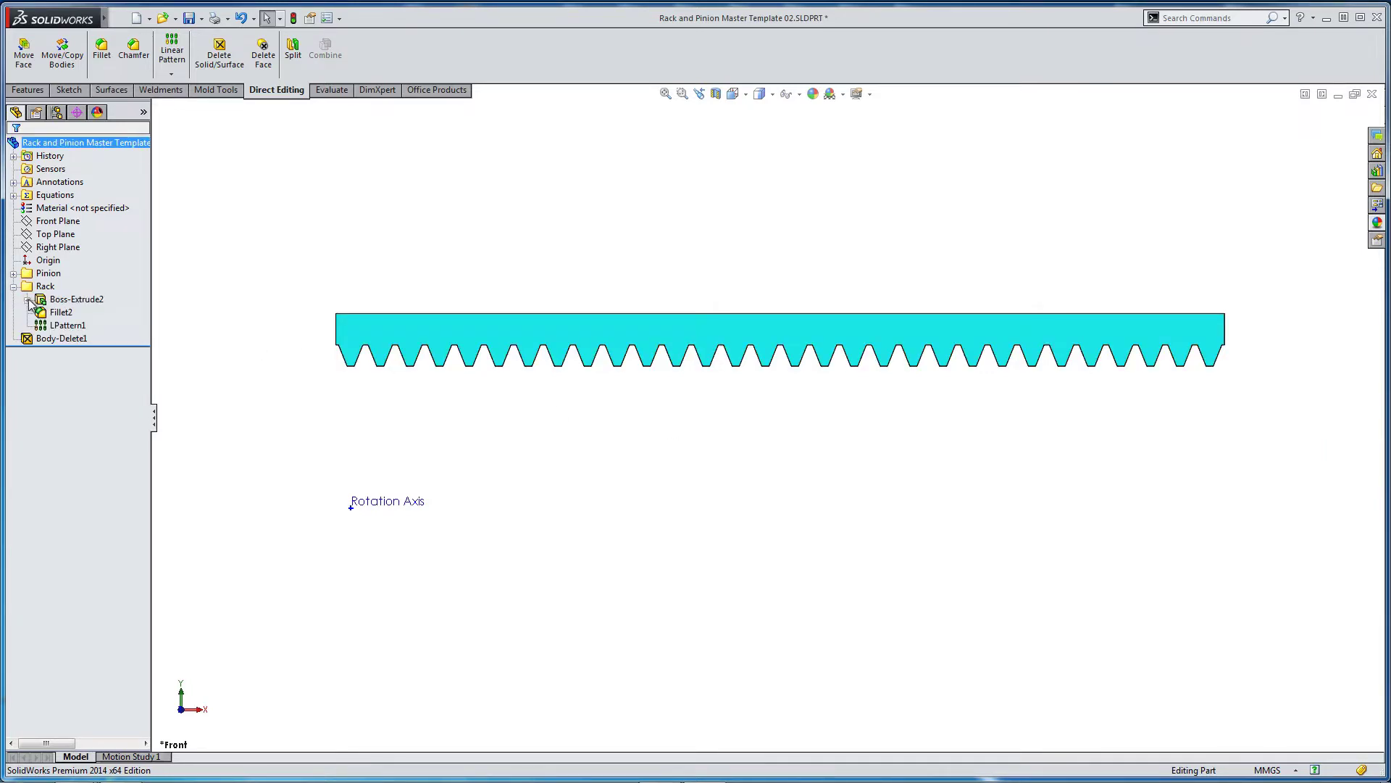
pyautogui.click(72, 313)
pyautogui.click(90, 288)
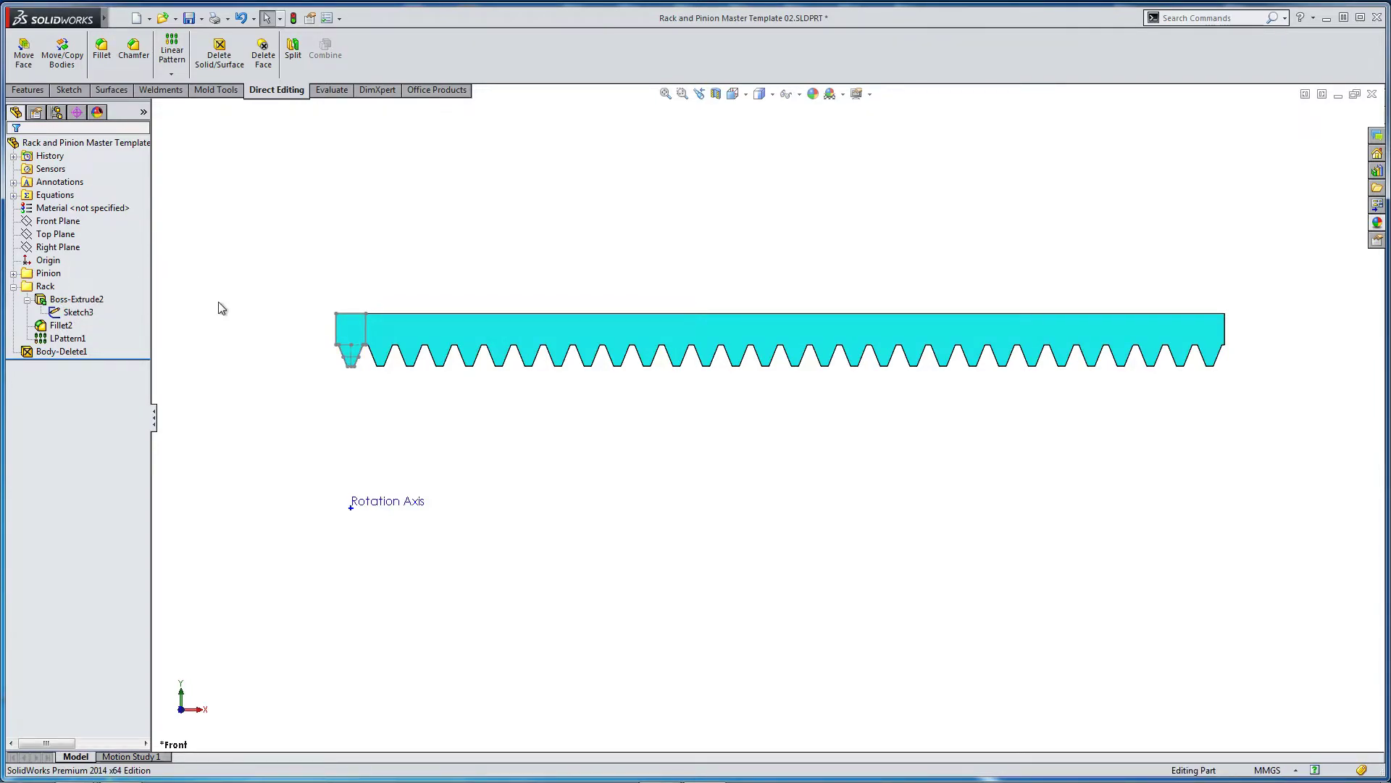
pyautogui.click(13, 286)
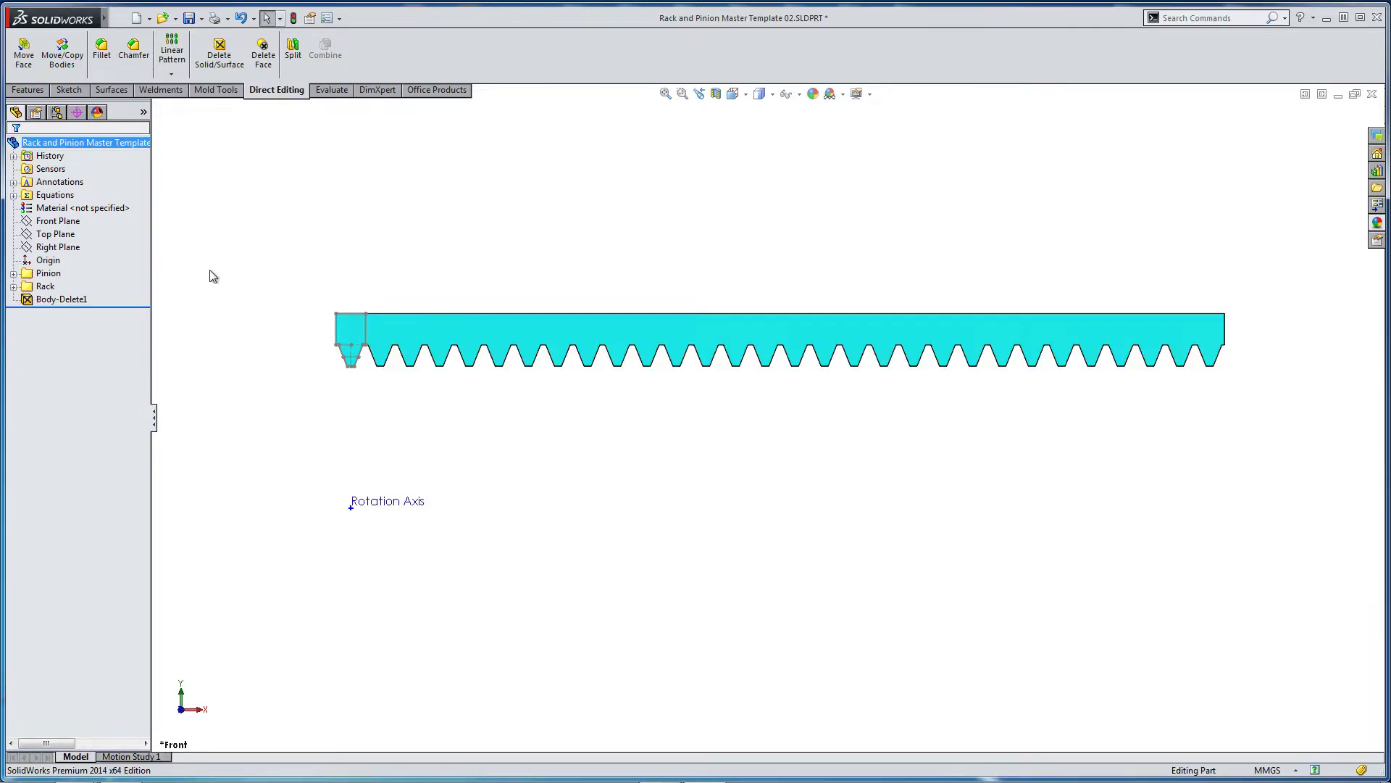
# Save the part under a new name by trimming the file name to 'Rack', creating Rack.SLDPRT.
pyautogui.click(120, 18)
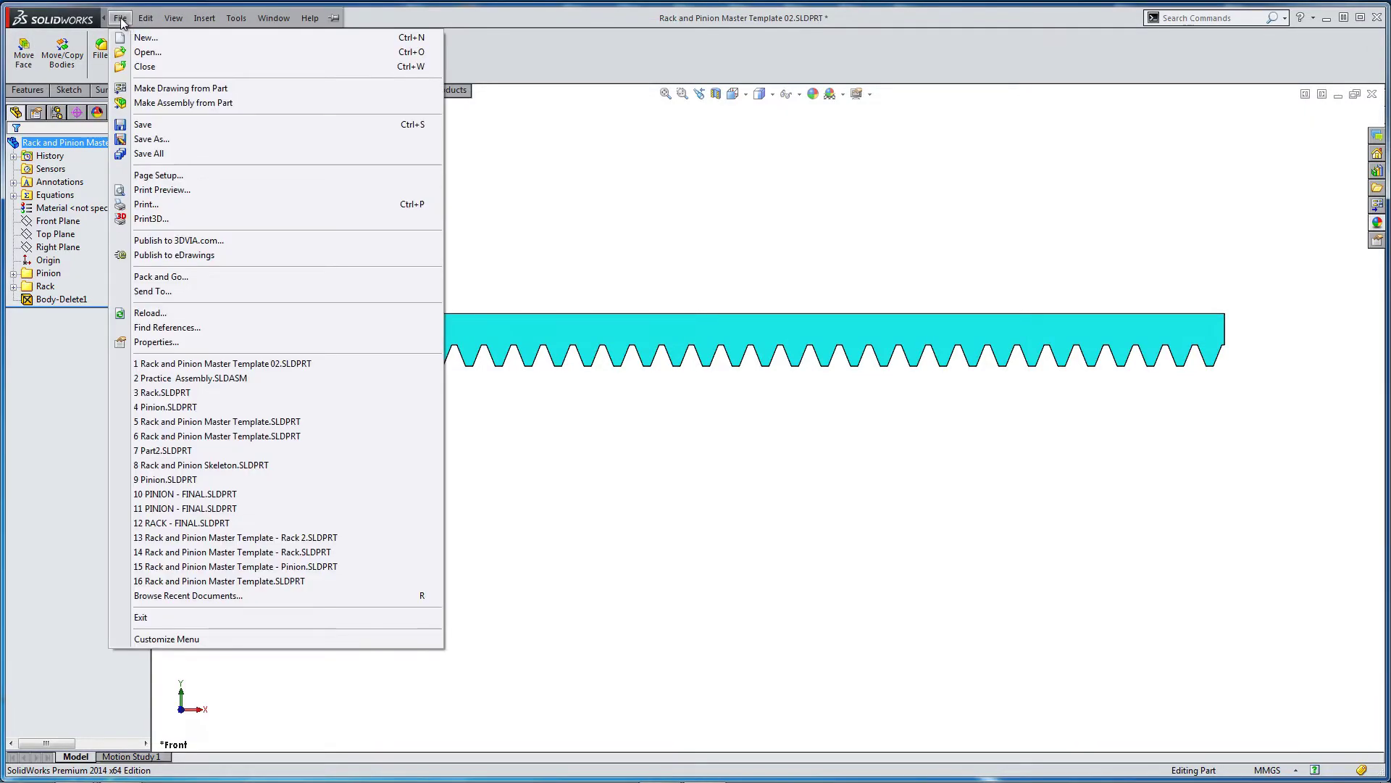
pyautogui.click(149, 138)
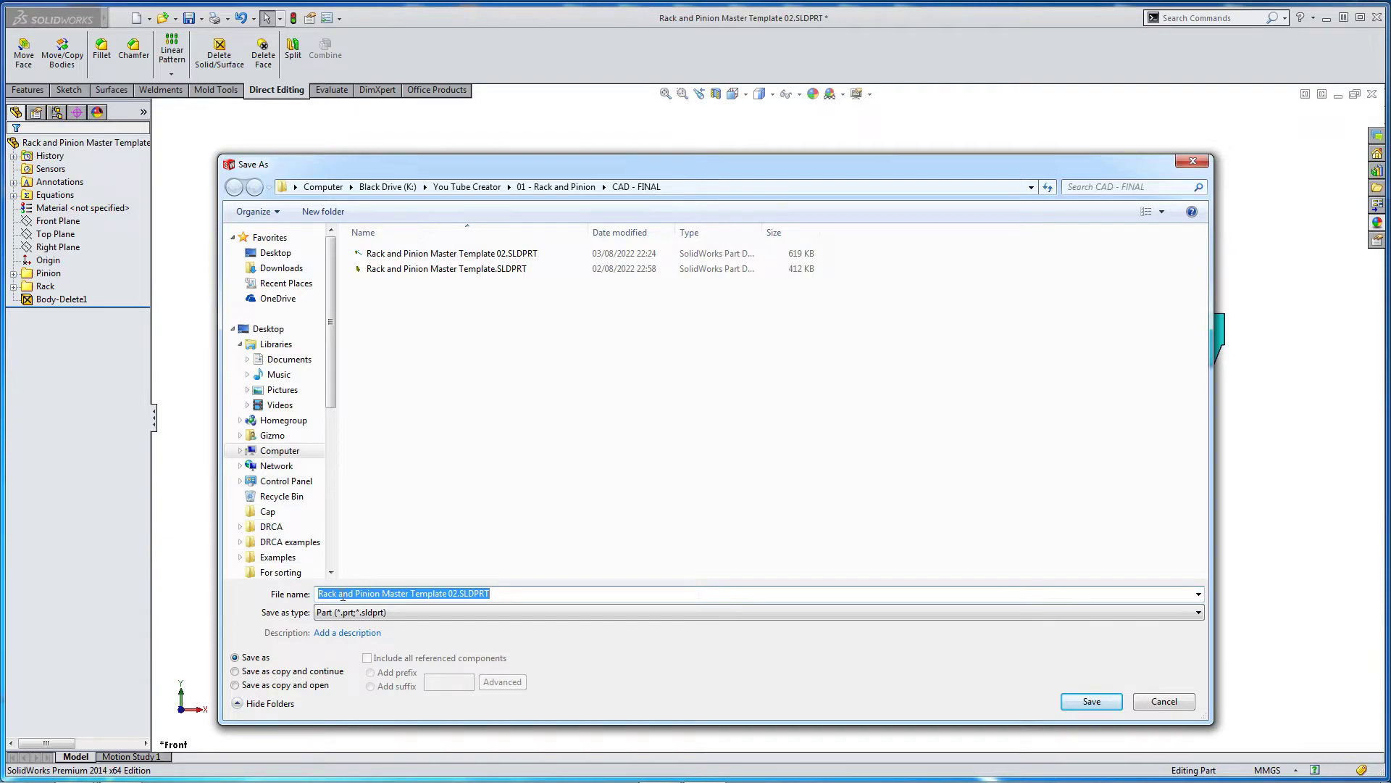
pyautogui.click(341, 593)
pyautogui.moveTo(341, 594); pyautogui.dragTo(507, 593)
pyautogui.press('BackSpace')
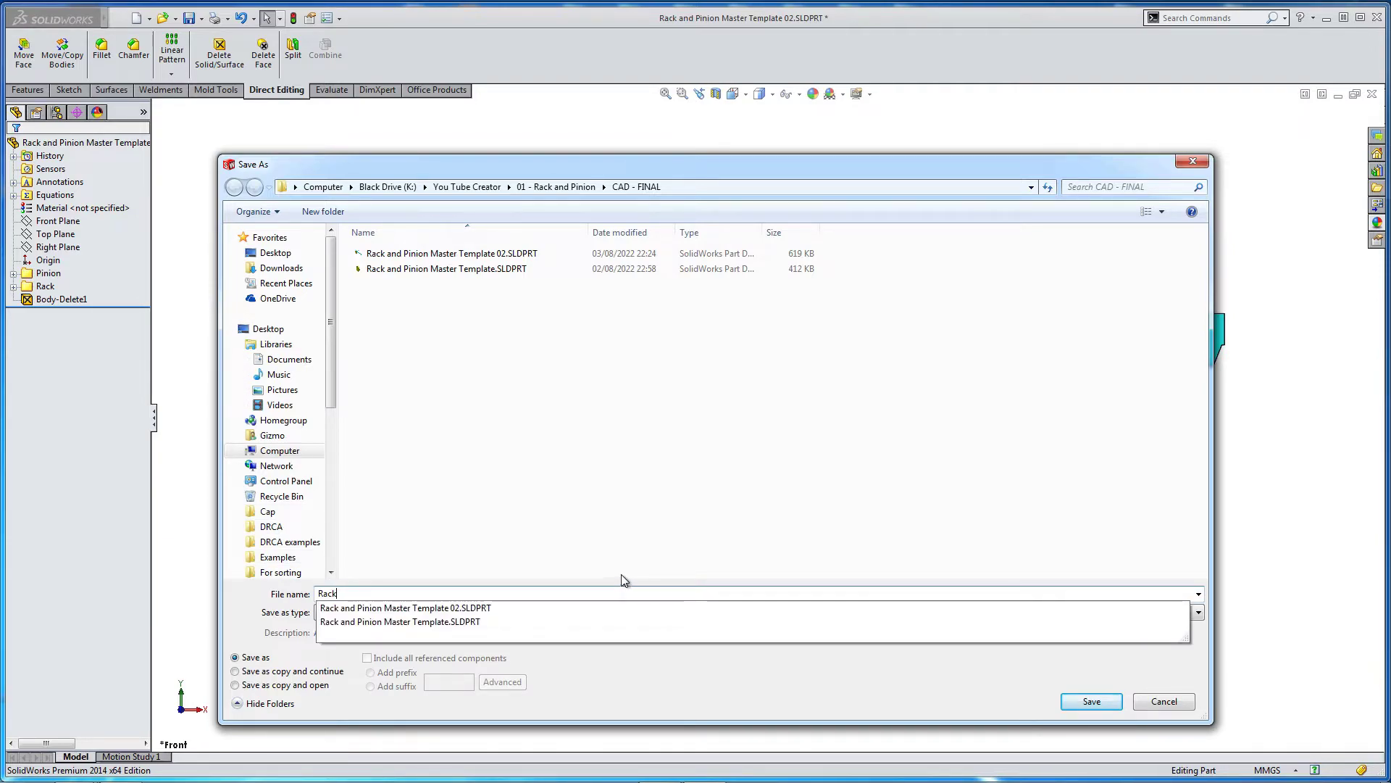
pyautogui.click(1080, 701)
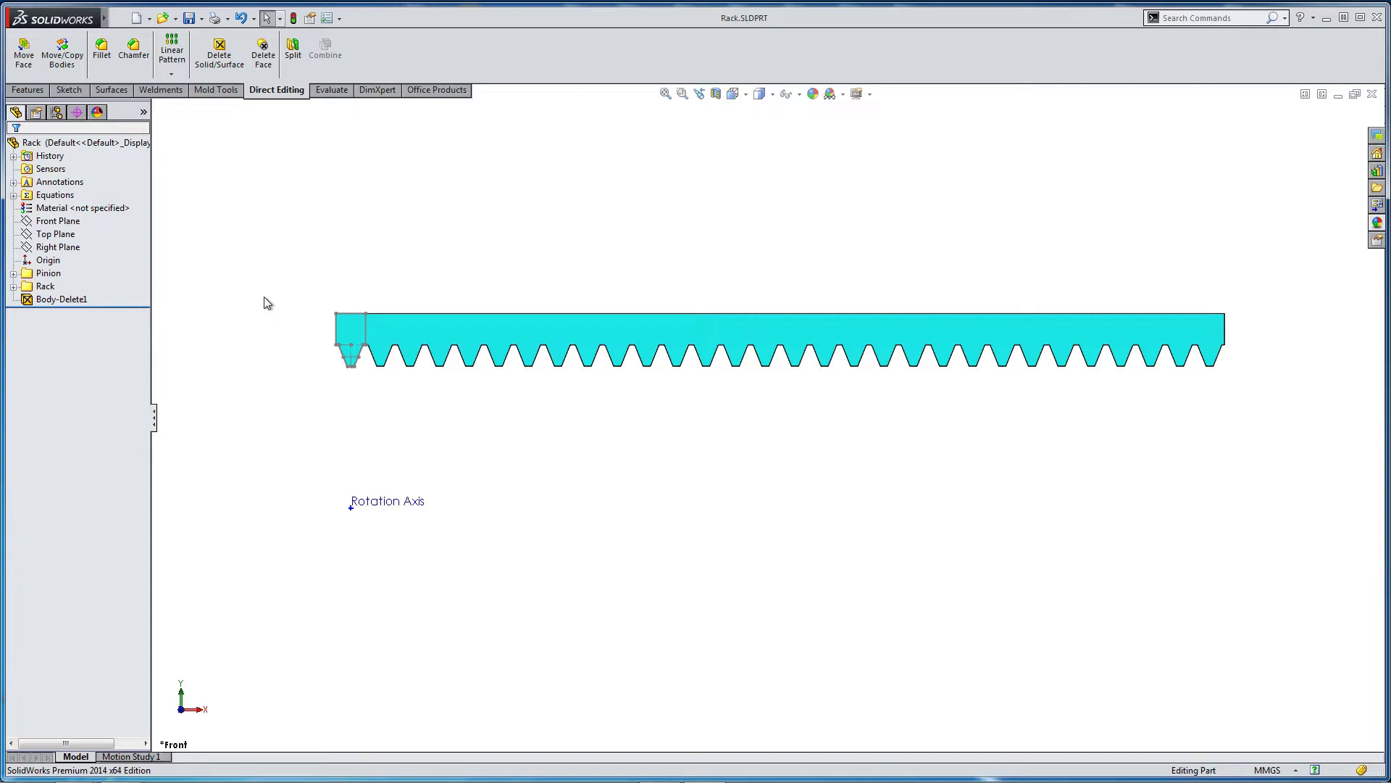
# Edit Body-Delete1 so it deletes the Rack body instead of Pinion.
pyautogui.rightClick(71, 302)
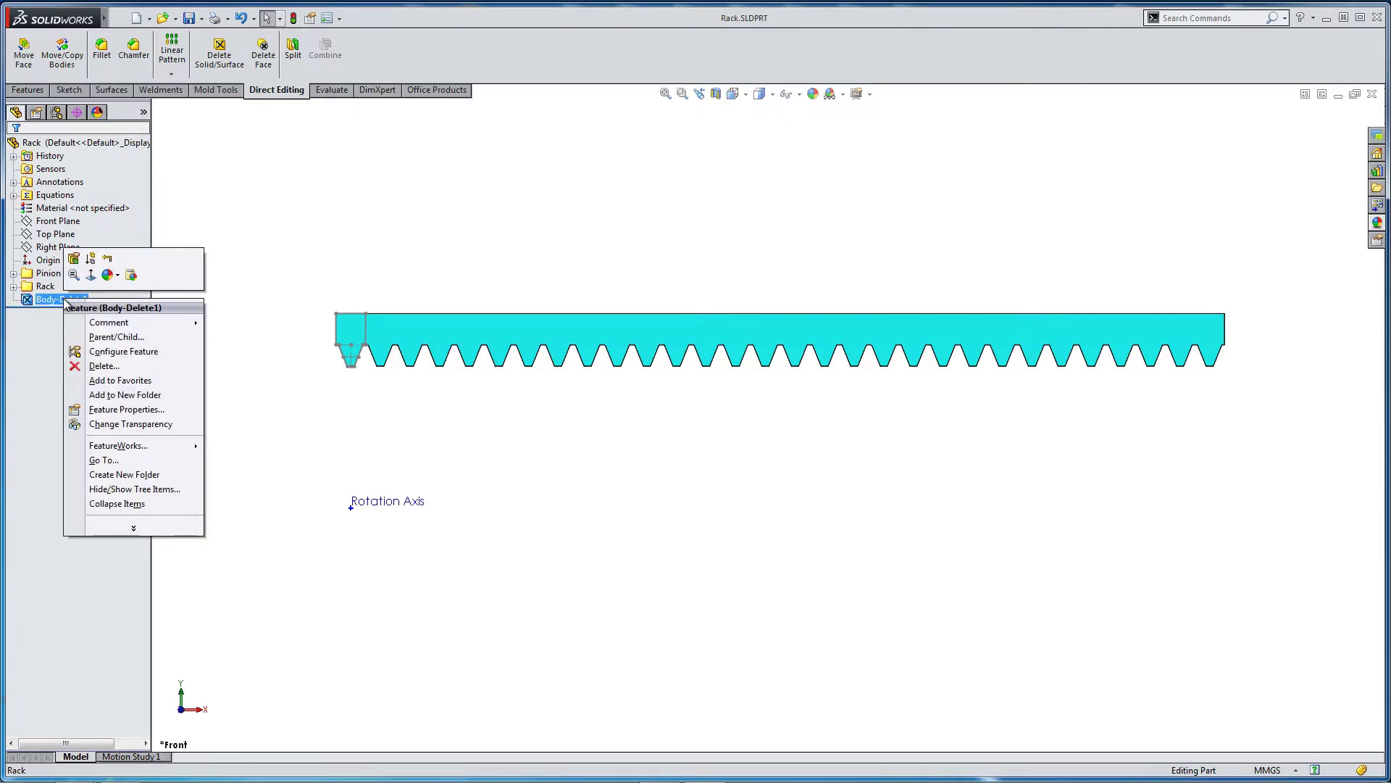
pyautogui.click(73, 258)
pyautogui.click(46, 190)
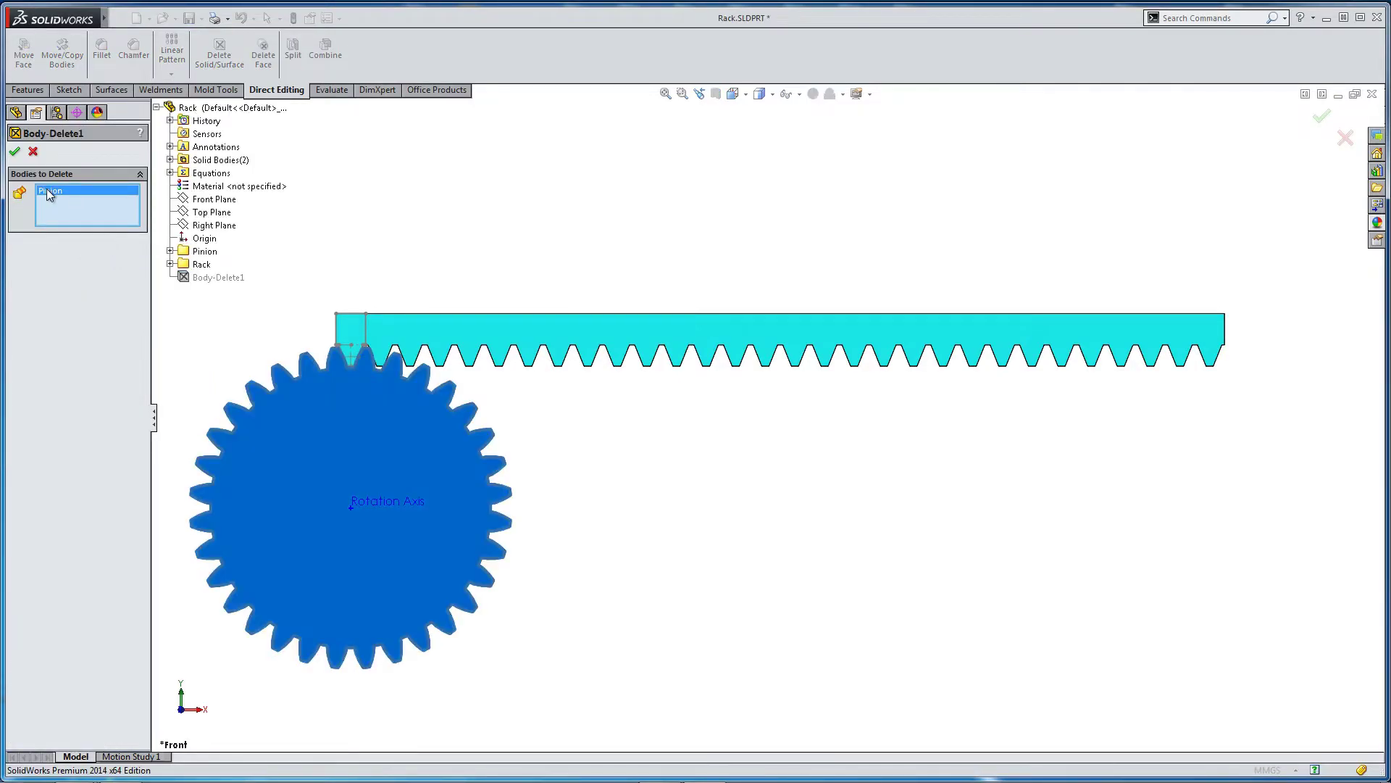
pyautogui.press('Delete')
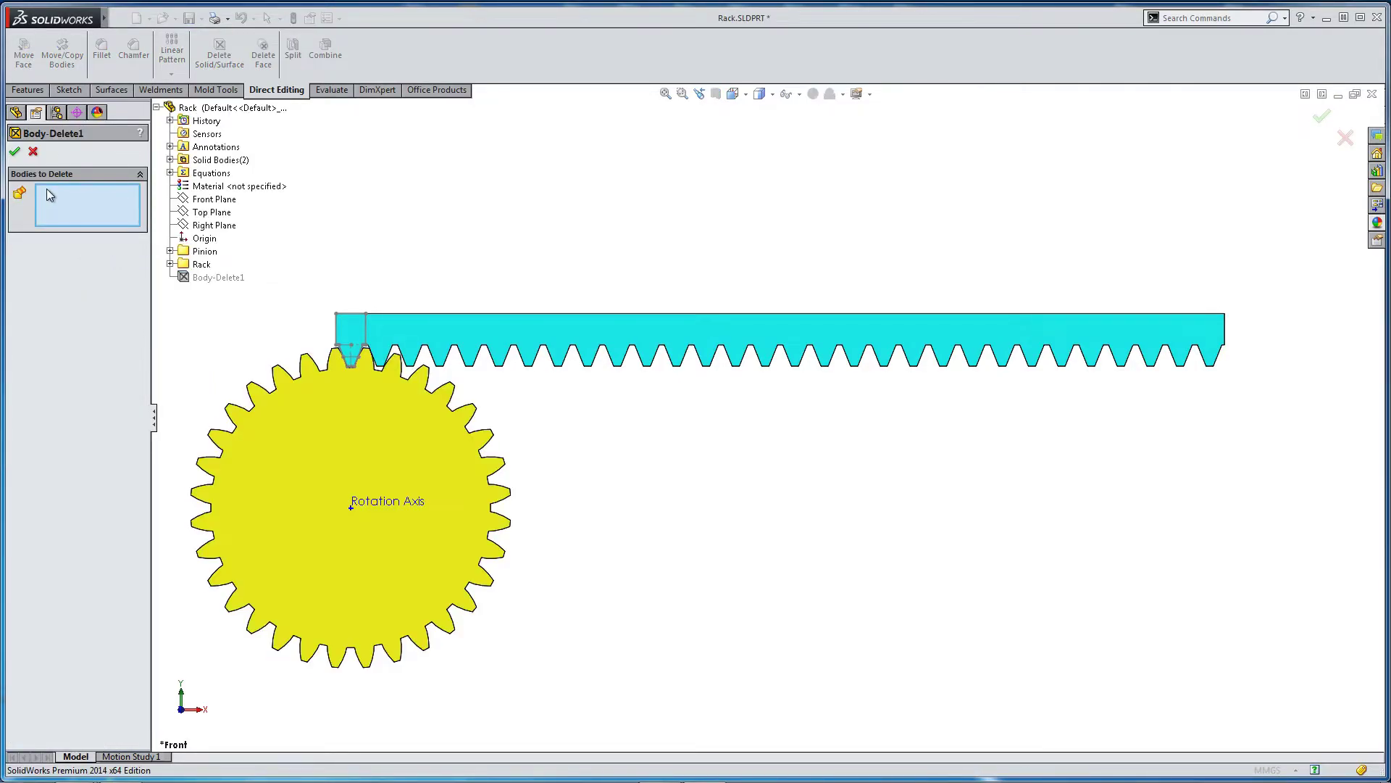
pyautogui.click(170, 159)
pyautogui.click(215, 186)
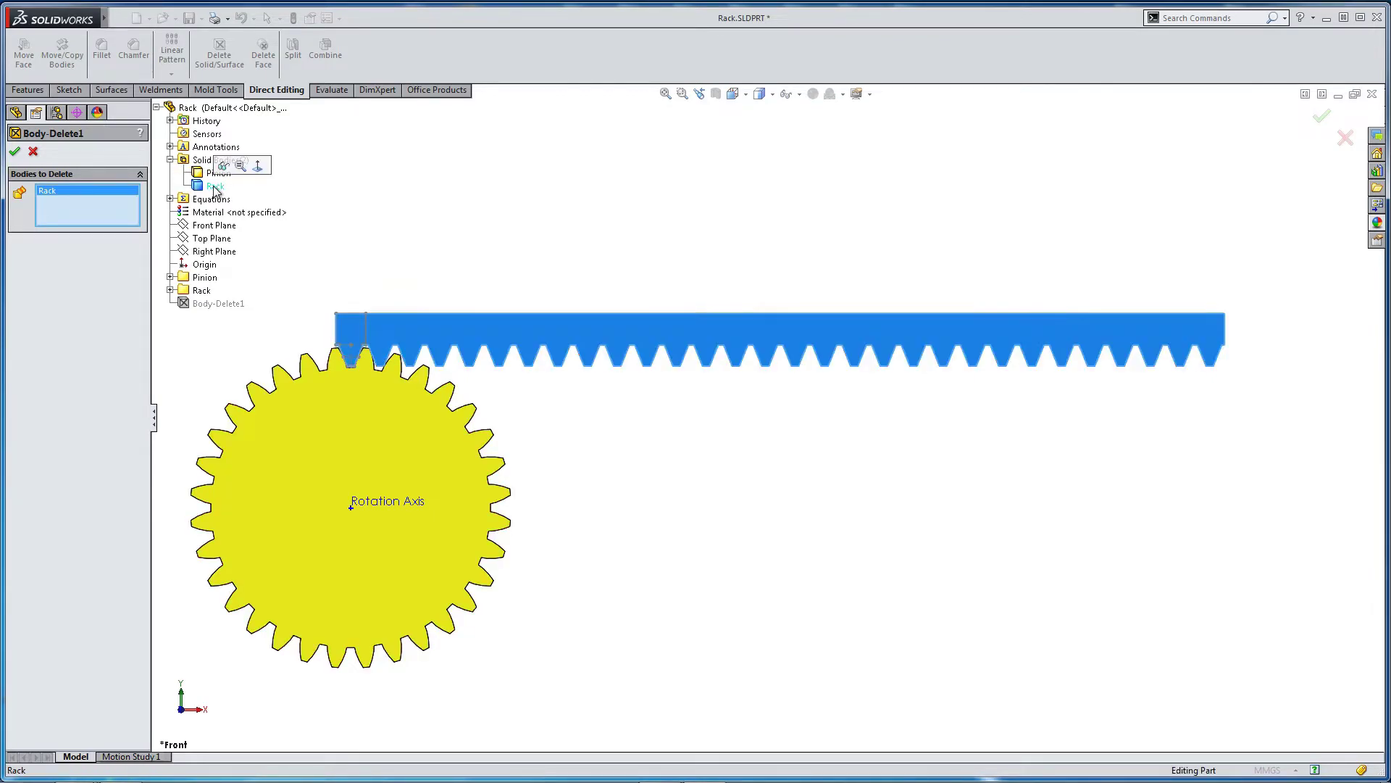
pyautogui.click(16, 151)
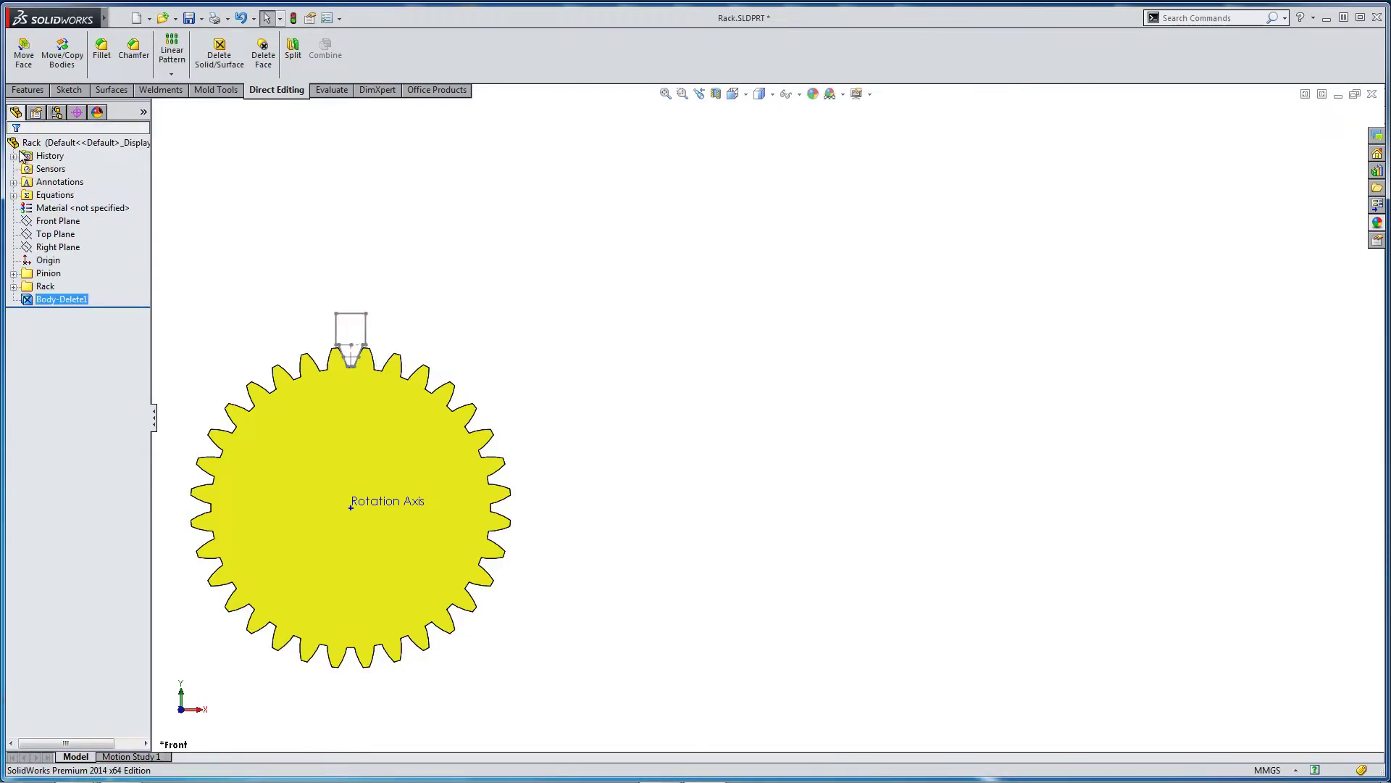
# Fit the gear in view and hide Sketch3 under the rack's Boss-Extrude2.
pyautogui.click(221, 185)
pyautogui.press('f')
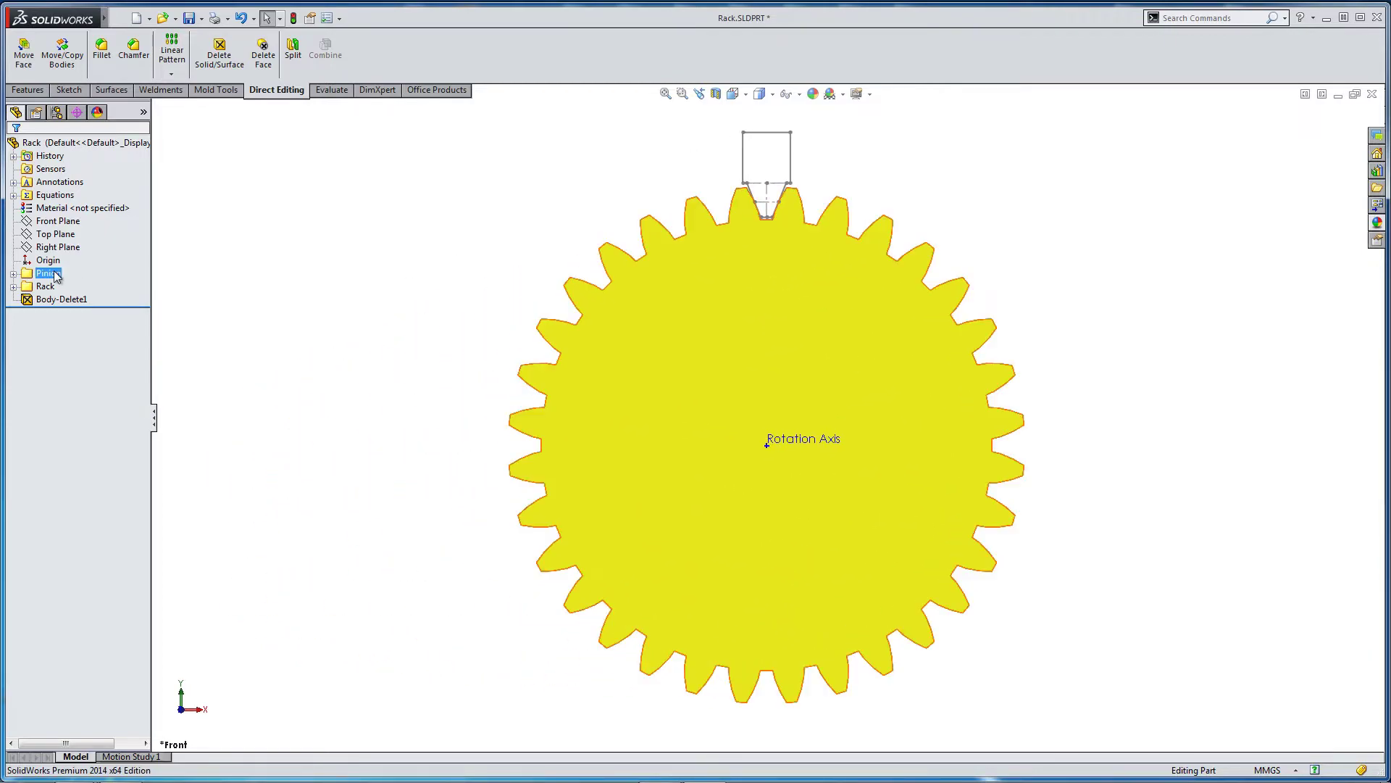
pyautogui.click(13, 286)
pyautogui.click(27, 300)
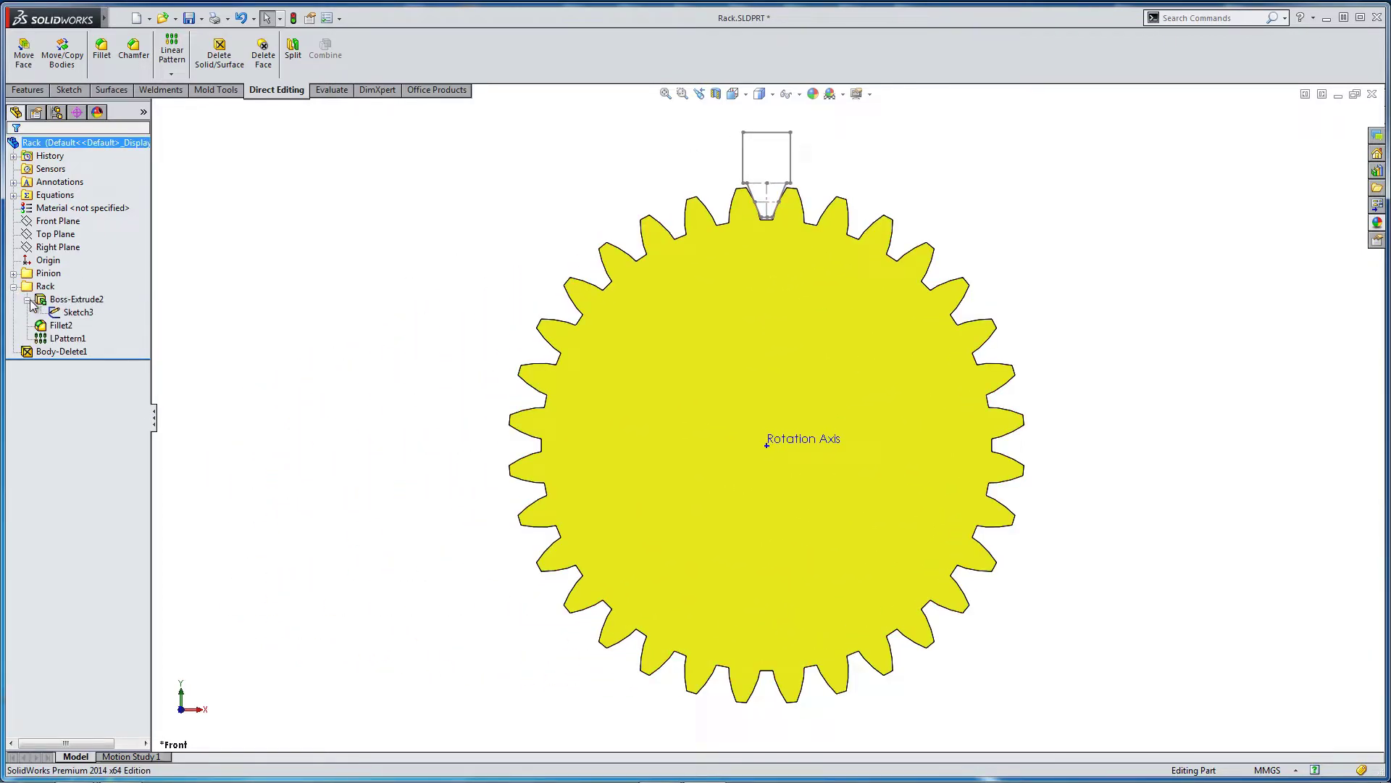
pyautogui.click(77, 312)
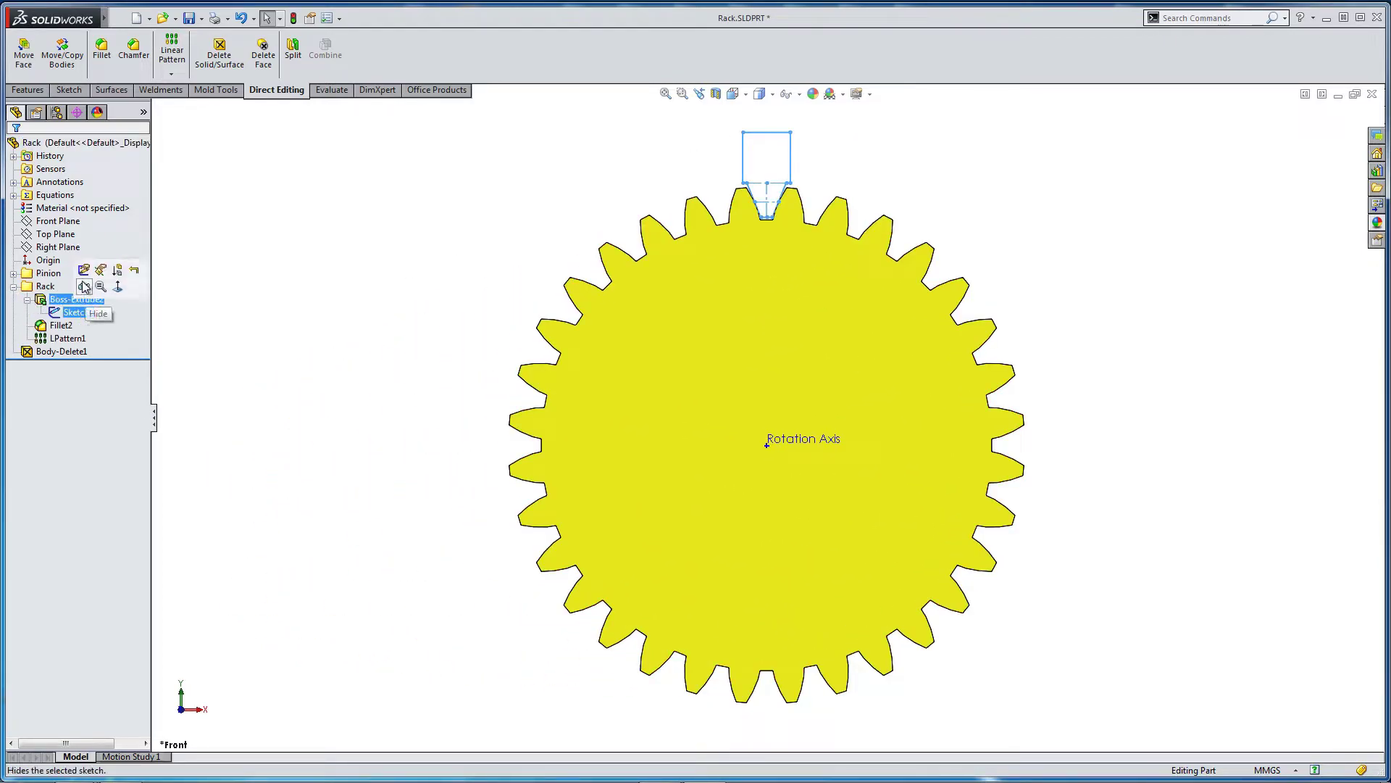
pyautogui.click(90, 289)
pyautogui.click(13, 286)
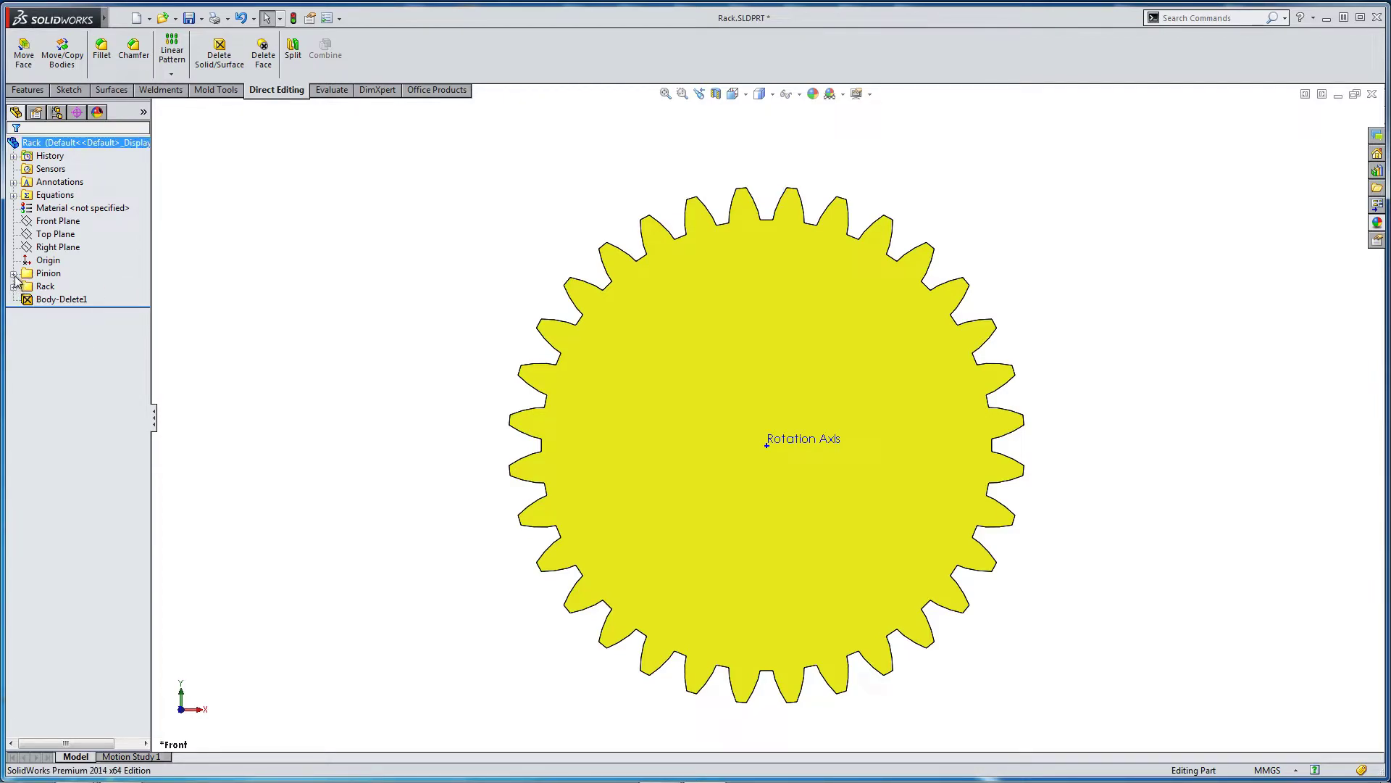
# Hide the pinion's Sketch1 under Boss-Extrude1 and fit the gear in view.
pyautogui.click(13, 273)
pyautogui.click(27, 299)
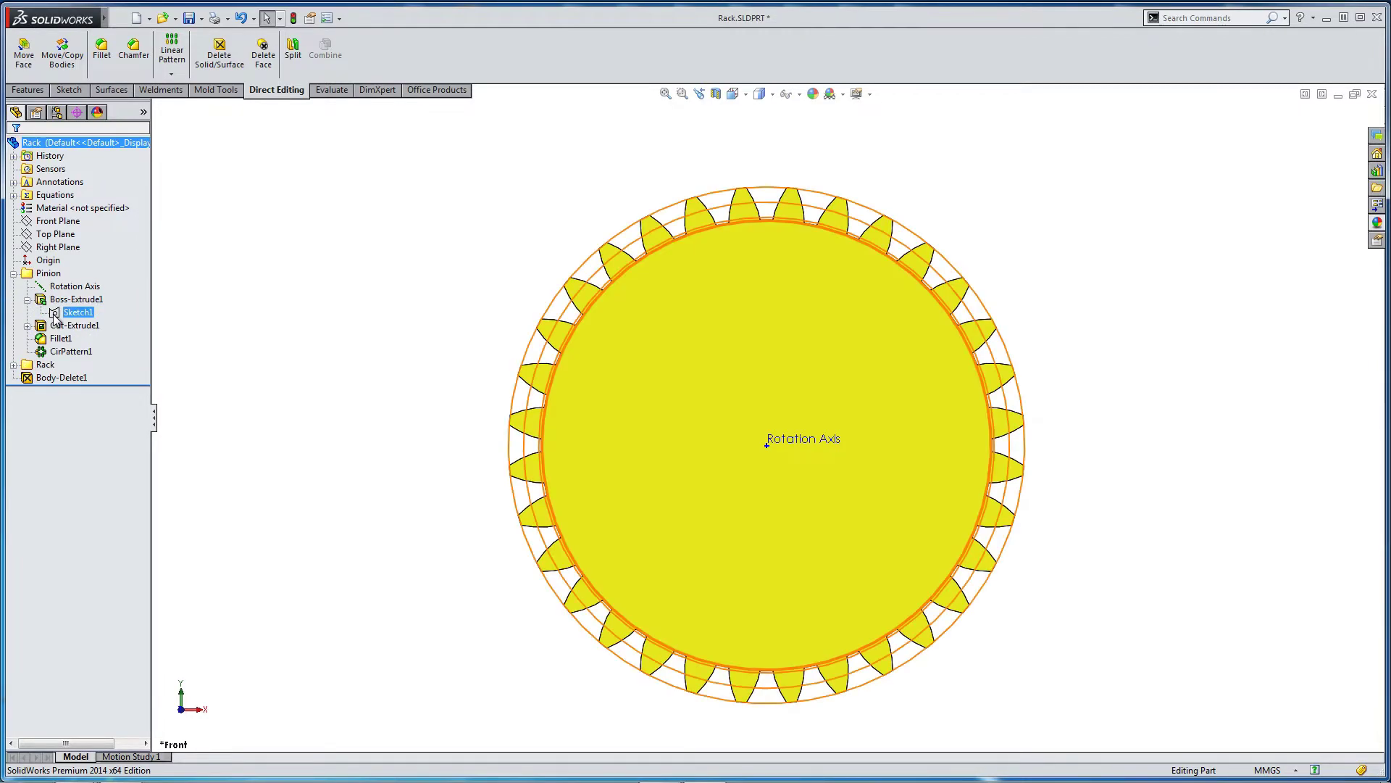
pyautogui.click(58, 312)
pyautogui.click(65, 289)
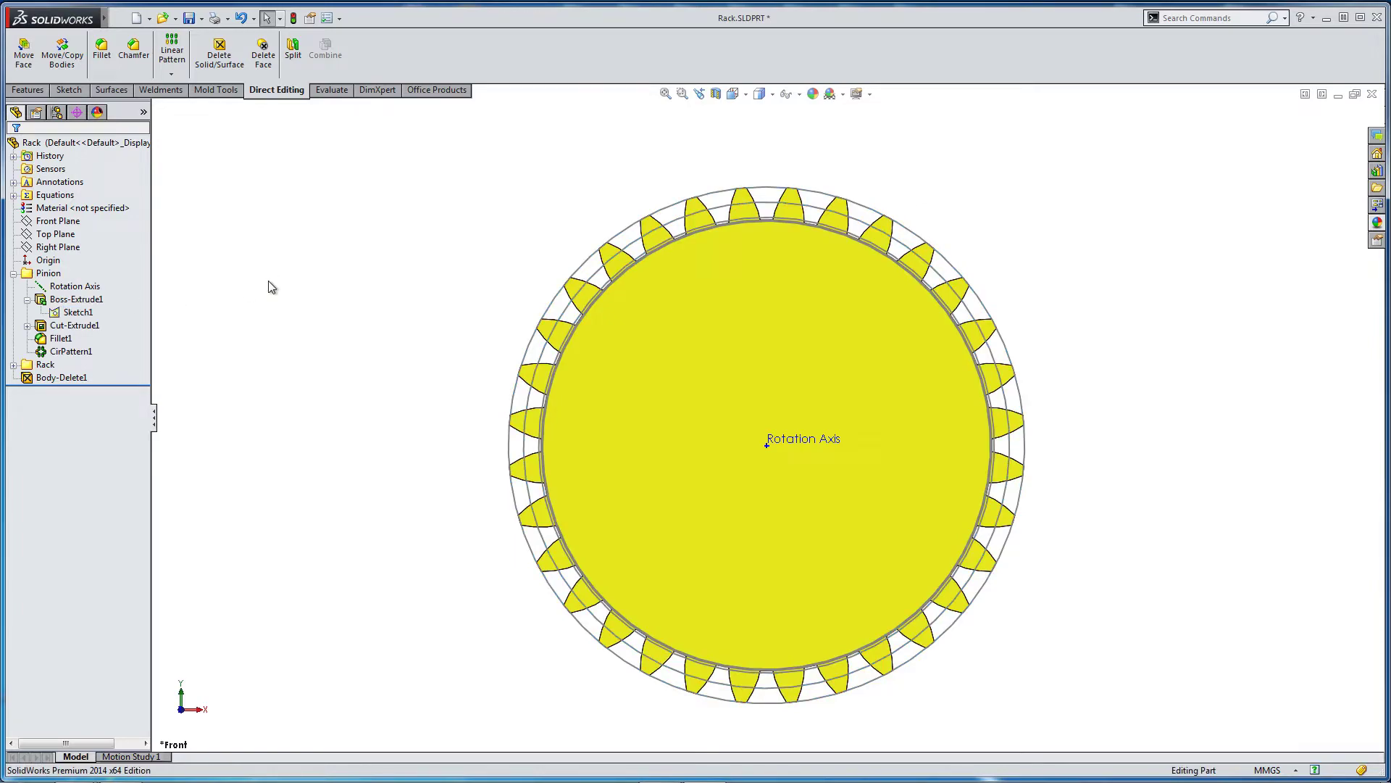
pyautogui.press('f')
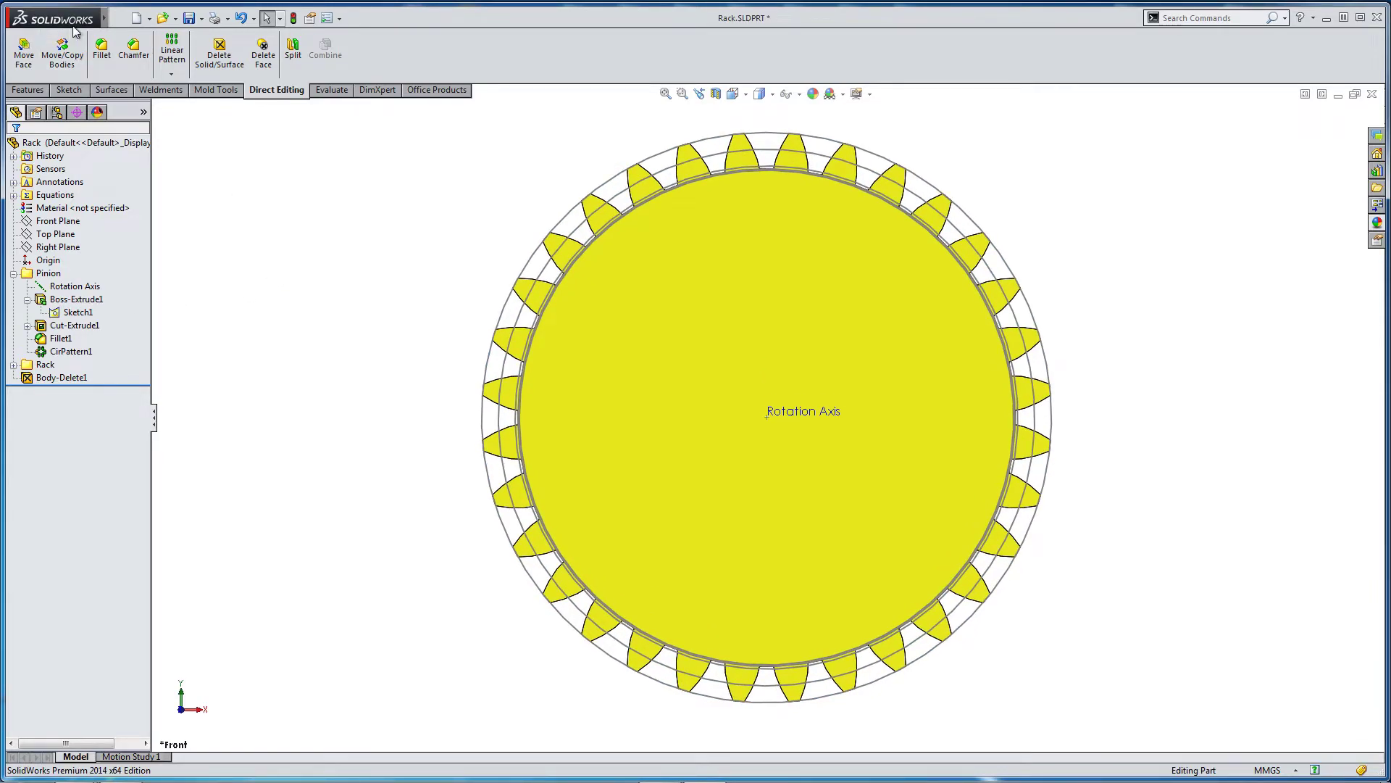
# Save a copy of the part named Pinion while keeping Rack.SLDPRT open.
pyautogui.click(120, 19)
pyautogui.click(131, 140)
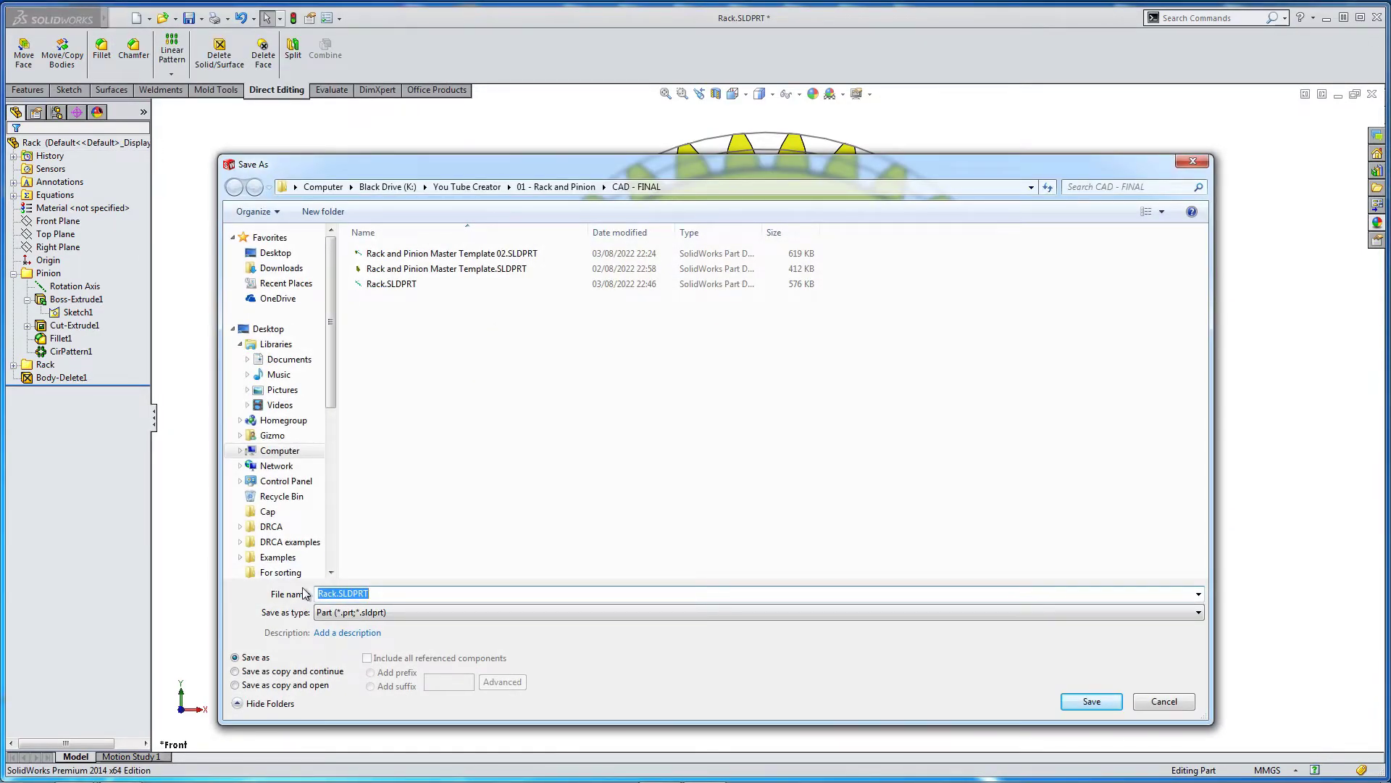
pyautogui.write('Pinion')
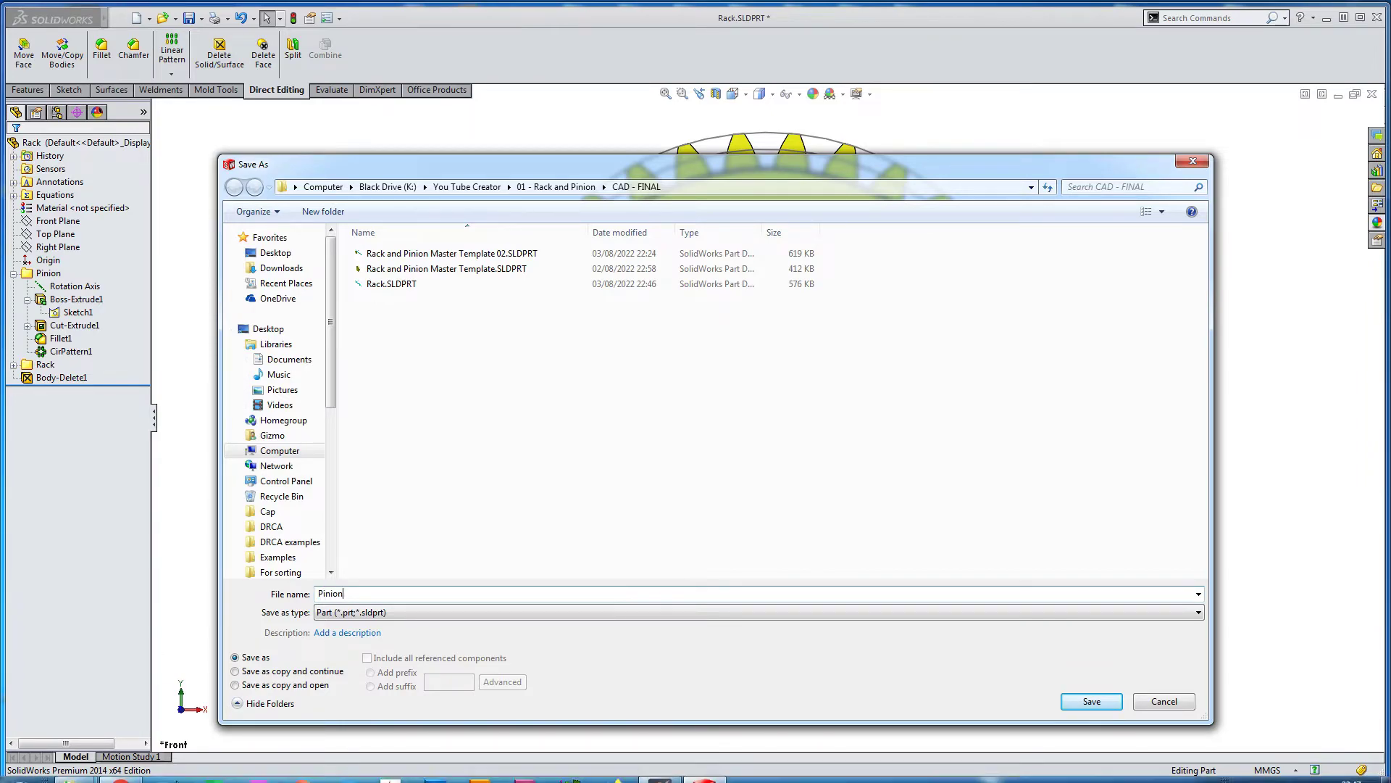
pyautogui.click(244, 672)
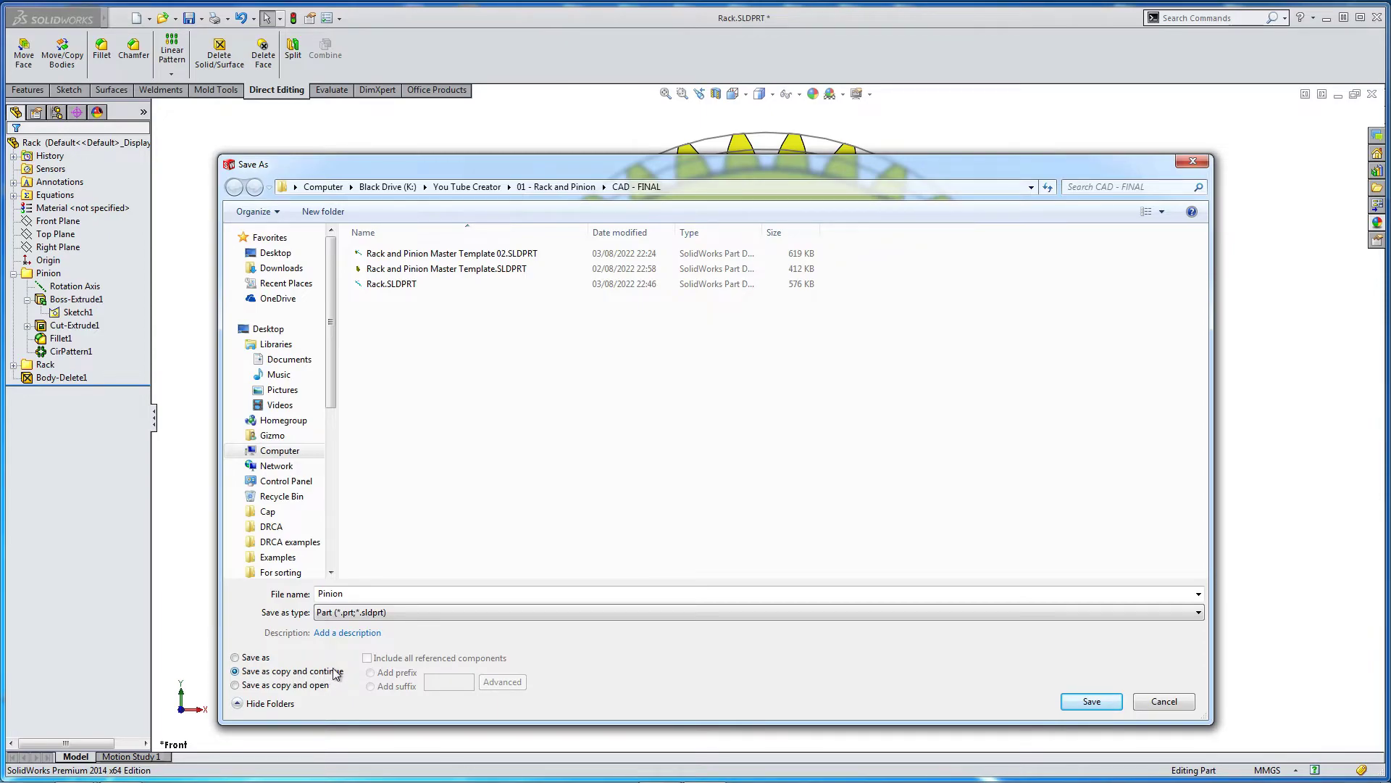
pyautogui.click(1080, 706)
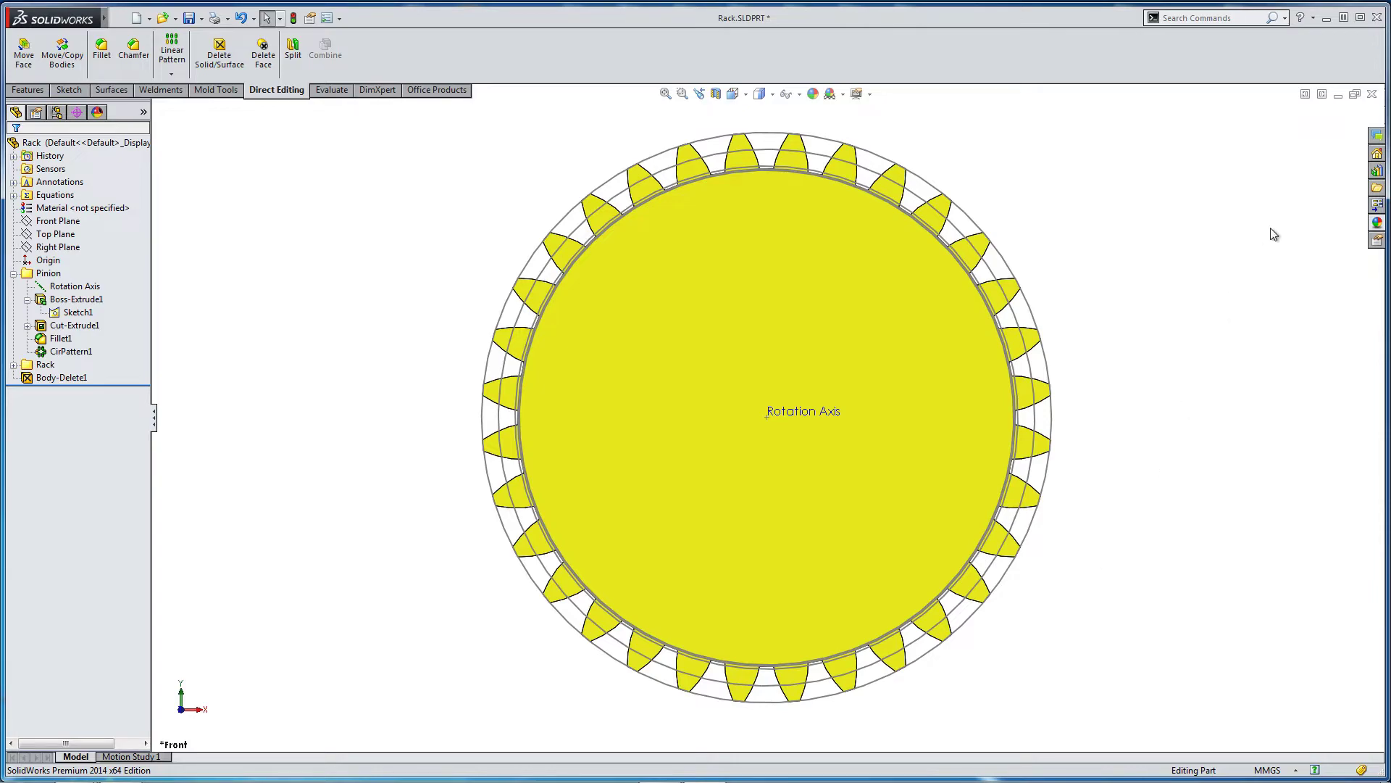
# Close the rack part without saving and create a new assembly document.
pyautogui.click(1372, 94)
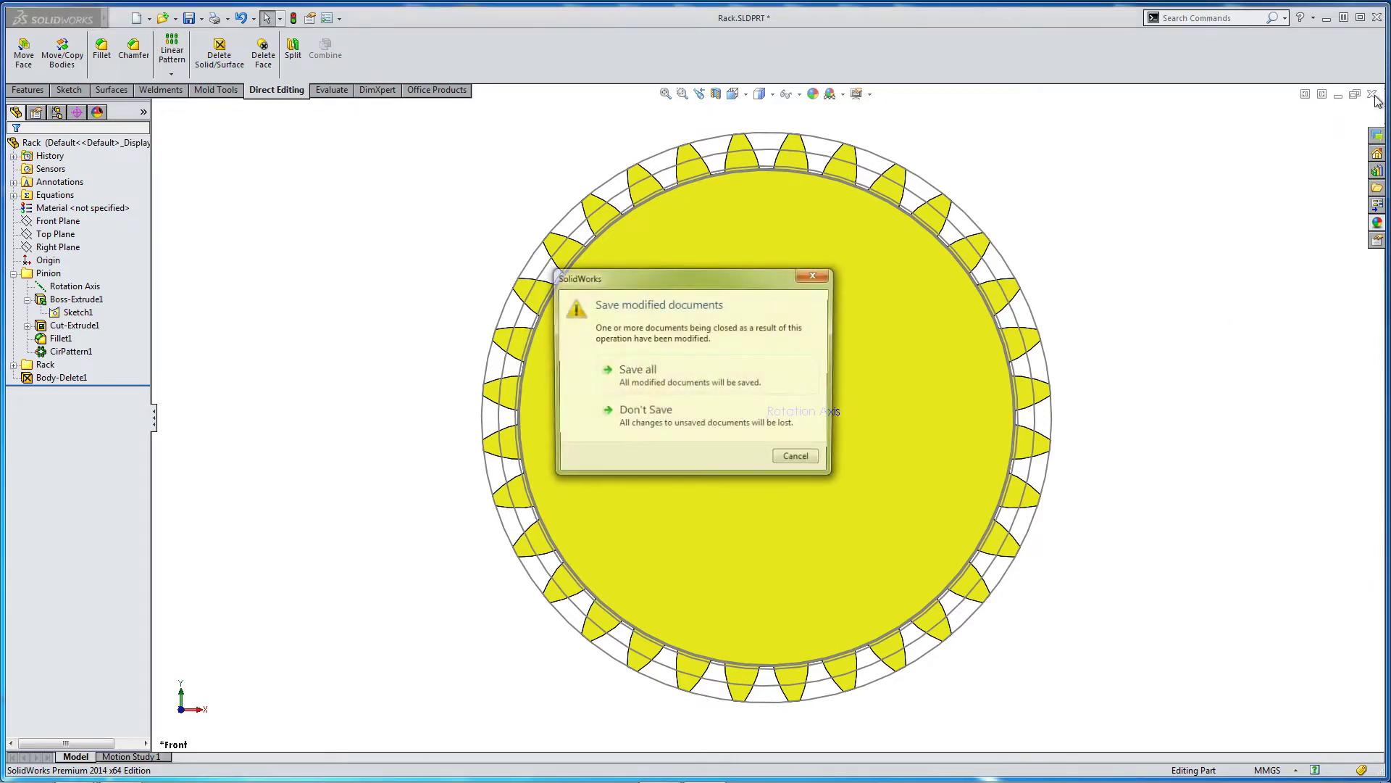
pyautogui.click(632, 410)
pyautogui.moveTo(43, 18)
pyautogui.click(120, 18)
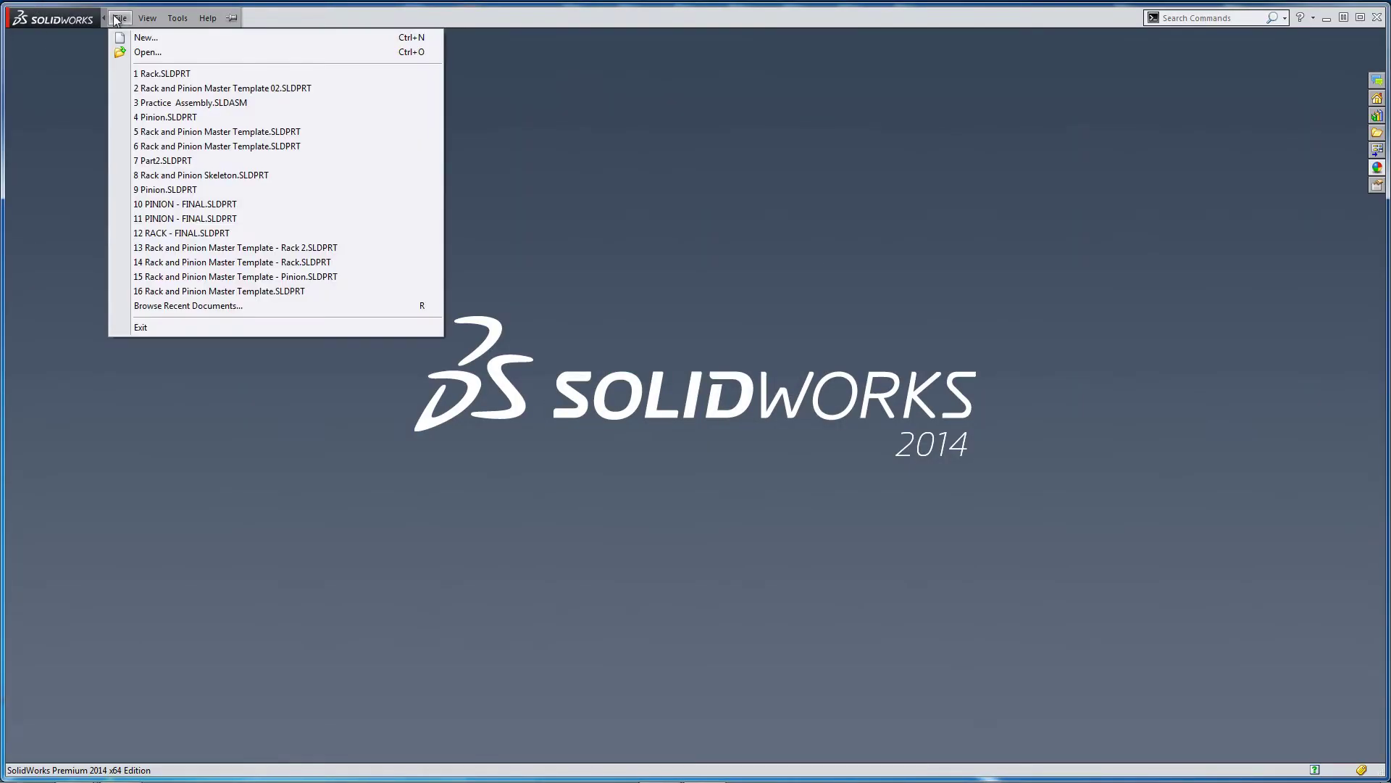
pyautogui.click(145, 40)
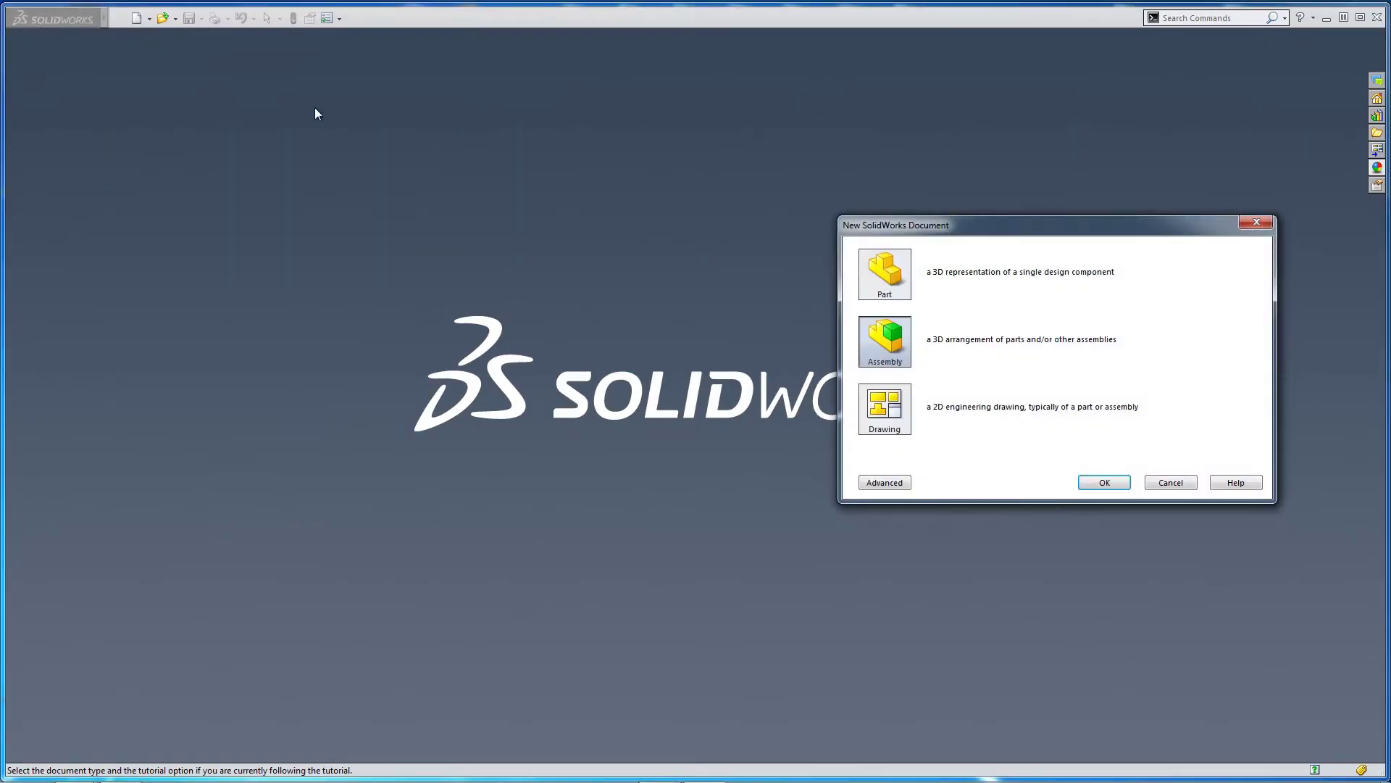
pyautogui.click(897, 349)
pyautogui.doubleClick(897, 349)
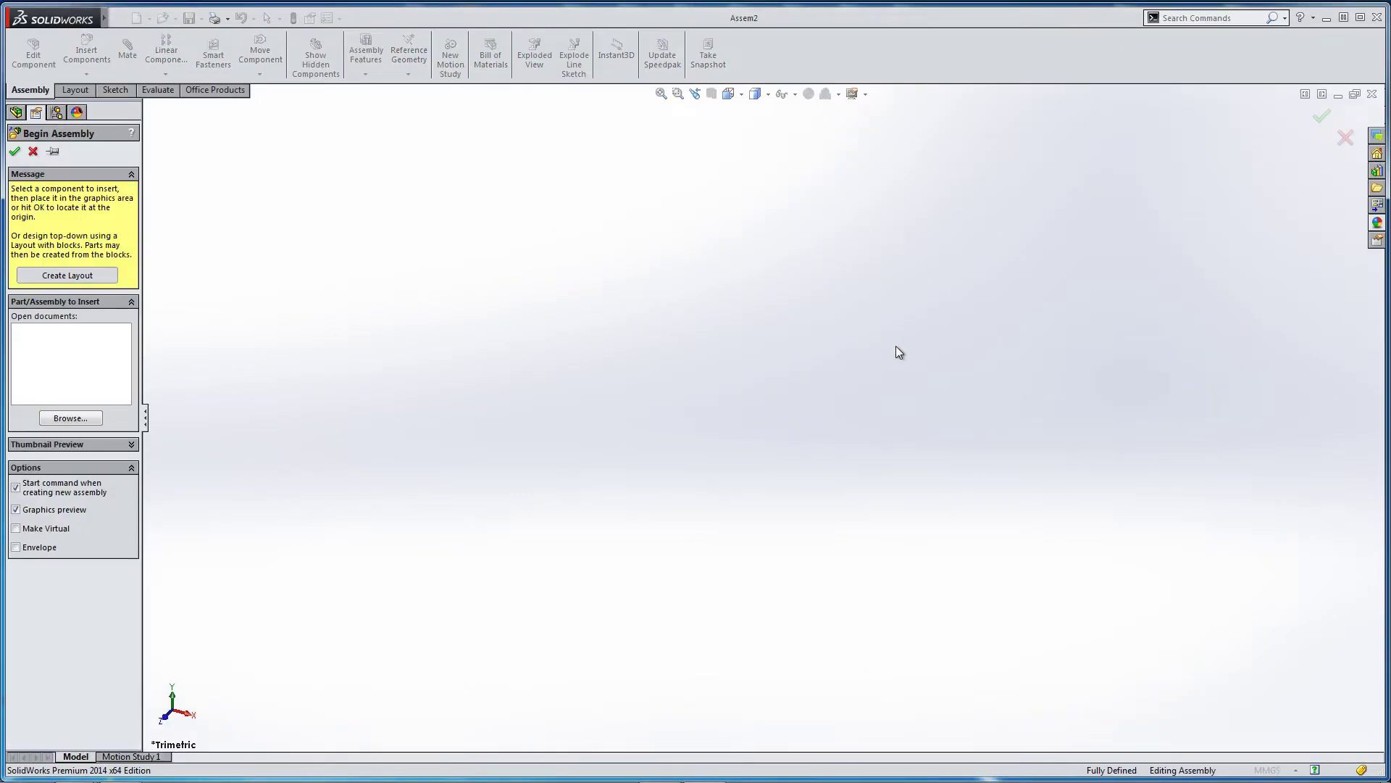
# Insert the Pinion part into the new assembly.
pyautogui.click(64, 419)
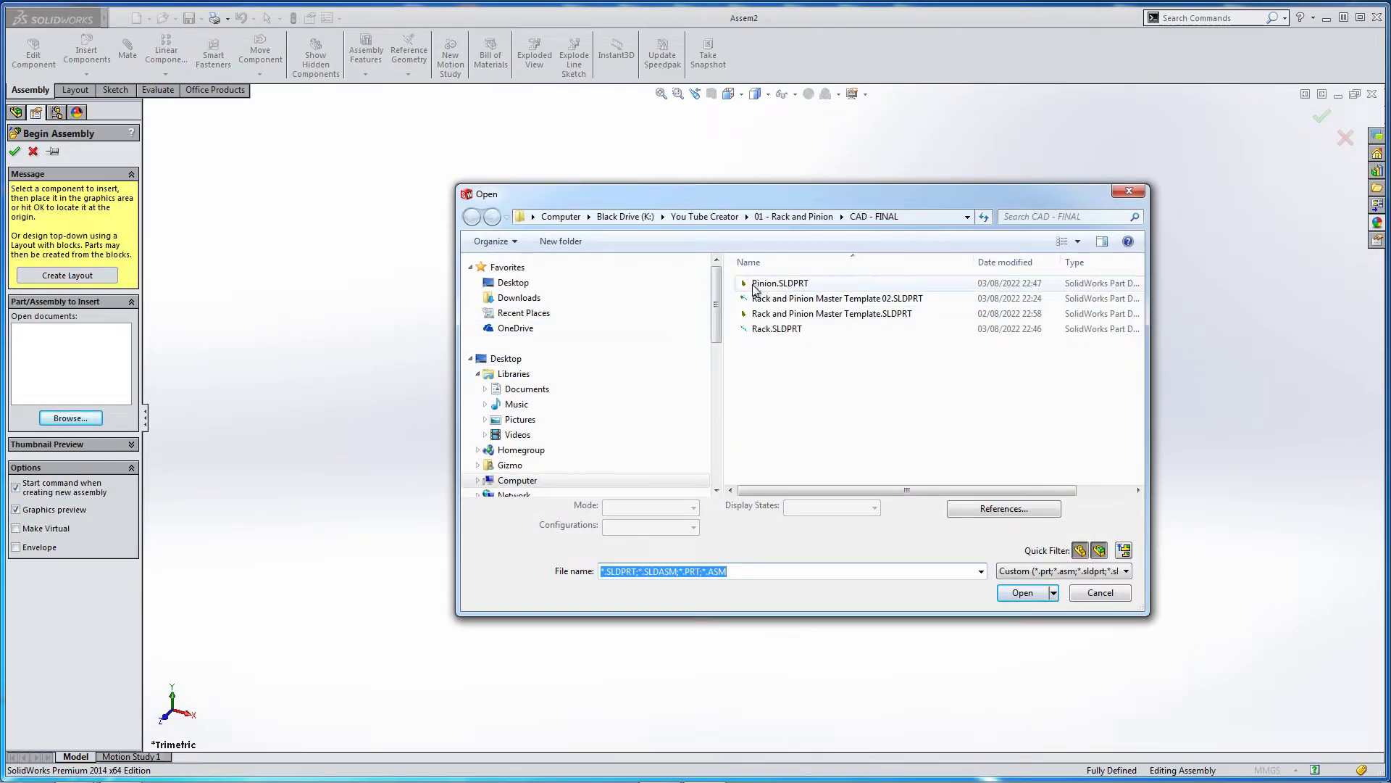
pyautogui.click(779, 283)
pyautogui.click(1022, 592)
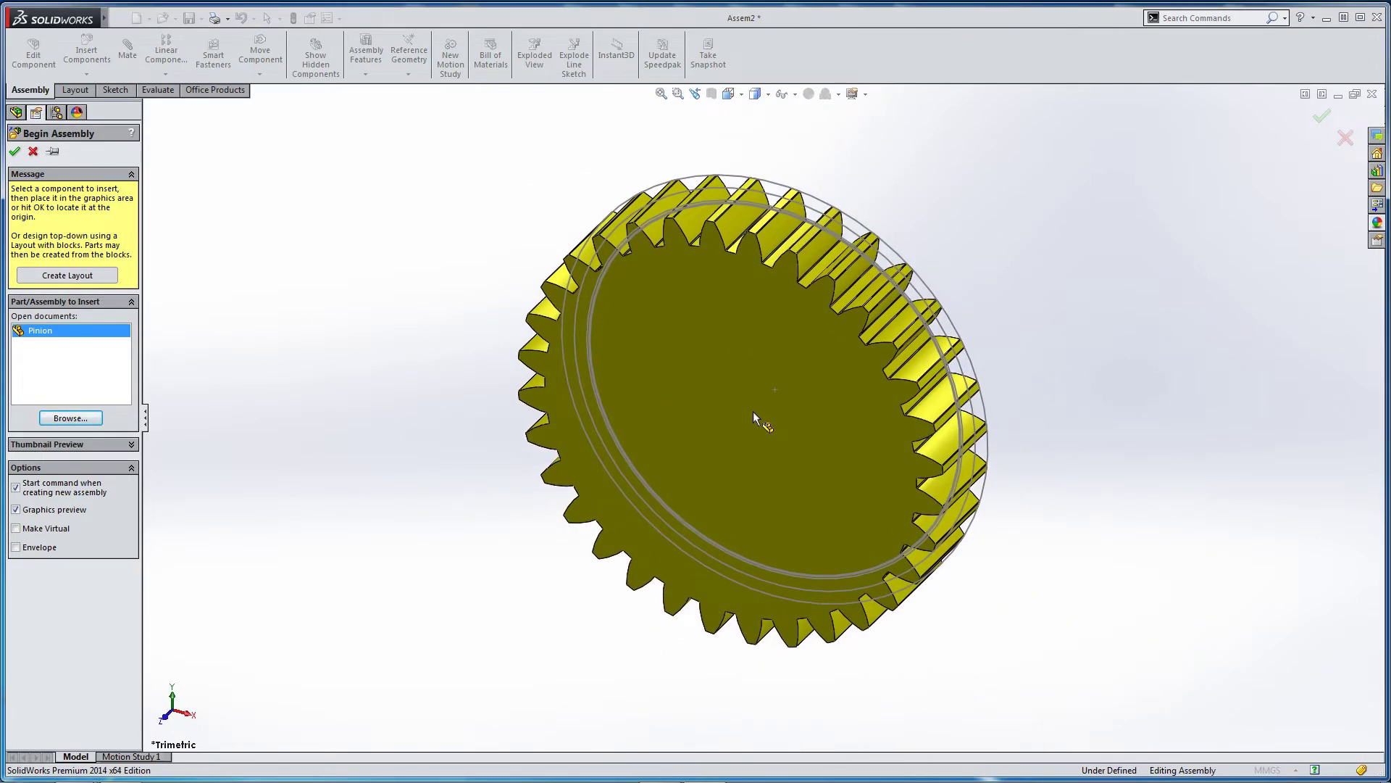
pyautogui.click(753, 411)
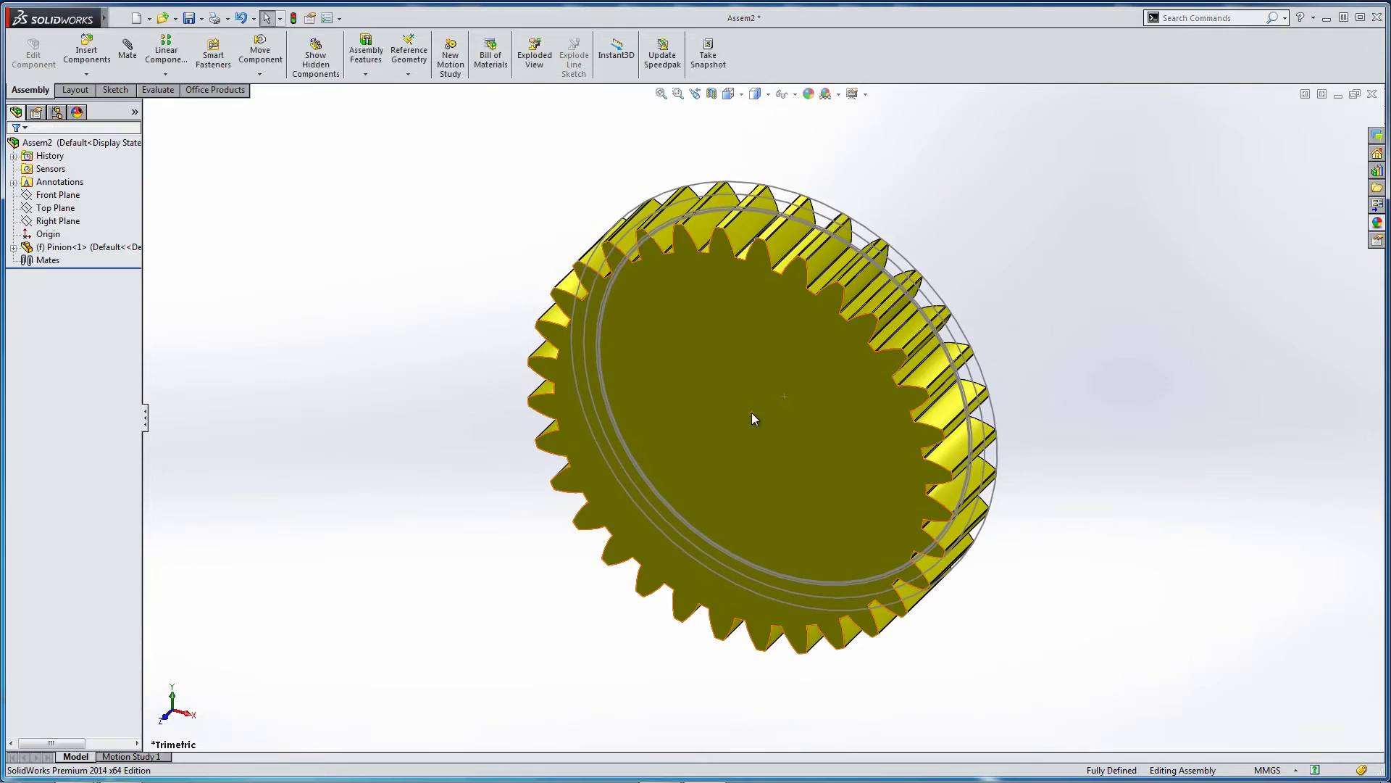
# Apply the Plain White background scene and fit the gear in view.
pyautogui.click(838, 94)
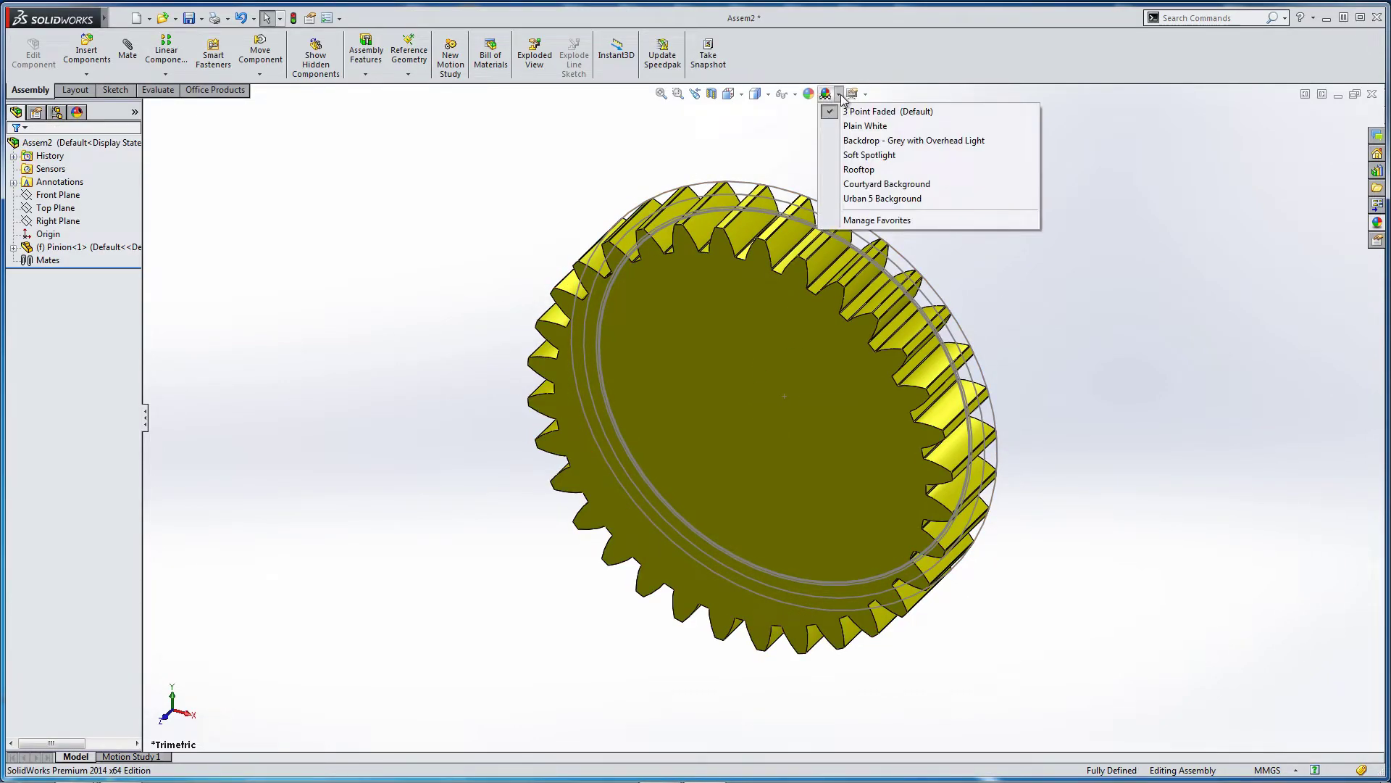
pyautogui.click(848, 128)
pyautogui.click(865, 94)
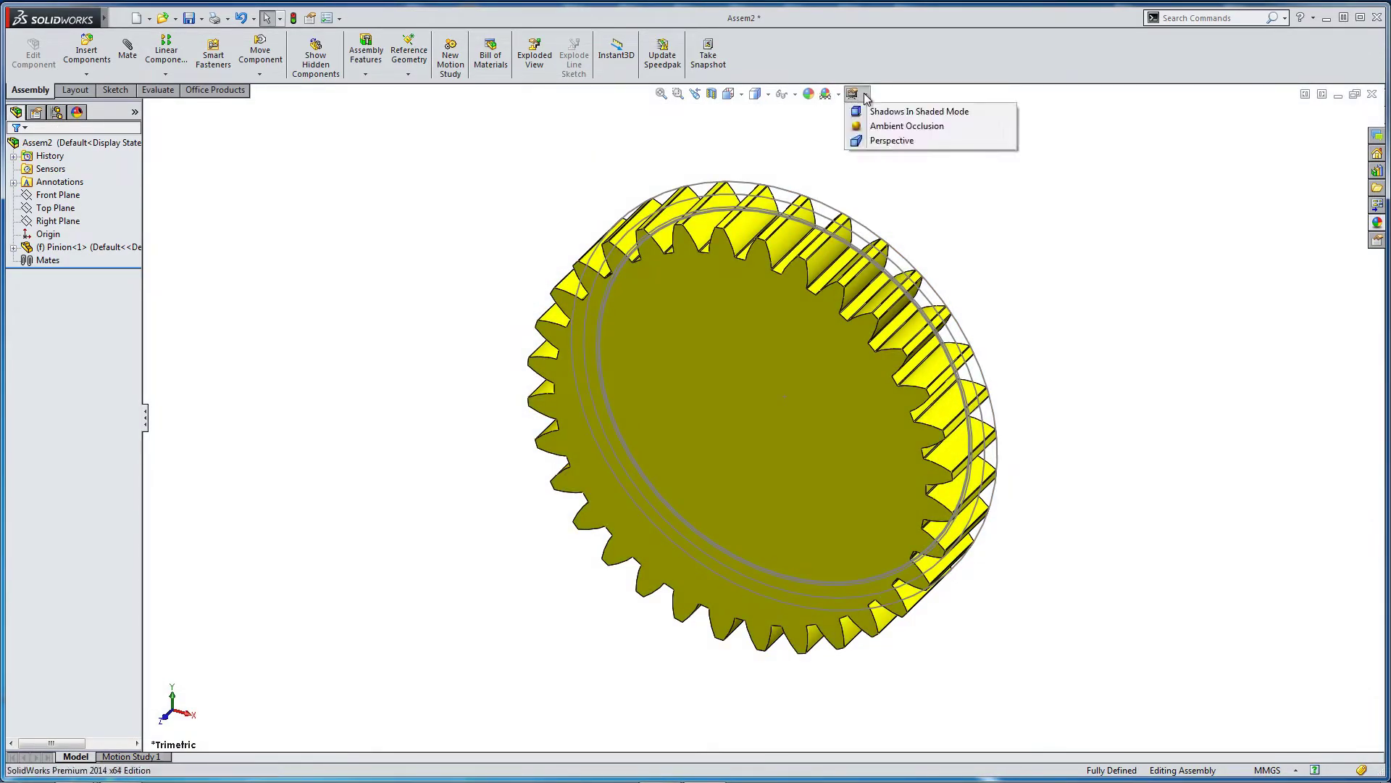
pyautogui.click(768, 144)
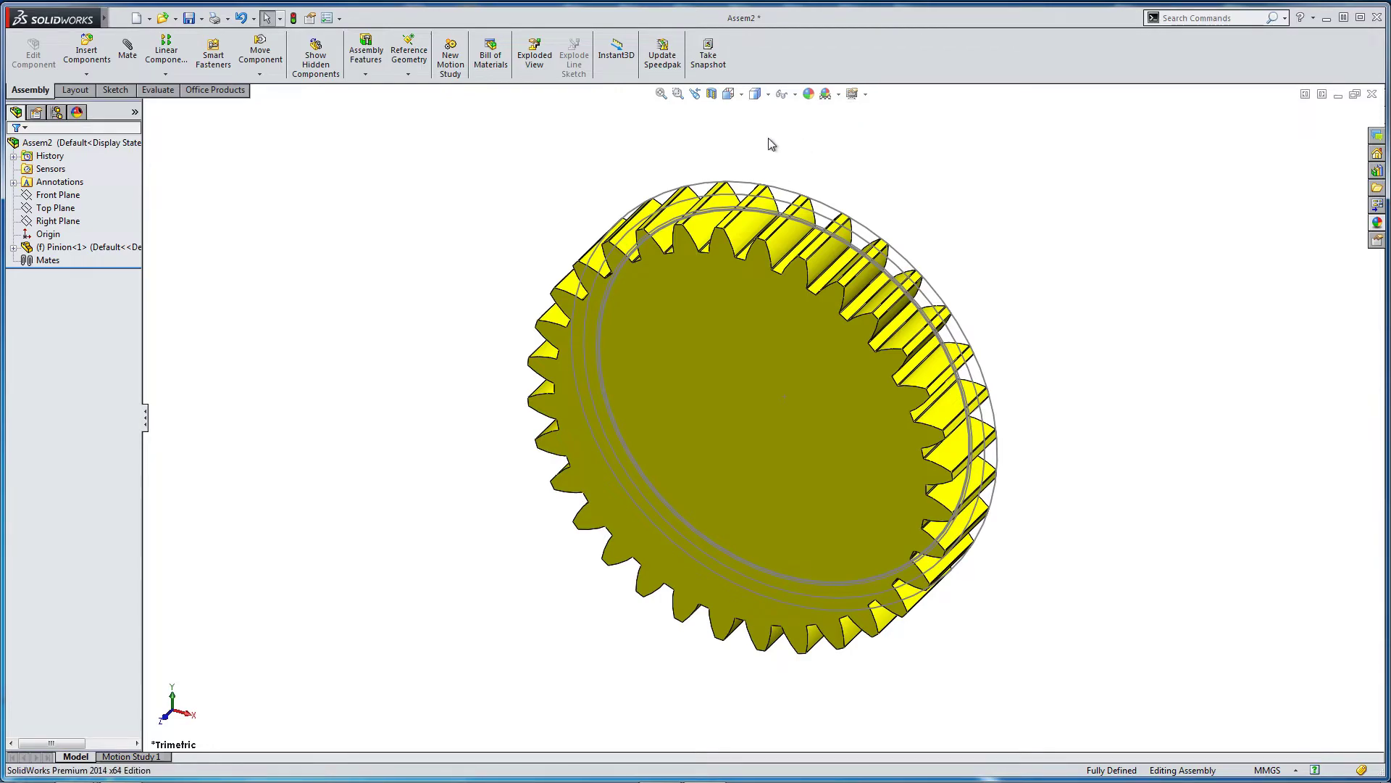
pyautogui.press('f')
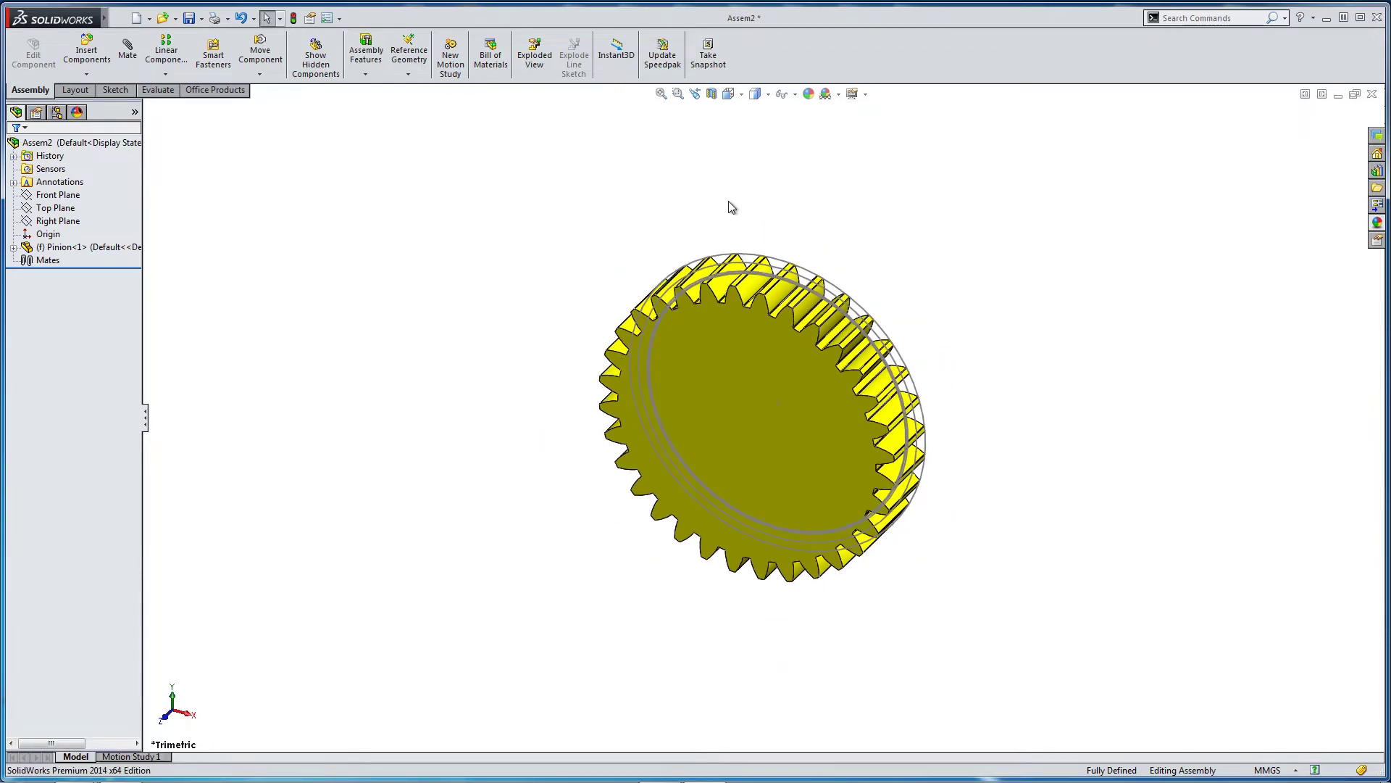
# Float the Pinion component, drag it upward, and select its Rotation Axis.
pyautogui.rightClick(38, 248)
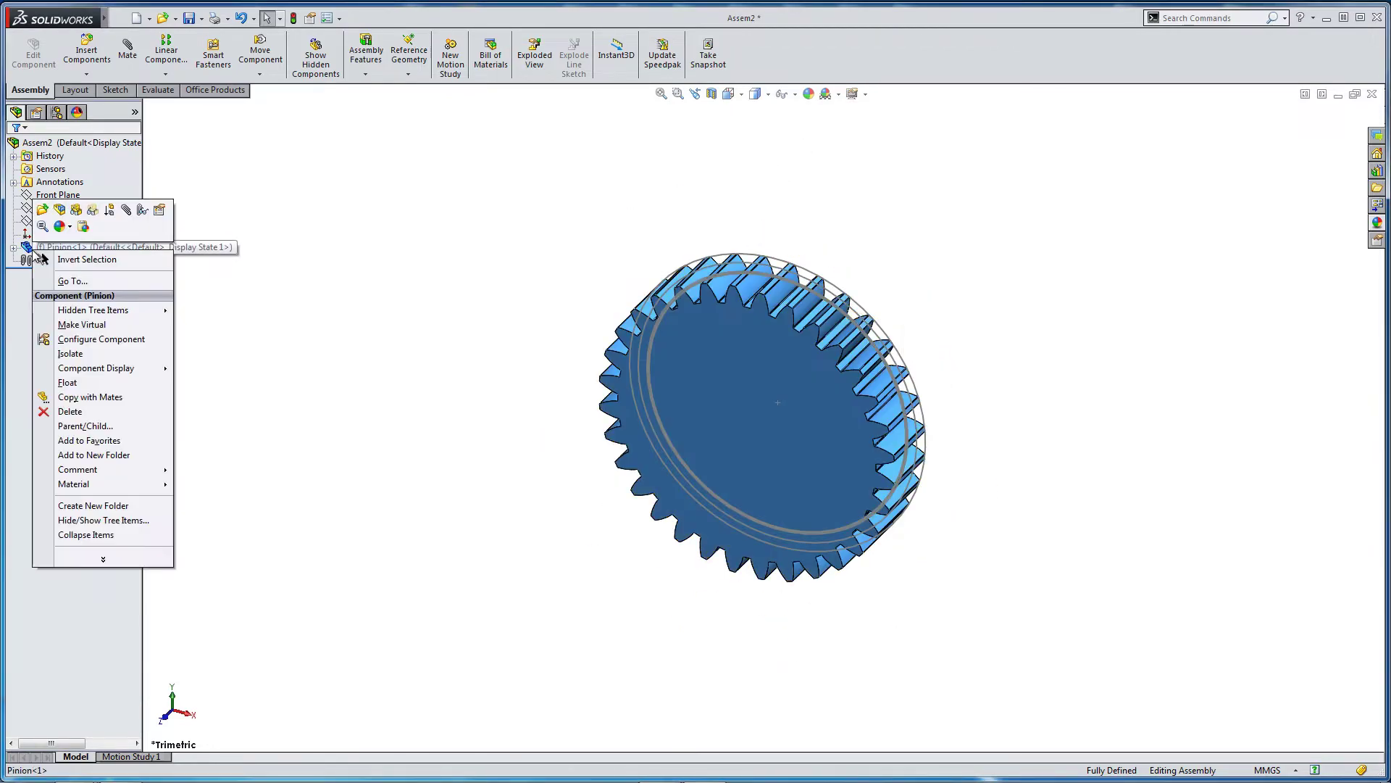
pyautogui.click(72, 384)
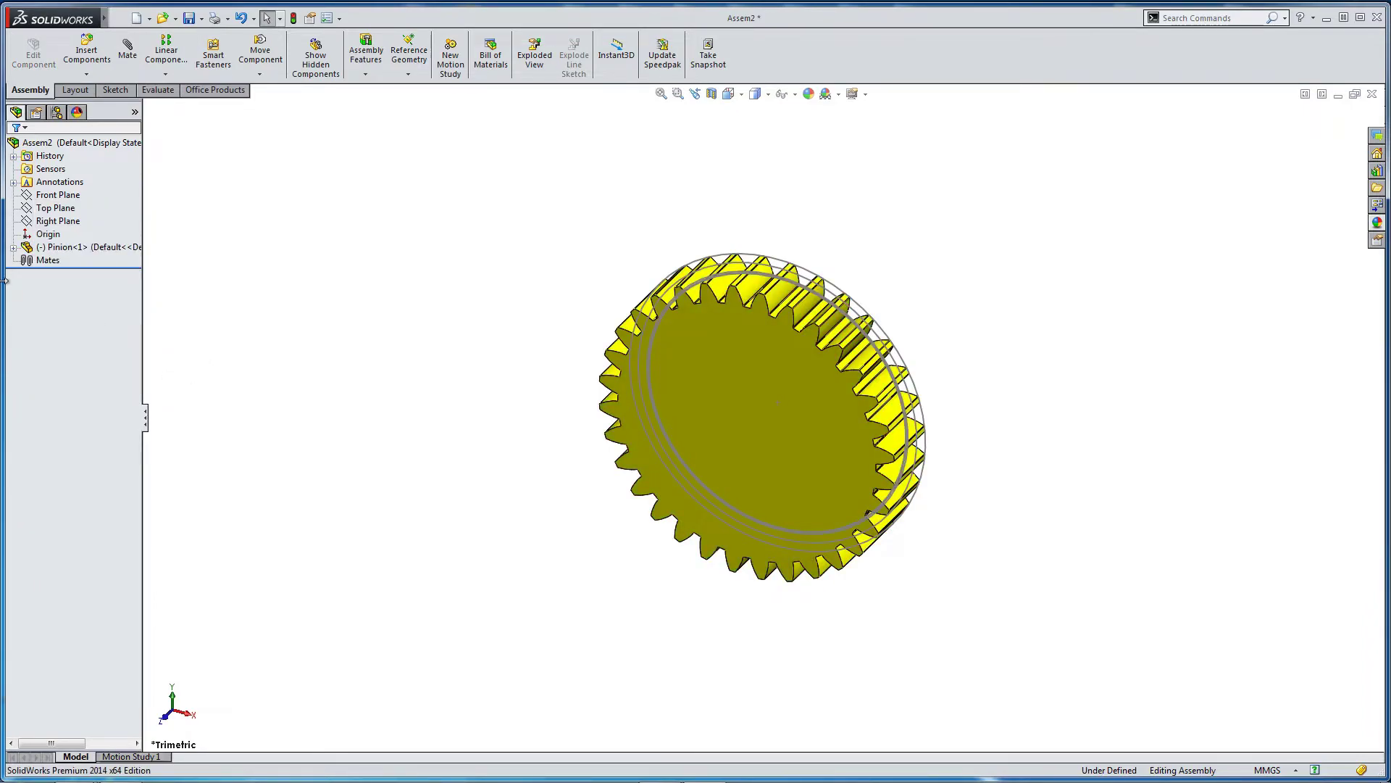
pyautogui.moveTo(687, 384); pyautogui.dragTo(733, 342)
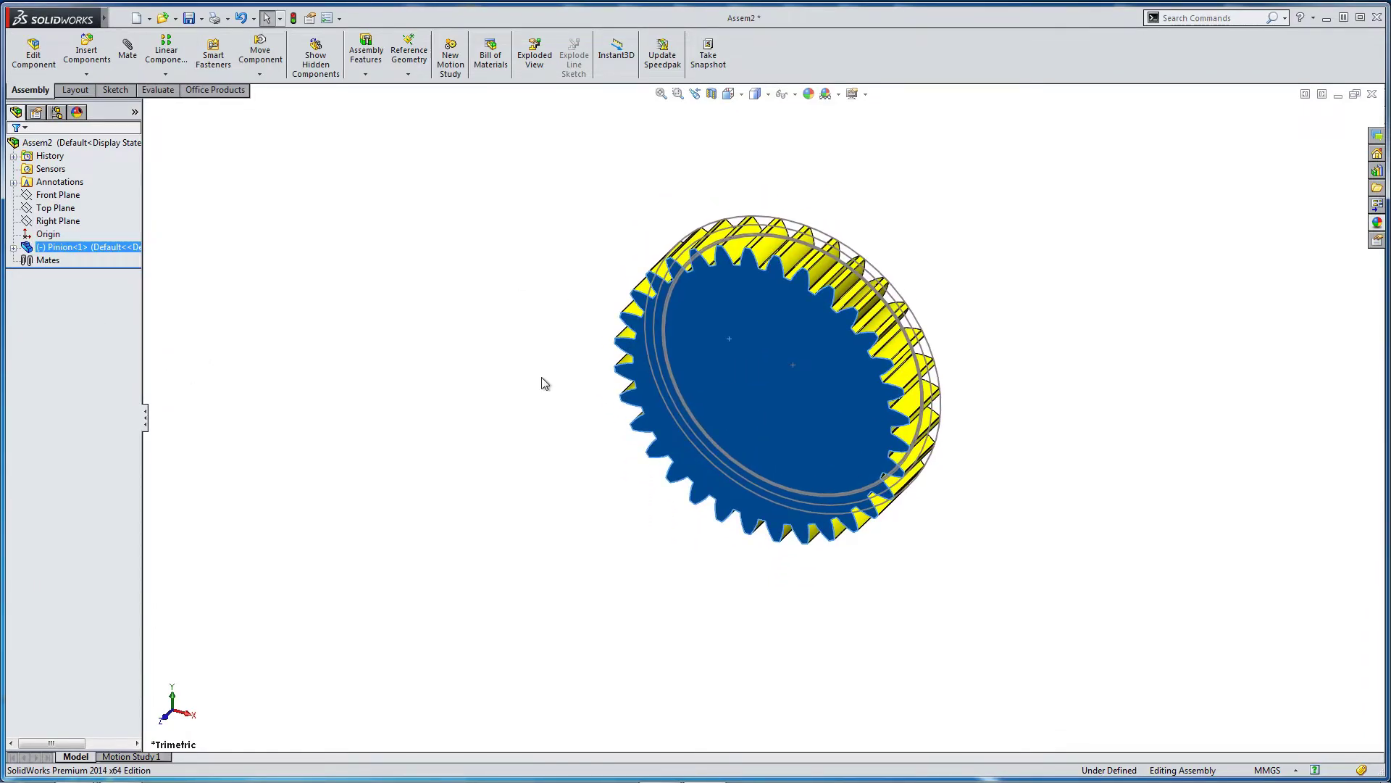
pyautogui.click(545, 383)
pyautogui.click(14, 247)
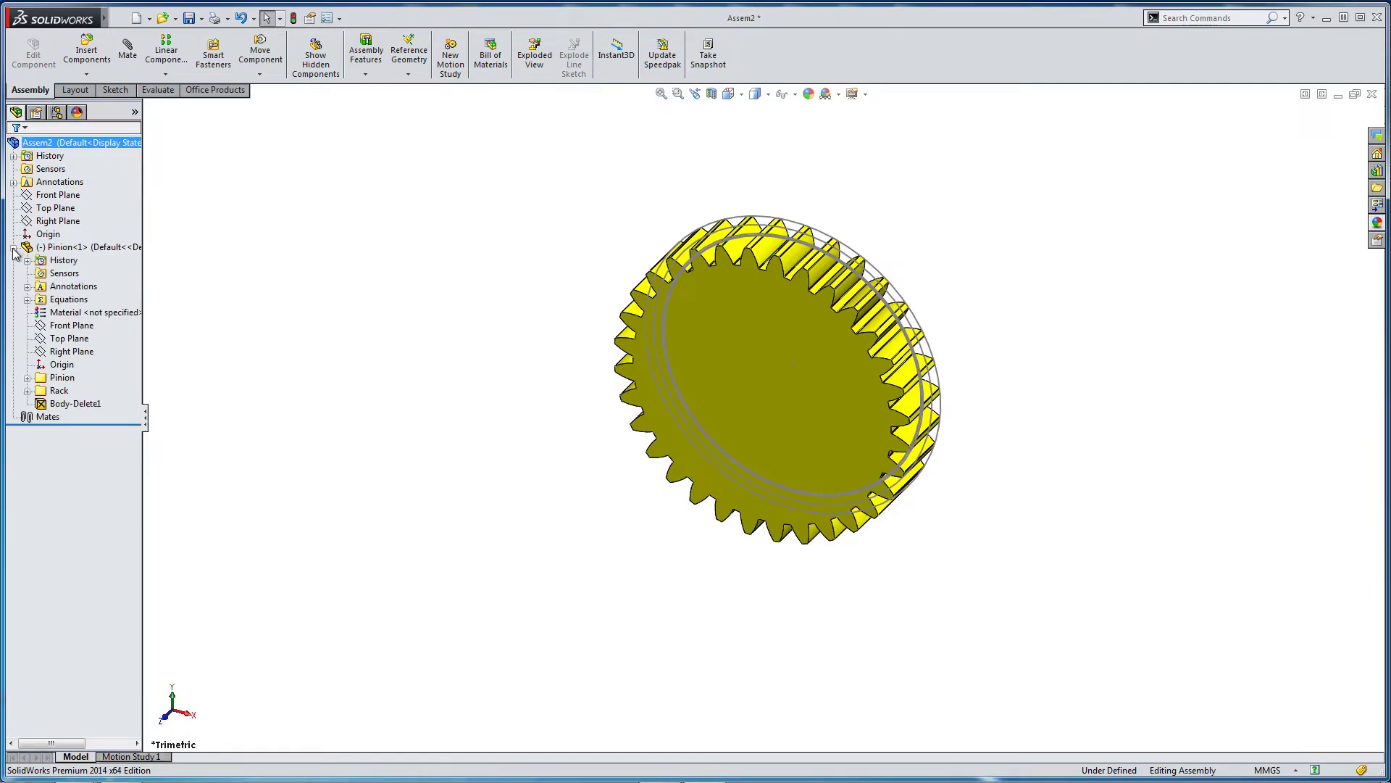
pyautogui.click(27, 378)
pyautogui.click(69, 392)
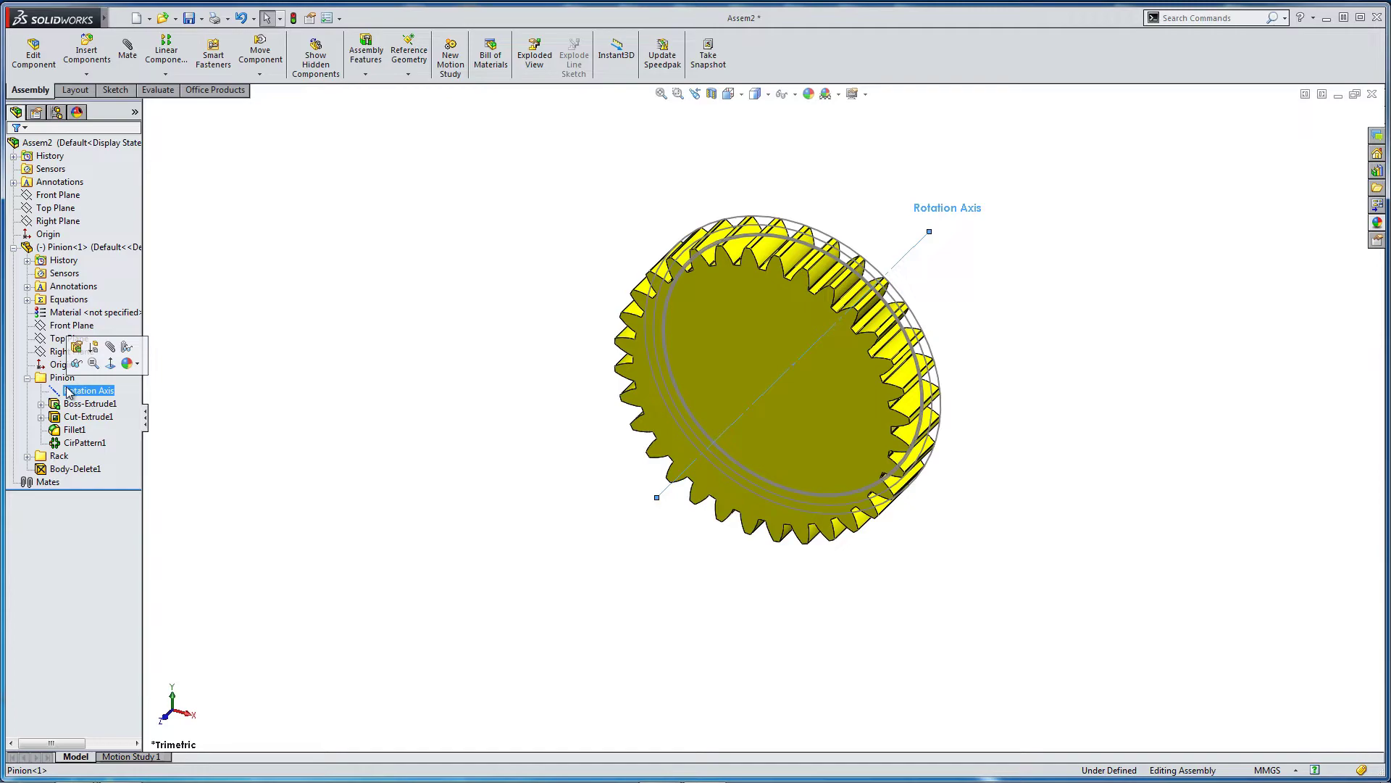
# Mate the pinion's Rotation Axis coincident with the assembly origin.
pyautogui.click(128, 56)
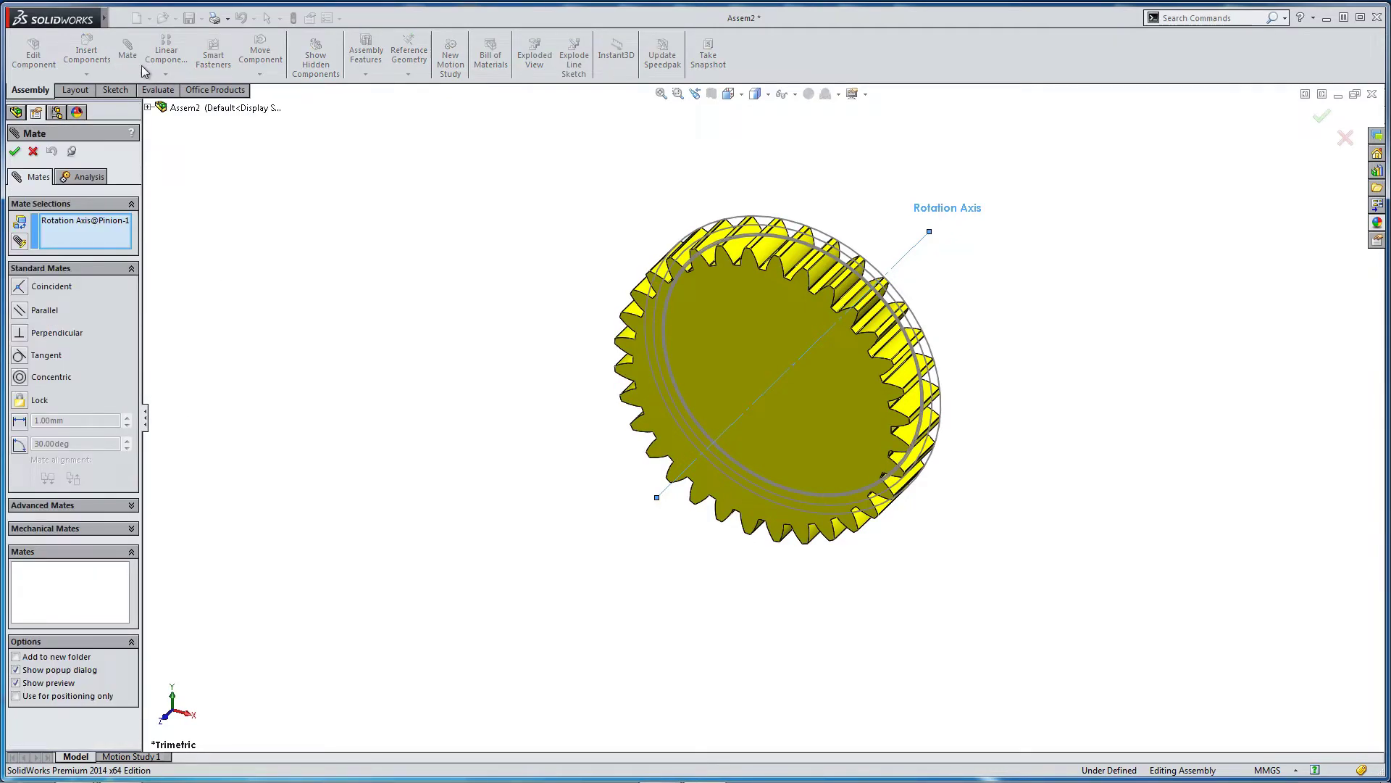
pyautogui.click(148, 107)
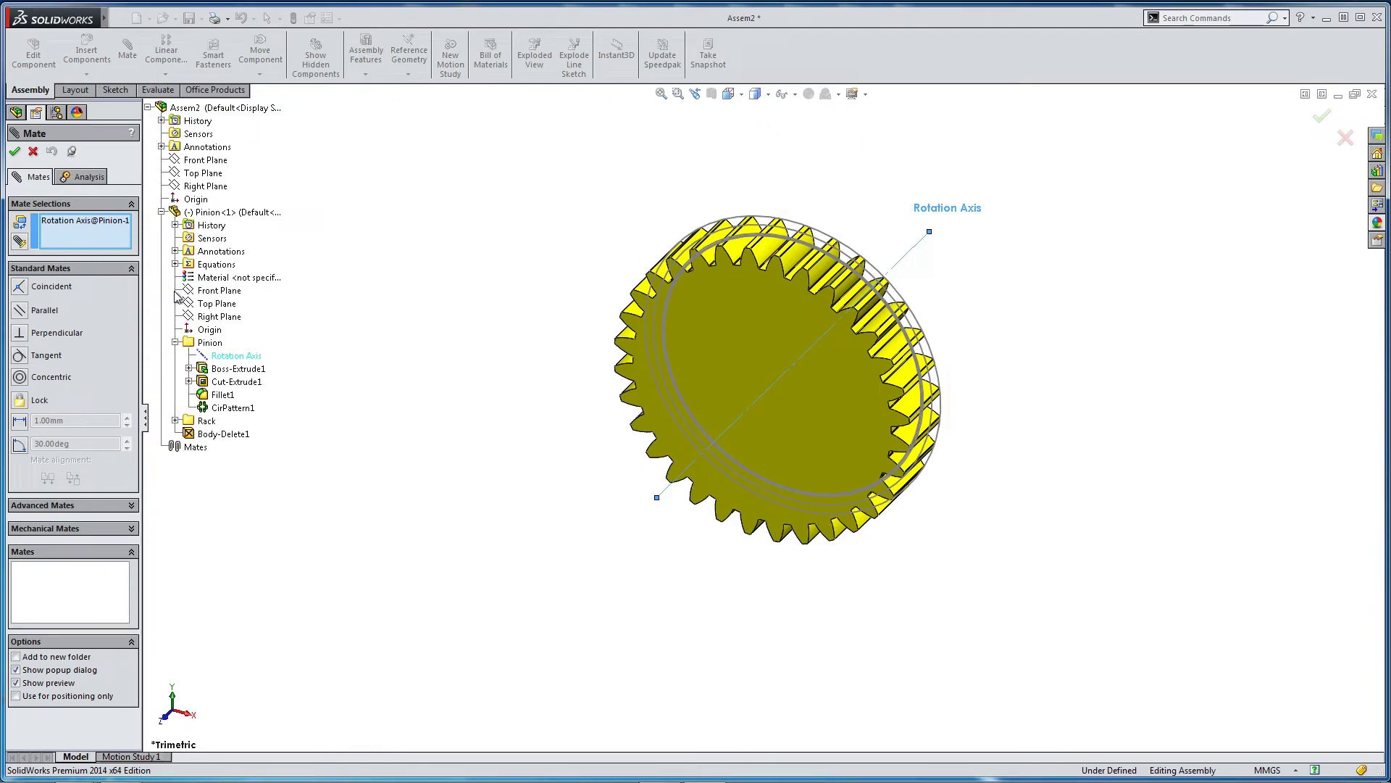
pyautogui.click(192, 201)
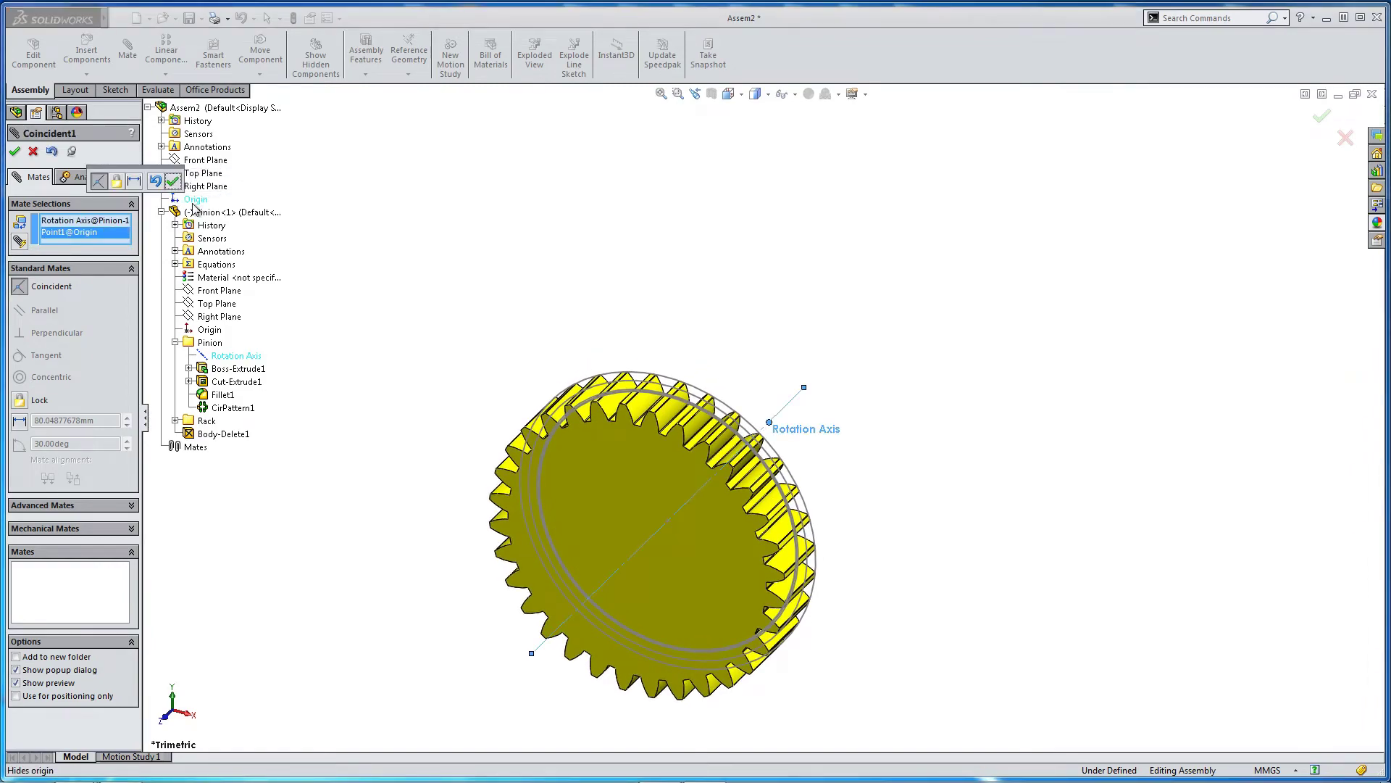
pyautogui.click(172, 182)
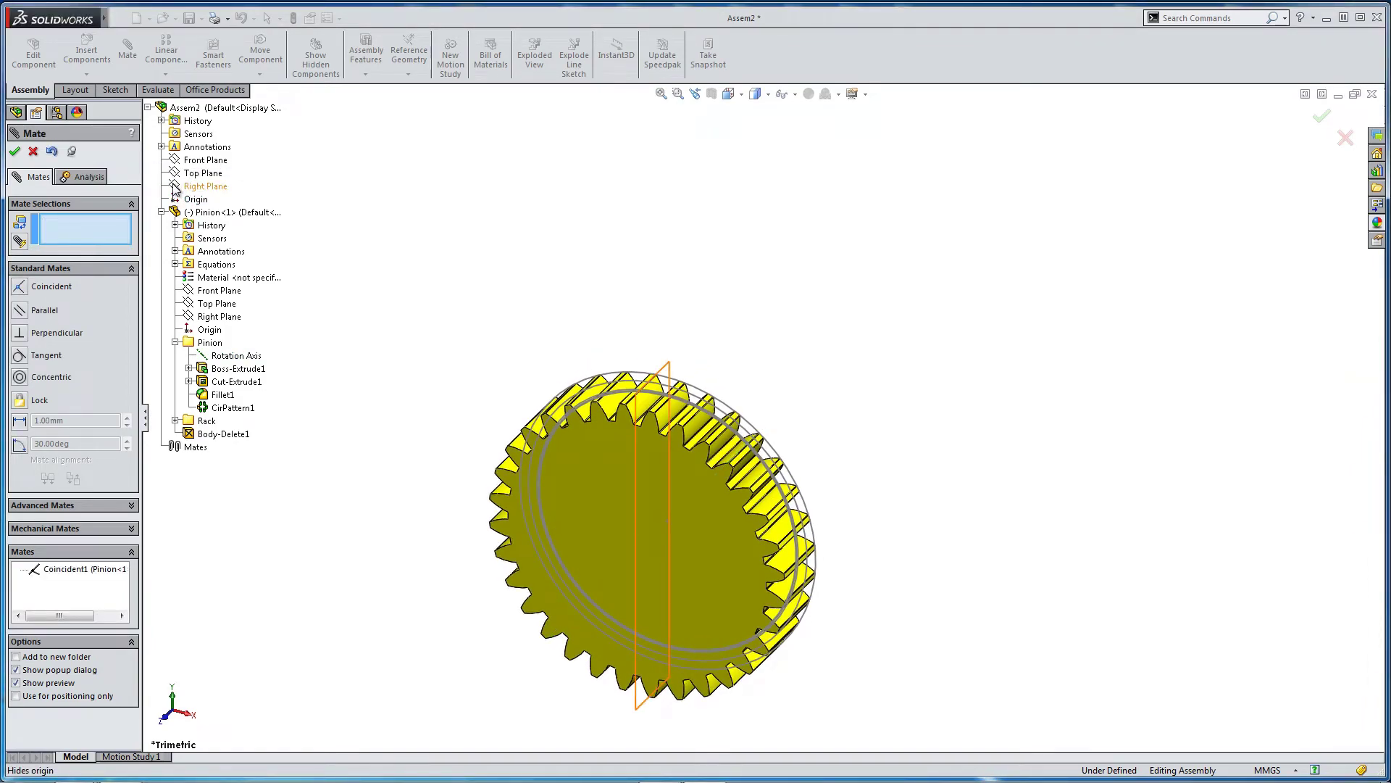
# Mate the assembly Front Plane coincident with the pinion's Front Plane, then spin the pinion.
pyautogui.click(186, 161)
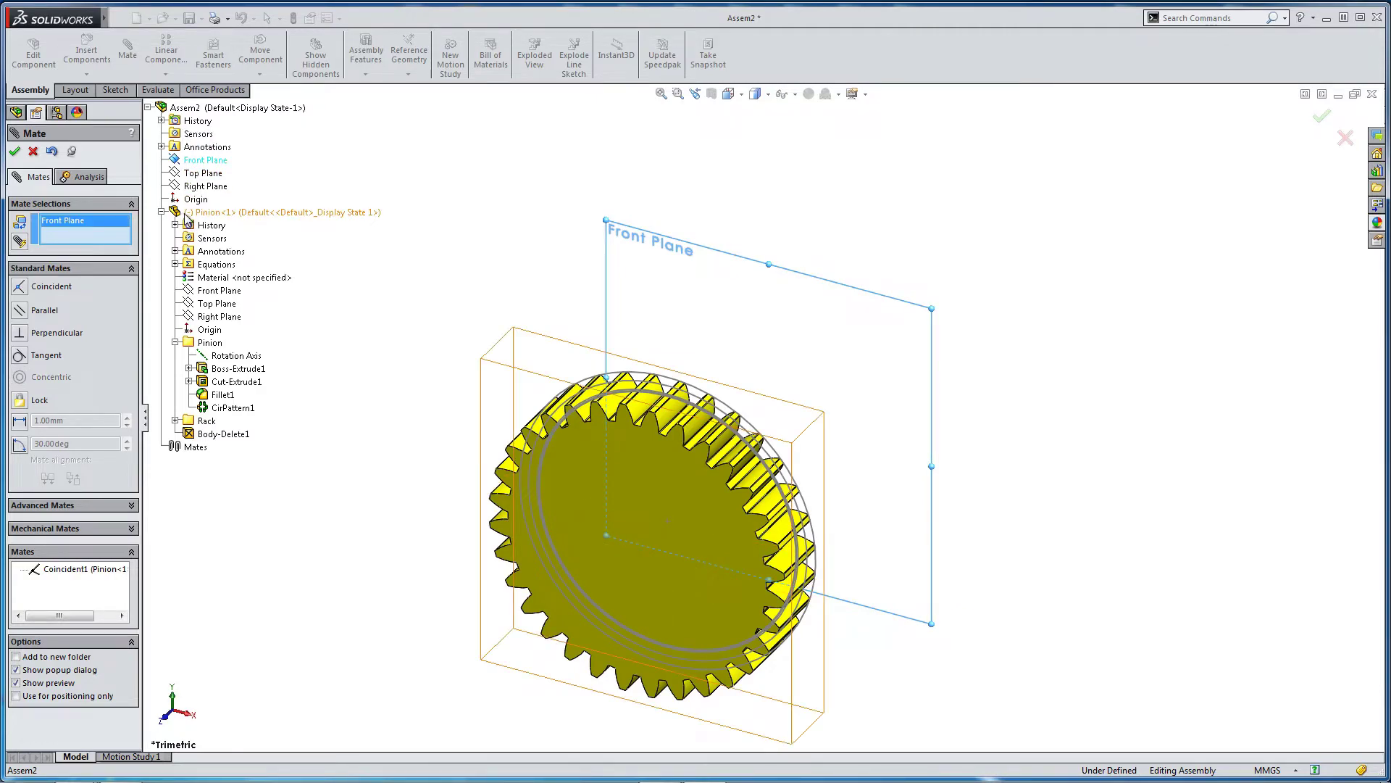
pyautogui.click(206, 292)
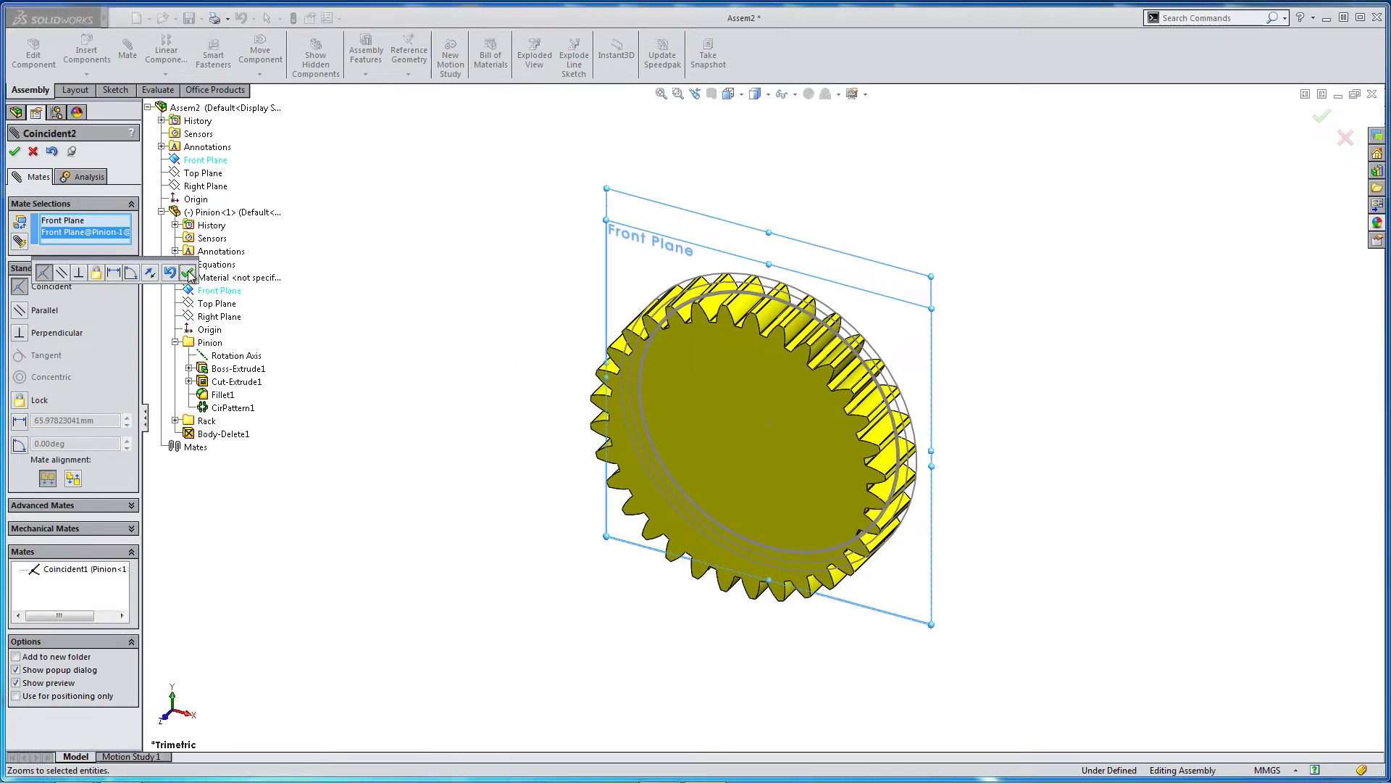
pyautogui.click(187, 272)
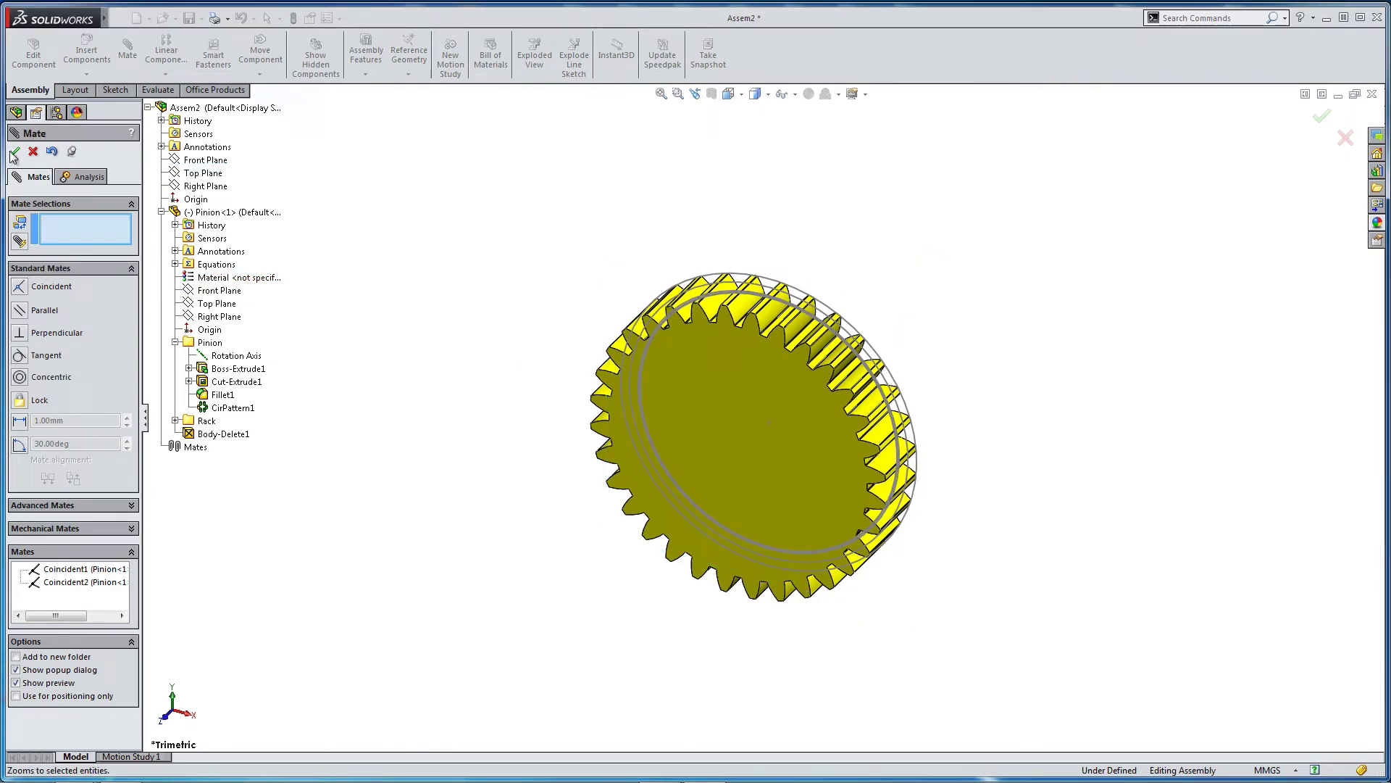
pyautogui.press('Escape')
pyautogui.moveTo(684, 378)
pyautogui.mouseDown()
pyautogui.moveTo(657, 455)
pyautogui.moveTo(716, 536)
pyautogui.moveTo(672, 425)
pyautogui.moveTo(739, 394)
pyautogui.moveTo(671, 424)
pyautogui.mouseUp()
pyautogui.click(530, 464)
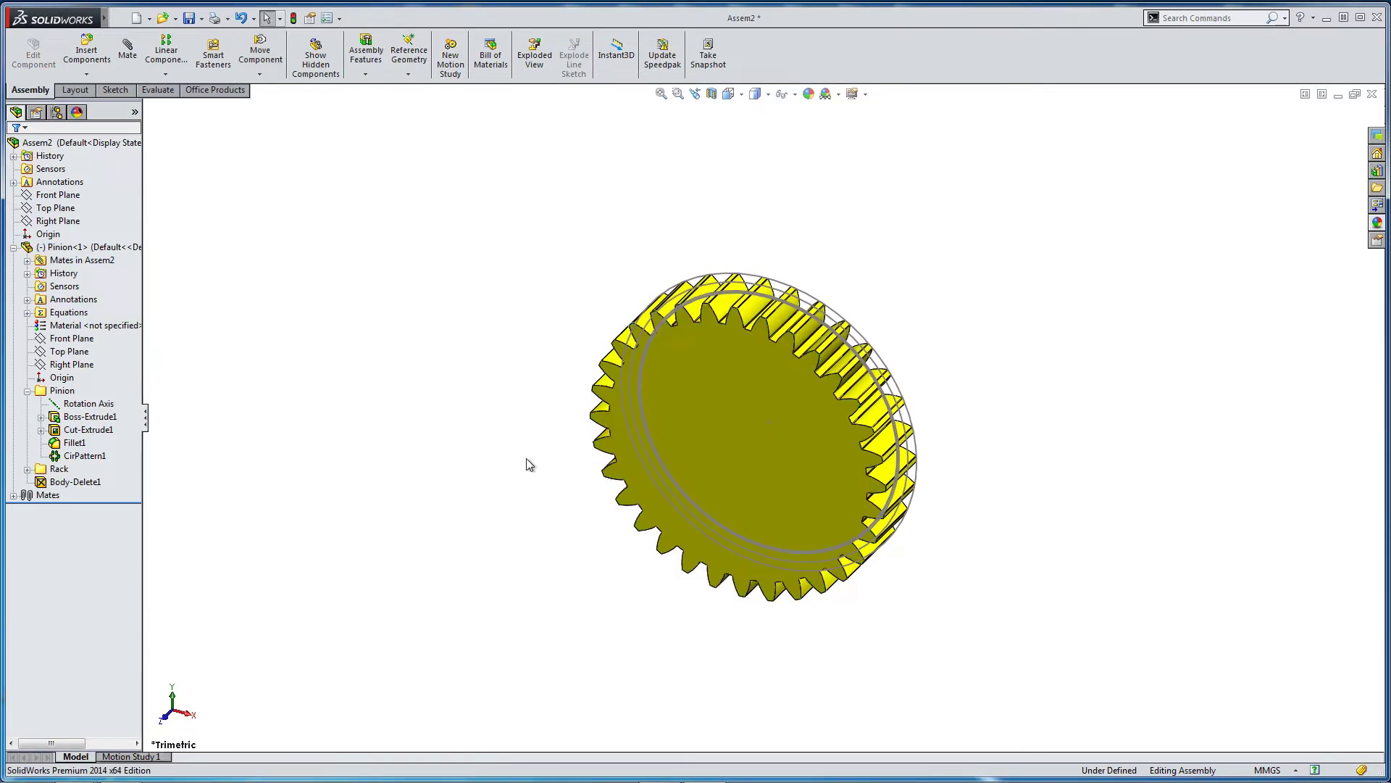
# Insert Rack.SLDPRT beside the pinion as Rack<1> and expand its feature tree.
pyautogui.click(14, 247)
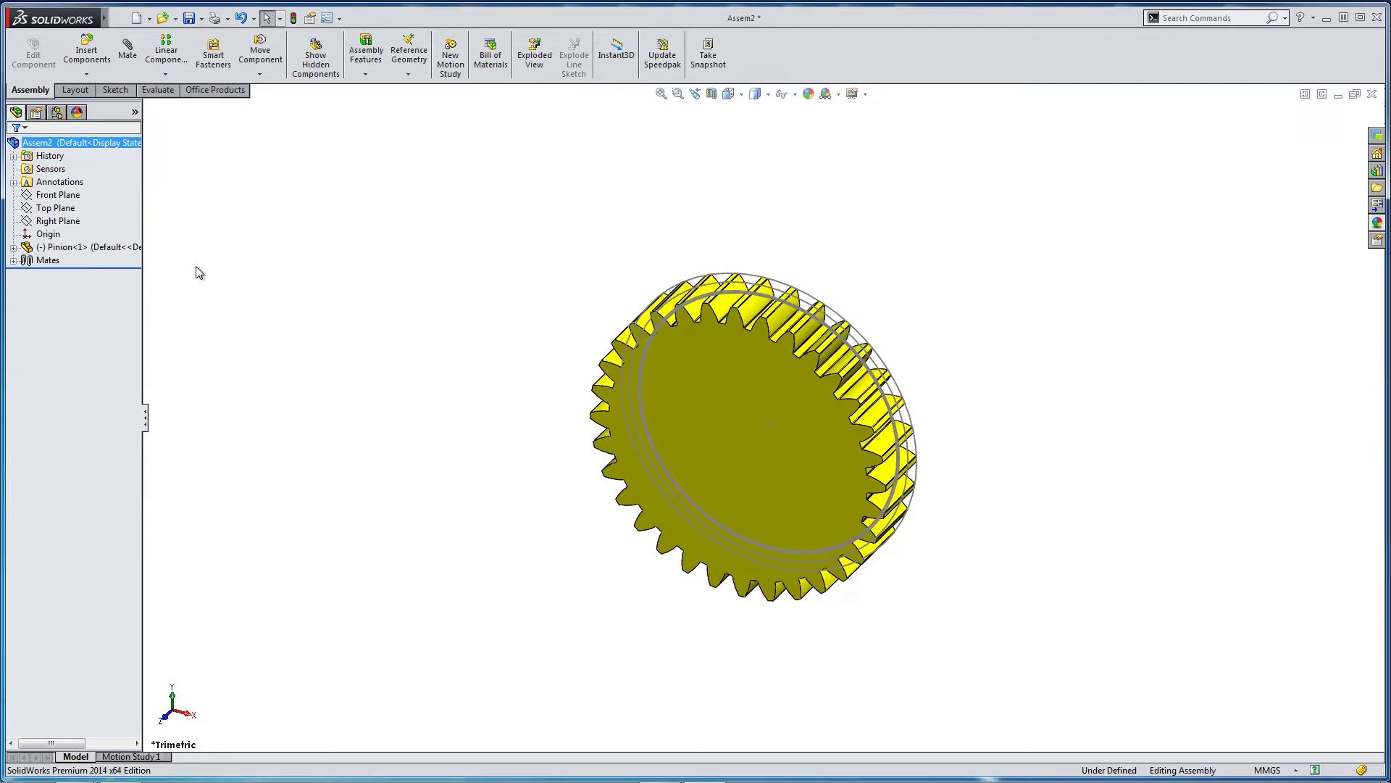
pyautogui.click(87, 51)
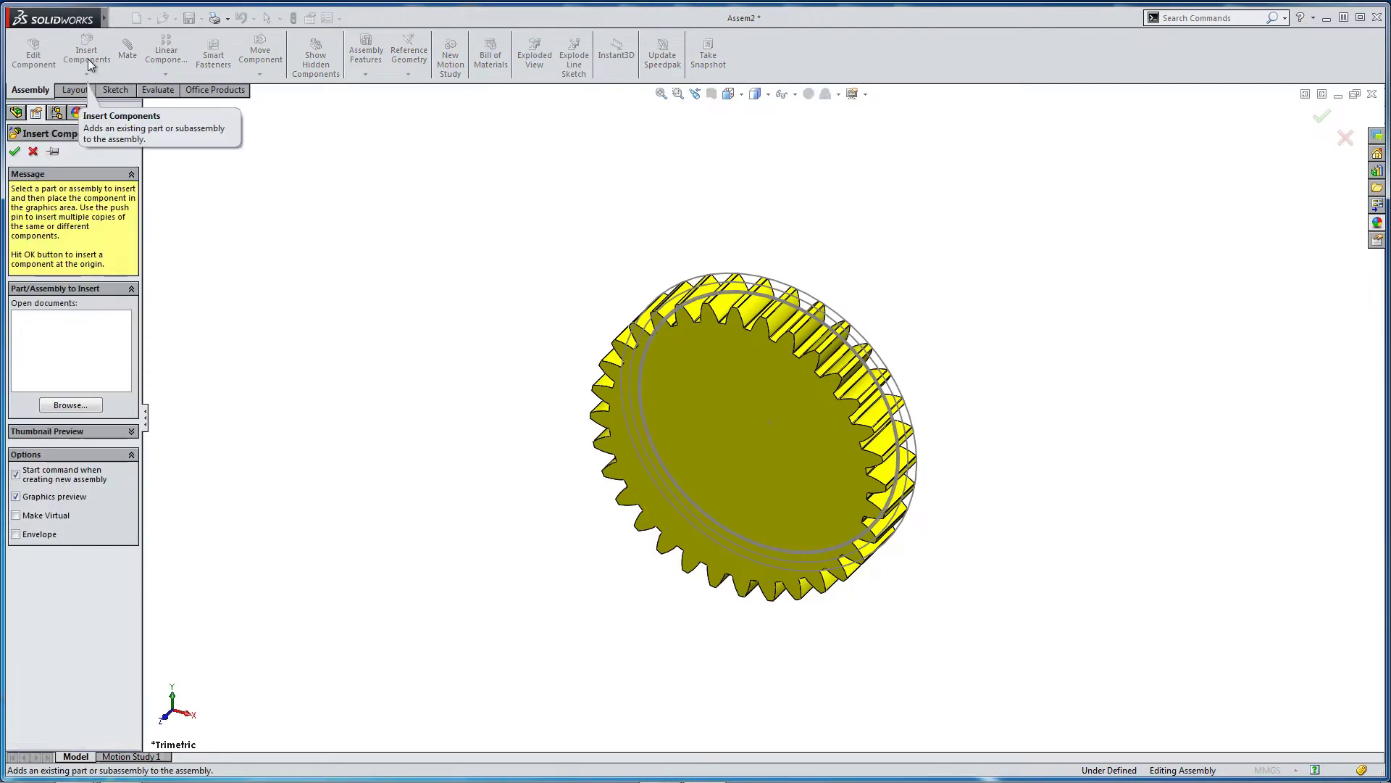
pyautogui.click(69, 404)
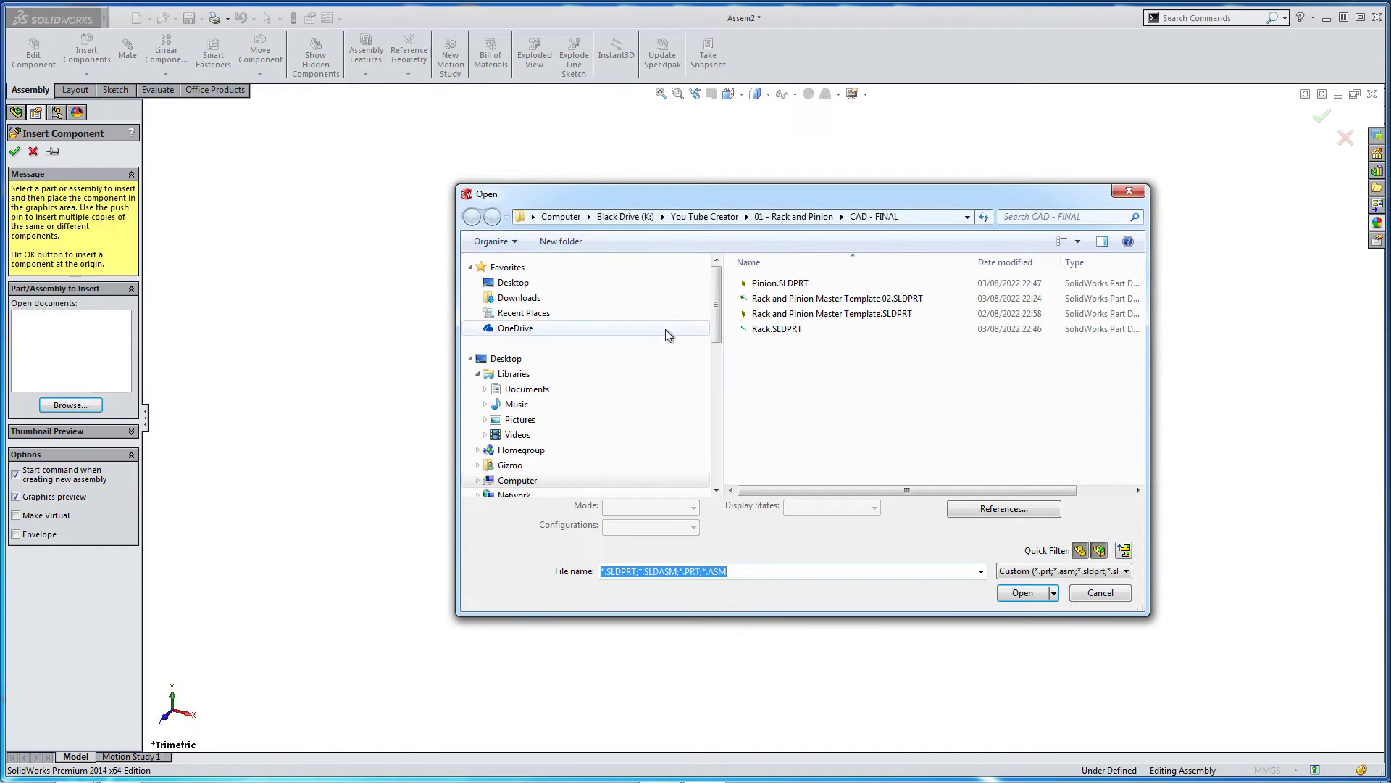
pyautogui.doubleClick(775, 330)
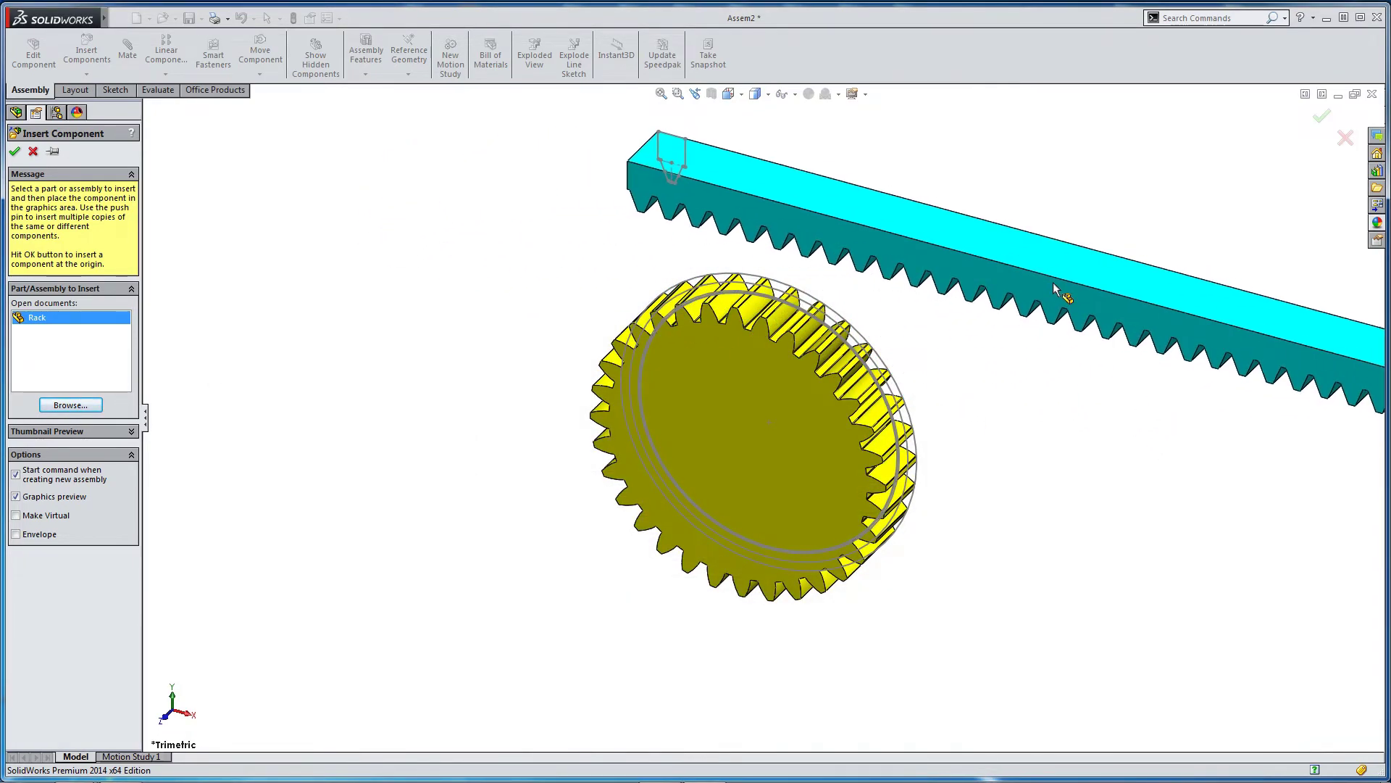
pyautogui.click(1097, 300)
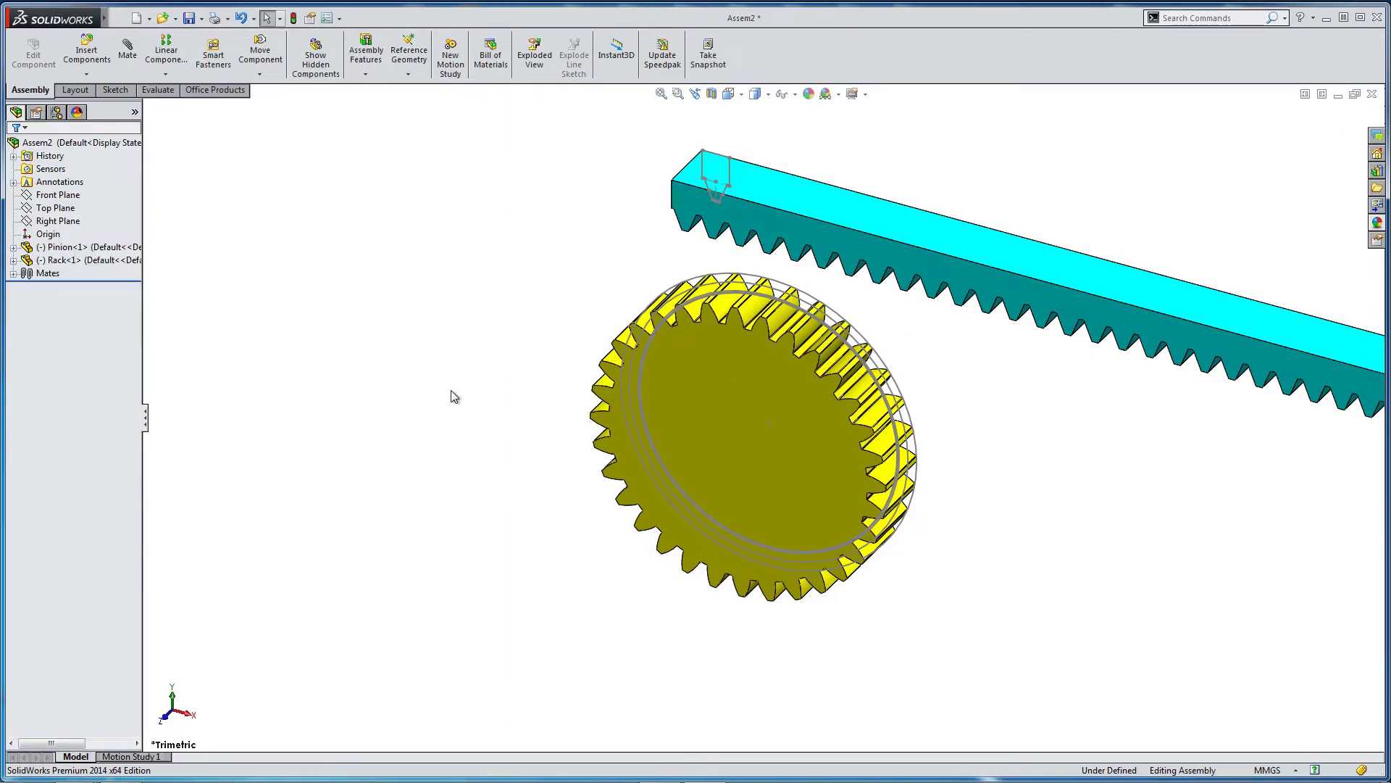
pyautogui.click(13, 260)
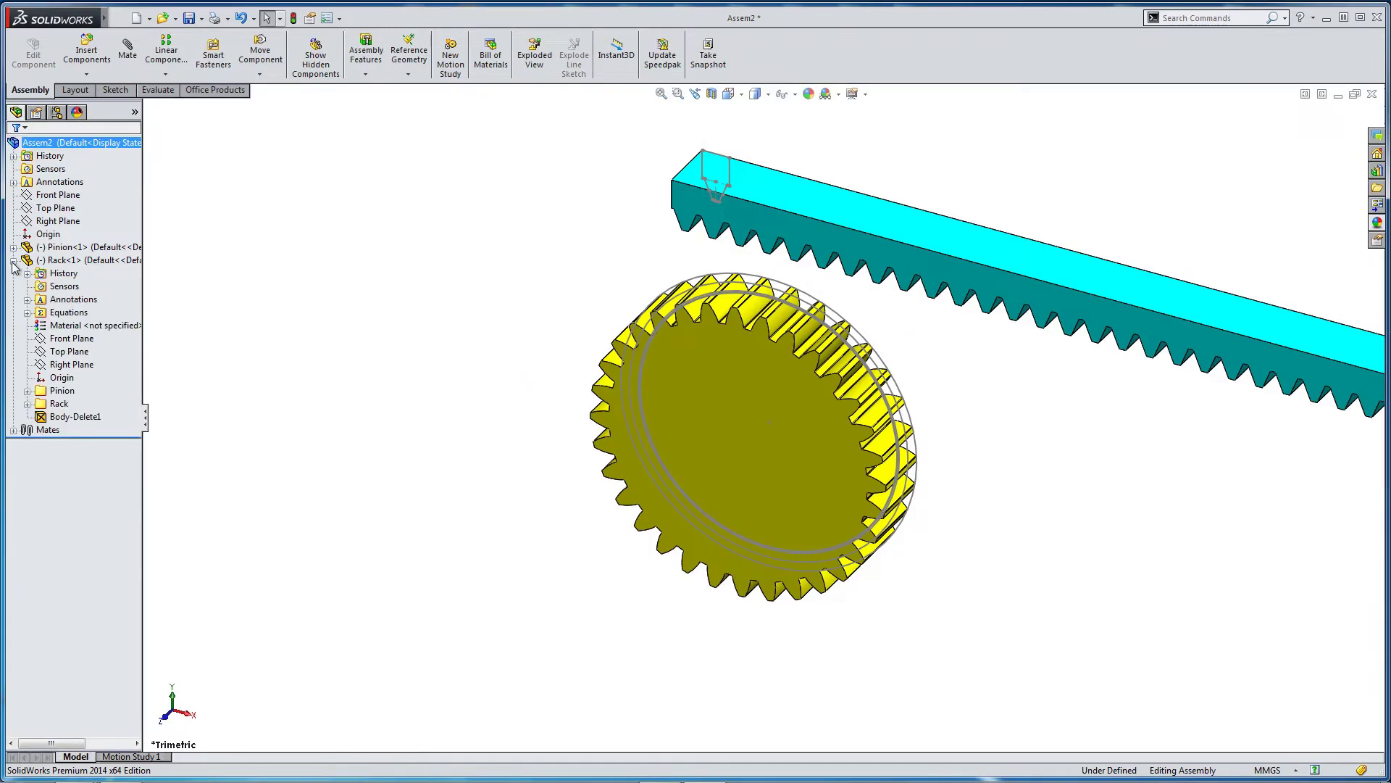
# Mate the rack's Front Plane coincident with the assembly Front Plane.
pyautogui.click(127, 51)
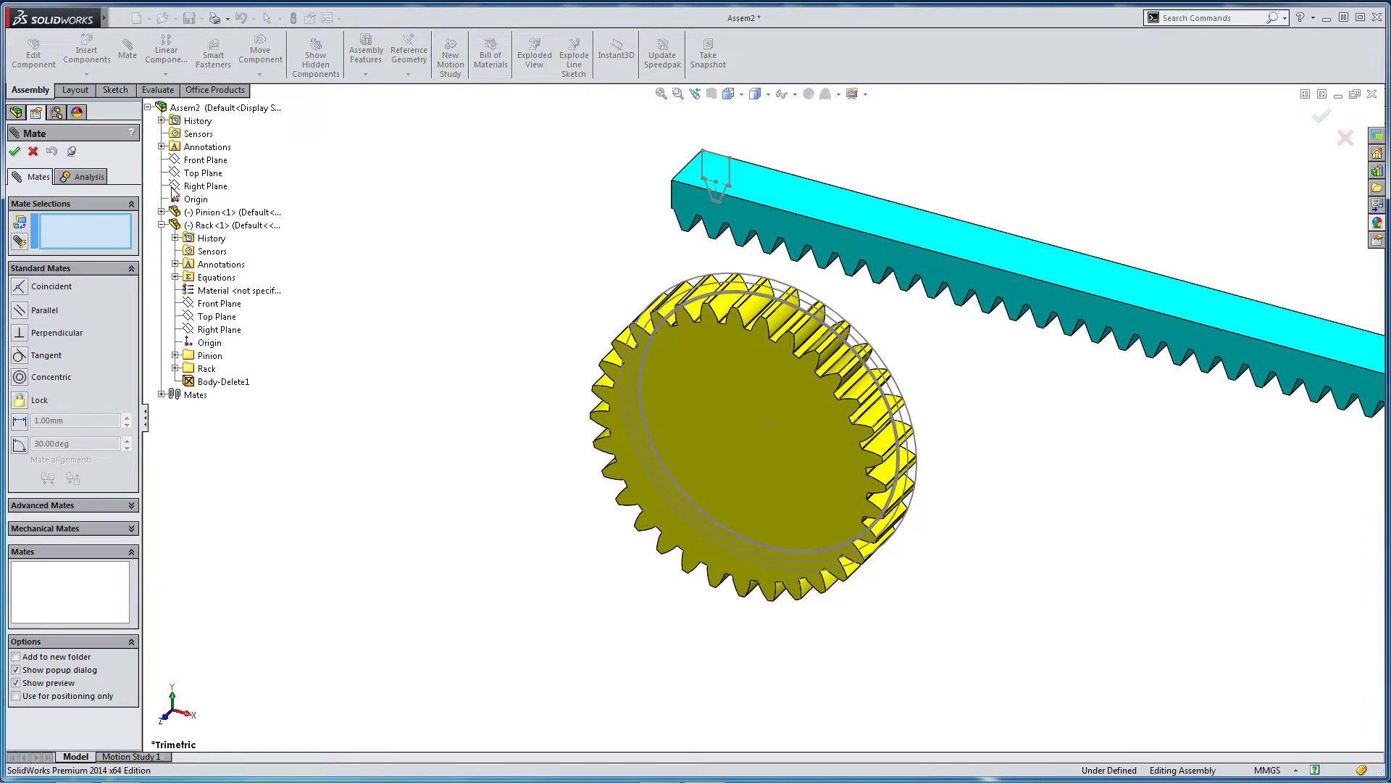
pyautogui.click(205, 160)
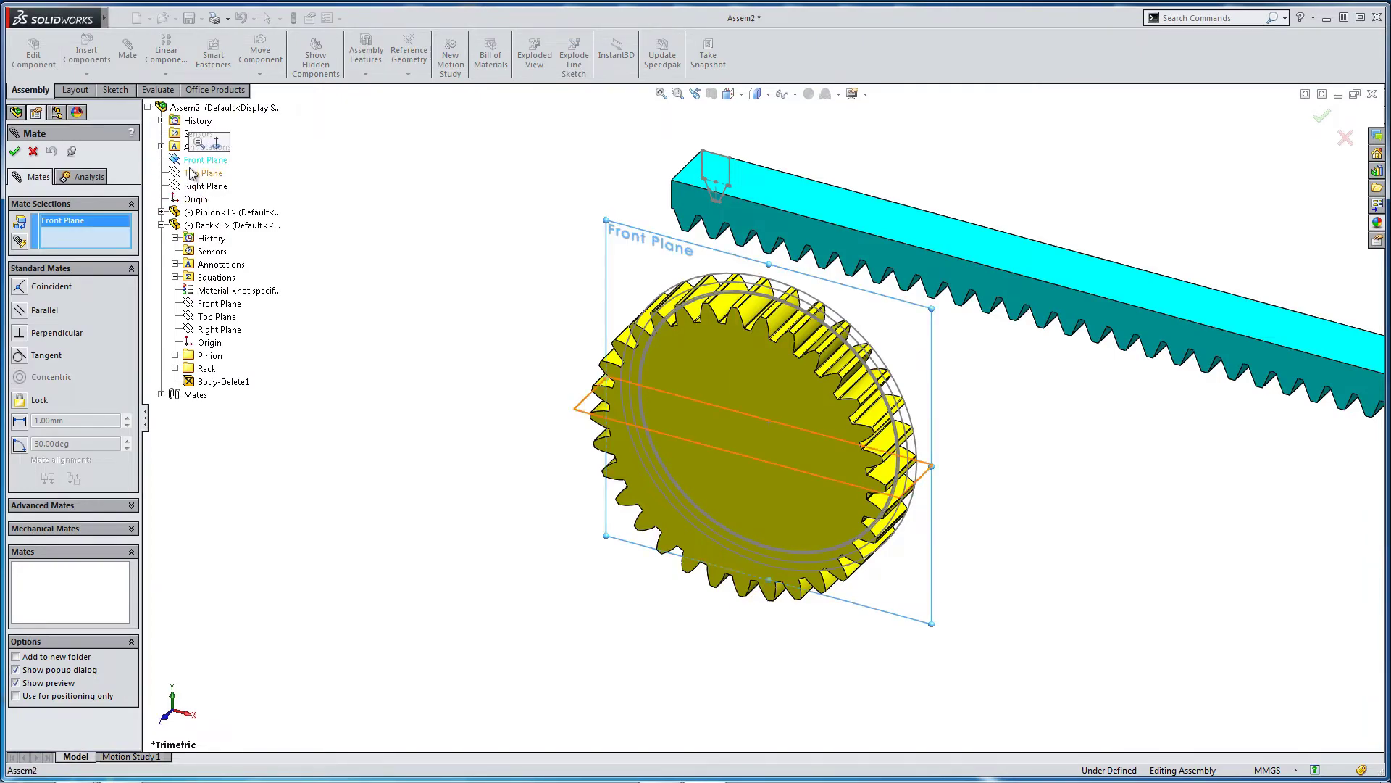
pyautogui.click(213, 305)
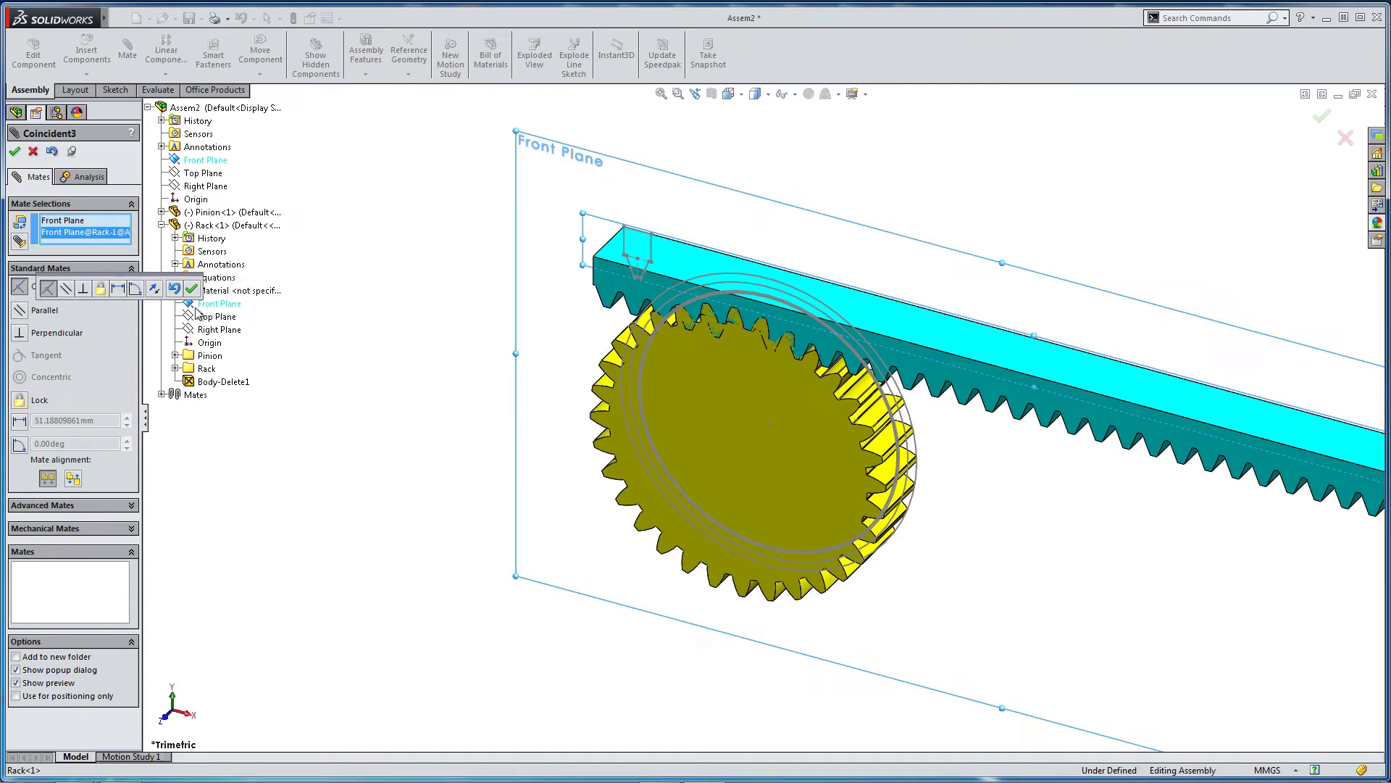
pyautogui.click(191, 290)
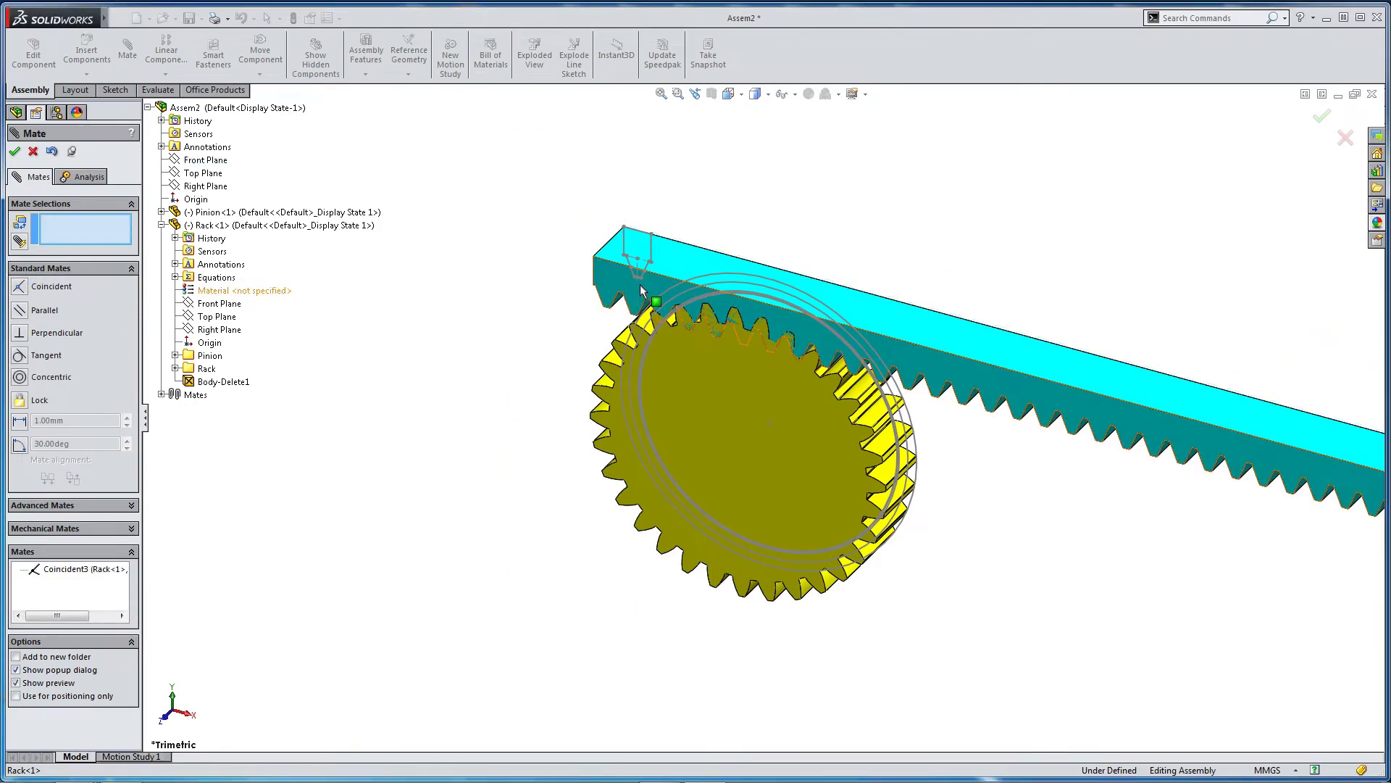
pyautogui.moveTo(644, 288); pyautogui.dragTo(809, 247)
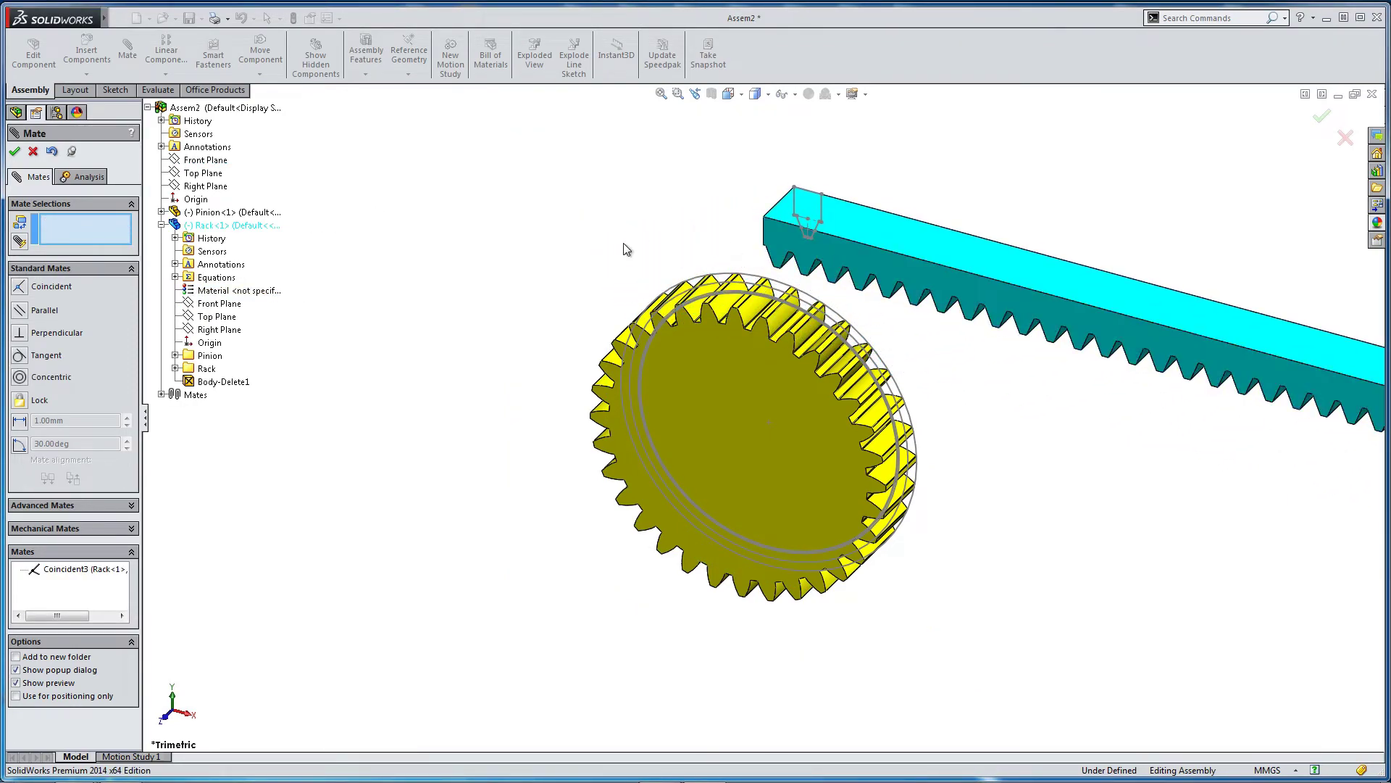
# Mate the rack's Top Plane coincident with the assembly Top Plane.
pyautogui.click(857, 227)
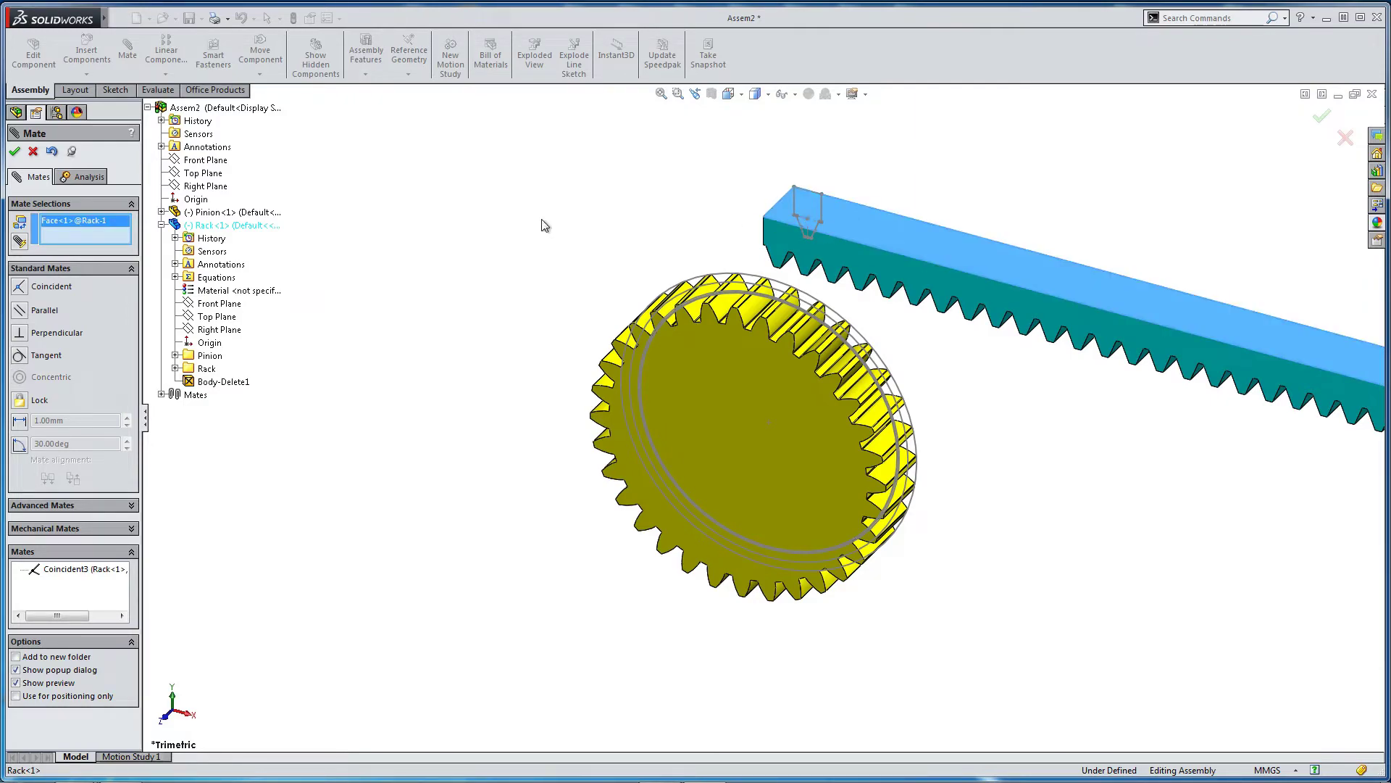
pyautogui.click(867, 221)
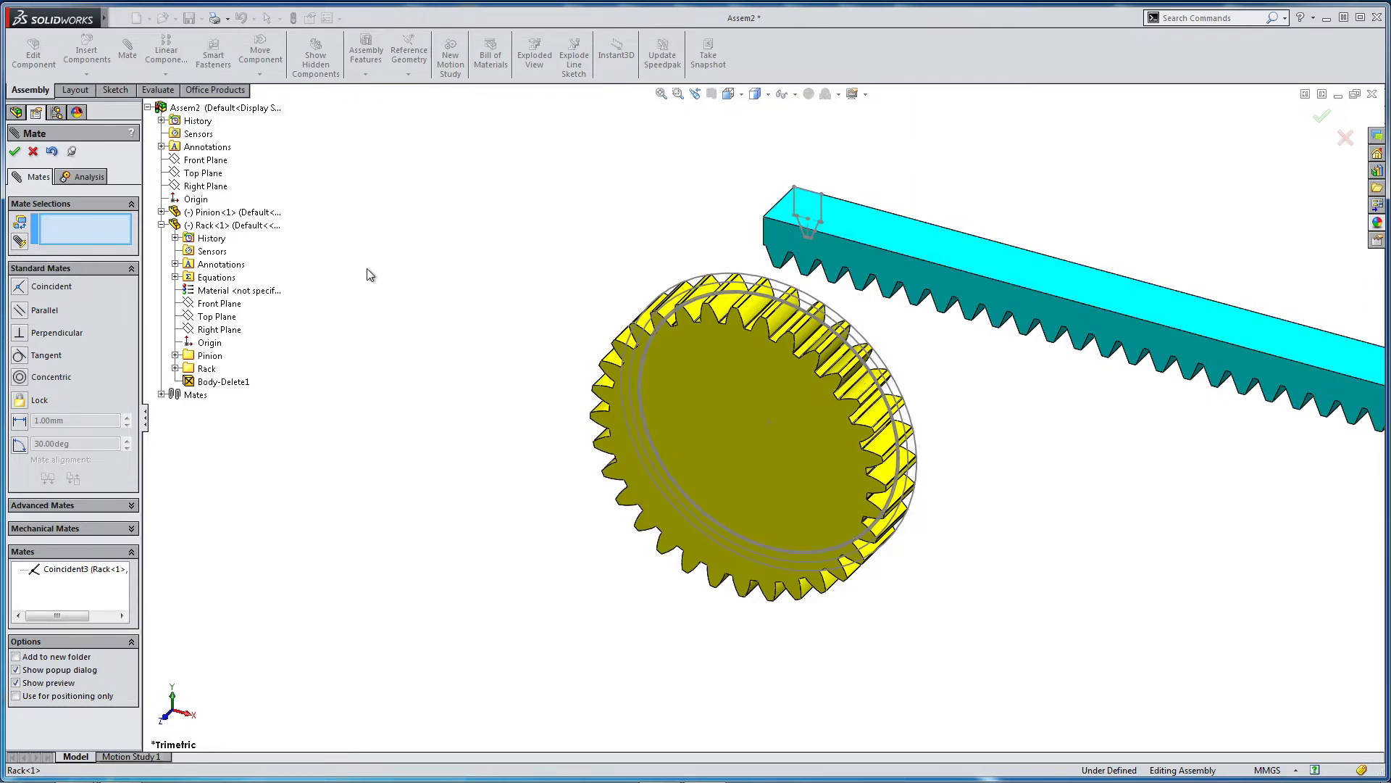
pyautogui.click(208, 317)
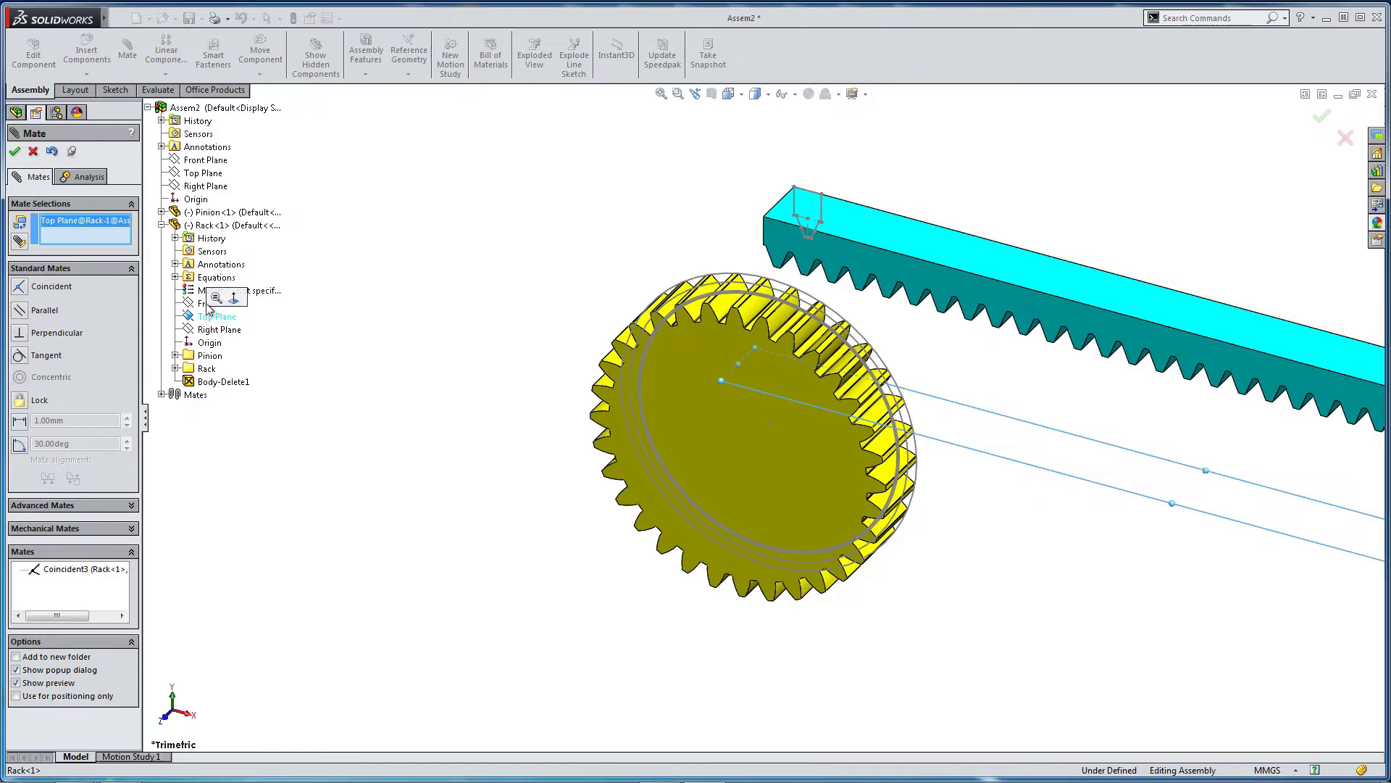
pyautogui.click(192, 177)
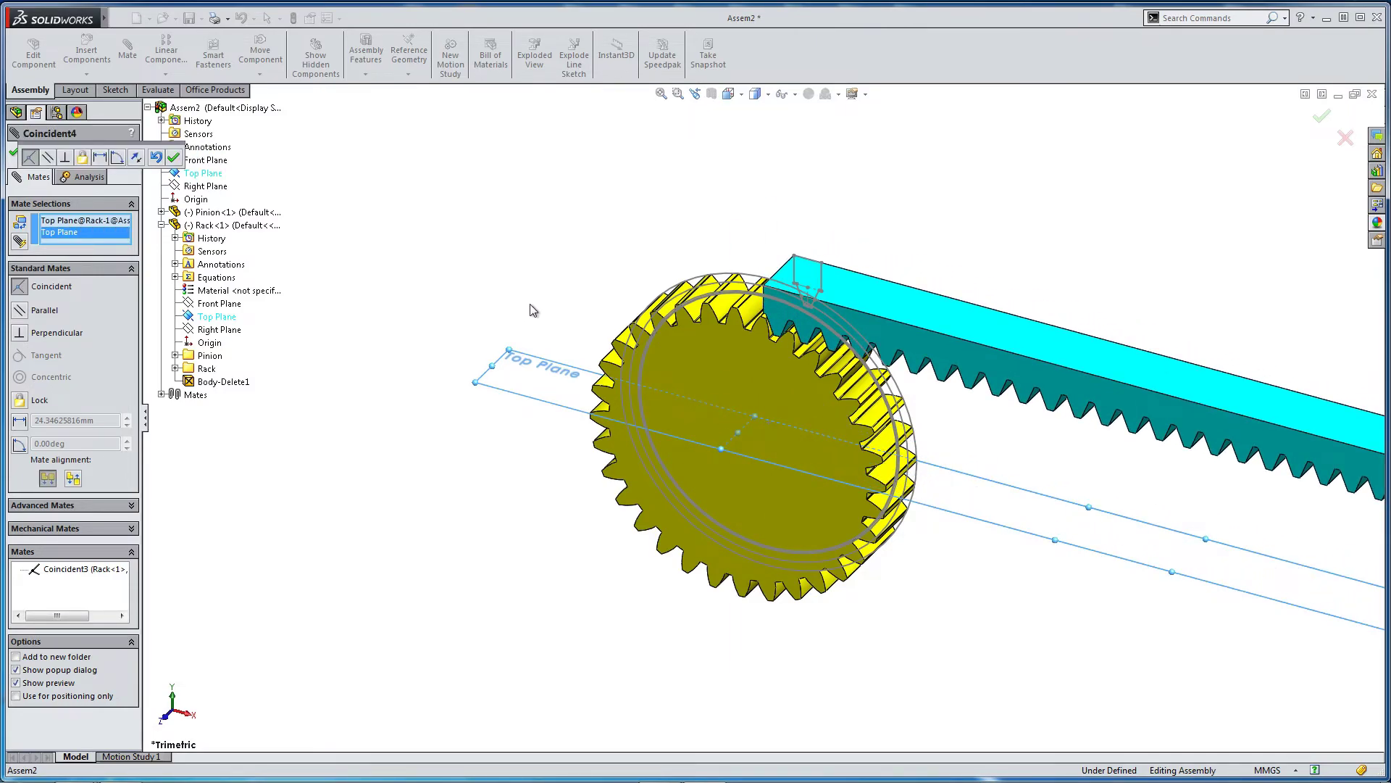
pyautogui.moveTo(536, 310); pyautogui.dragTo(585, 187, button='middle')
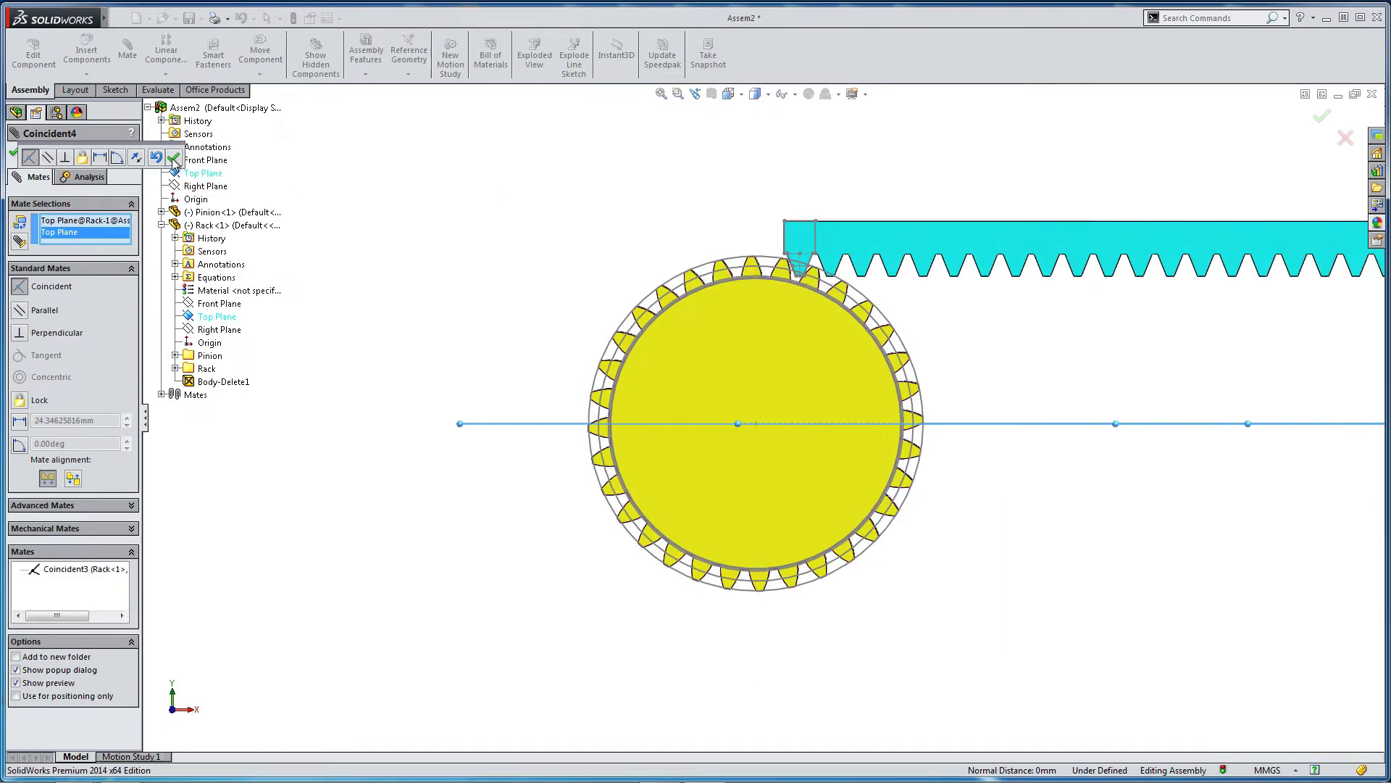
pyautogui.click(173, 158)
pyautogui.click(15, 151)
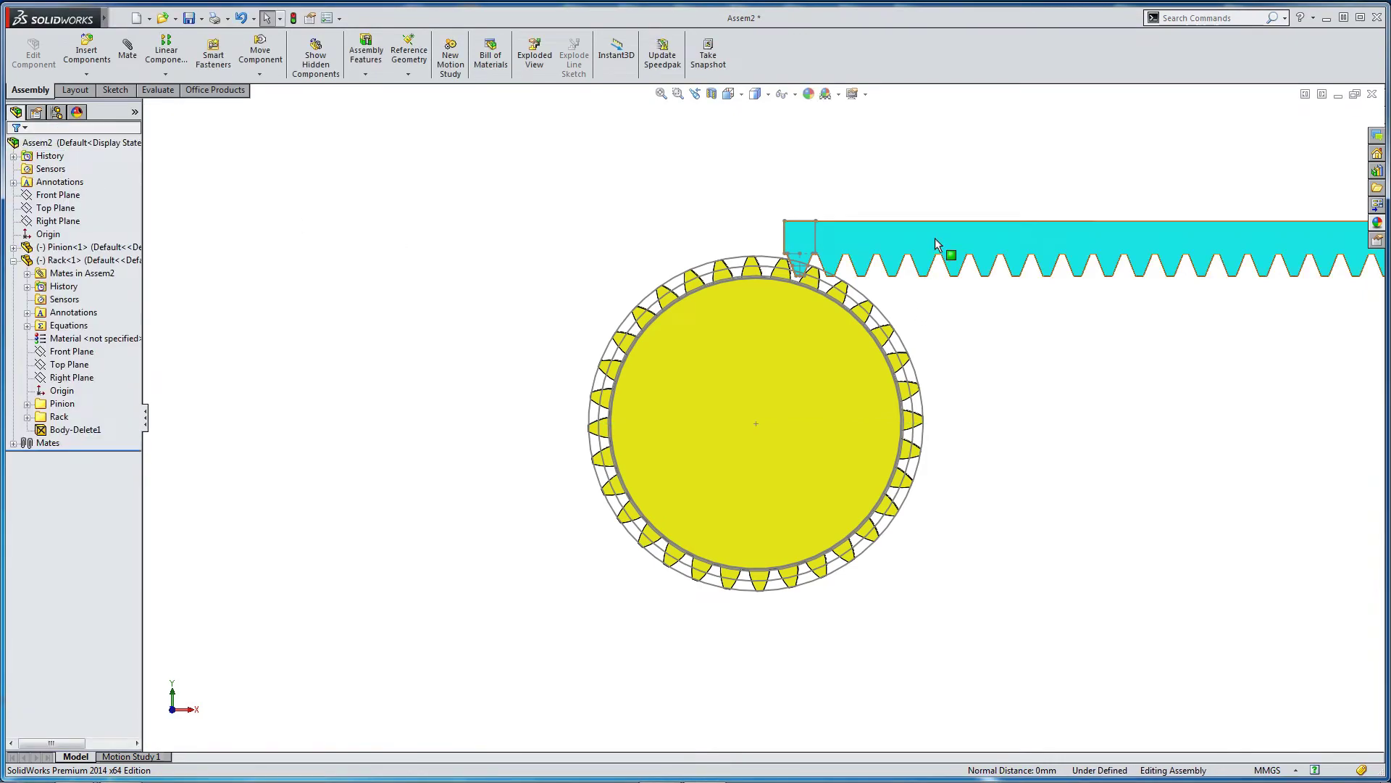
# Slide the rack left in Front view until its teeth sit between the pinion's teeth.
pyautogui.moveTo(940, 248); pyautogui.dragTo(868, 220)
pyautogui.press('Escape')
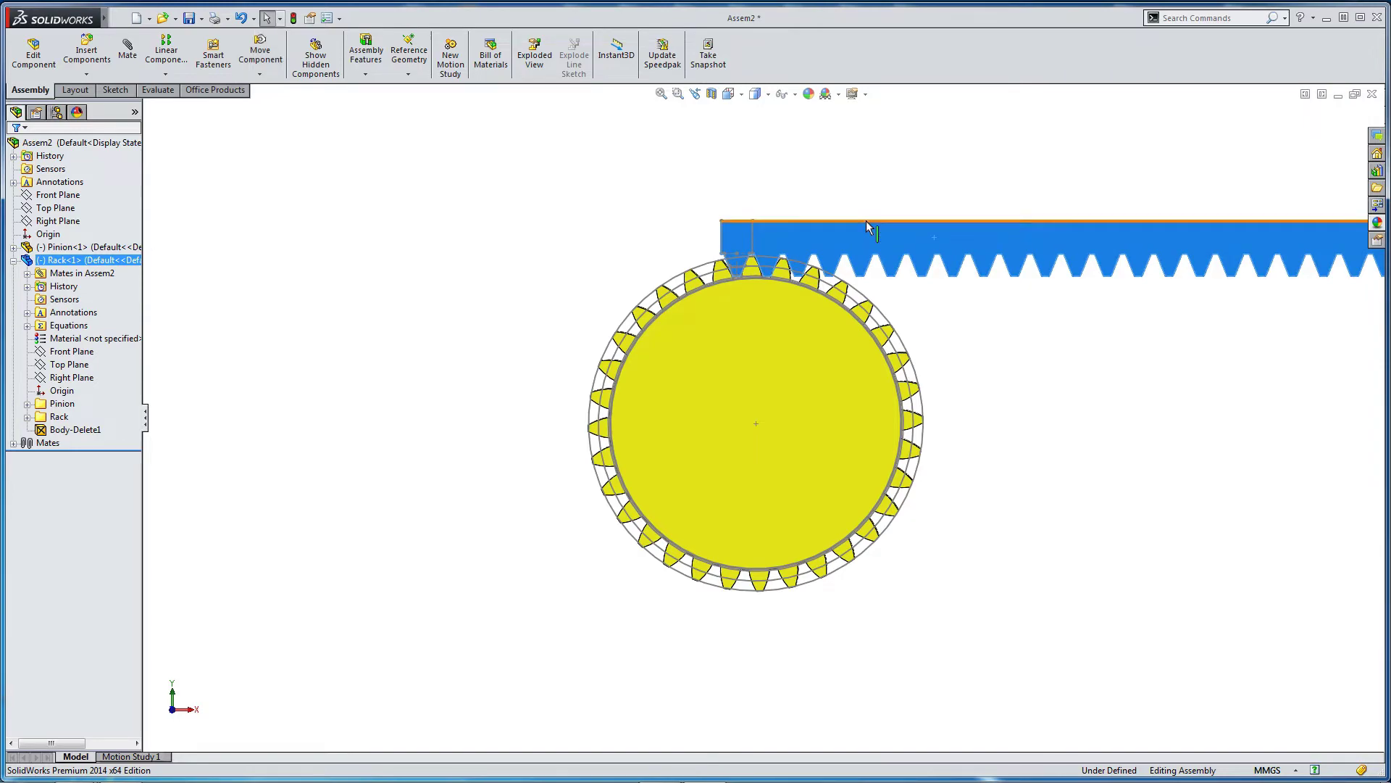
pyautogui.scroll(-5, 725, 290)
pyautogui.scroll(-5, 771, 321)
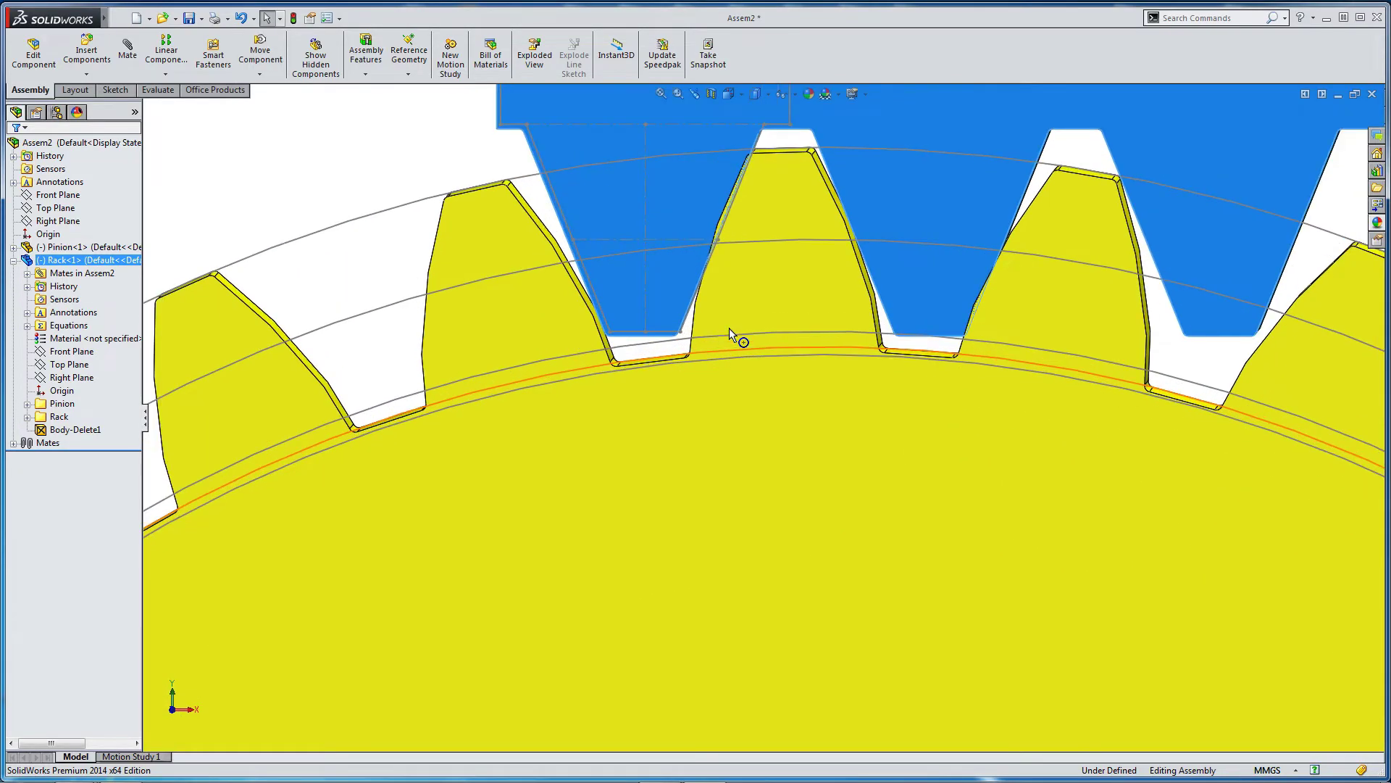
pyautogui.click(729, 94)
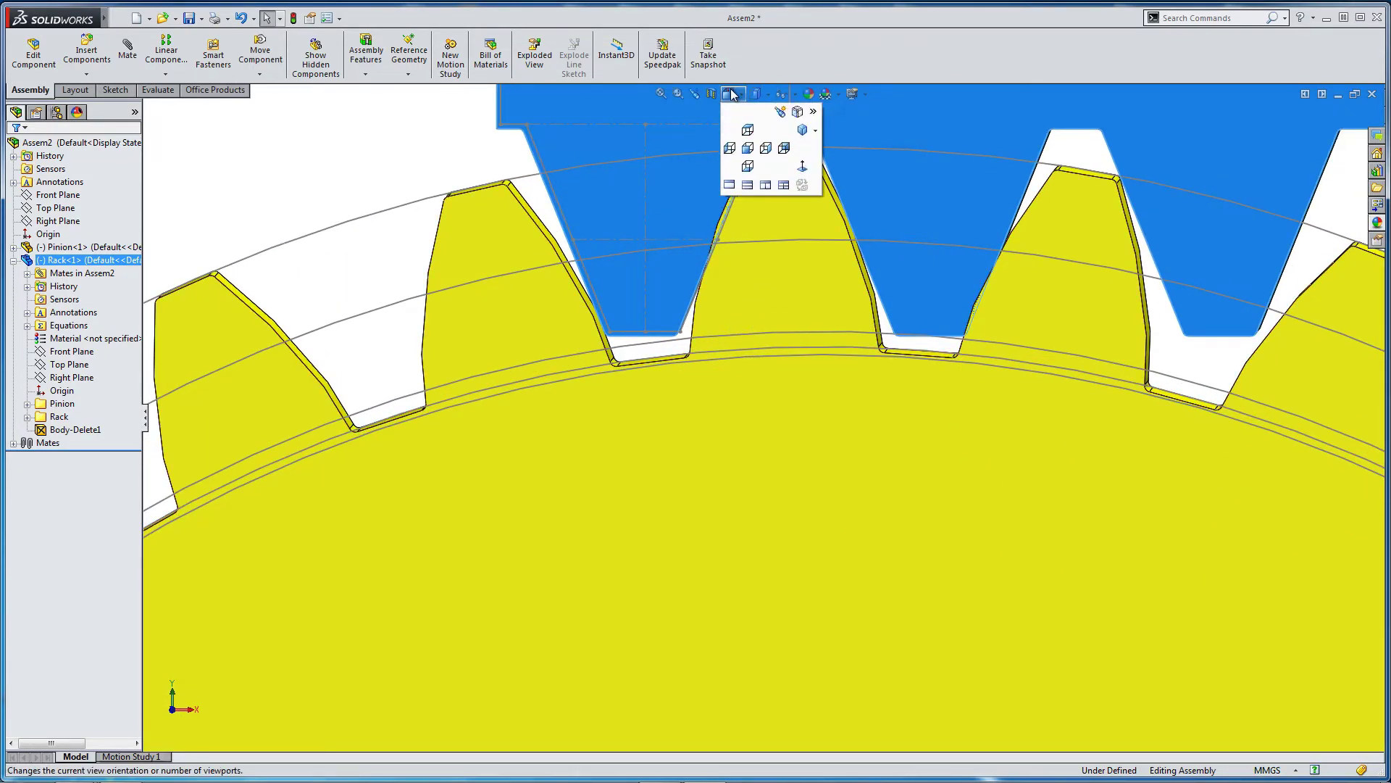
pyautogui.click(749, 162)
pyautogui.scroll(-12, 614, 385)
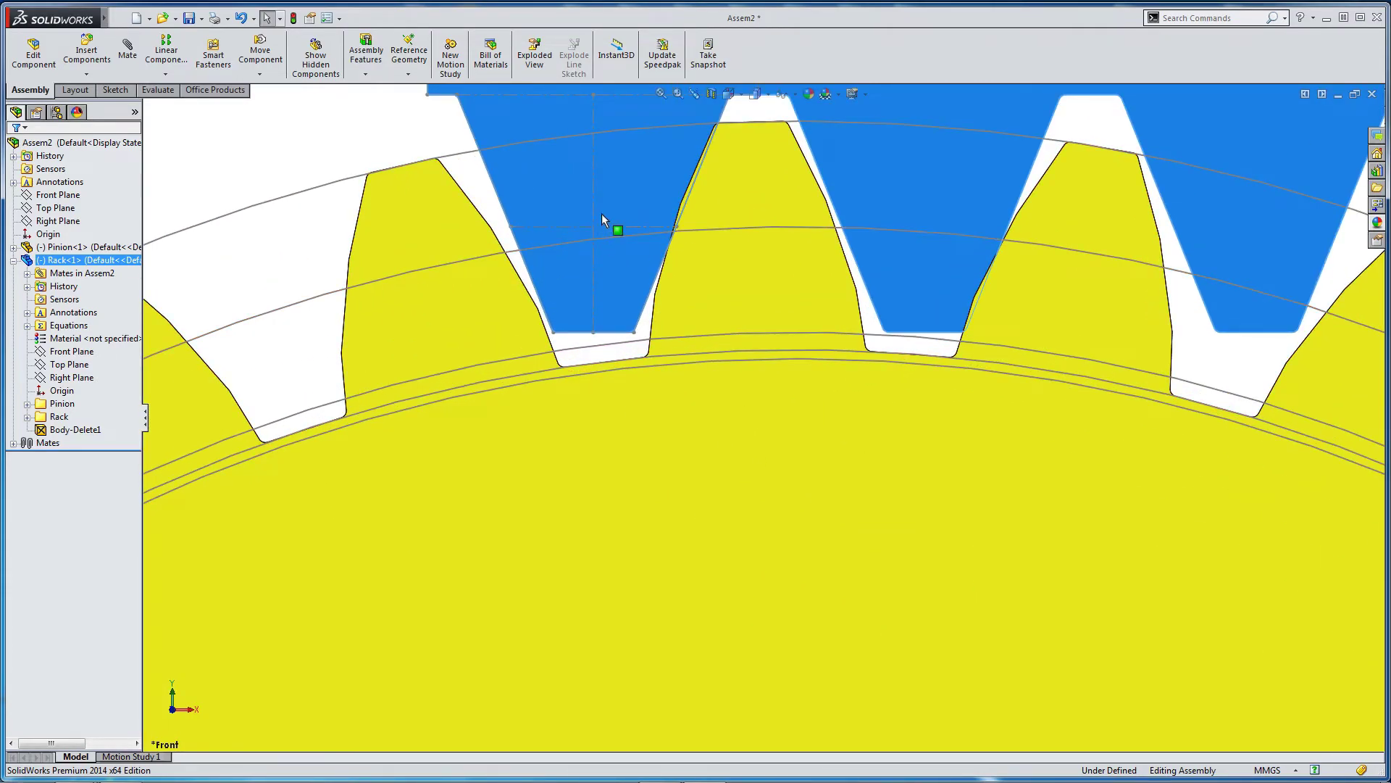
pyautogui.moveTo(602, 213)
pyautogui.mouseDown()
pyautogui.moveTo(614, 203)
pyautogui.moveTo(598, 198)
pyautogui.mouseUp()
pyautogui.press('Escape')
pyautogui.scroll(3, 650, 289)
pyautogui.click(470, 242)
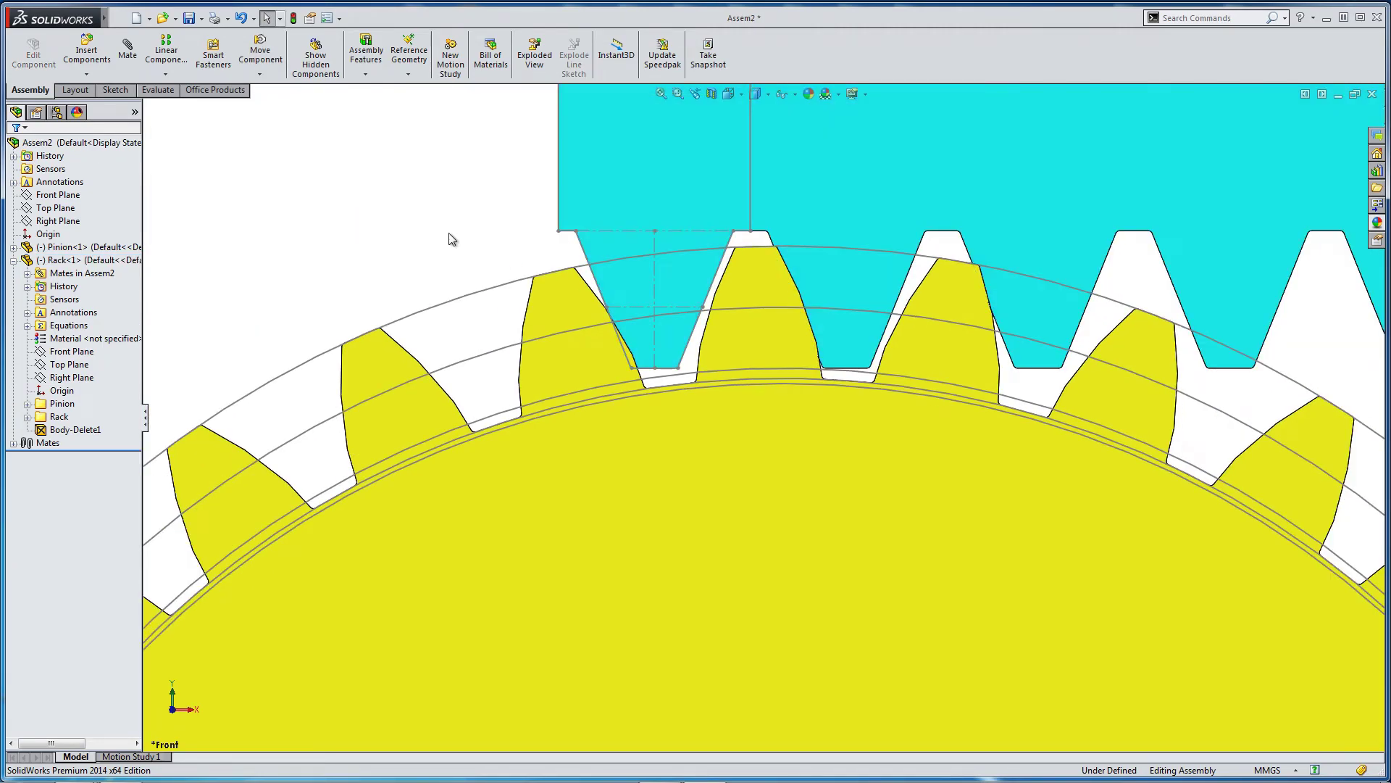
pyautogui.moveTo(450, 236)
pyautogui.mouseDown(button='middle')
pyautogui.moveTo(416, 230)
pyautogui.moveTo(426, 239)
pyautogui.mouseUp(button='middle')
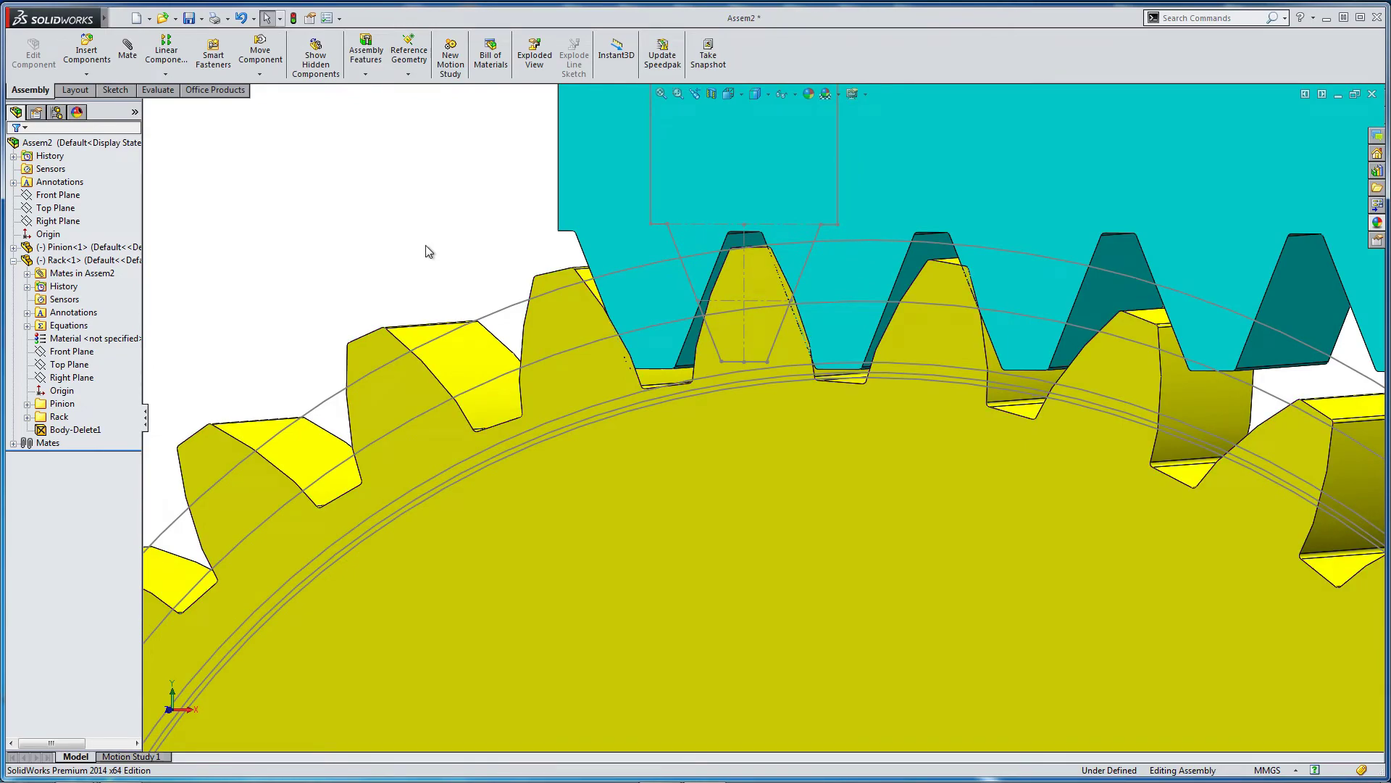
# Add a Tangent mate between a rack tooth edge and the touching pinion tooth edge, then view from Front.
pyautogui.click(127, 50)
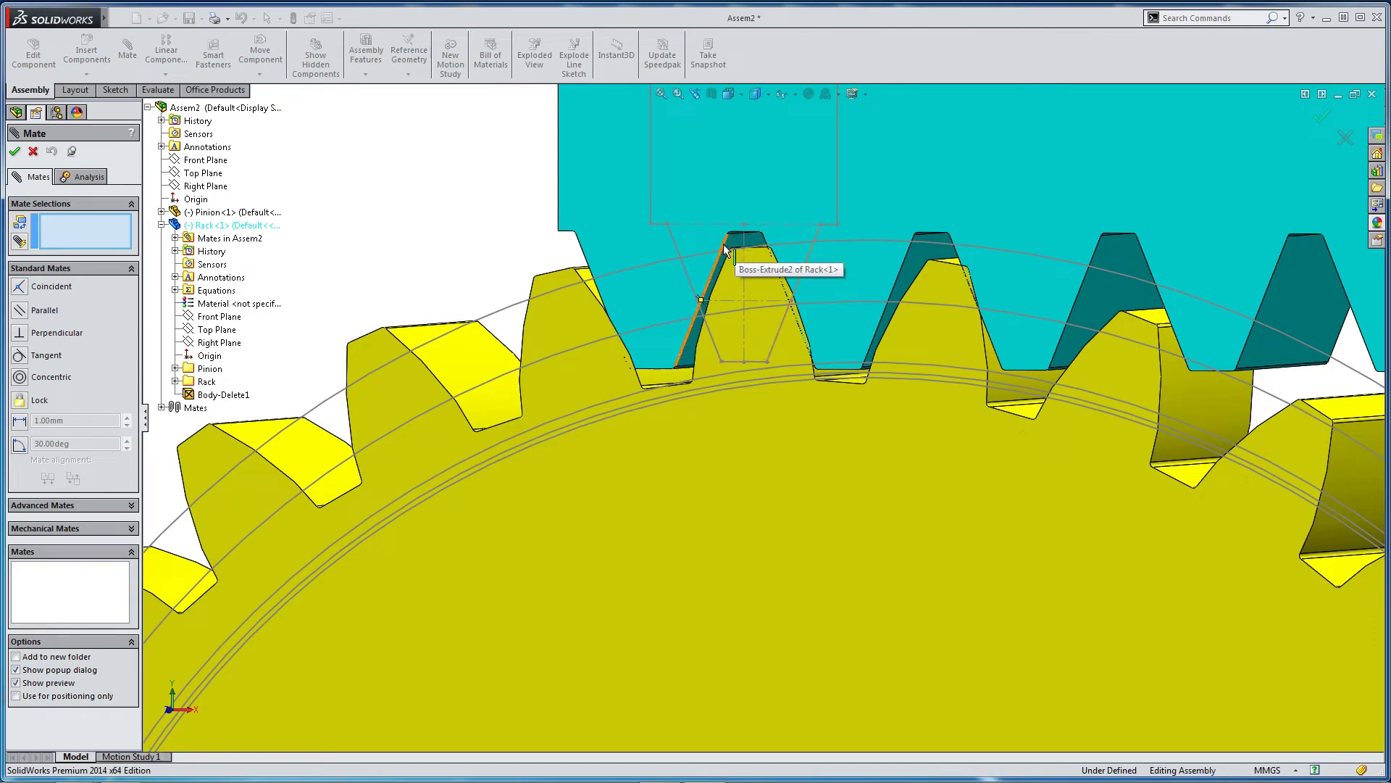
pyautogui.click(721, 265)
pyautogui.press('Up')
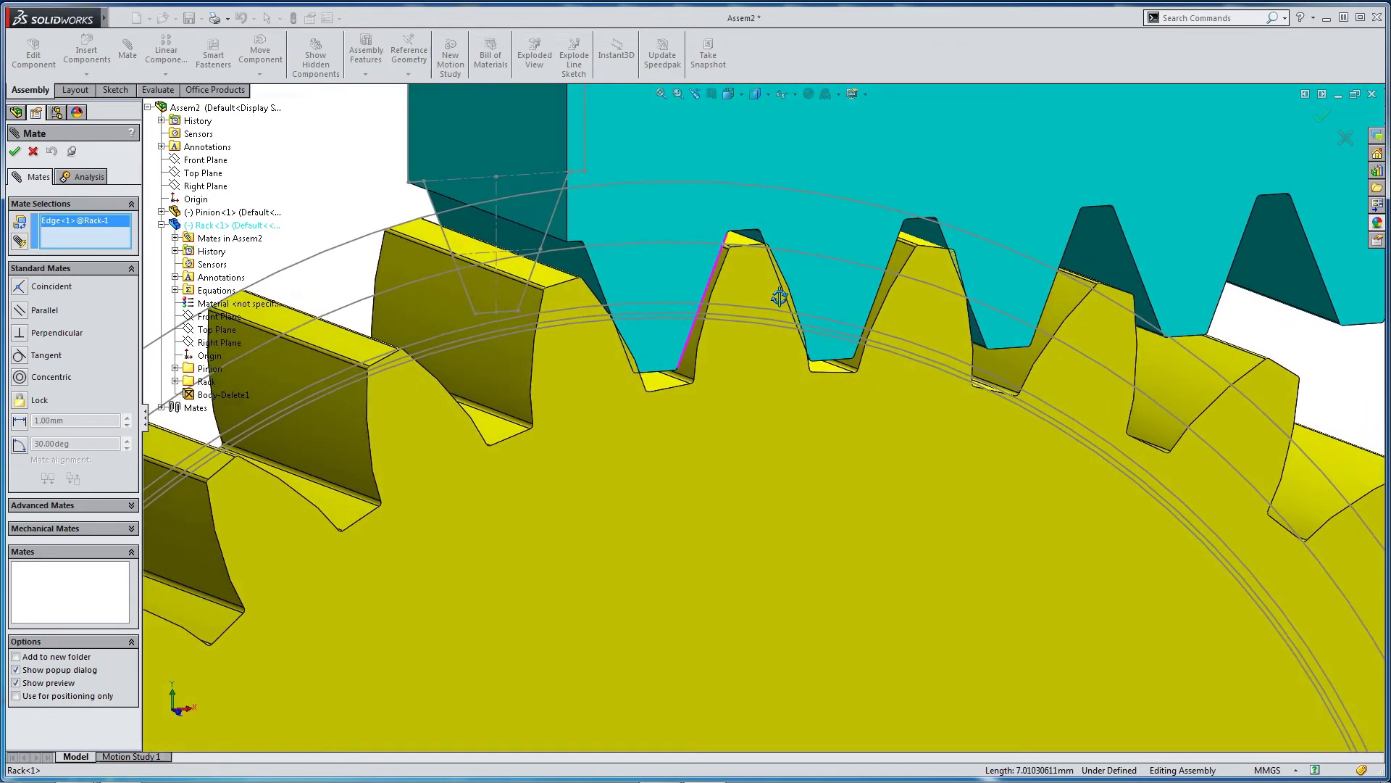
pyautogui.click(717, 278)
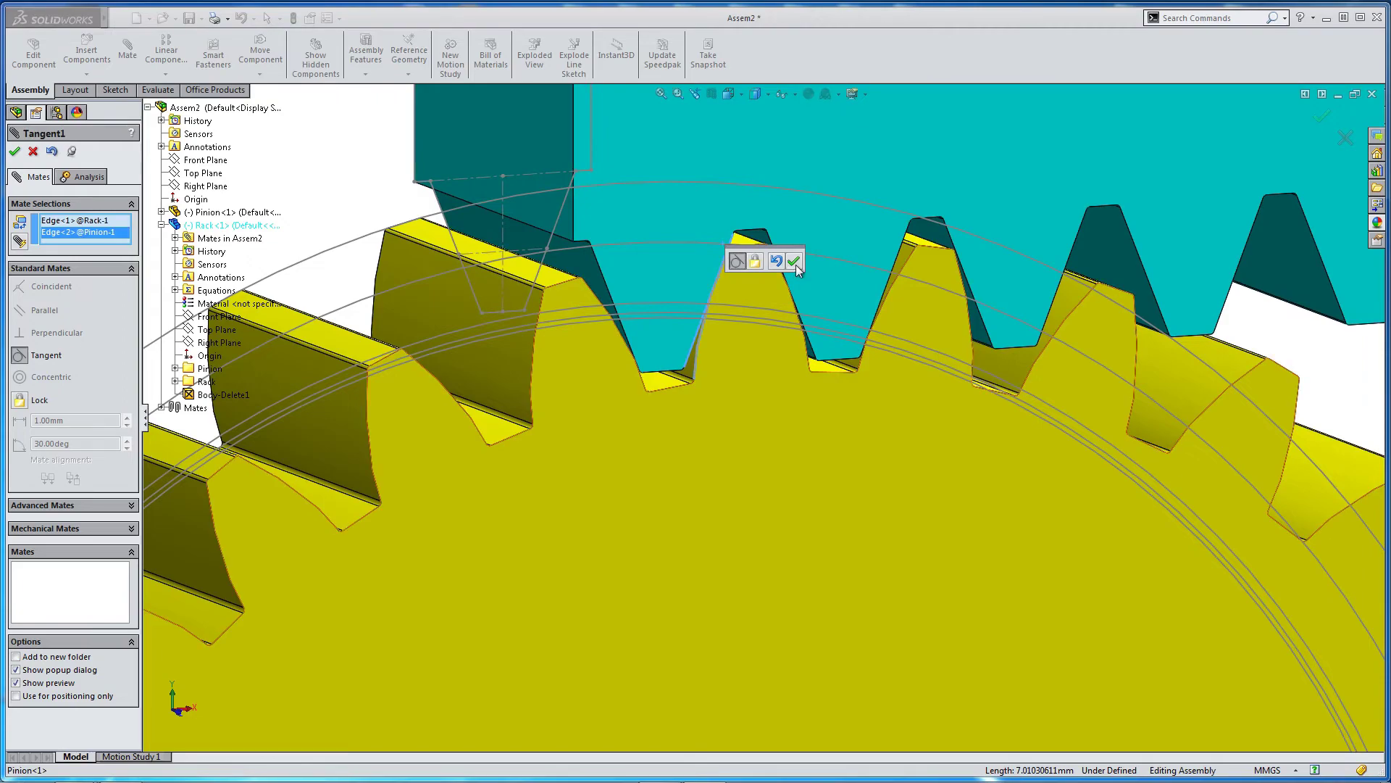
pyautogui.click(795, 262)
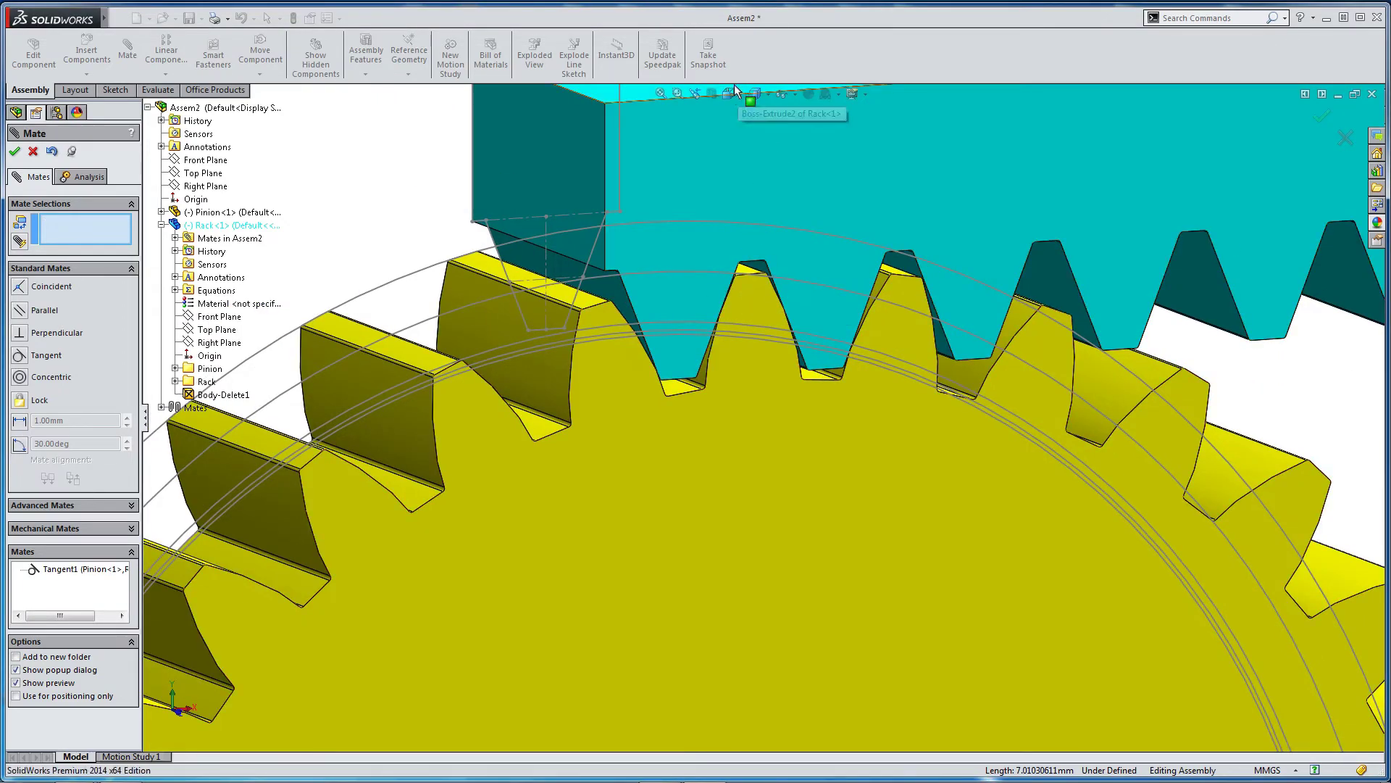
pyautogui.click(15, 152)
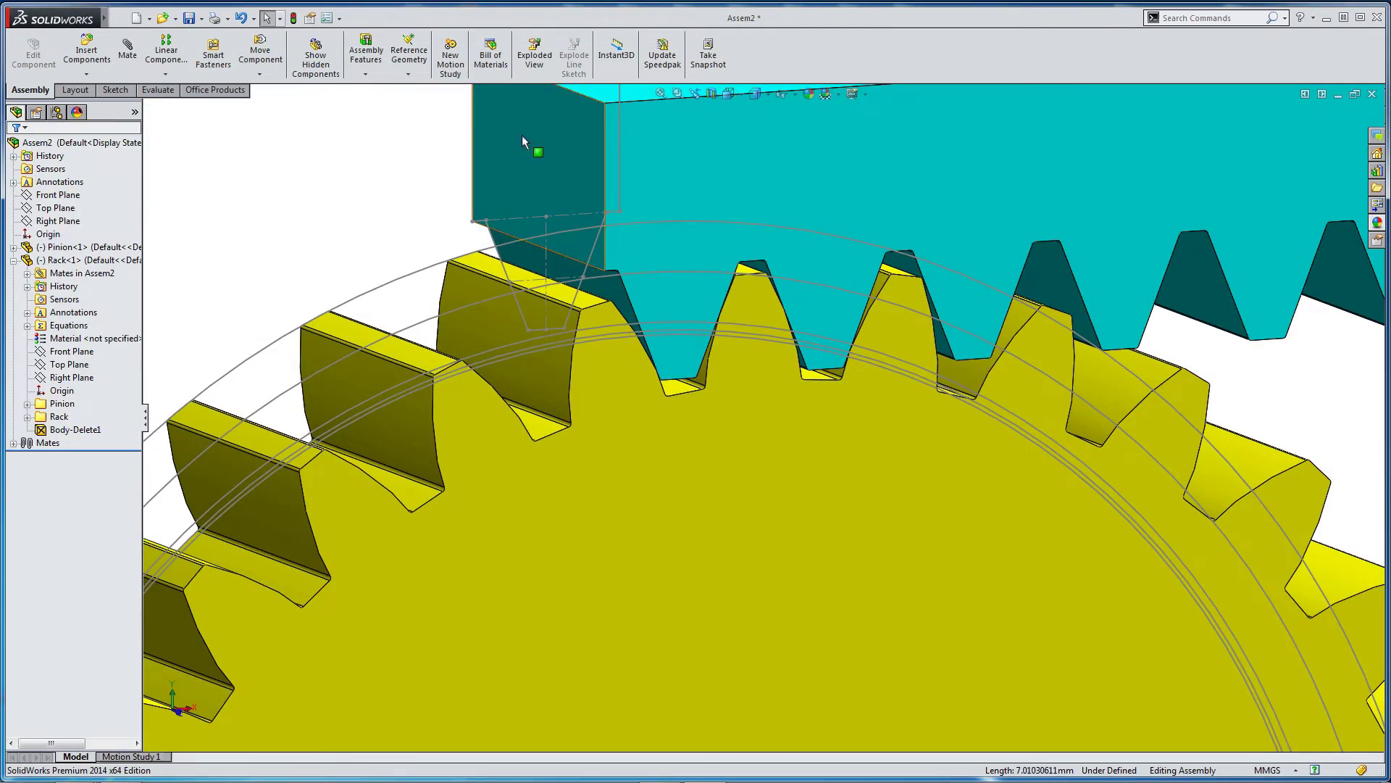
pyautogui.click(728, 94)
pyautogui.click(748, 148)
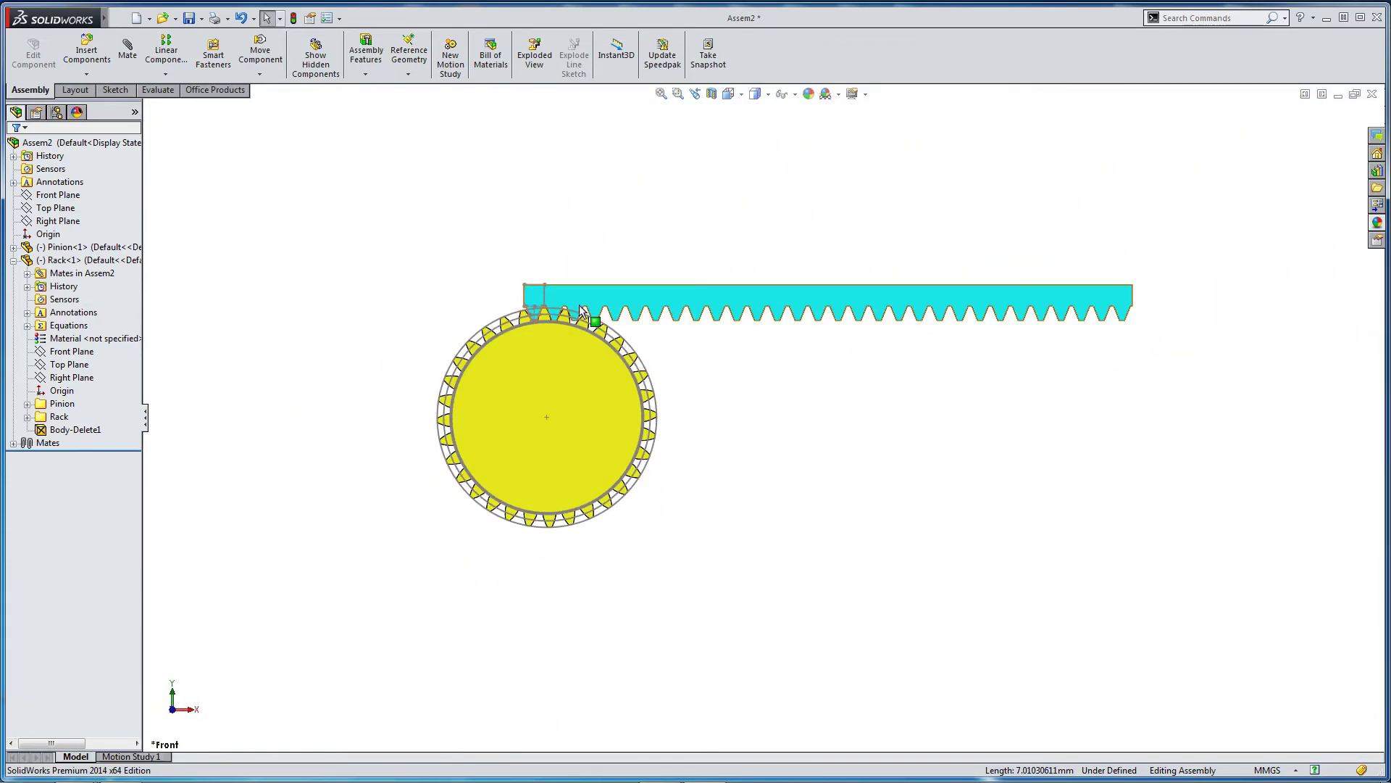
pyautogui.scroll(-6, 598, 345)
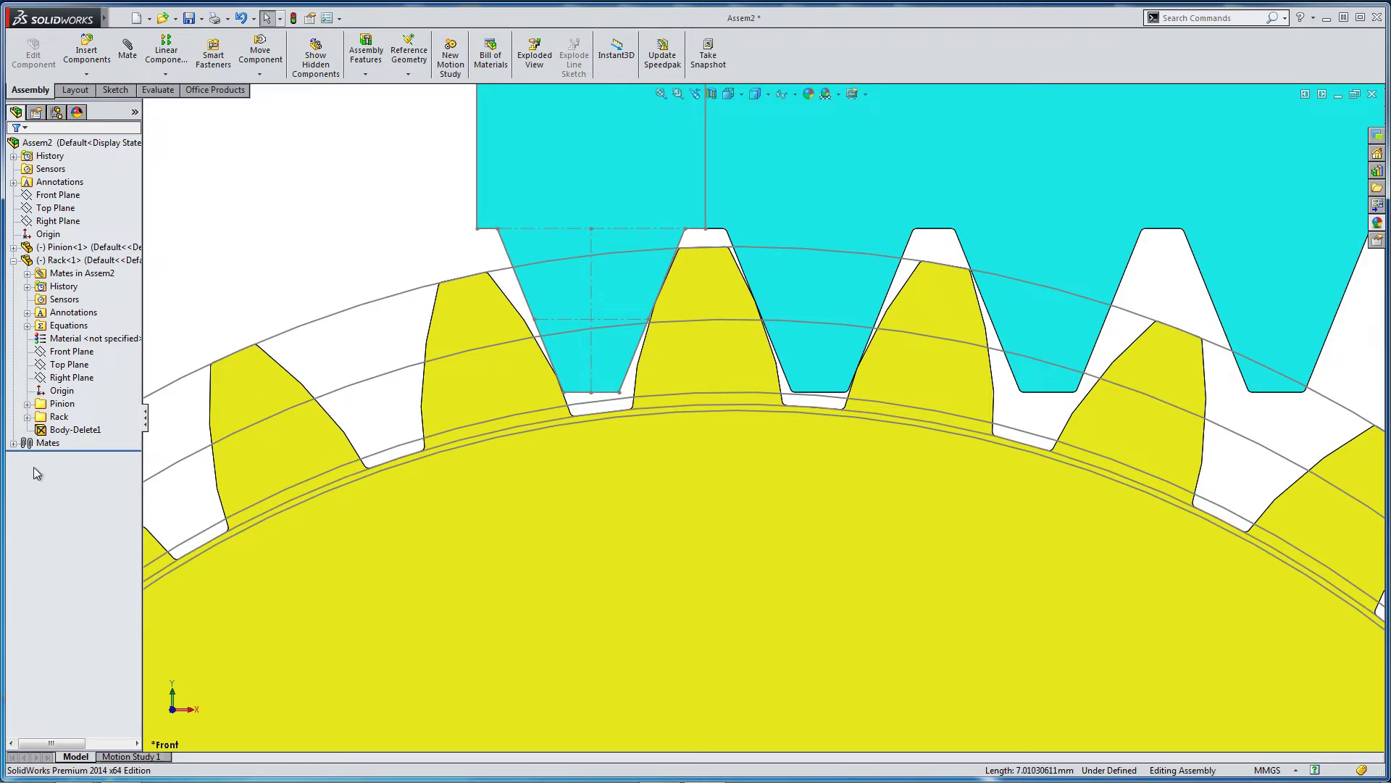
# Suppress the Tangent1 mate from the Mates folder in the tree.
pyautogui.click(13, 444)
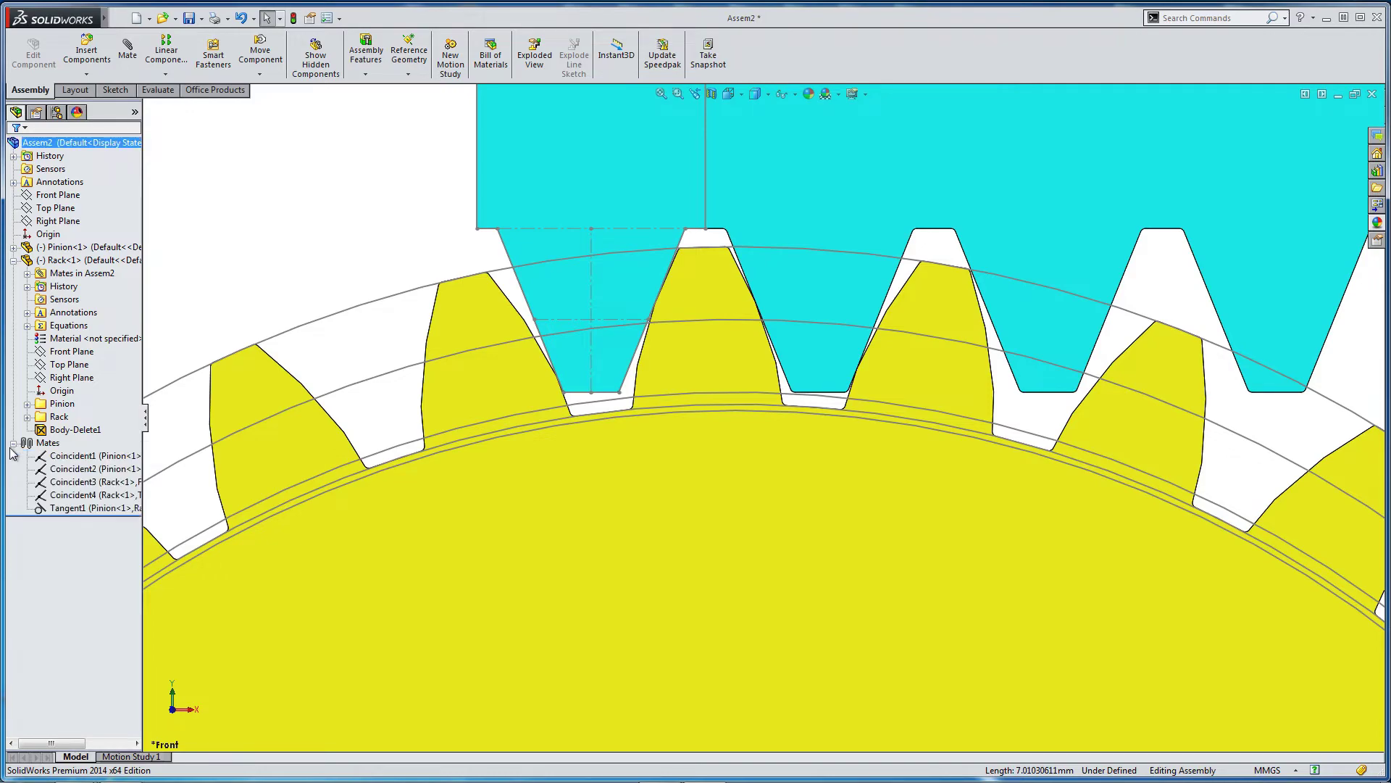
pyautogui.click(14, 261)
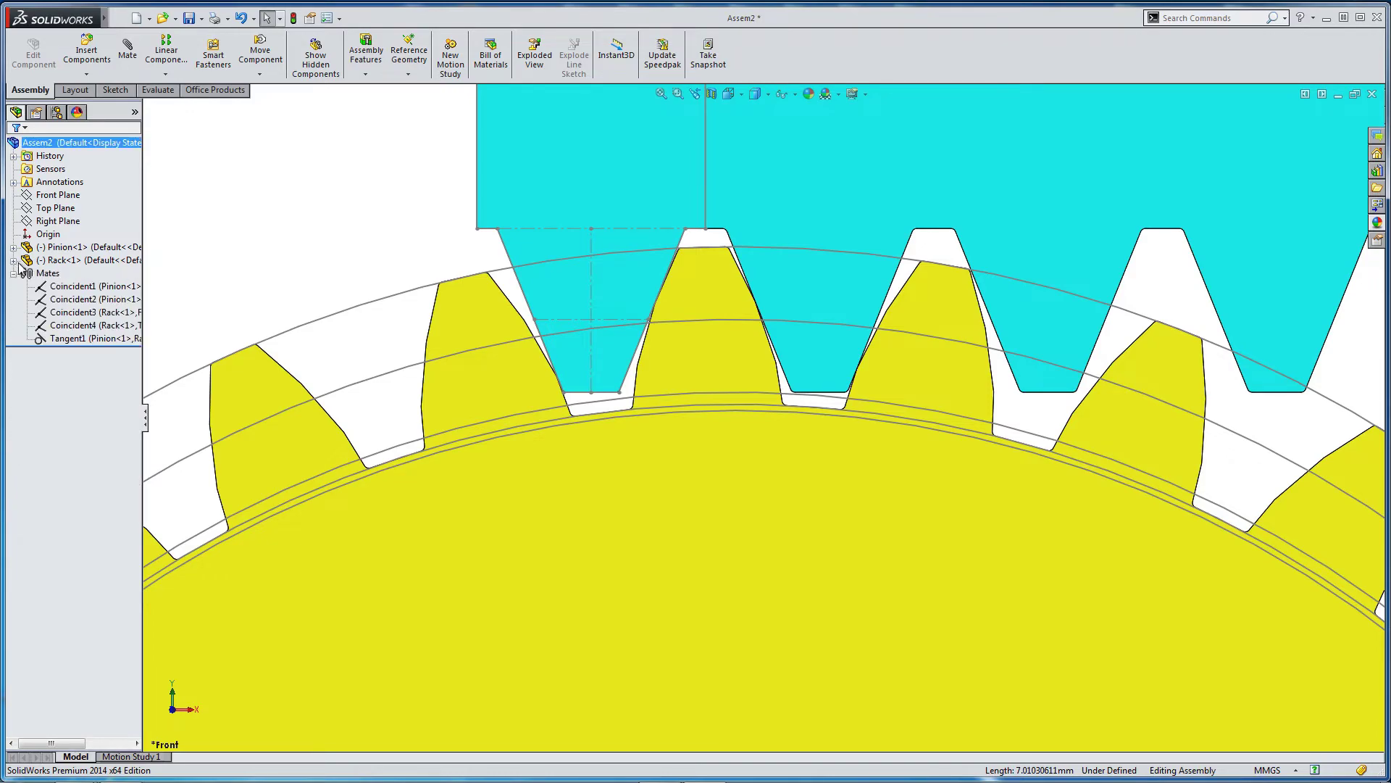
pyautogui.rightClick(59, 341)
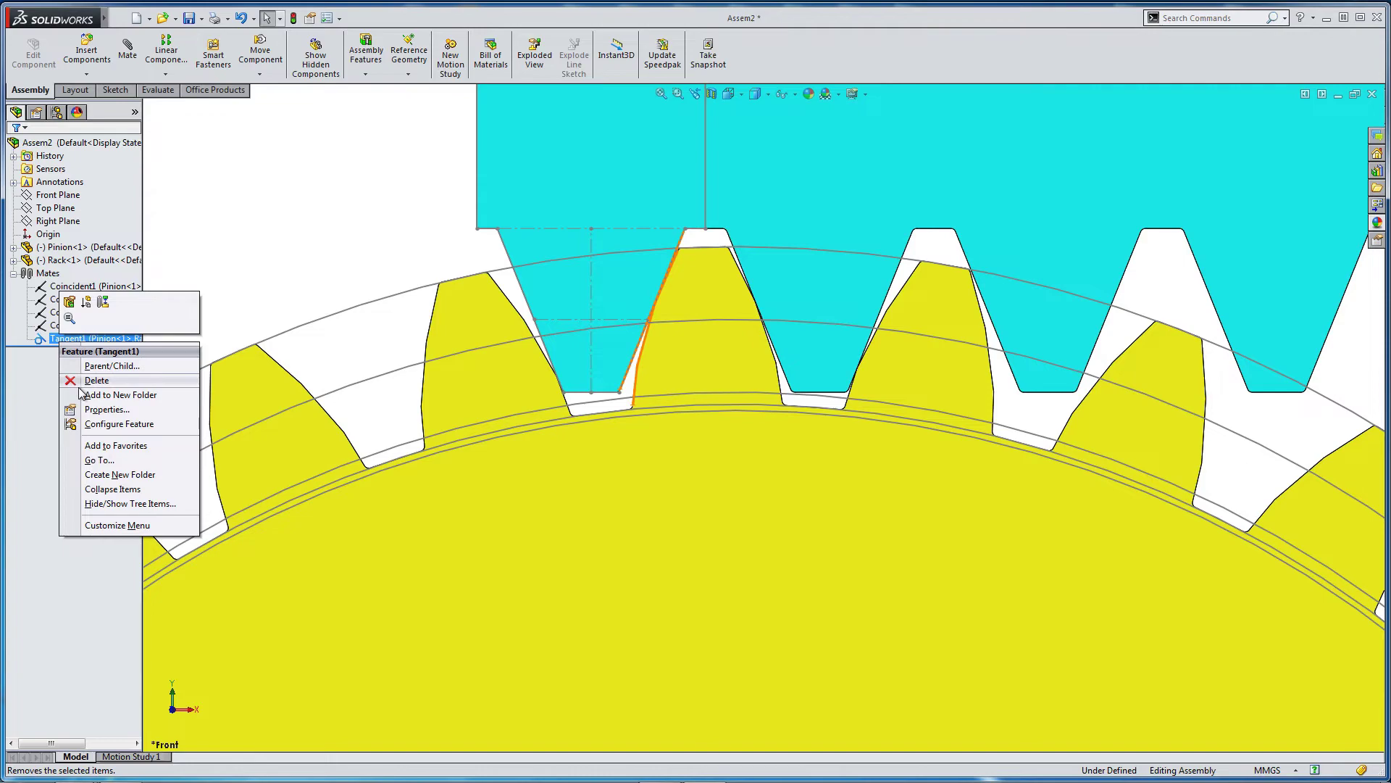
pyautogui.click(86, 303)
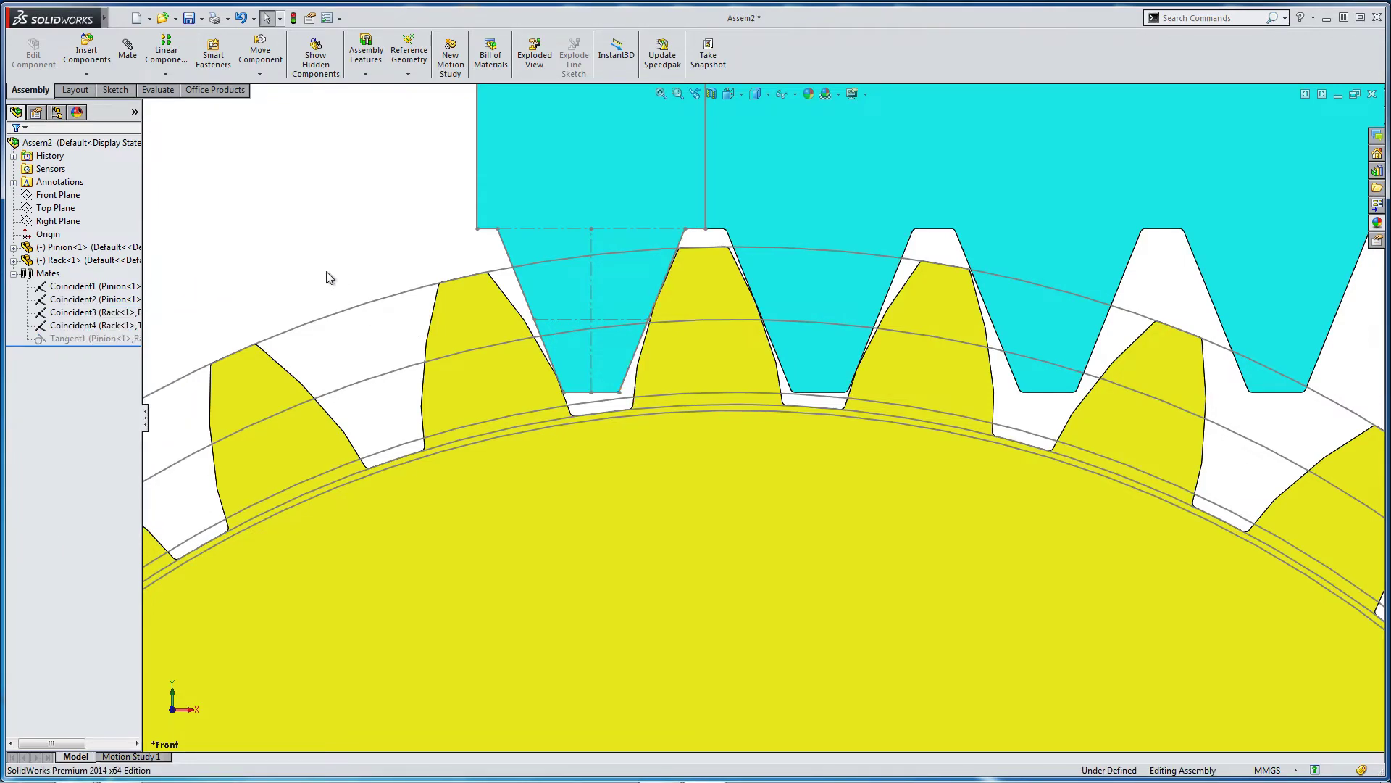
# Start a new mate and choose the Rack Pinion mechanical mate type.
pyautogui.click(128, 52)
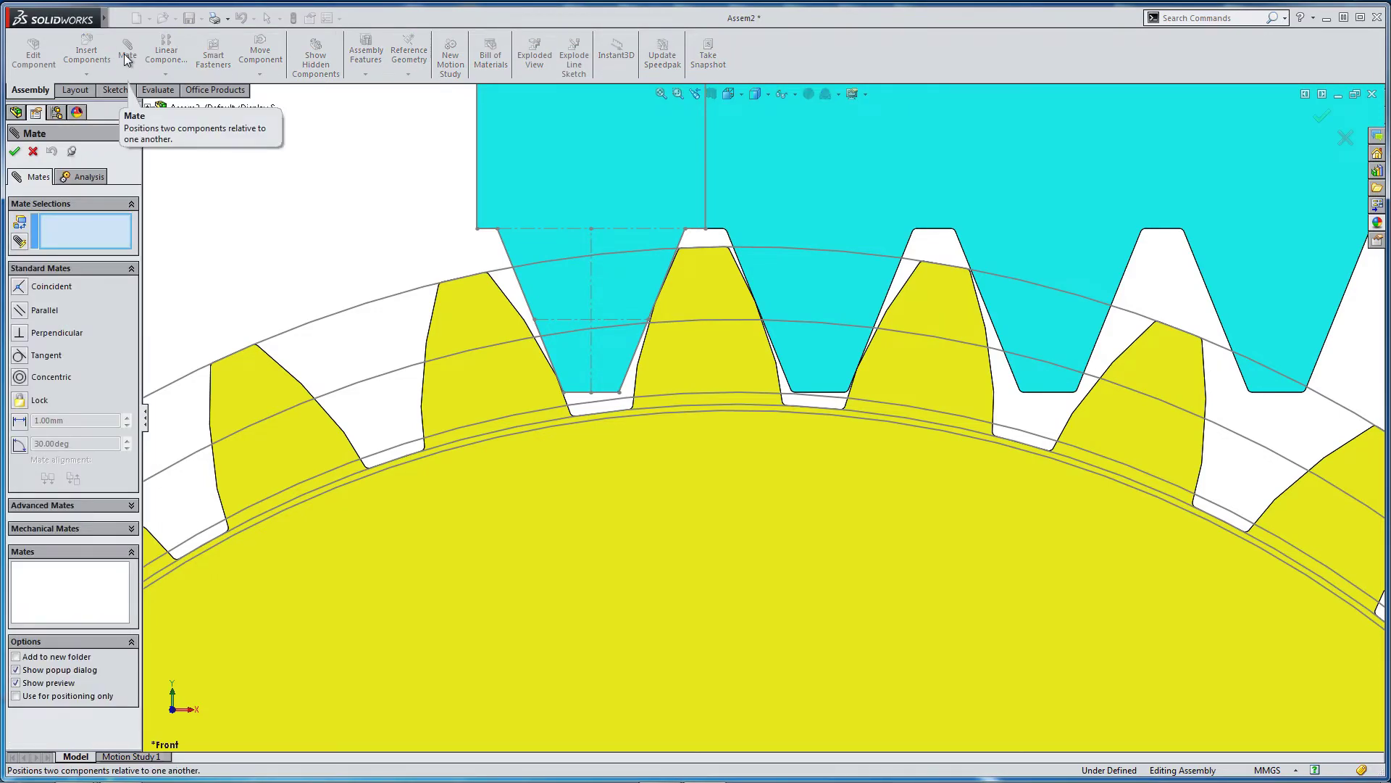
pyautogui.click(45, 529)
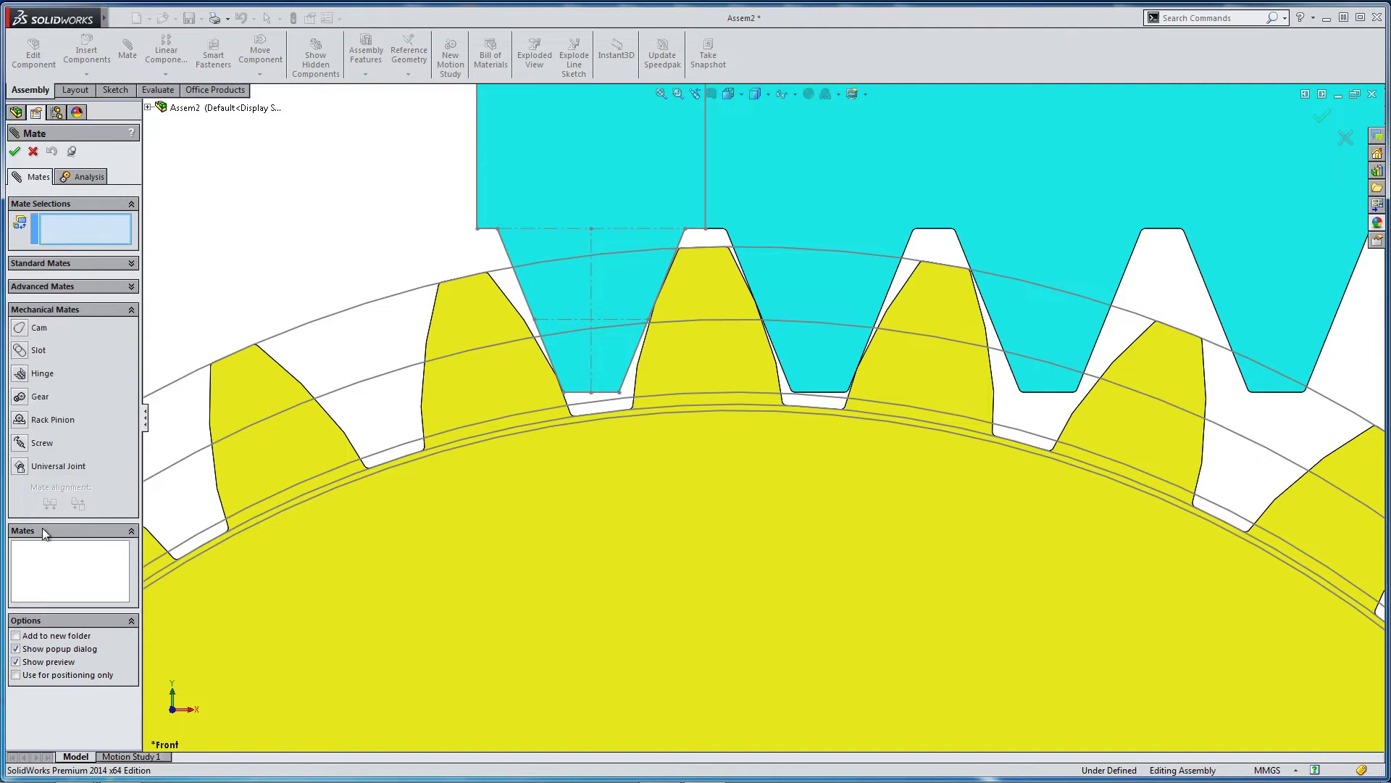
pyautogui.click(22, 420)
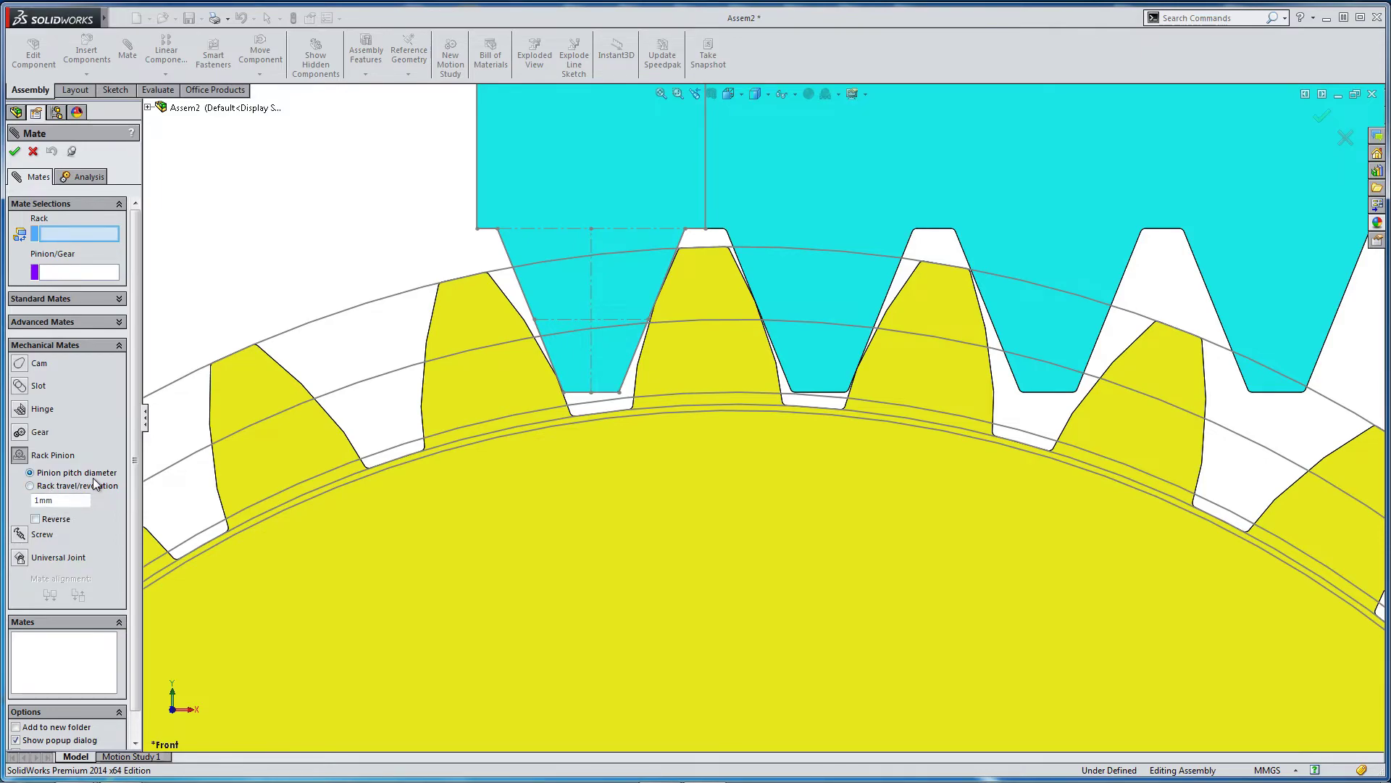
# Pair the rack's sketch line with the pinion's pitch circle at 96mm pitch diameter, and accept.
pyautogui.click(383, 384)
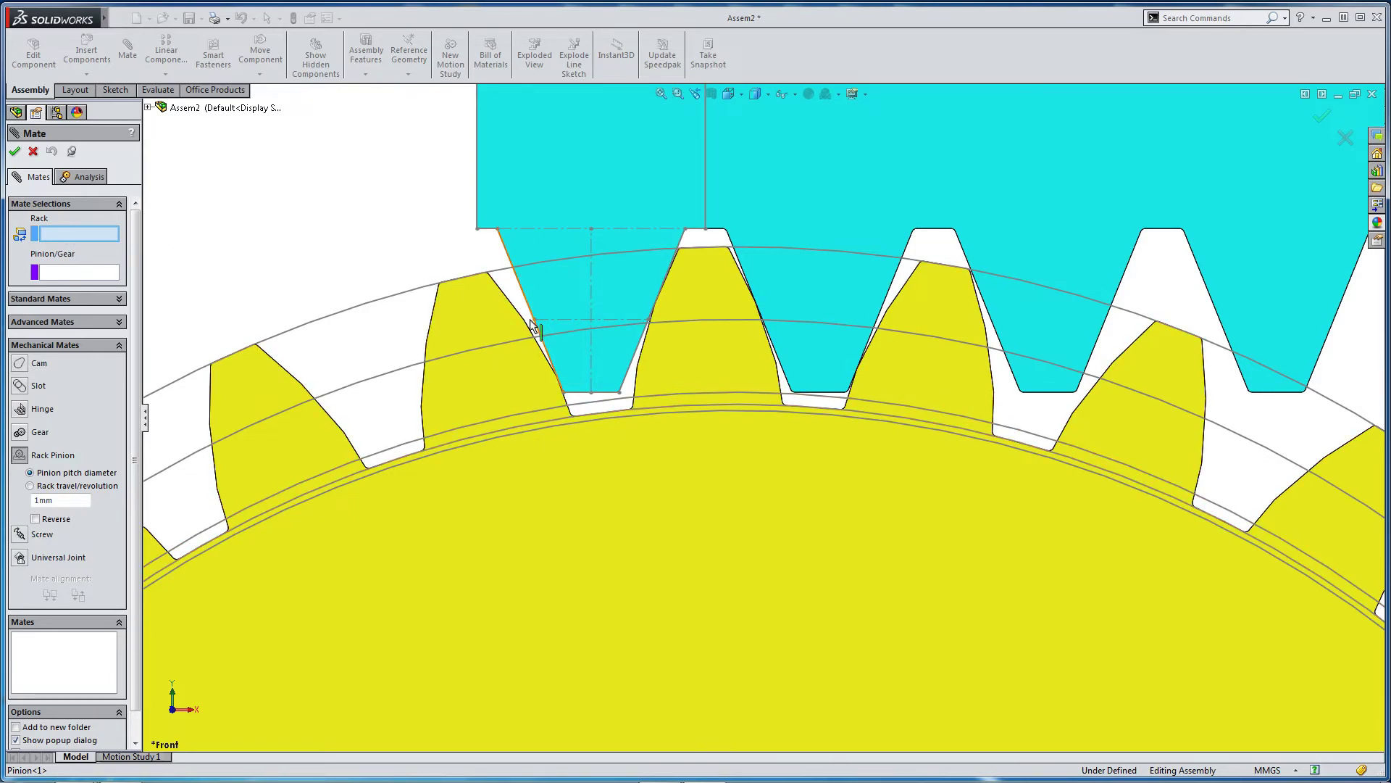
pyautogui.moveTo(535, 323)
pyautogui.mouseDown(button='middle')
pyautogui.moveTo(546, 283)
pyautogui.moveTo(588, 255)
pyautogui.mouseUp(button='middle')
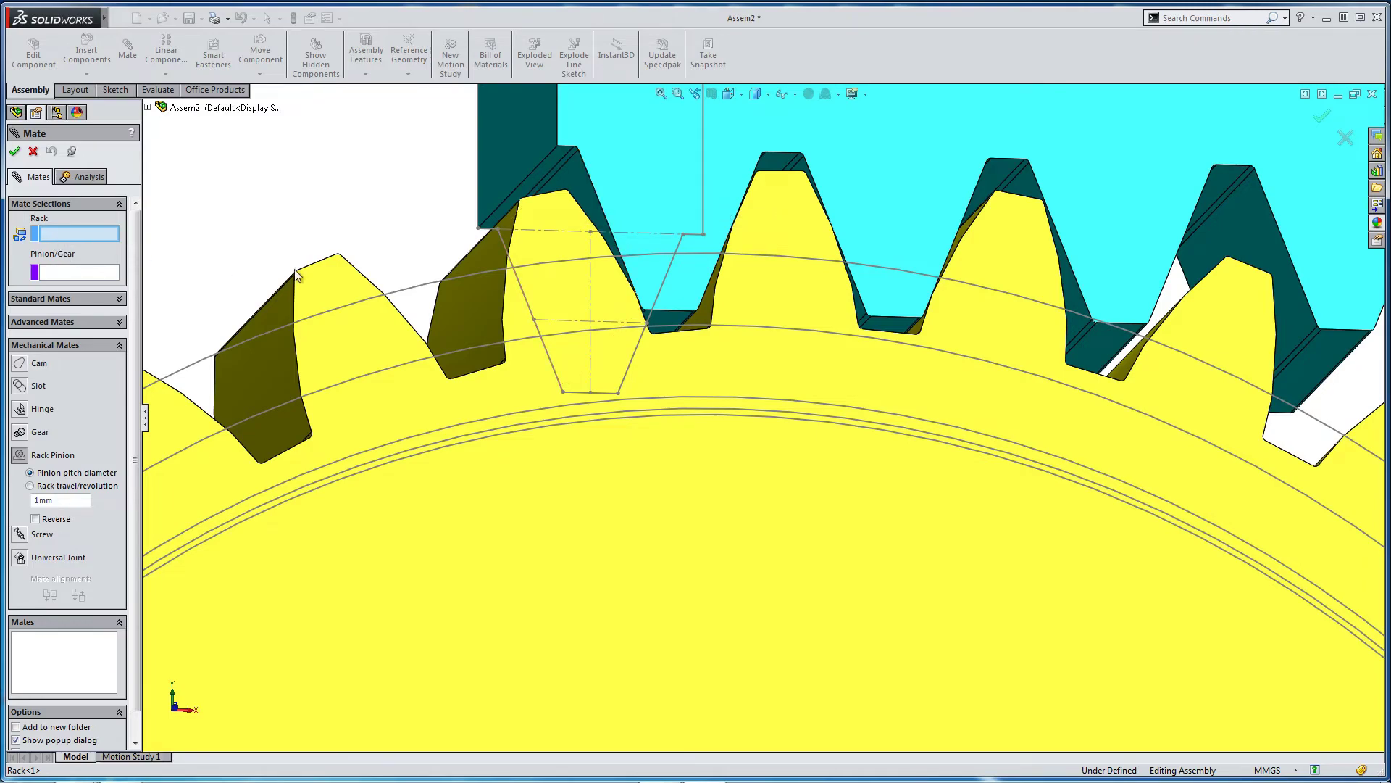
pyautogui.click(610, 321)
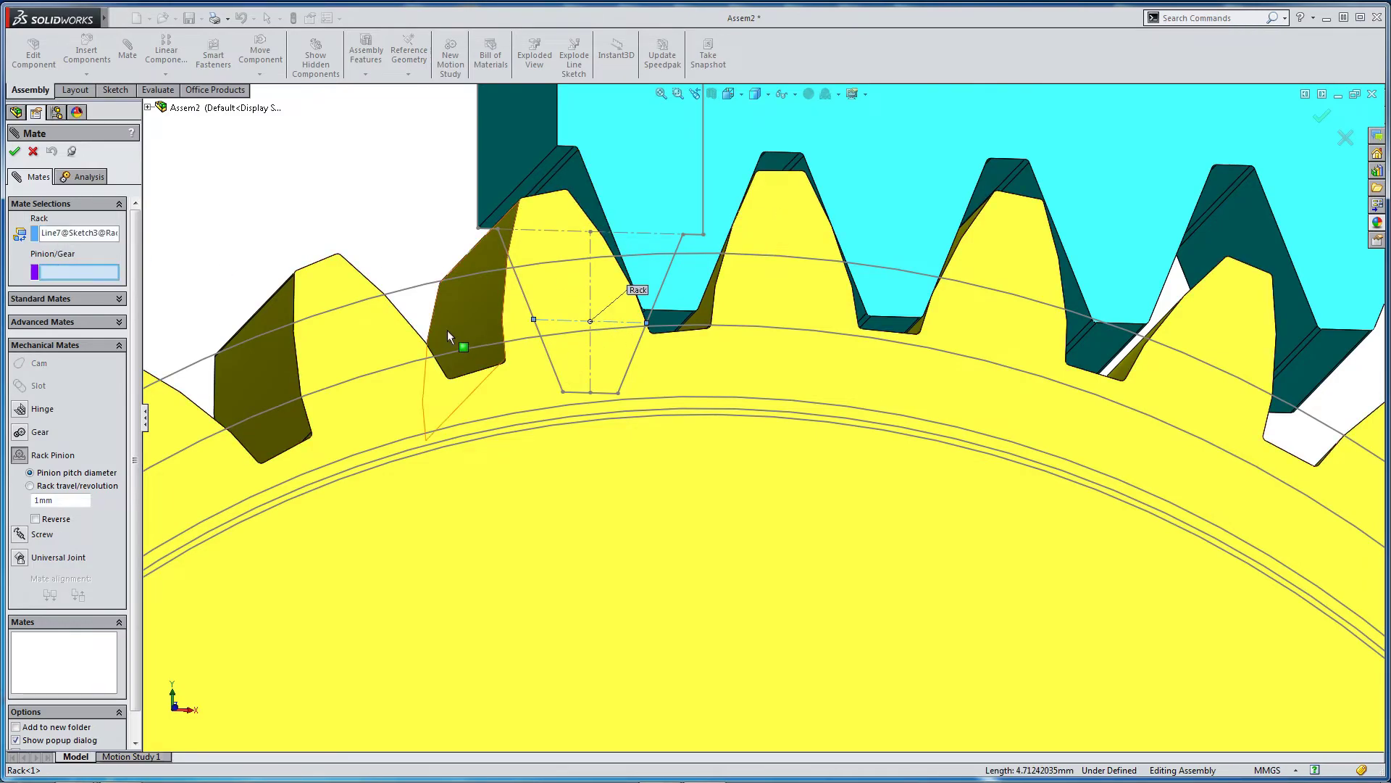
pyautogui.moveTo(541, 327); pyautogui.dragTo(532, 381, button='middle')
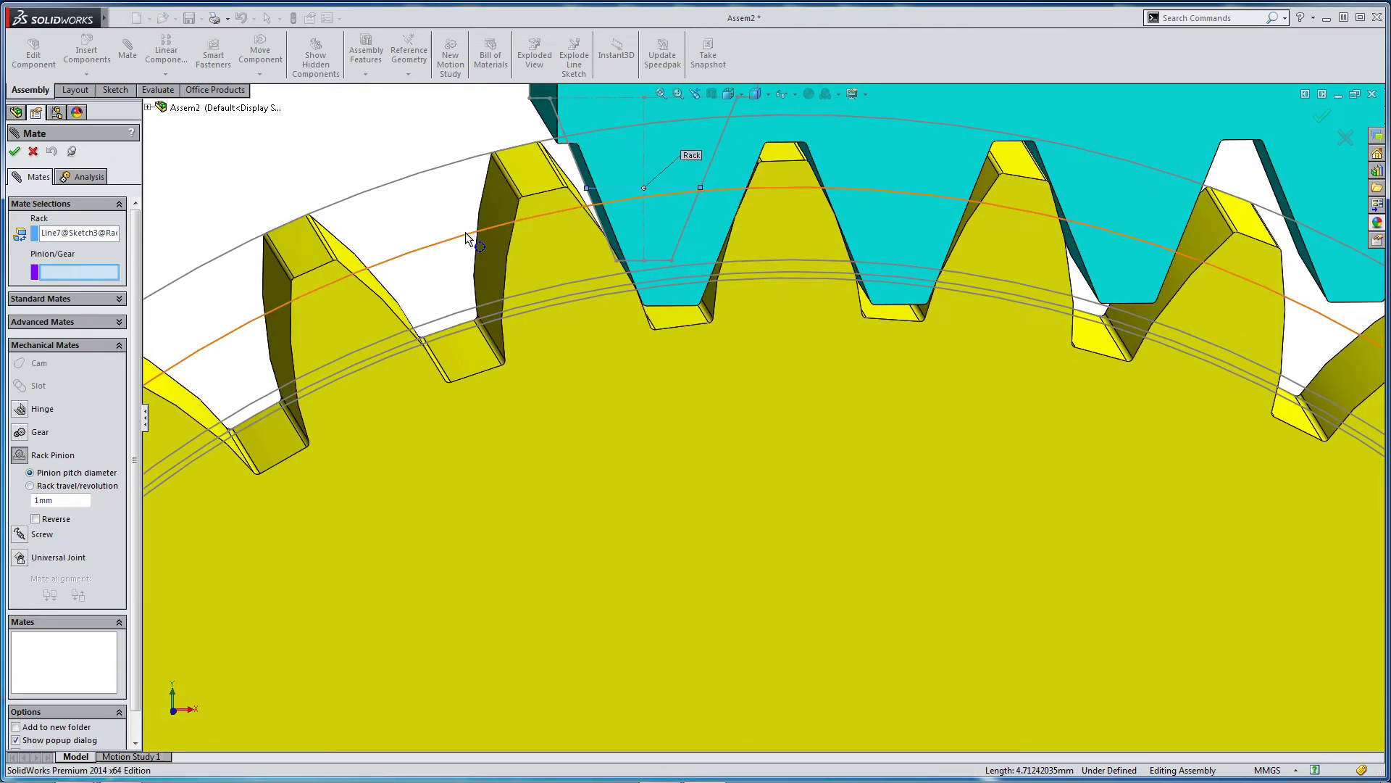
pyautogui.moveTo(754, 159); pyautogui.dragTo(746, 152, button='middle')
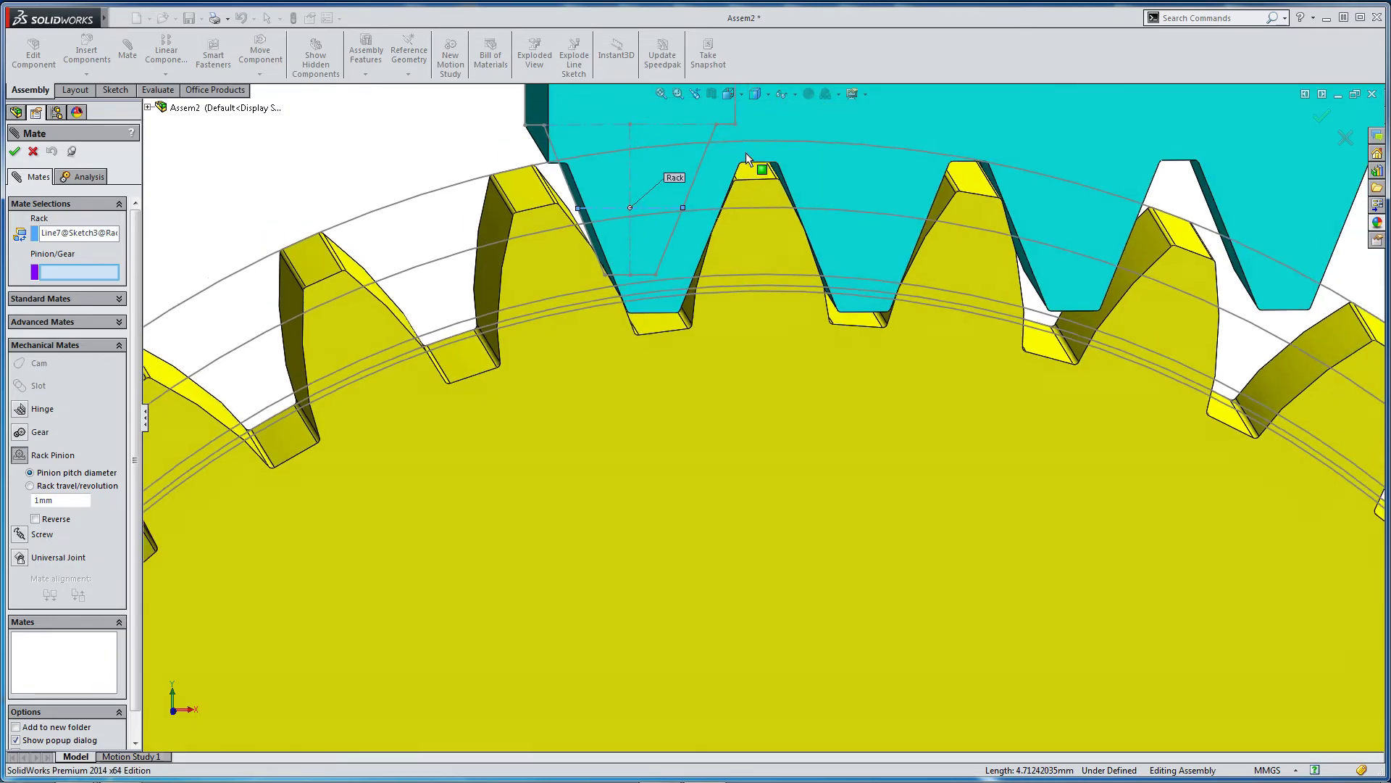
pyautogui.hotkey('ctrl', '1')
pyautogui.scroll(-10, 611, 340)
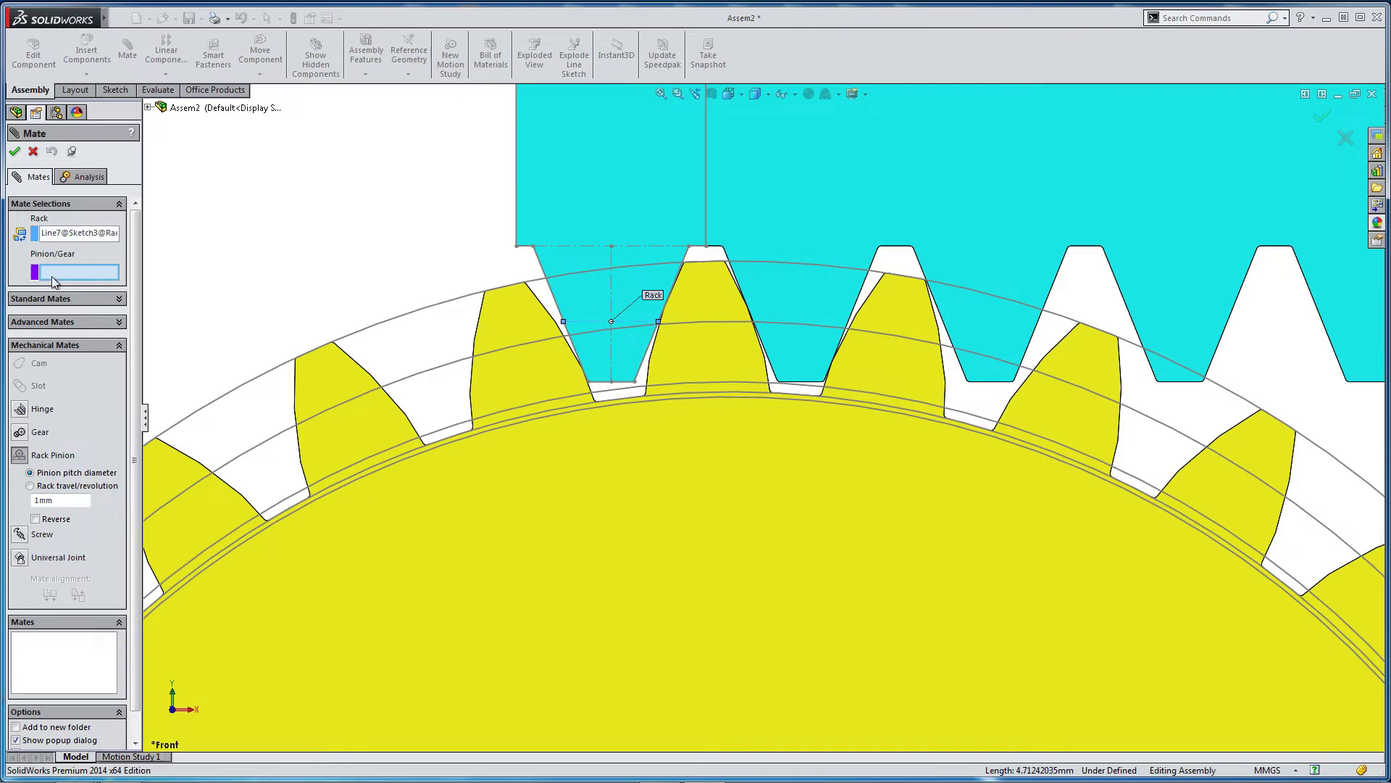
pyautogui.click(558, 342)
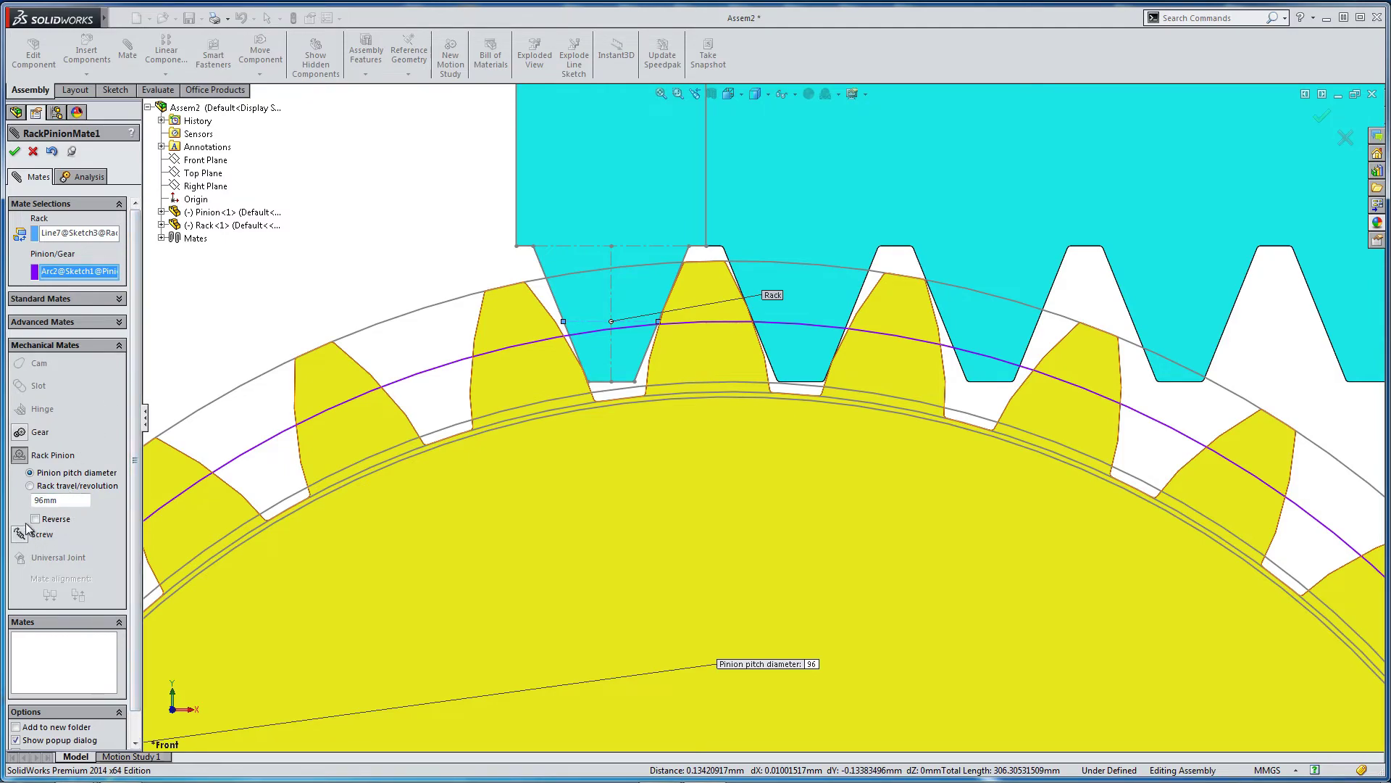
pyautogui.click(14, 153)
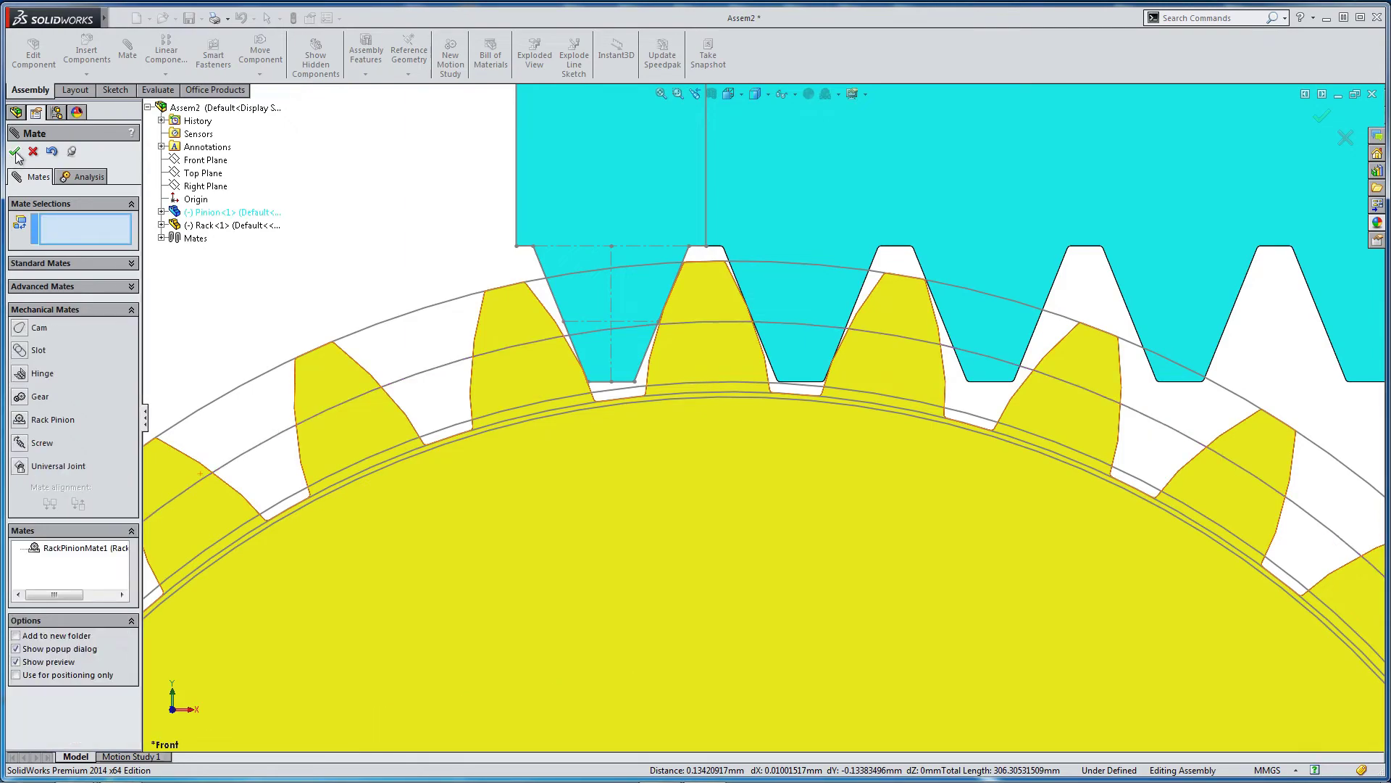
# Close the mate editor and drag the rack sideways to check the pinion rotates with it.
pyautogui.click(14, 152)
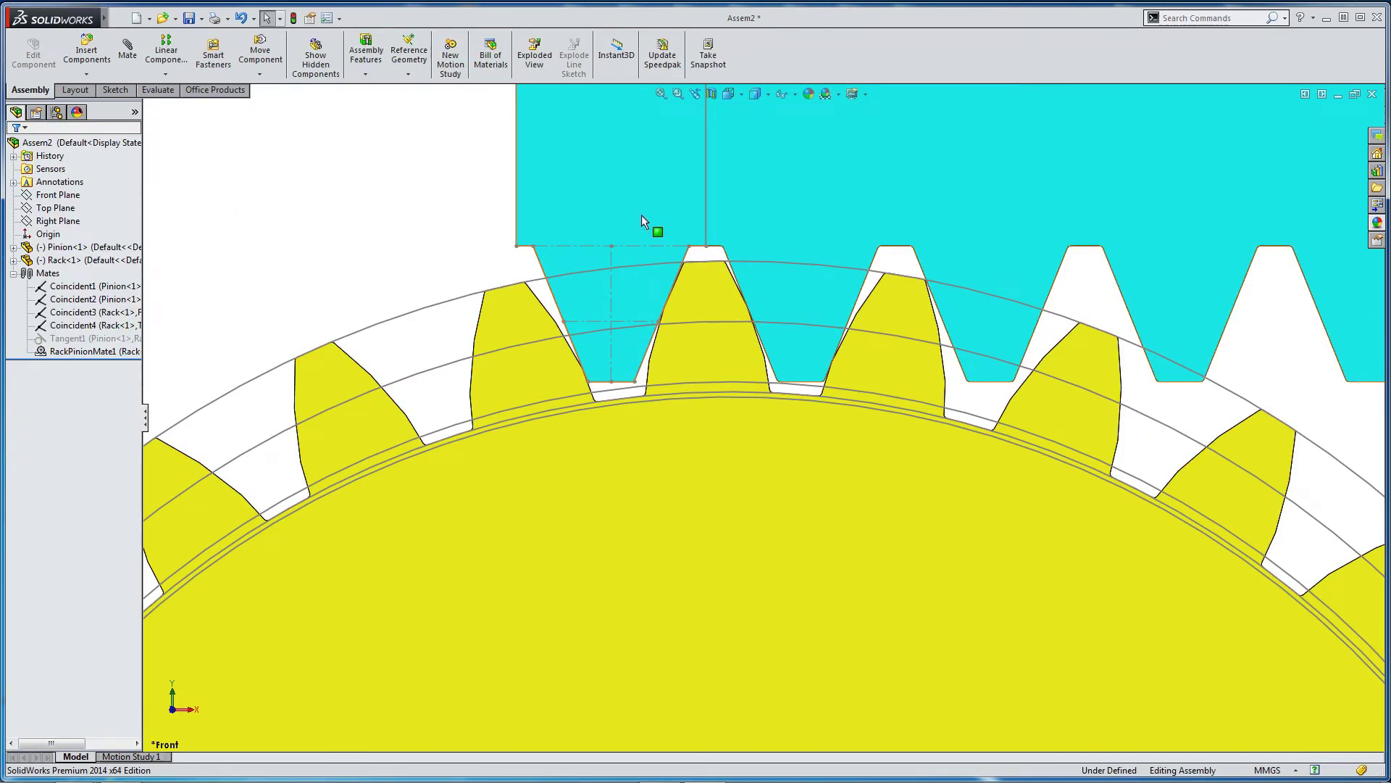
pyautogui.moveTo(642, 211)
pyautogui.mouseDown()
pyautogui.moveTo(531, 226)
pyautogui.moveTo(639, 215)
pyautogui.mouseUp()
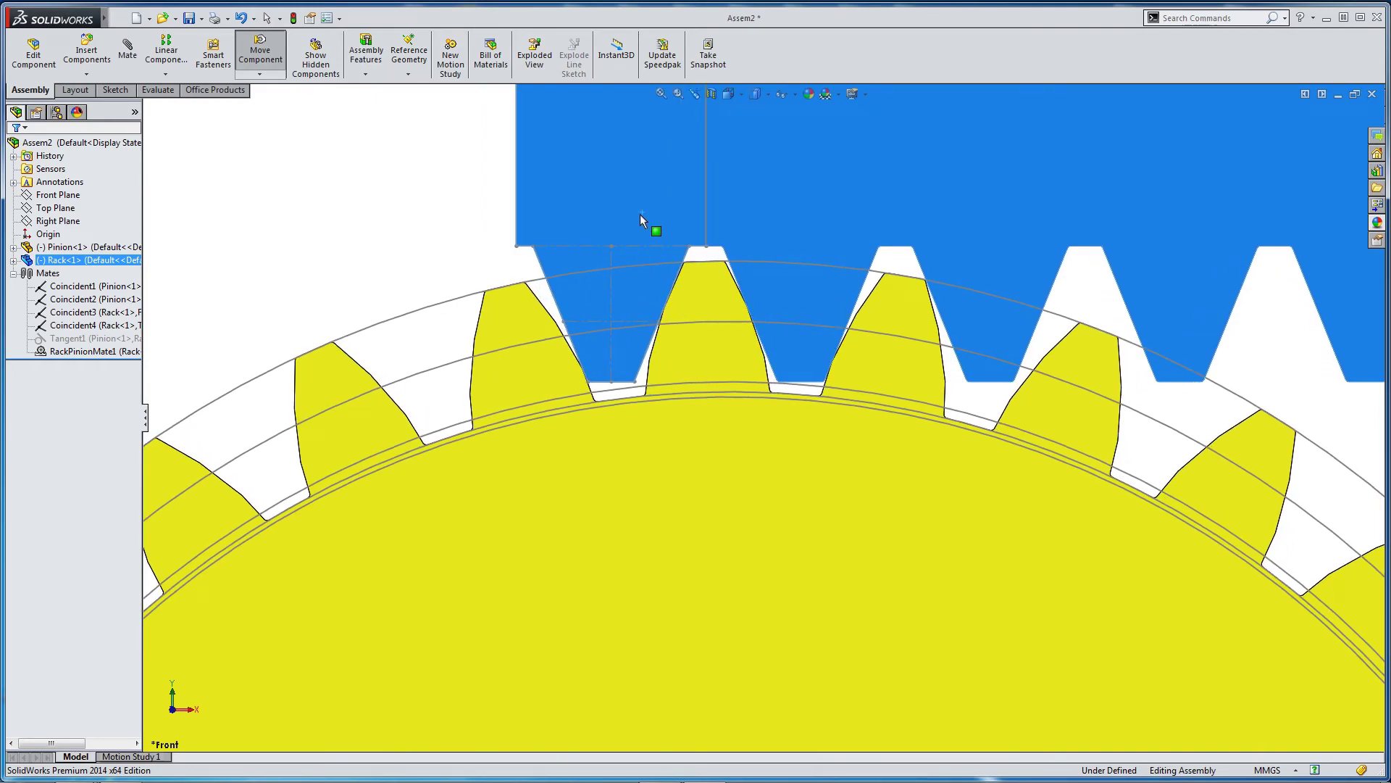
pyautogui.moveTo(640, 215); pyautogui.dragTo(641, 243)
pyautogui.press('Escape')
pyautogui.click(430, 275)
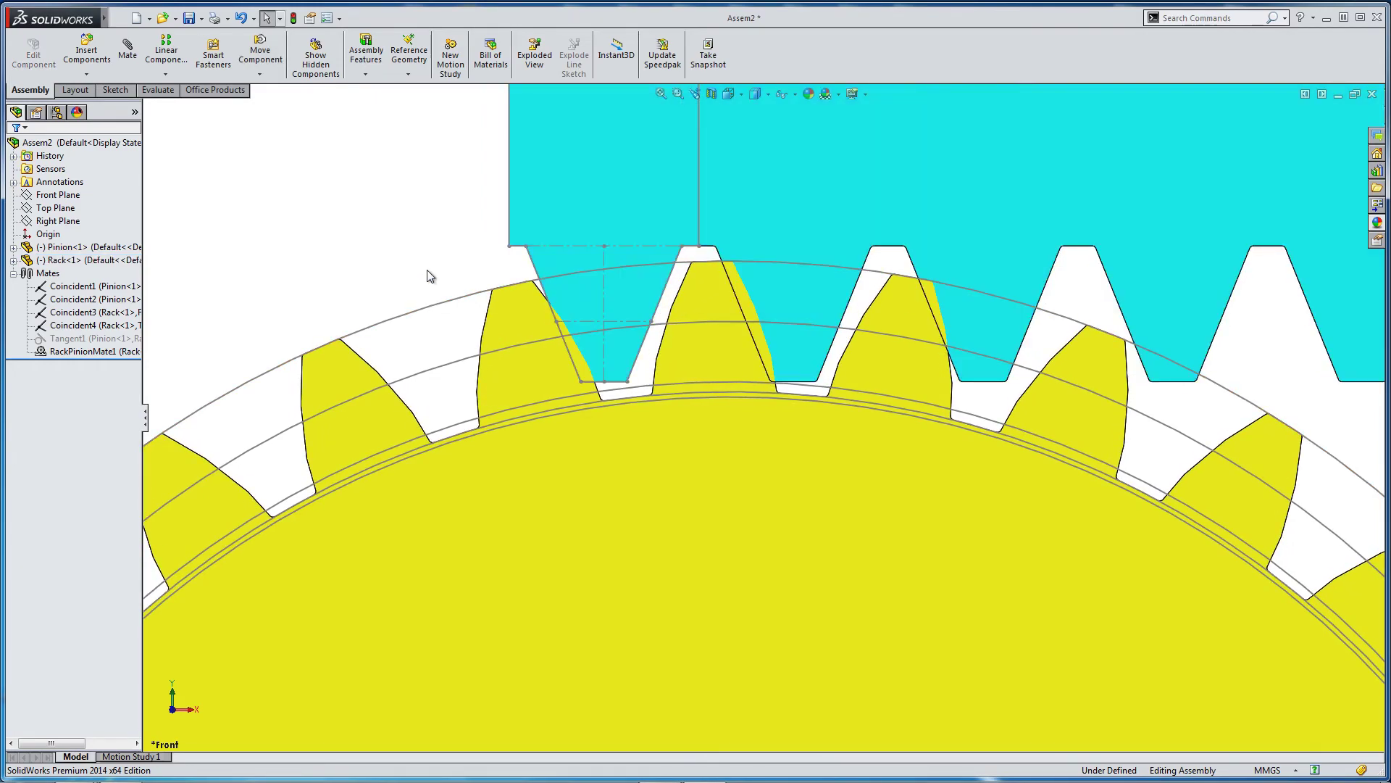
# Toggle the Tangent1 mate back on, then leave it suppressed.
pyautogui.rightClick(75, 339)
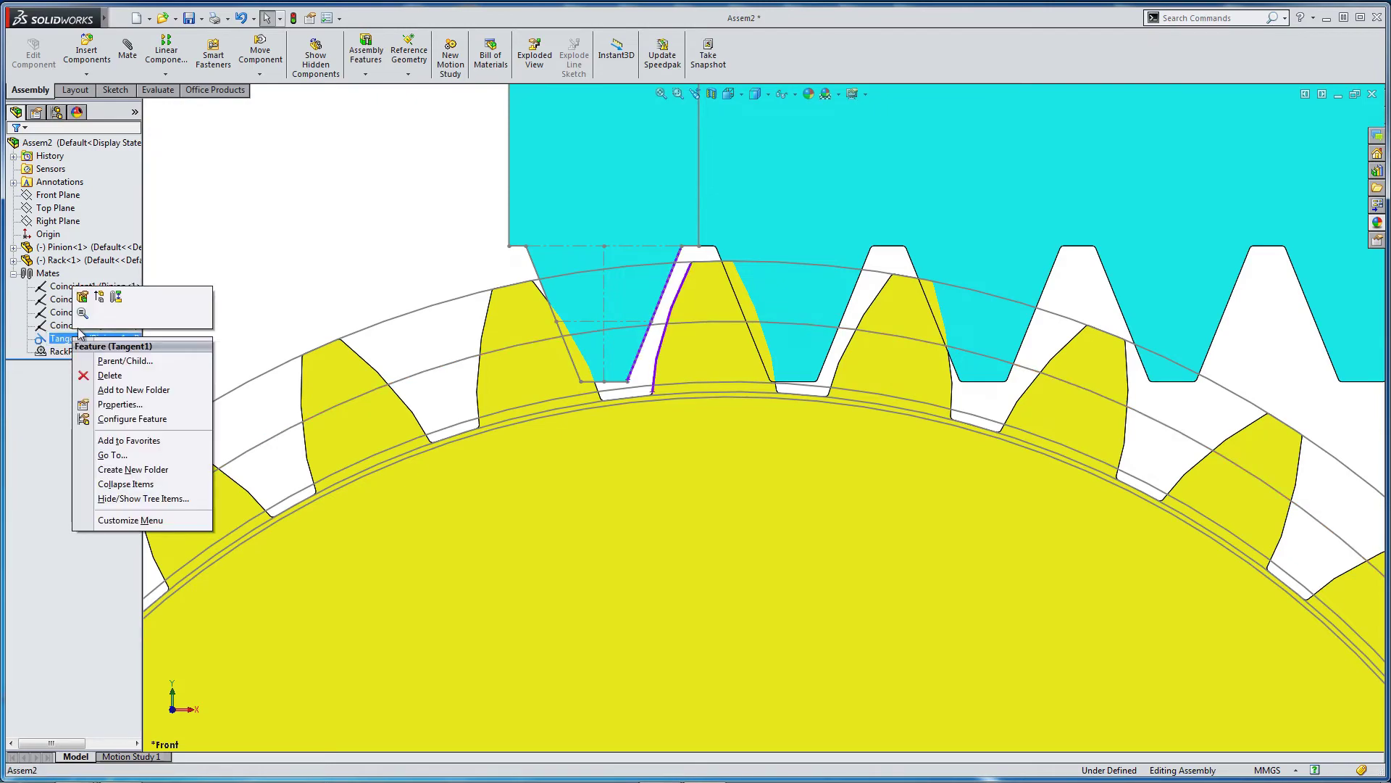
pyautogui.click(100, 297)
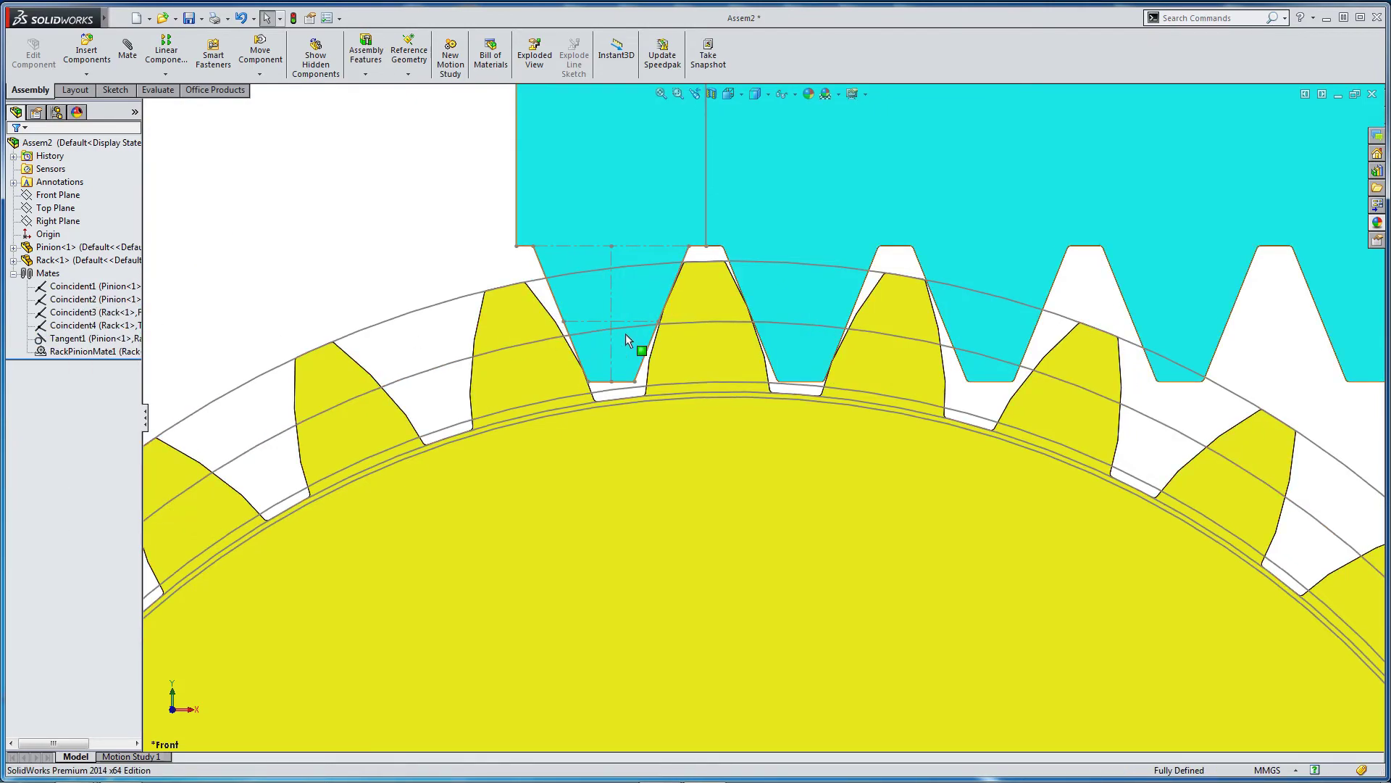
pyautogui.rightClick(103, 343)
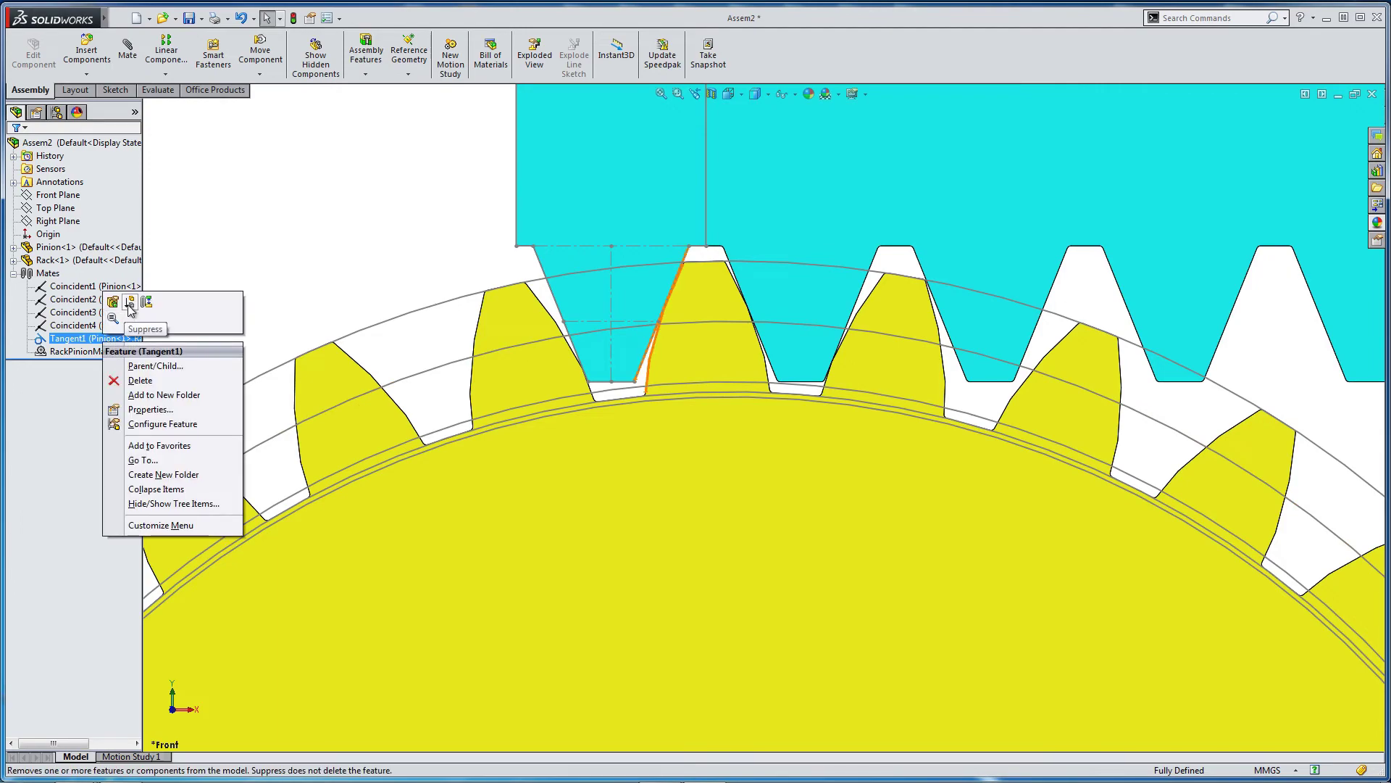
pyautogui.click(131, 305)
# Edit RackPinionMate1 to check Reverse, then accept and close the editor.
pyautogui.rightClick(72, 352)
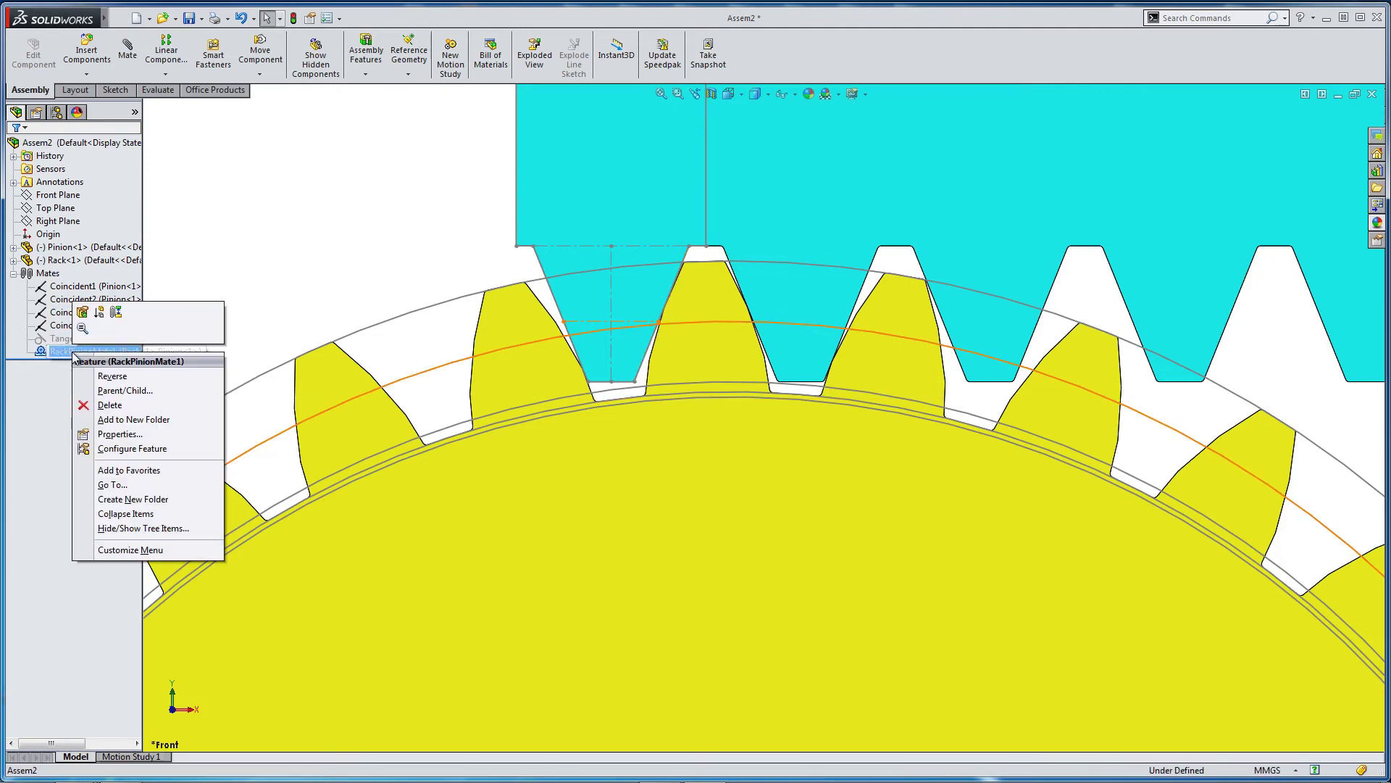
pyautogui.click(82, 312)
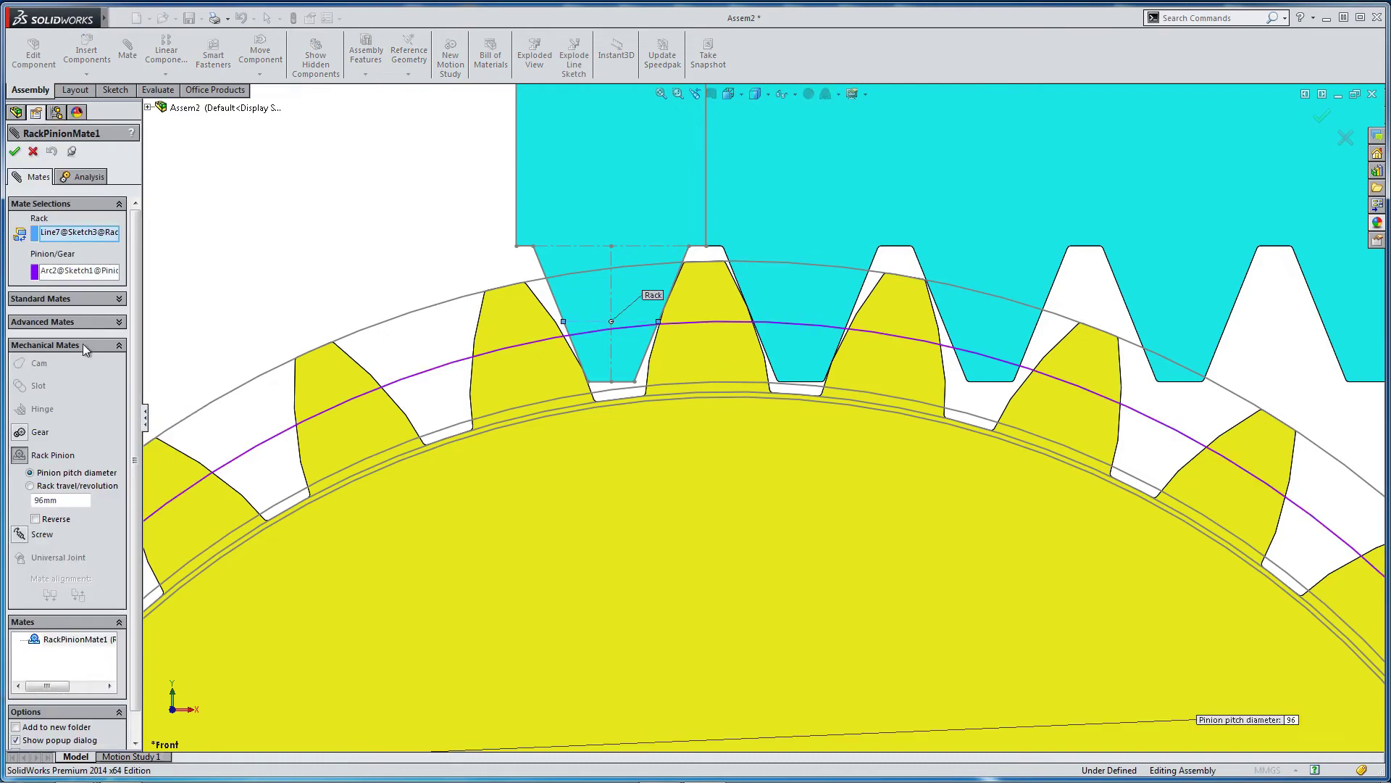
pyautogui.click(35, 519)
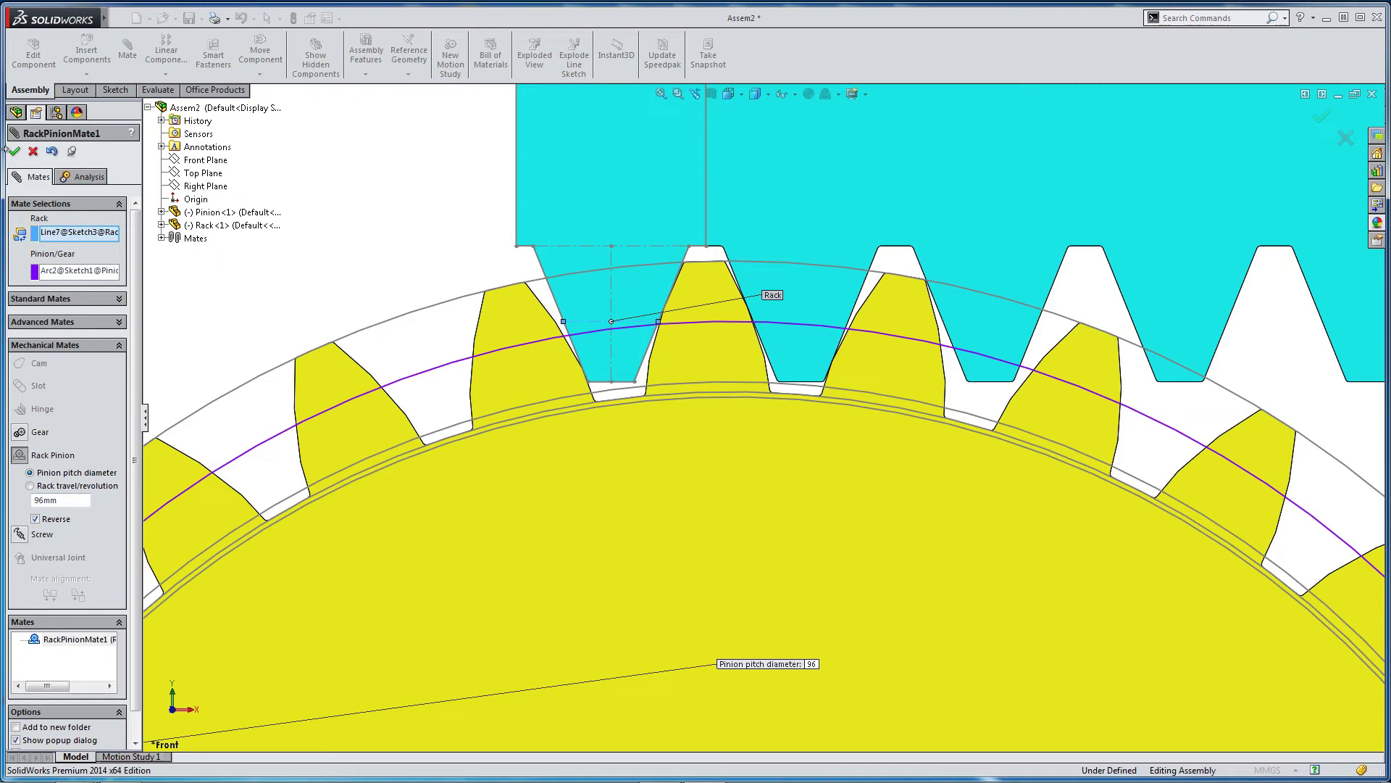
pyautogui.click(15, 153)
pyautogui.click(18, 150)
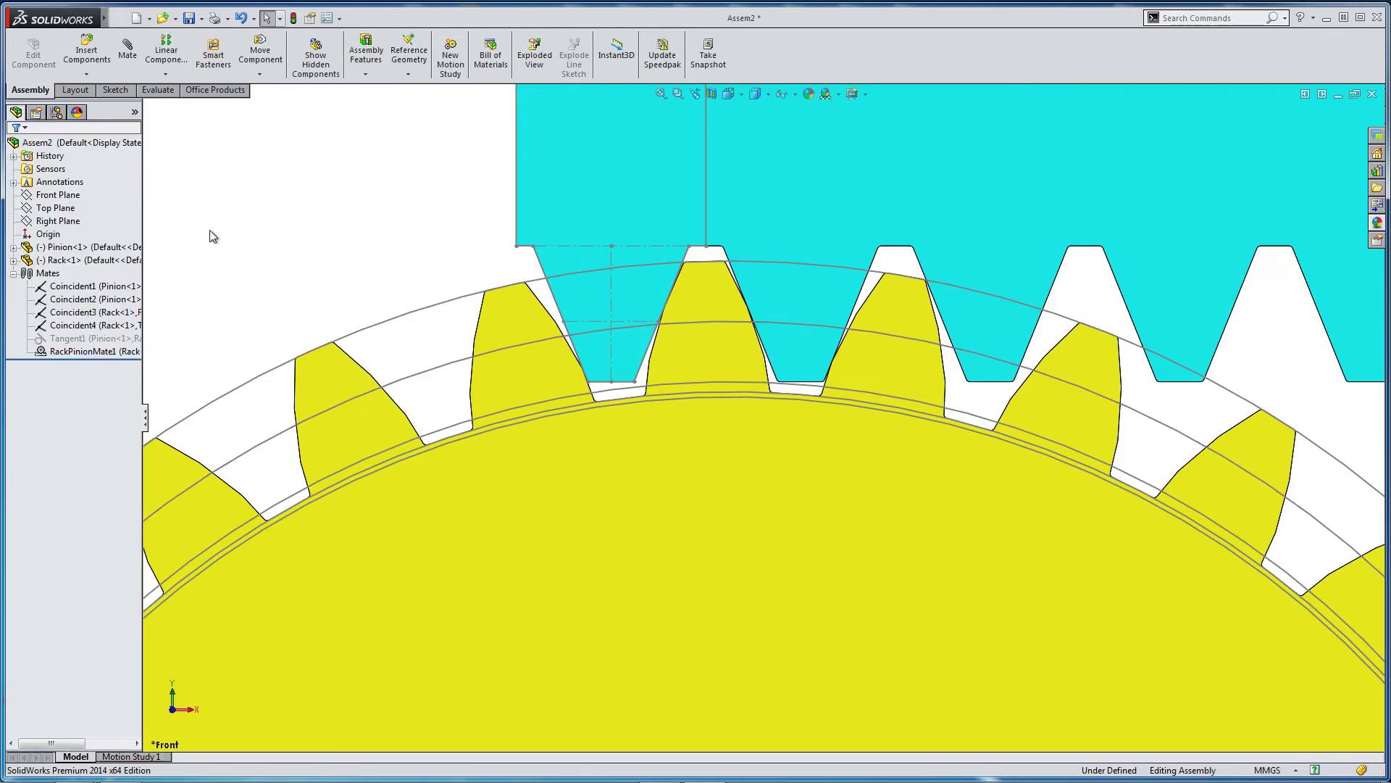
# Turn off View Sketches, then drag the rack left until its teeth mesh with the pinion.
pyautogui.click(783, 96)
pyautogui.click(784, 203)
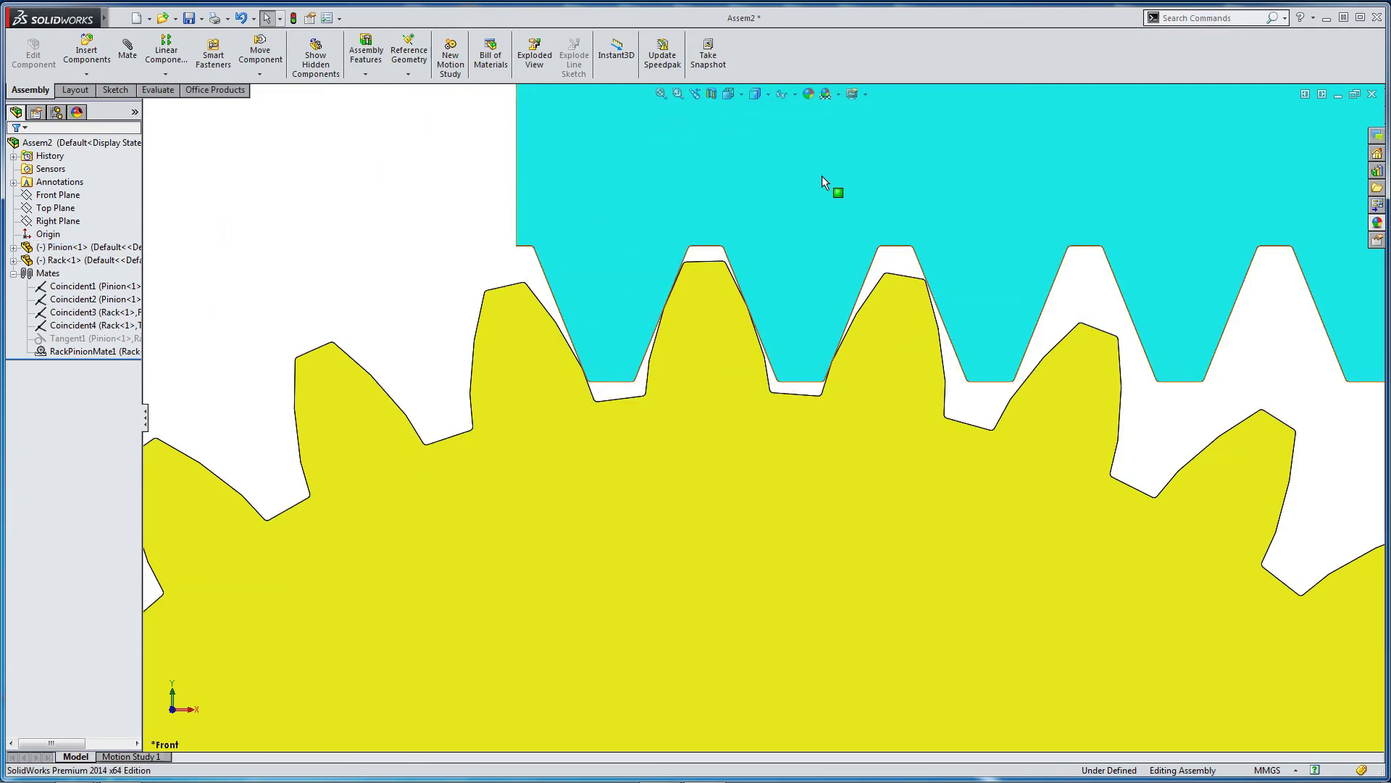
pyautogui.moveTo(893, 189); pyautogui.dragTo(987, 163)
# Zoom to fit the assembly and slide the rack left along the pinion.
pyautogui.press('Escape')
pyautogui.click(503, 194)
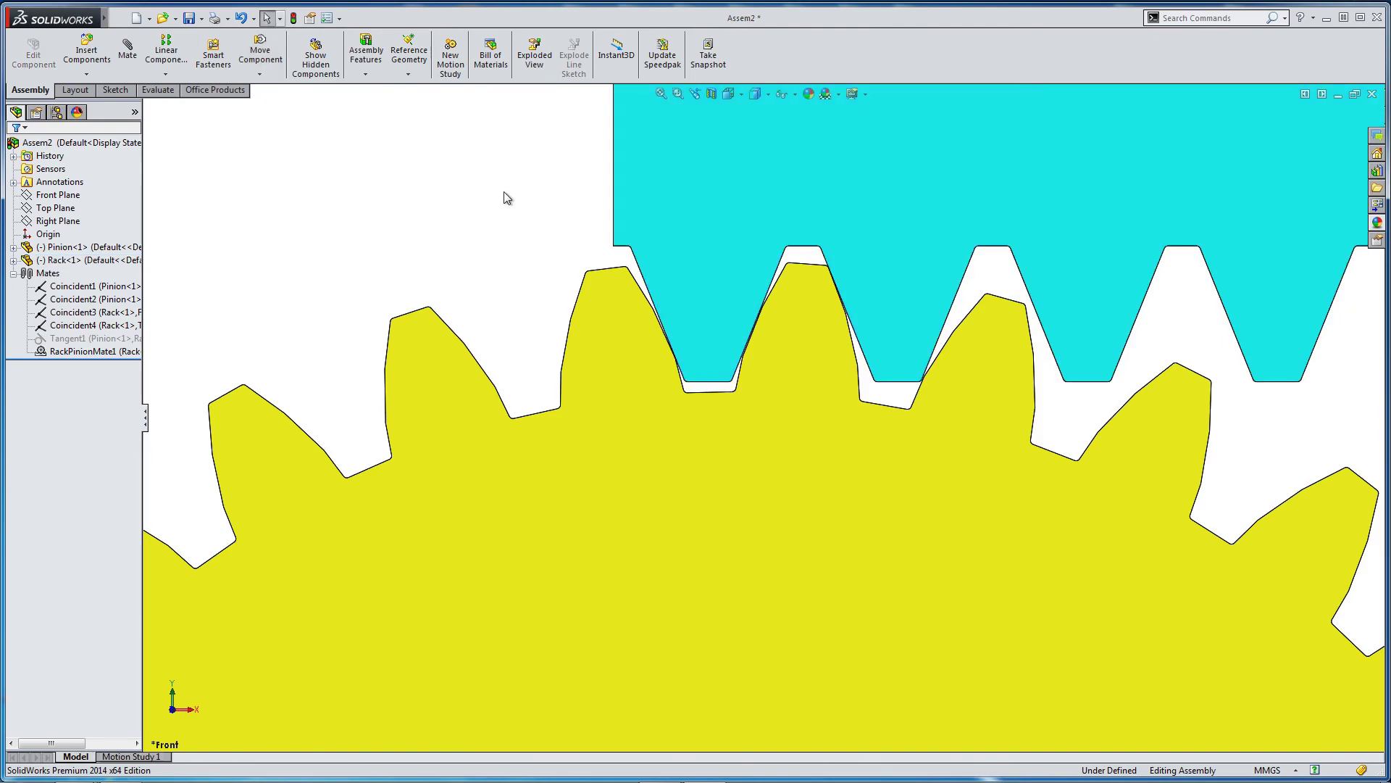
pyautogui.press('f')
pyautogui.scroll(-3, 913, 327)
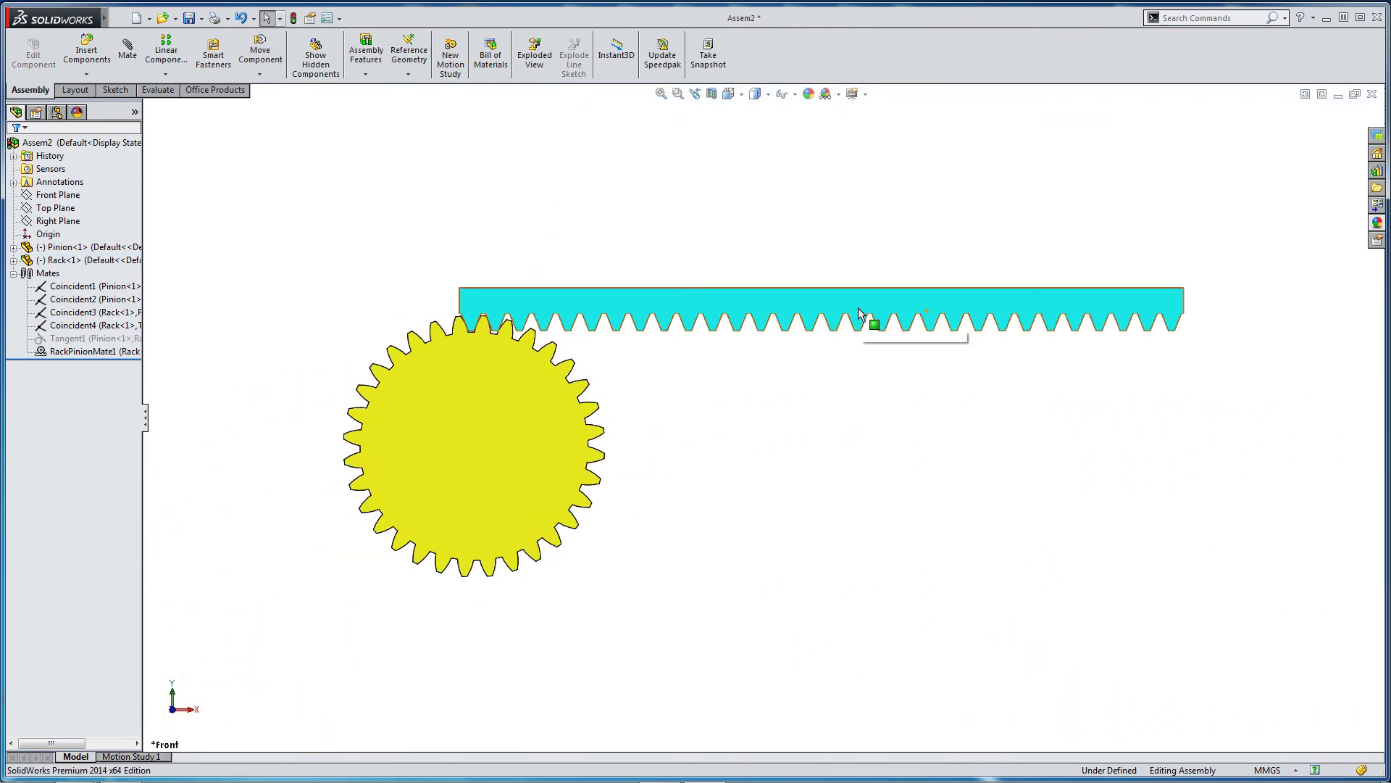
pyautogui.moveTo(938, 308); pyautogui.dragTo(942, 273)
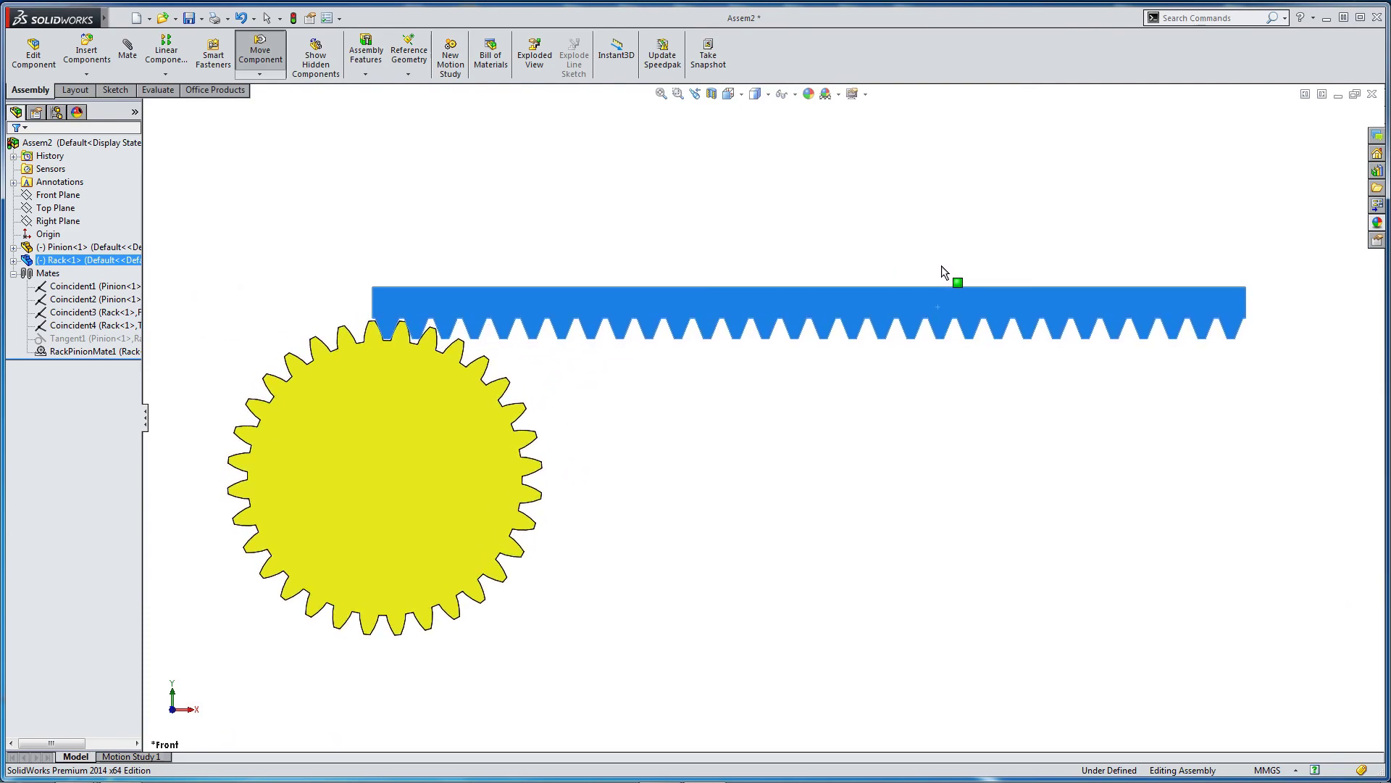
pyautogui.click(876, 233)
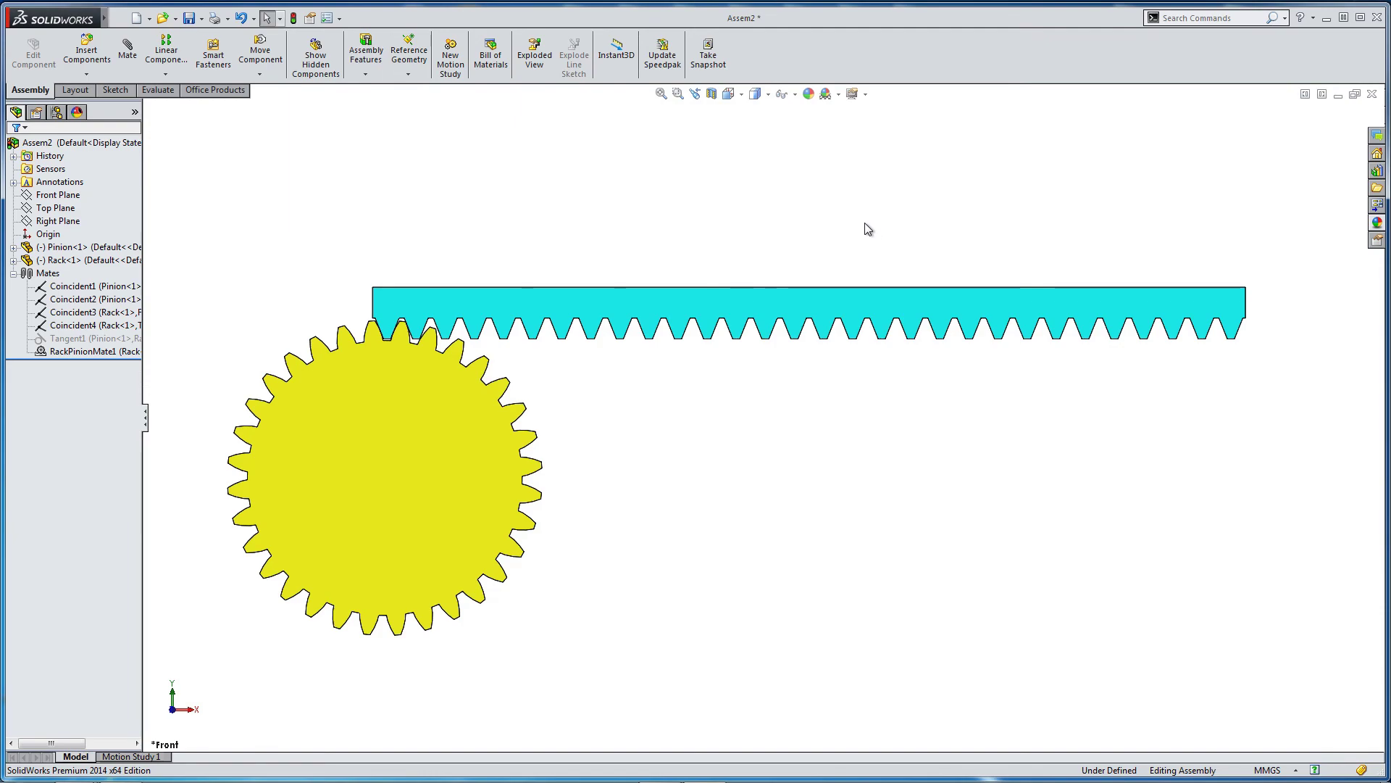
# In the Isometric view, drag the rack both ways to watch the pinion rotate in mesh.
pyautogui.click(728, 94)
pyautogui.click(803, 132)
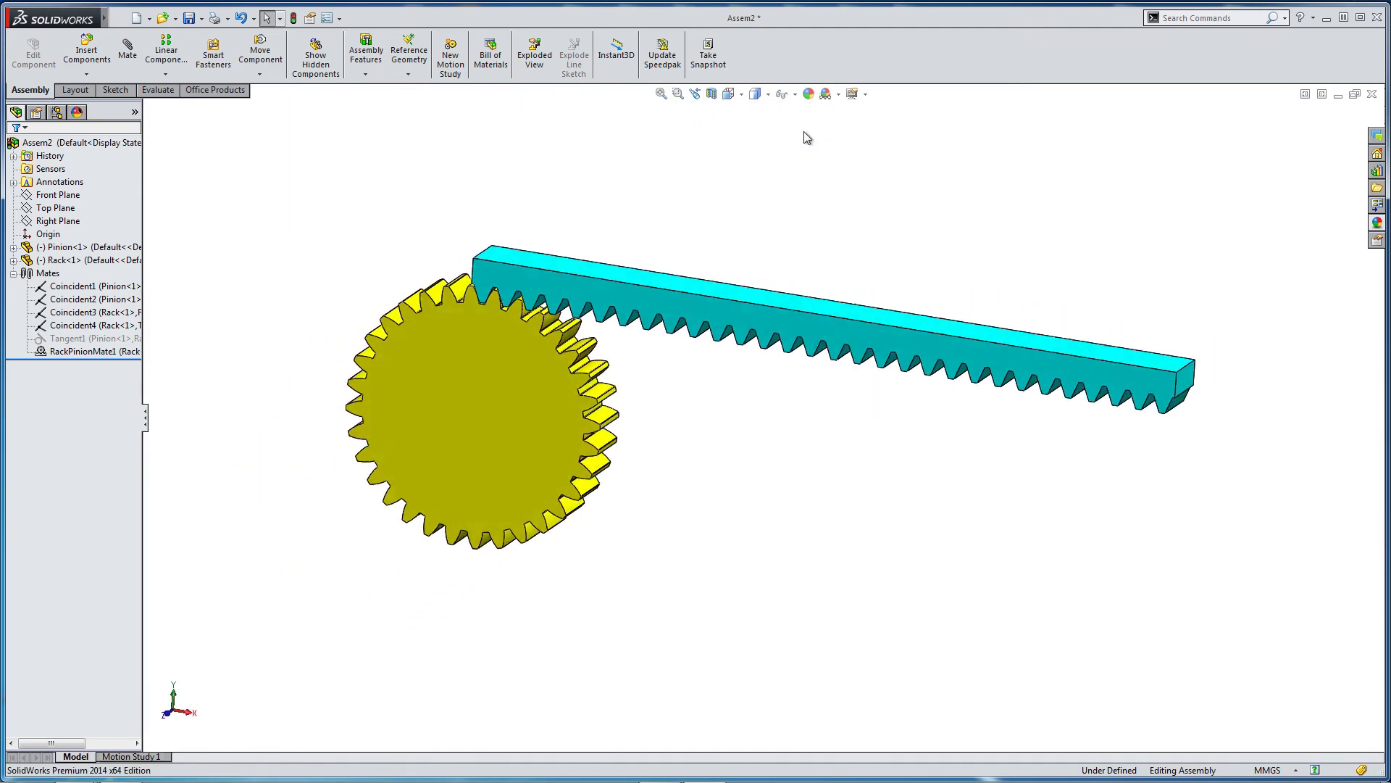
pyautogui.click(759, 315)
pyautogui.moveTo(758, 315); pyautogui.dragTo(599, 242)
pyautogui.press('Escape')
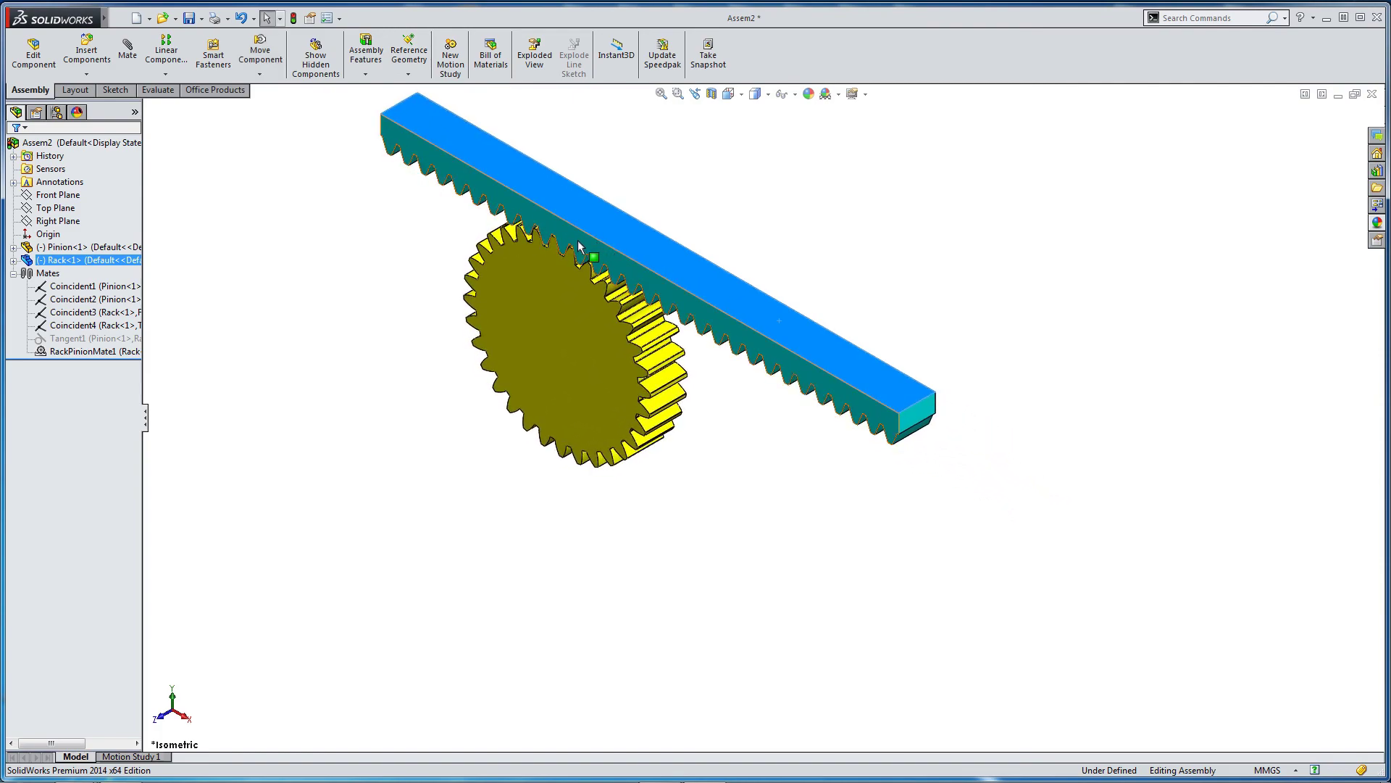
pyautogui.scroll(-5, 591, 232)
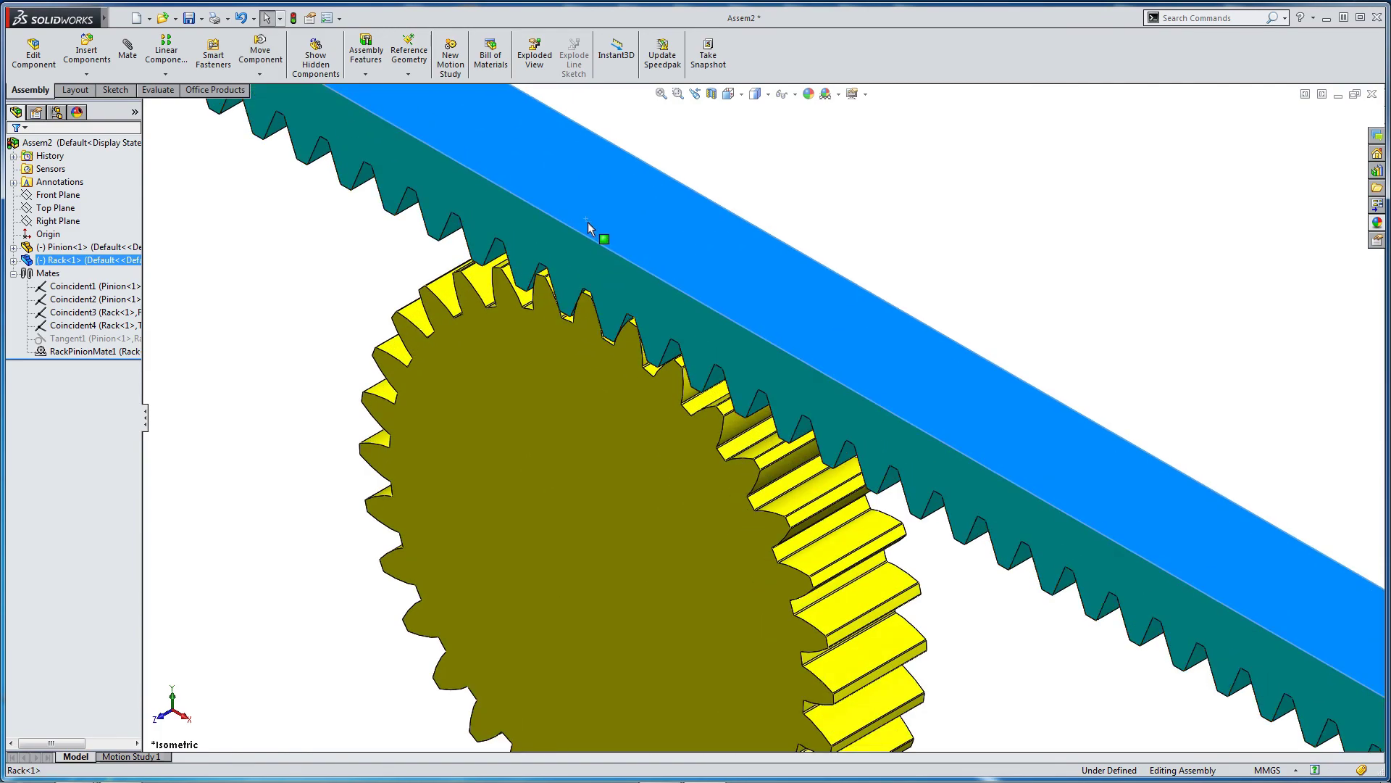
pyautogui.moveTo(588, 222); pyautogui.dragTo(688, 270)
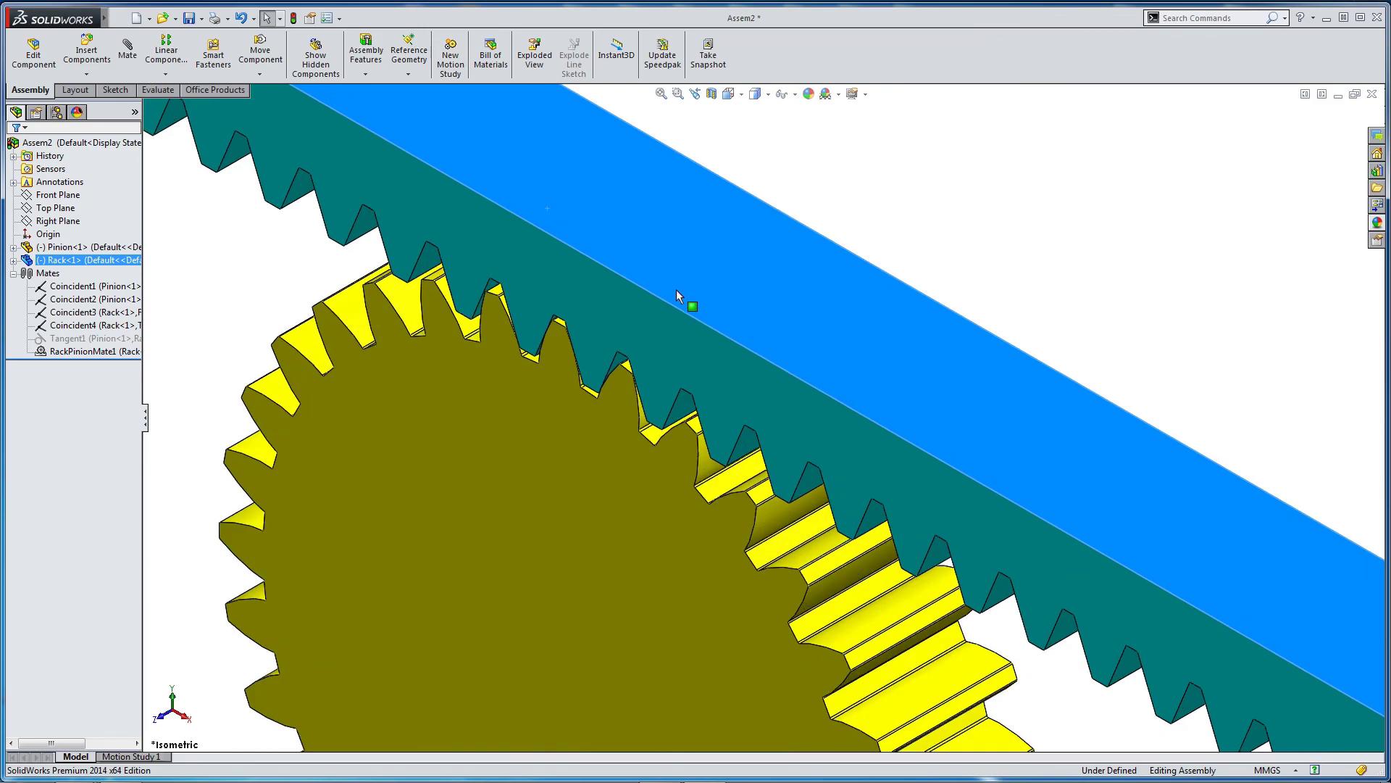
pyautogui.scroll(-5, 597, 368)
pyautogui.moveTo(566, 236); pyautogui.dragTo(907, 375)
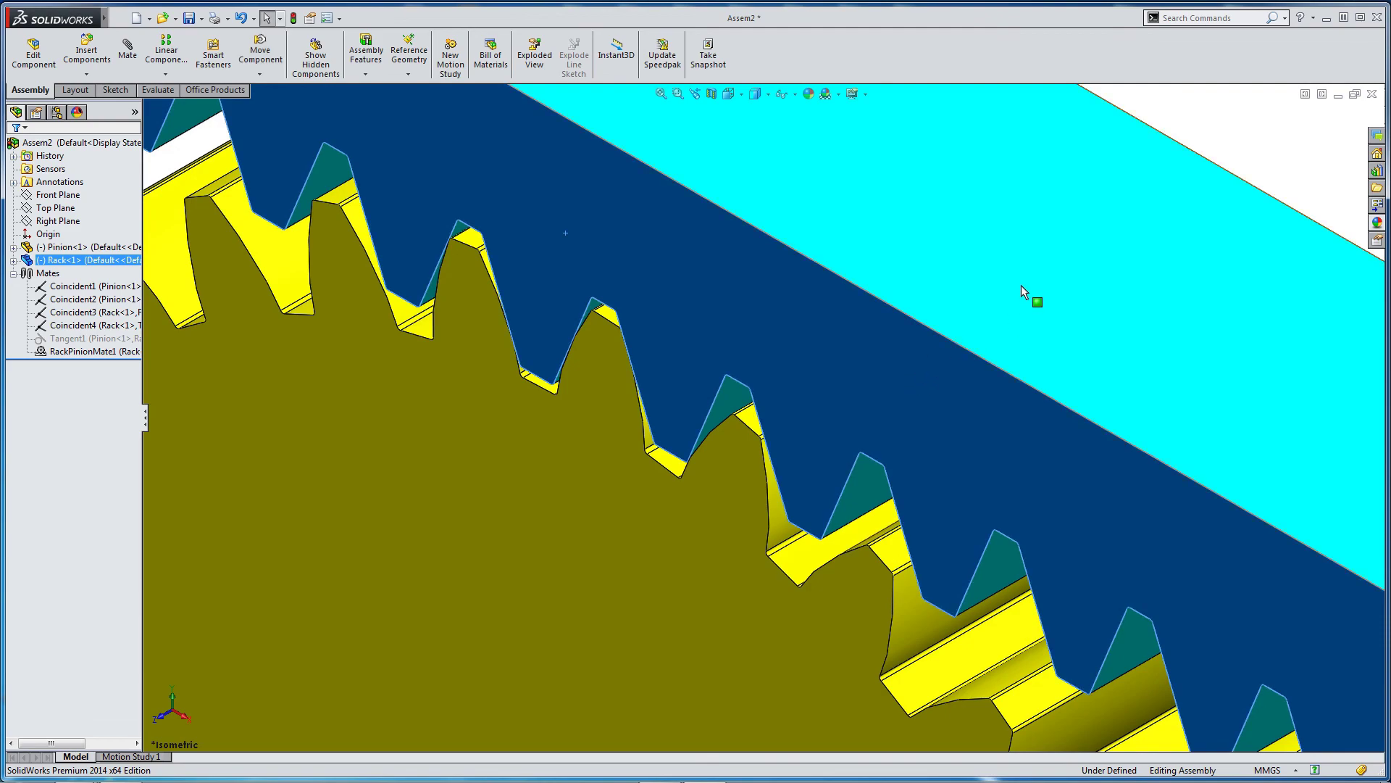